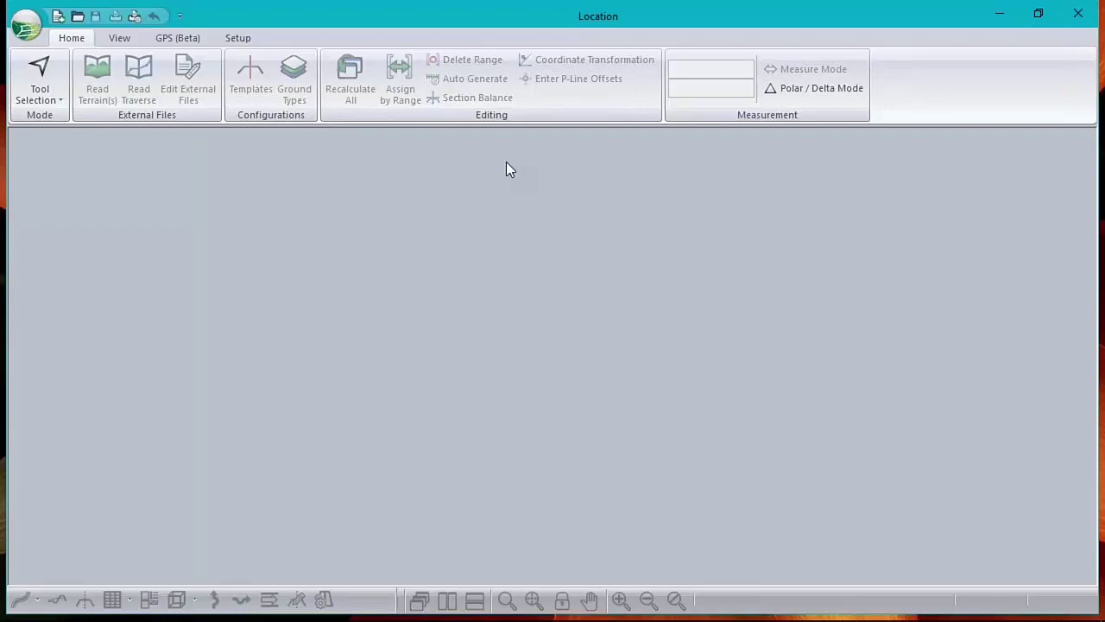
Open the recent design file Hart Rd-webinar0.dsnx.
left_click(26, 26)
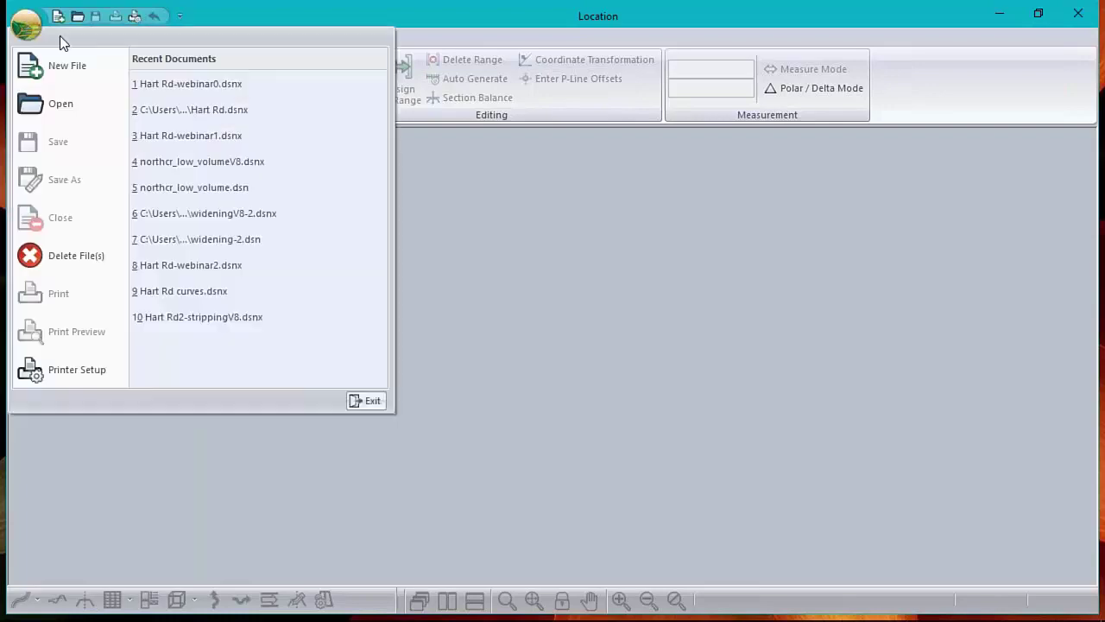
left_click(200, 87)
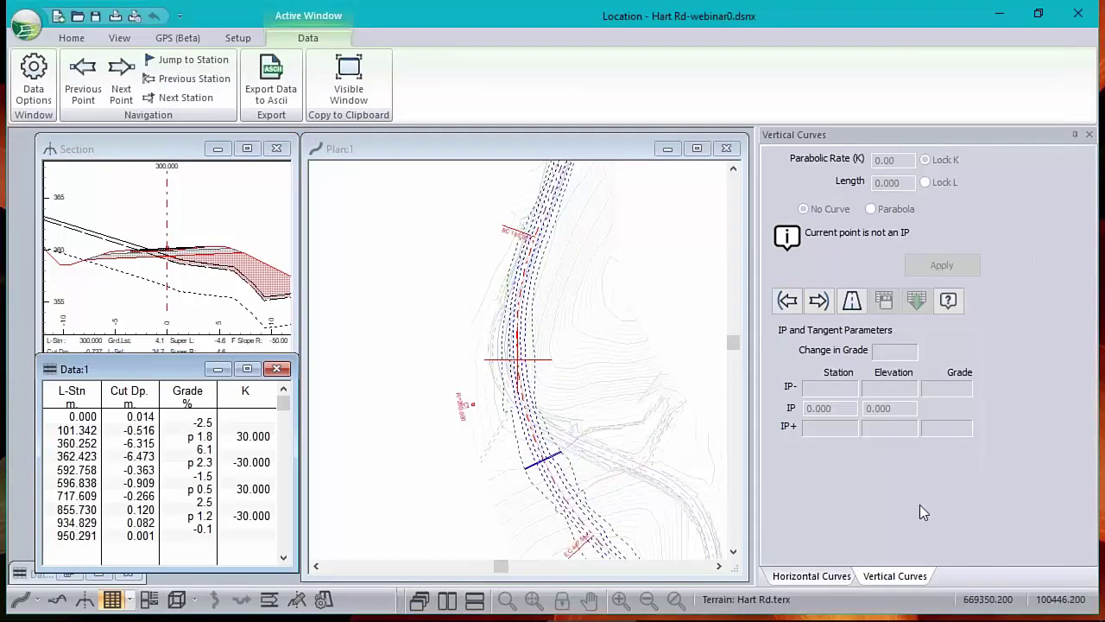
Pick the alignment point at station 550 in the plan and advance point by point to station 562.175.
left_click(585, 511)
middle_click_drag(584, 511, 530, 356)
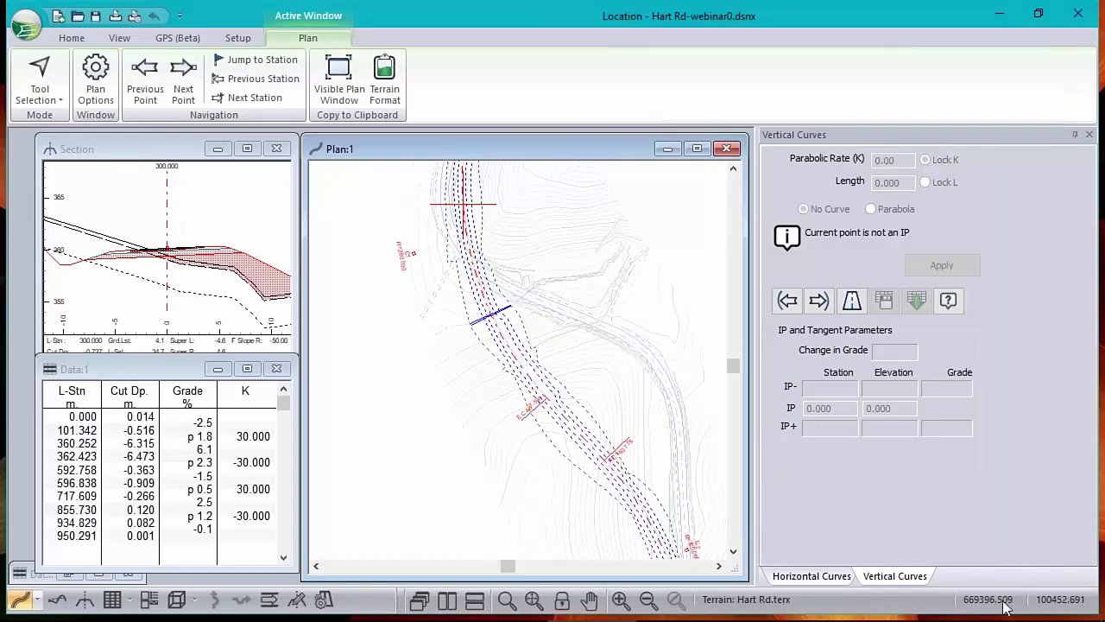
left_click(591, 450)
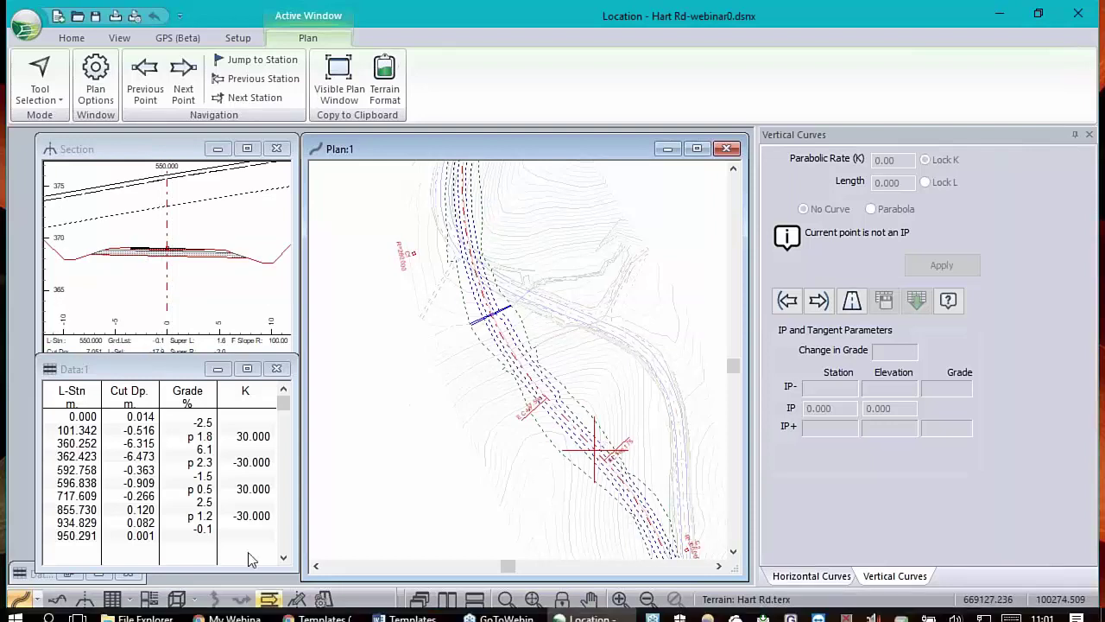
left_click(190, 73)
left_click(190, 72)
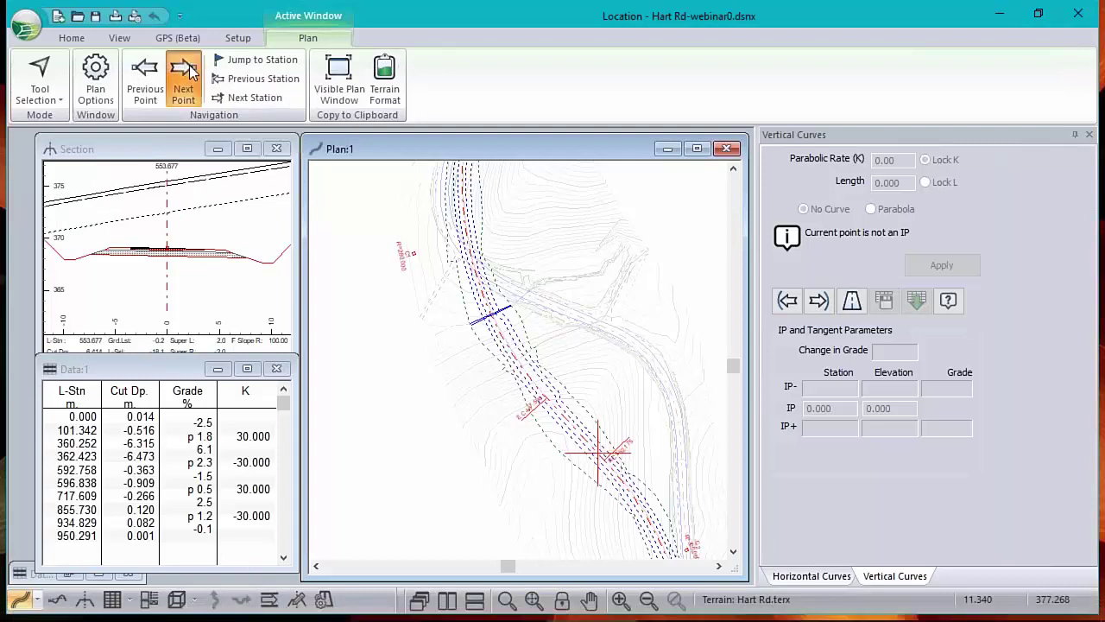
left_click(190, 72)
left_click(188, 76)
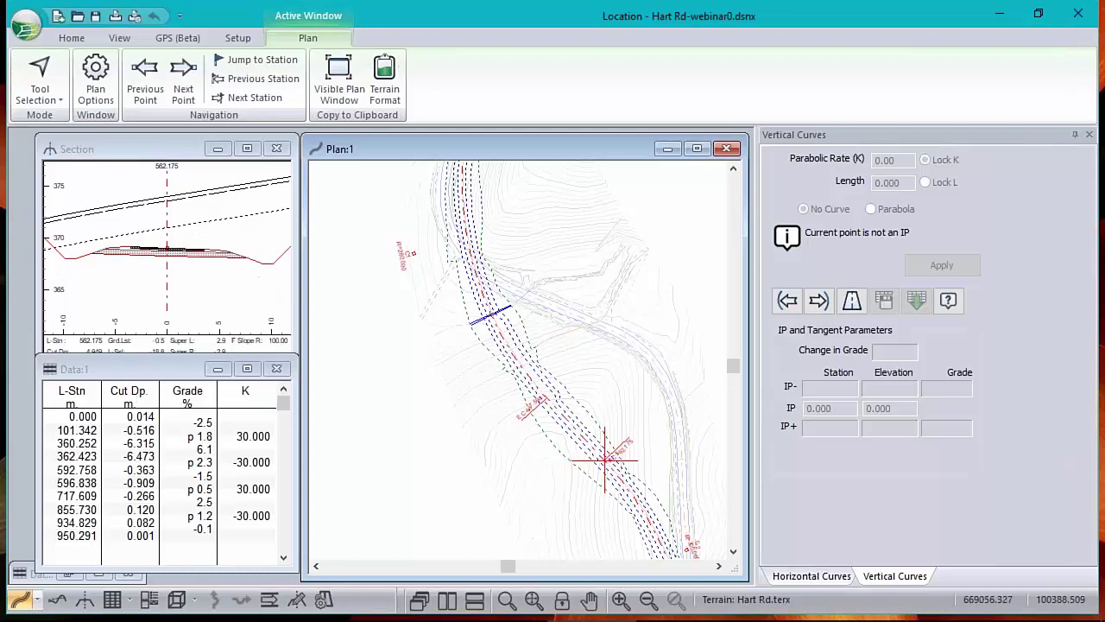
Minimize the data and profile windows and tile the plan and section windows side by side.
left_click(218, 370)
left_click(218, 369)
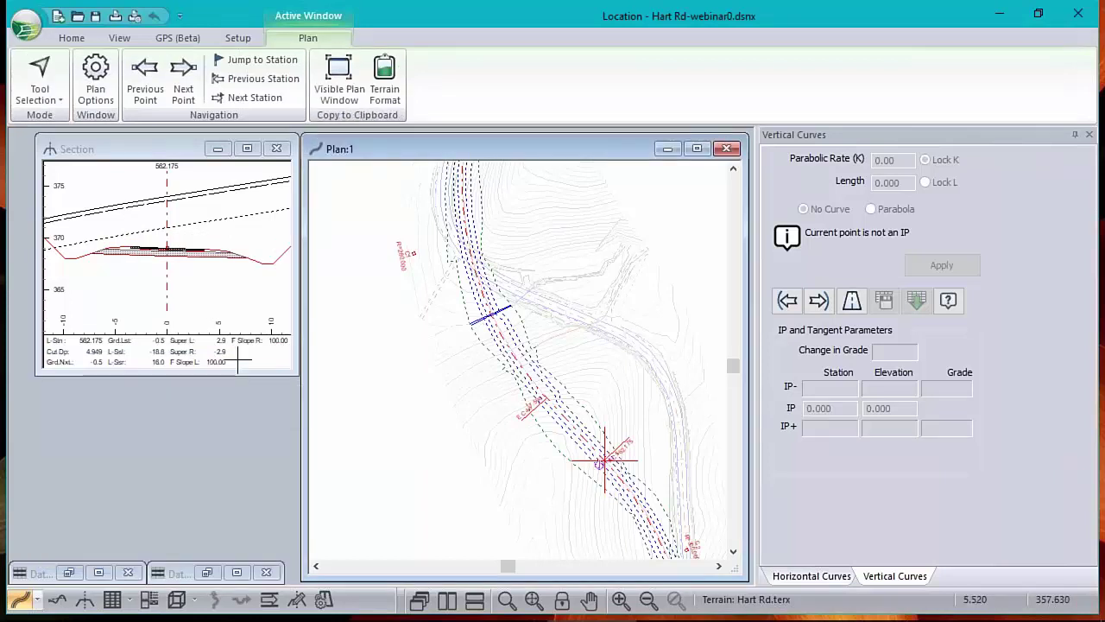
left_click(447, 604)
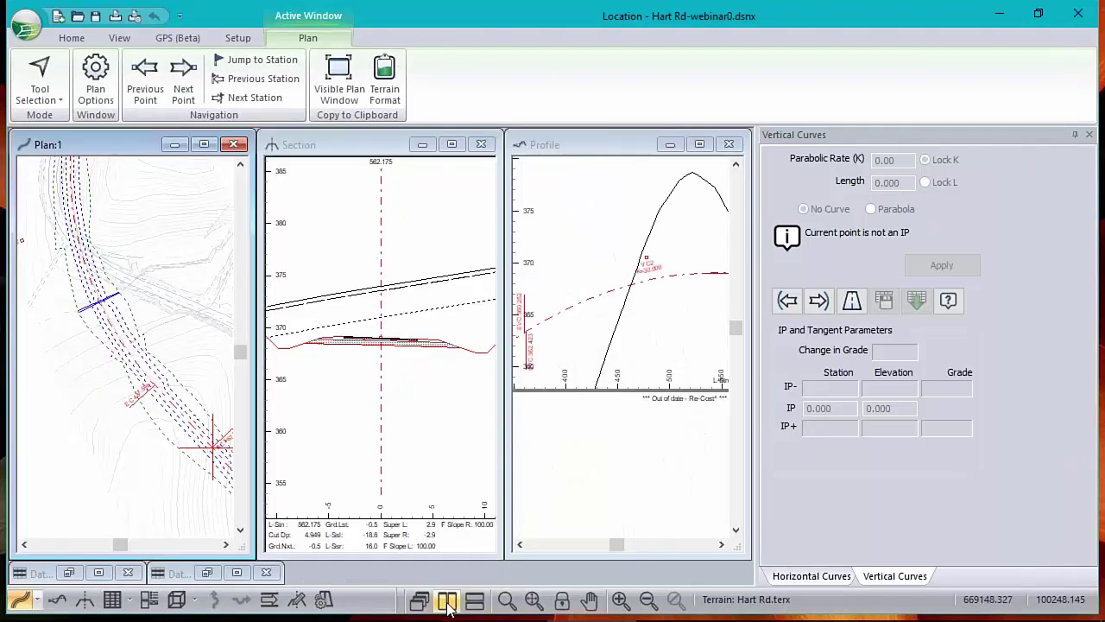
left_click(671, 145)
left_click(447, 604)
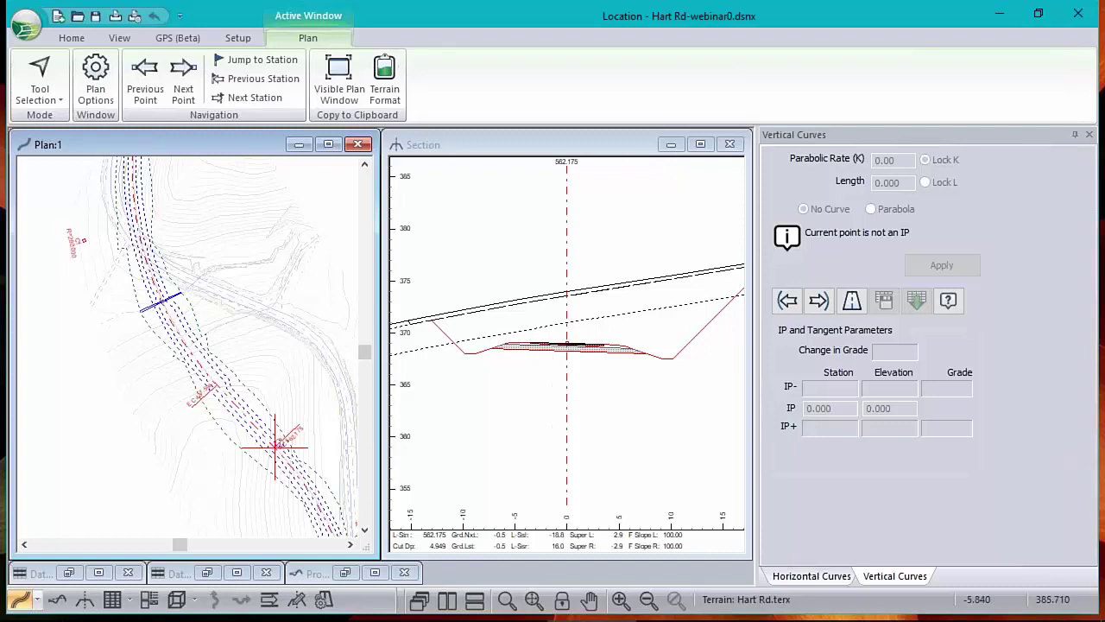
Advance the current alignment point to station 575.
left_click(190, 80)
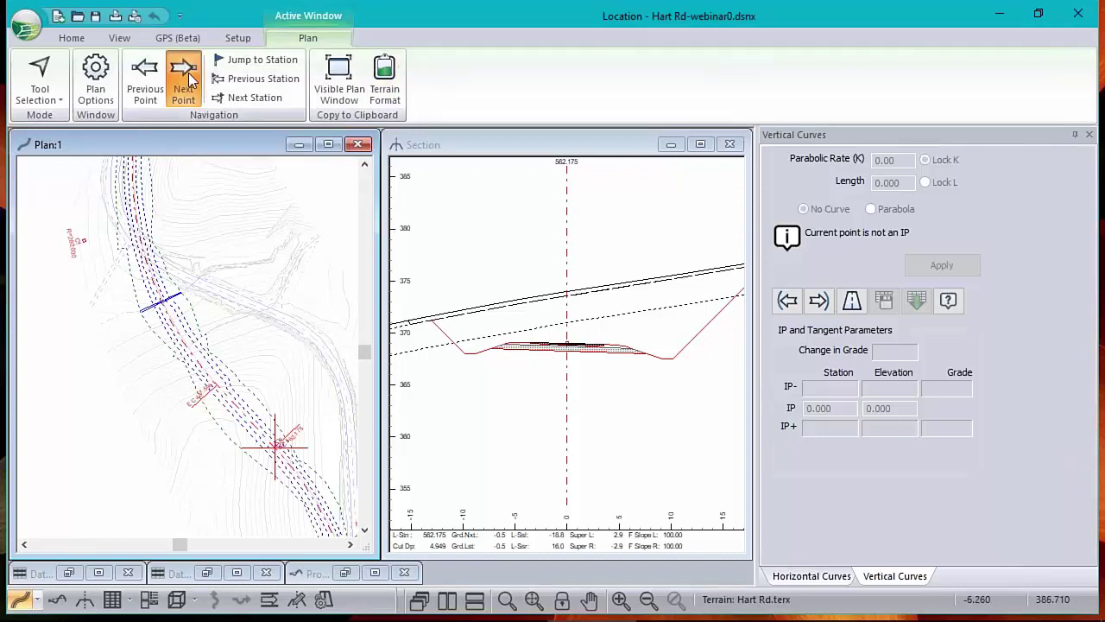
left_click(190, 79)
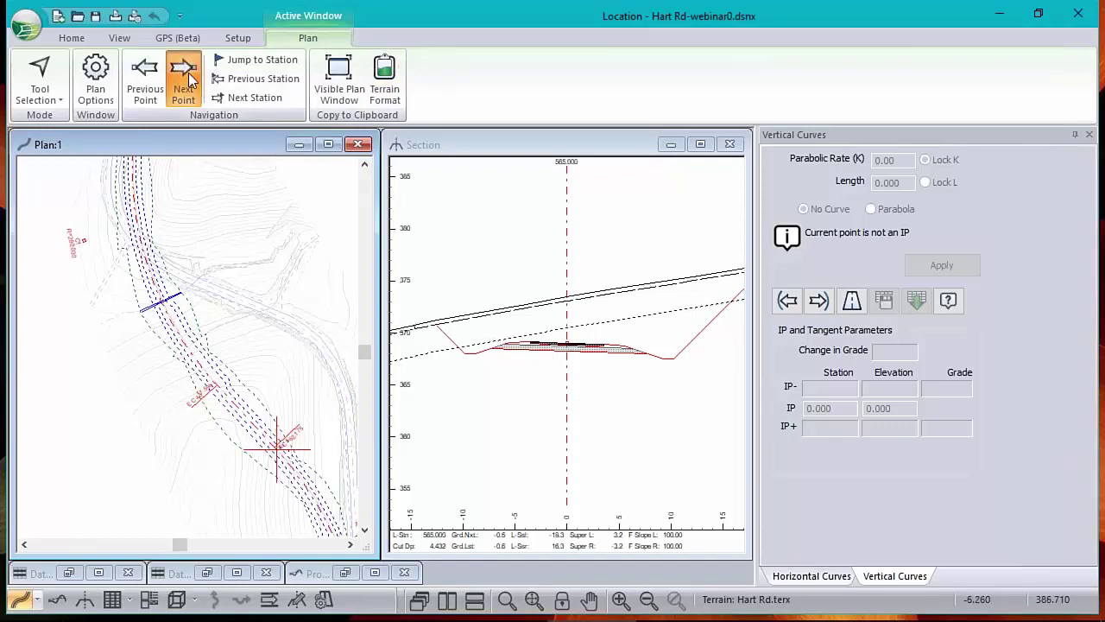
left_click(190, 80)
left_click(190, 79)
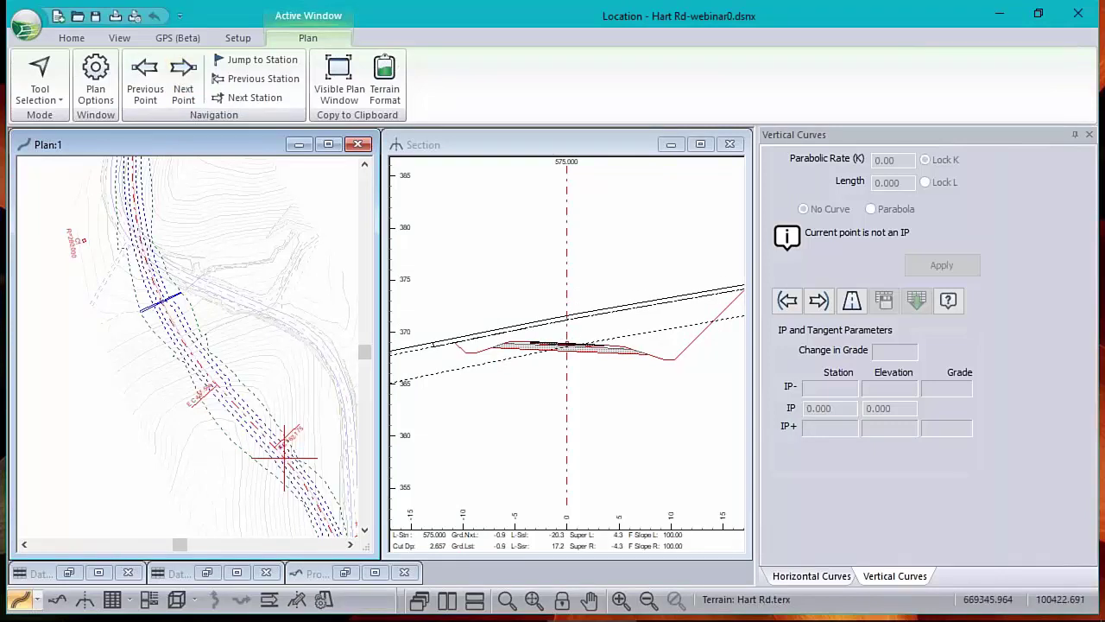
Examine the ditch, cut slope and road edge on the left side of the cross section at station 575.
left_click(486, 364)
middle_click_drag(486, 361, 589, 375)
scroll(581, 363, "up", 4)
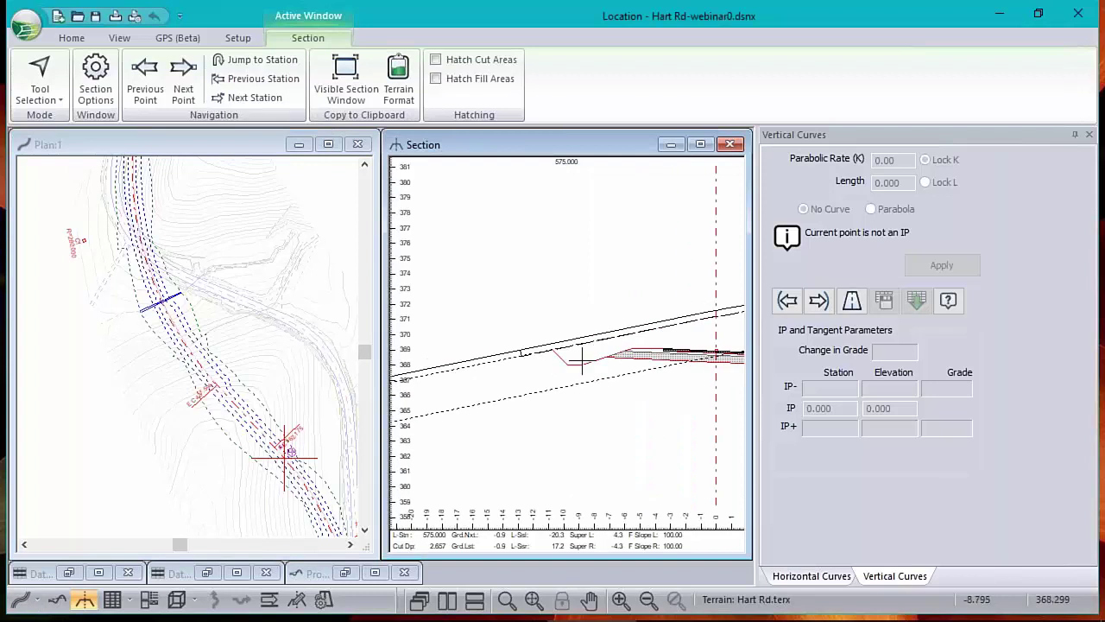
scroll(581, 361, "up", 1)
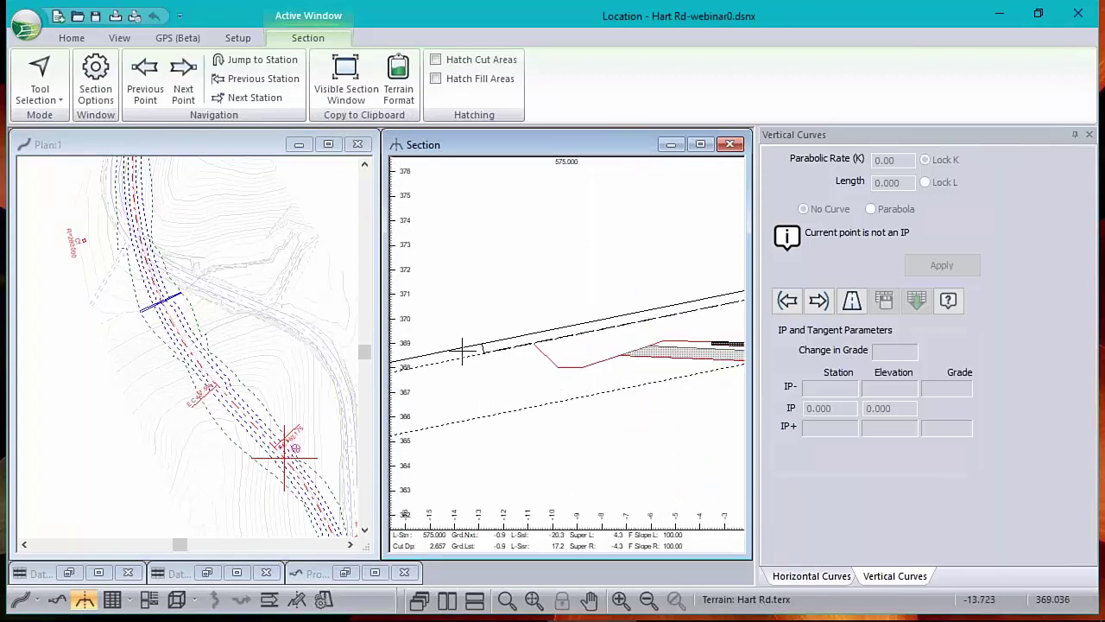
mouse_move(462, 347)
mouse_move(623, 354)
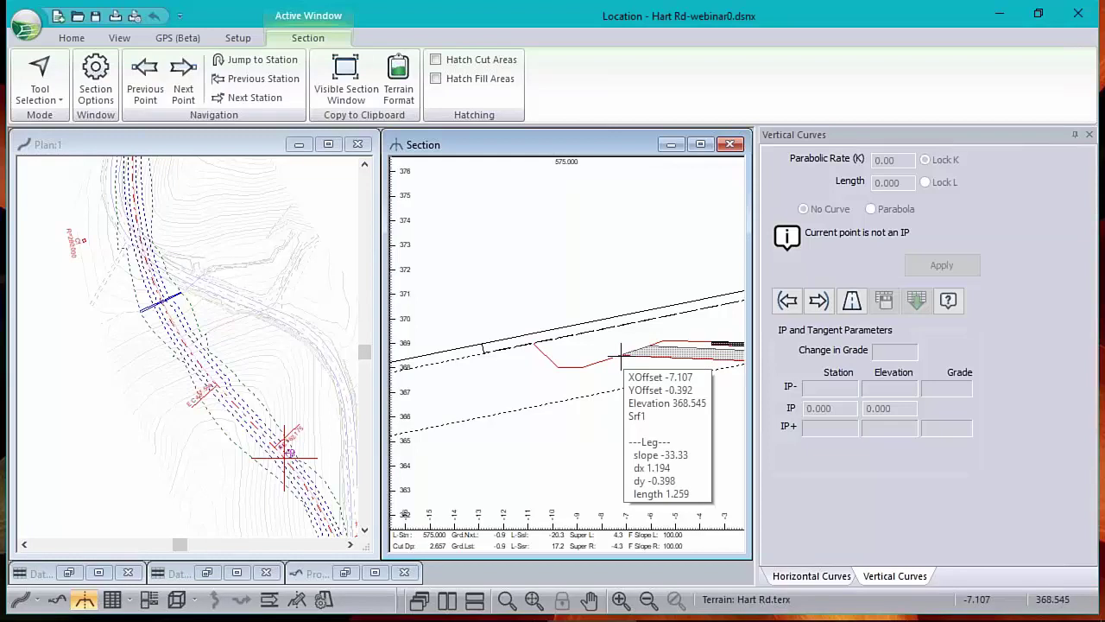
Open the Template Editor and shift the road template slightly up and to the right in its section preview.
right_click(541, 251)
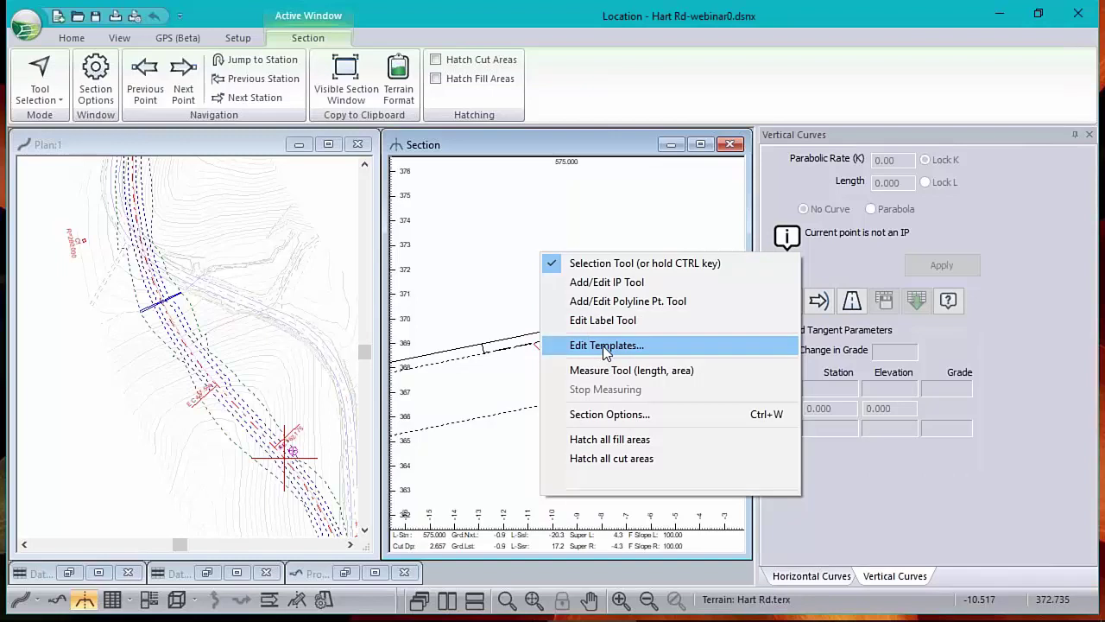
left_click(637, 46)
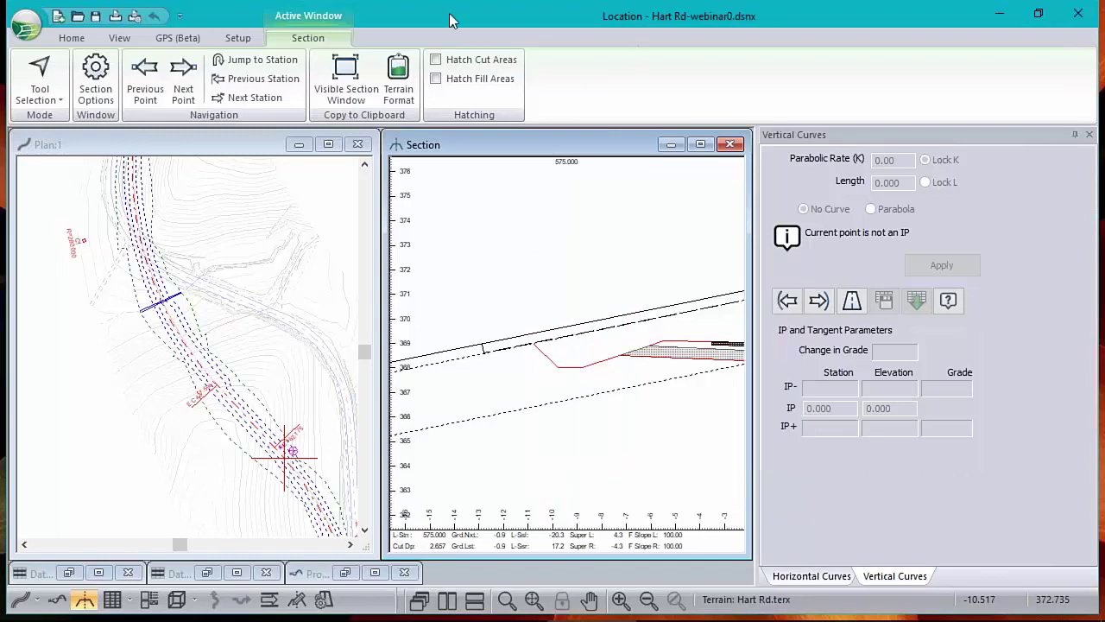
left_click(69, 38)
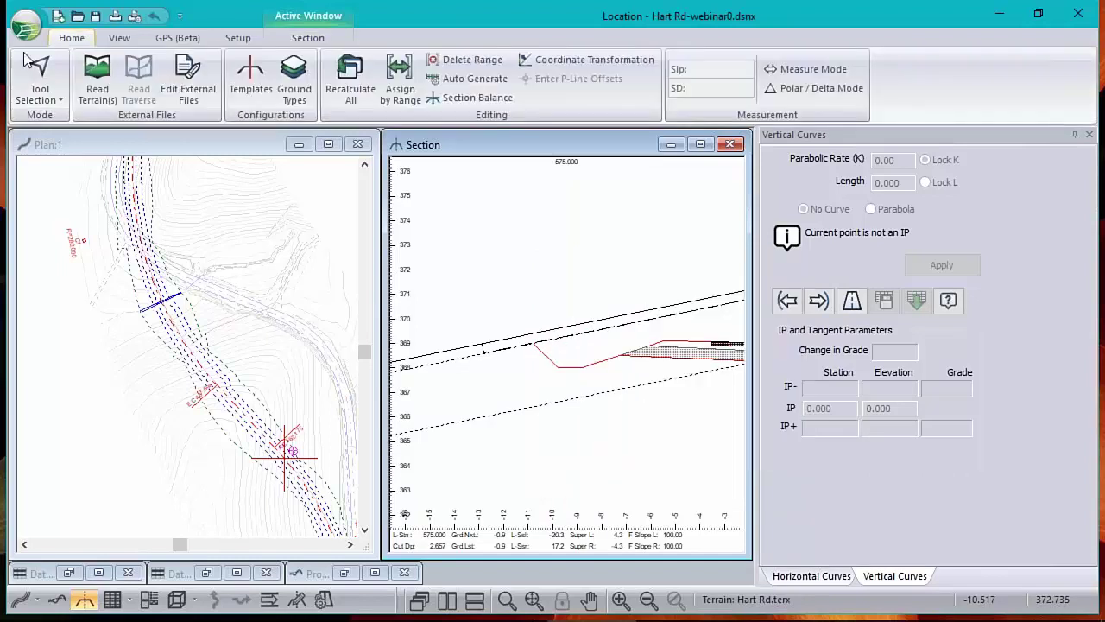
left_click(242, 81)
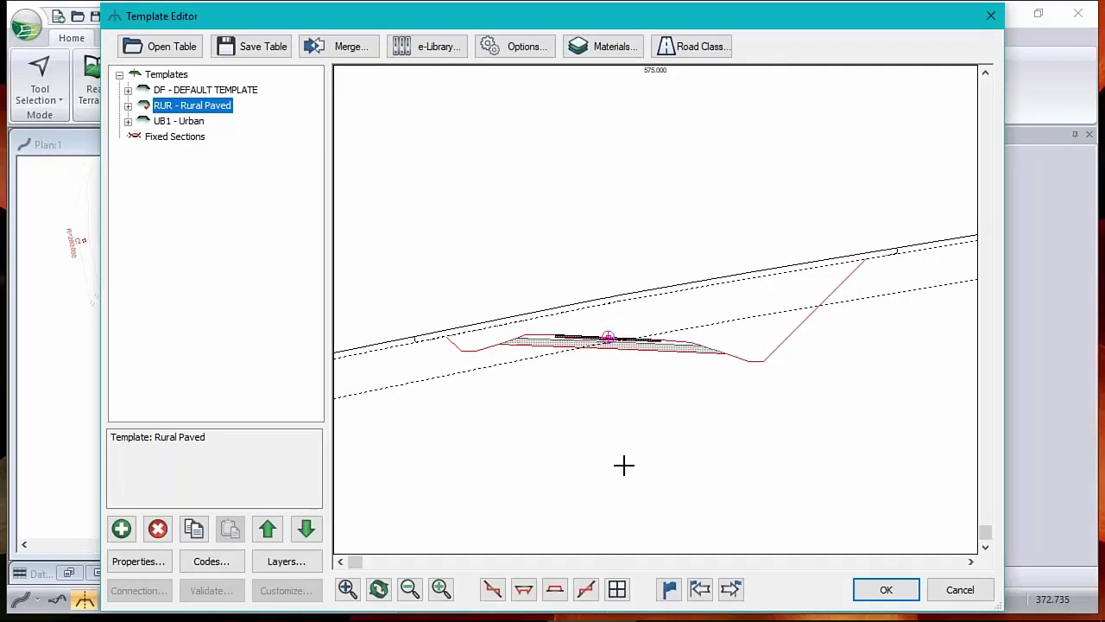
mouse_move(614, 343)
left_mouse_down()
mouse_move(618, 244)
mouse_move(616, 370)
mouse_move(602, 243)
mouse_move(618, 334)
left_mouse_up()
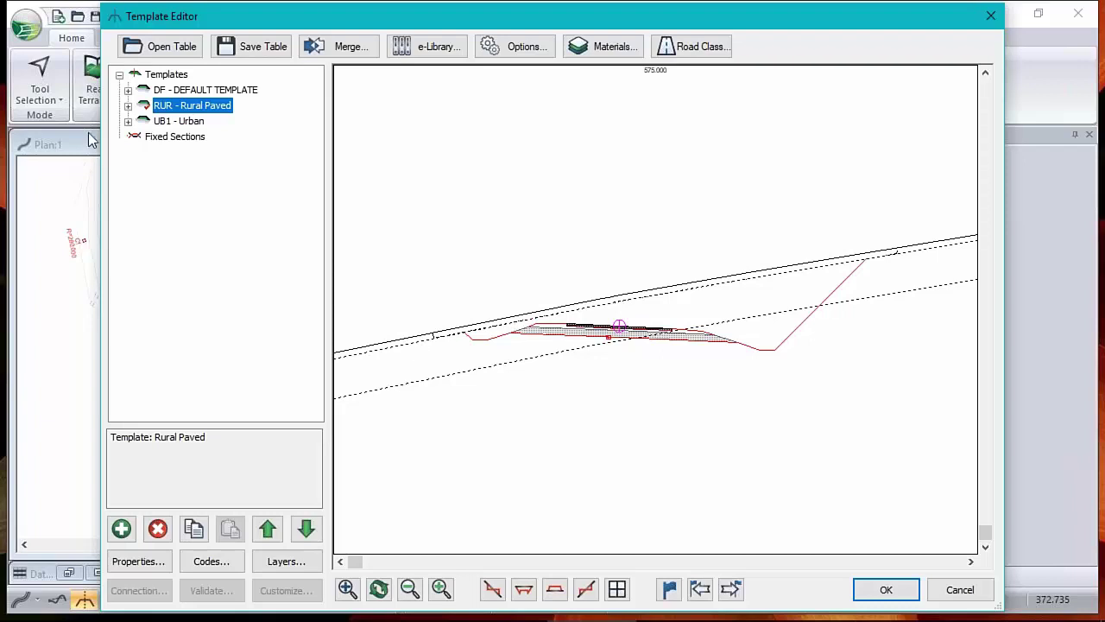
Expand the RUR - Rural Paved template and go through its components from Rural I-left to Slope I - Standard Cut/Fill-left.
left_click(128, 106)
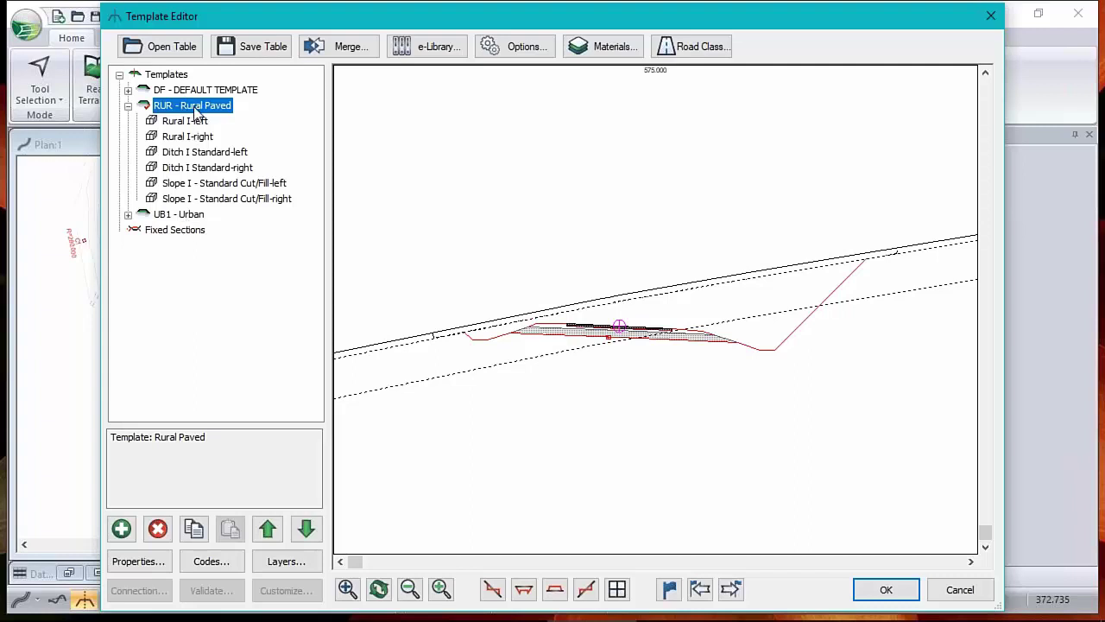
left_click(187, 124)
left_click(188, 136)
left_click(196, 152)
left_click(202, 168)
left_click(207, 183)
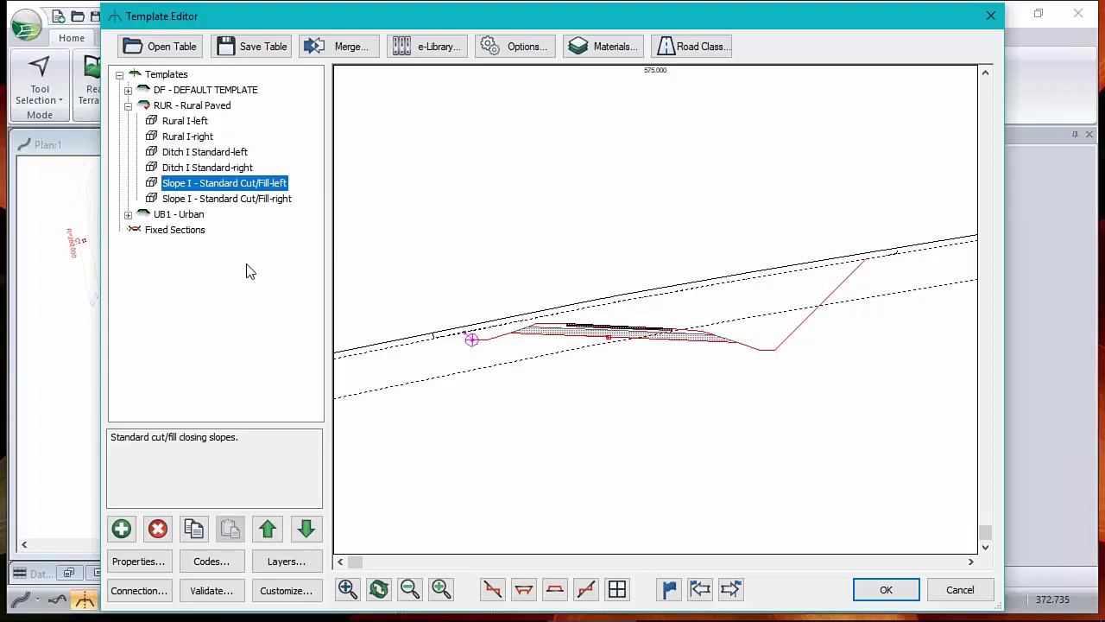
Examine where the Rural I, Ditch I Standard and Slope I - Standard Cut/Fill components attach on the section preview's left side.
left_click(193, 123)
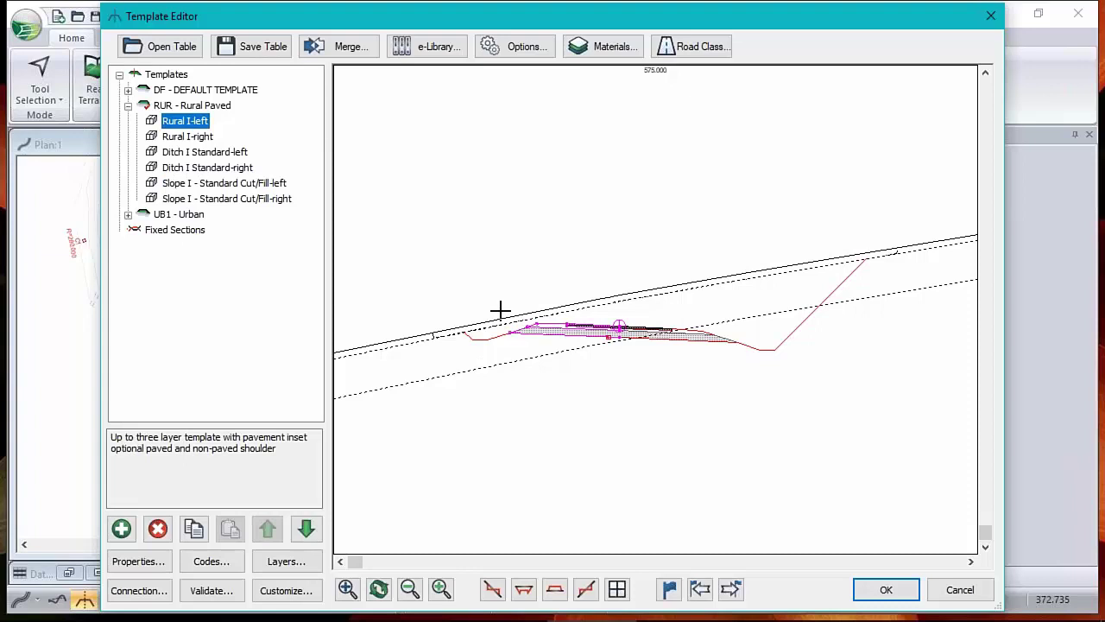
mouse_move(513, 332)
left_click(189, 135)
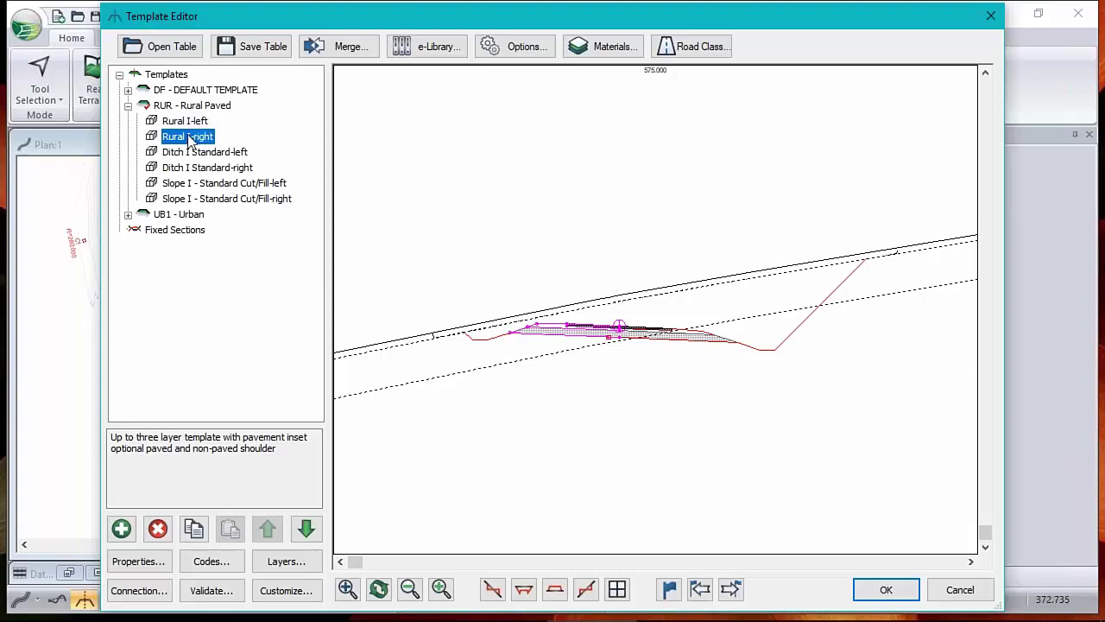
left_click(194, 122)
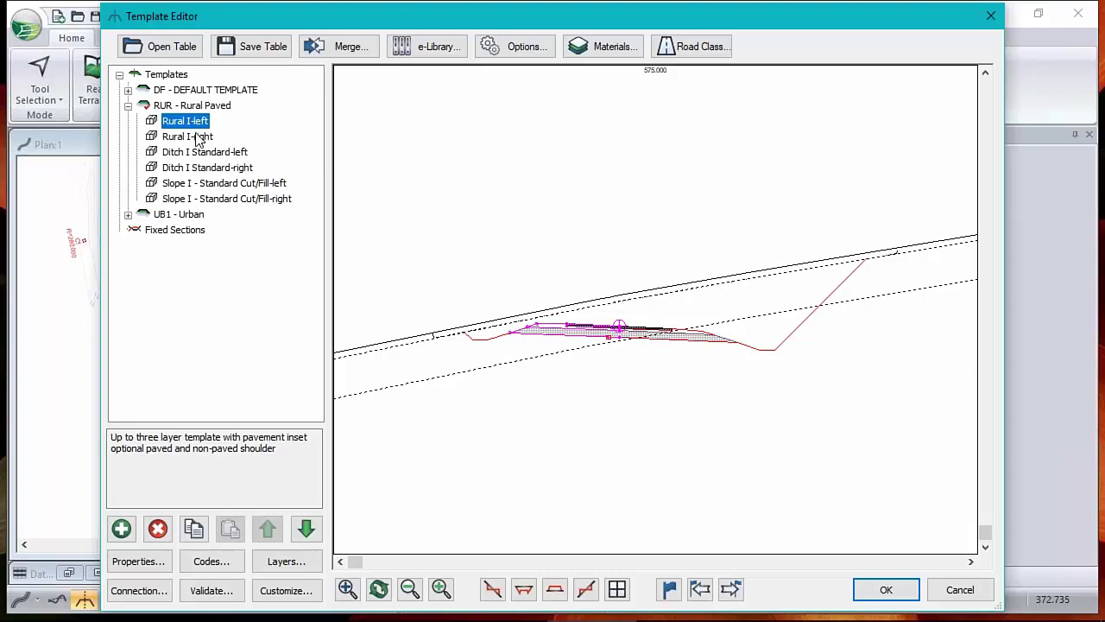
left_click(195, 154)
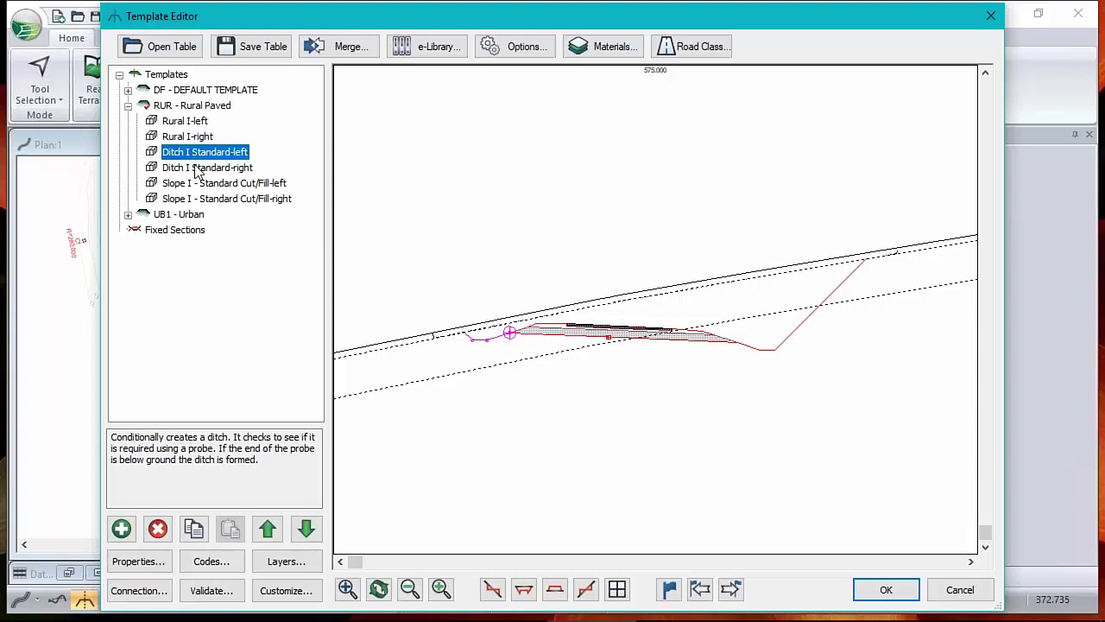
left_click(199, 184)
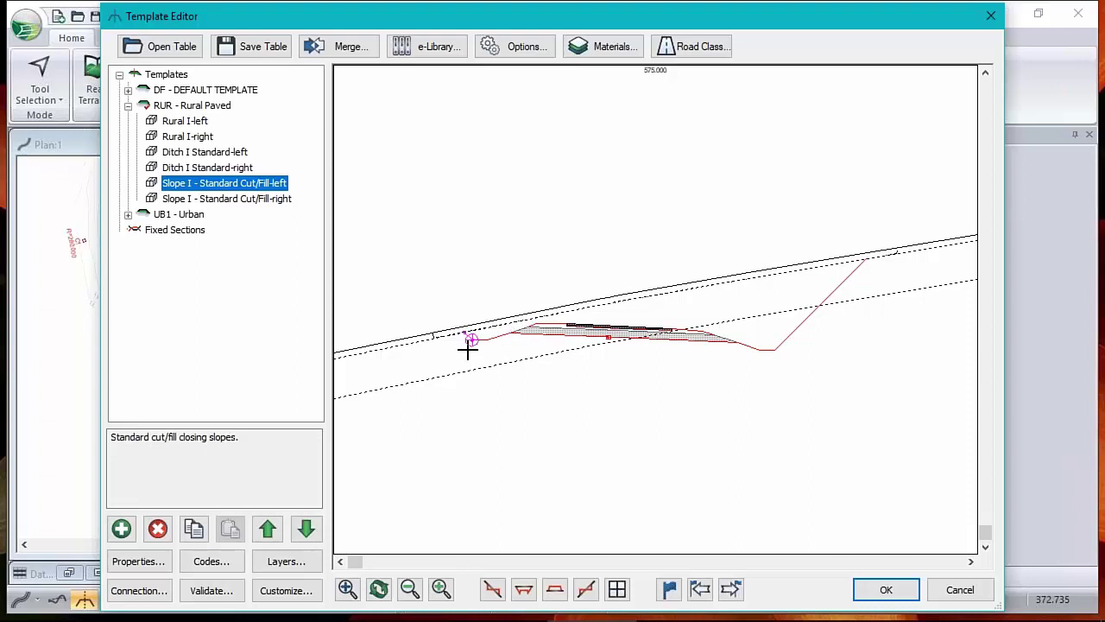
Set the FinalCutSlp parameter of Slope I - Standard Cut/Fill-left to 2:1.
scroll(467, 343, "up", 3)
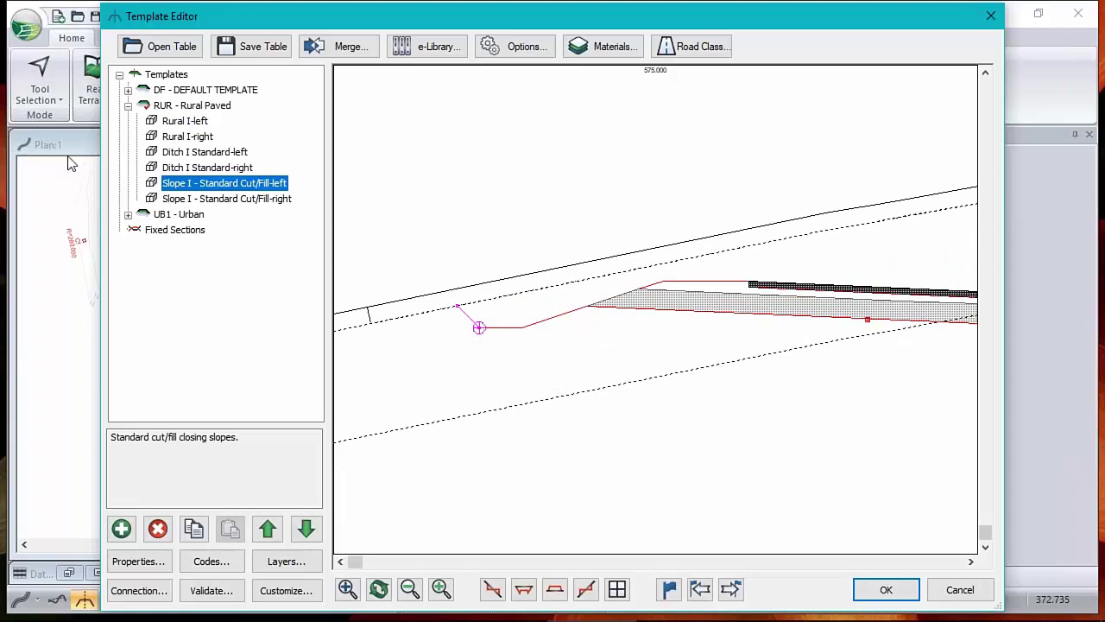
right_click(238, 182)
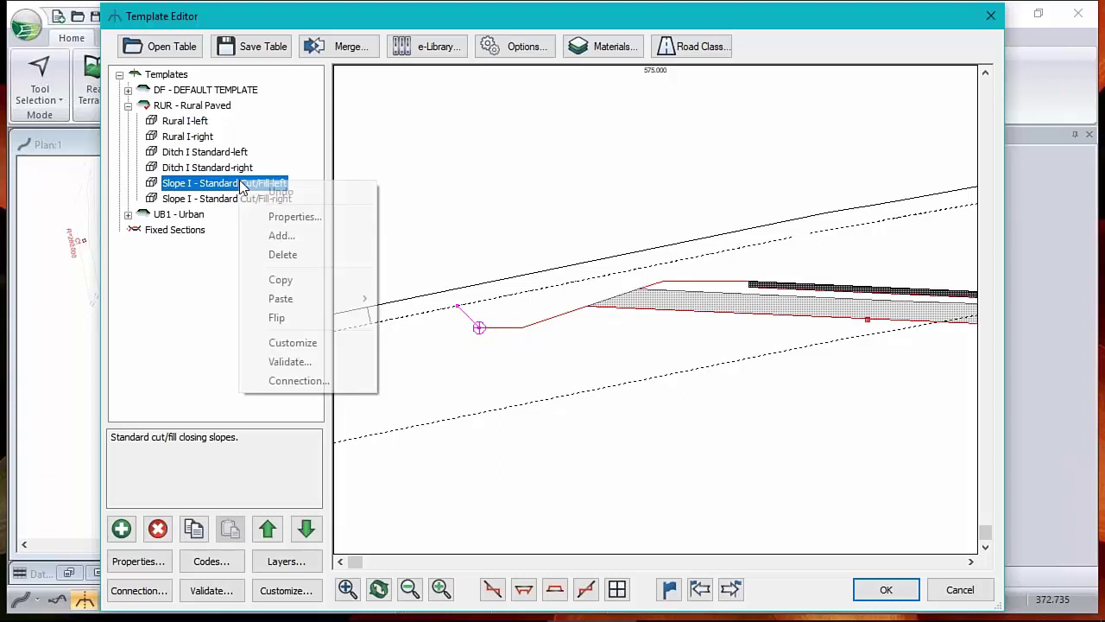
left_click(285, 216)
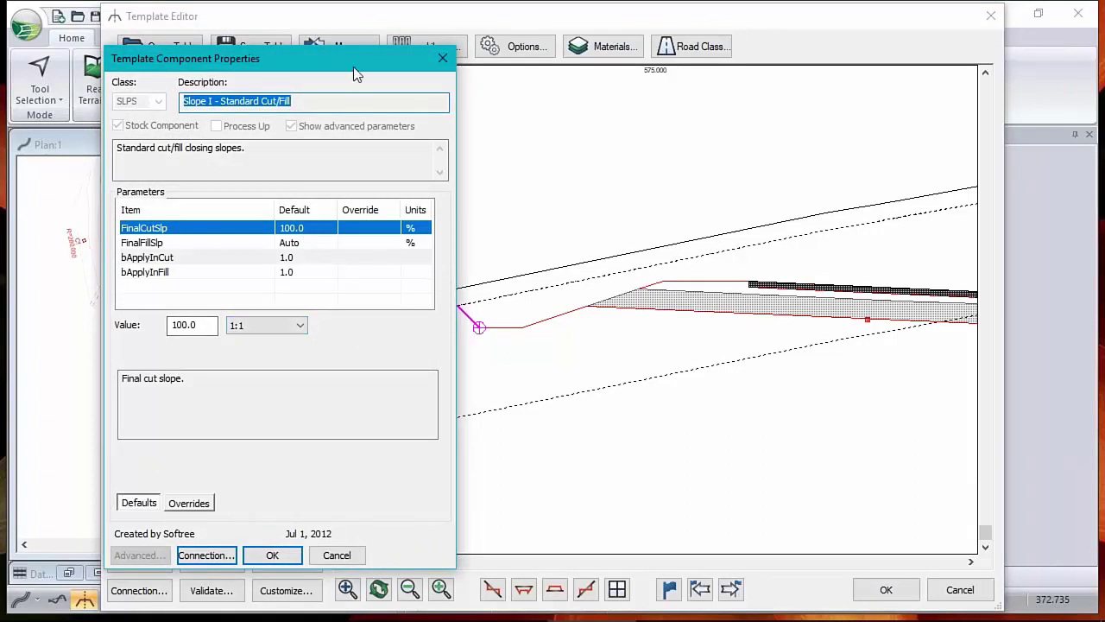
left_click_drag(344, 69, 280, 62)
left_click(211, 316)
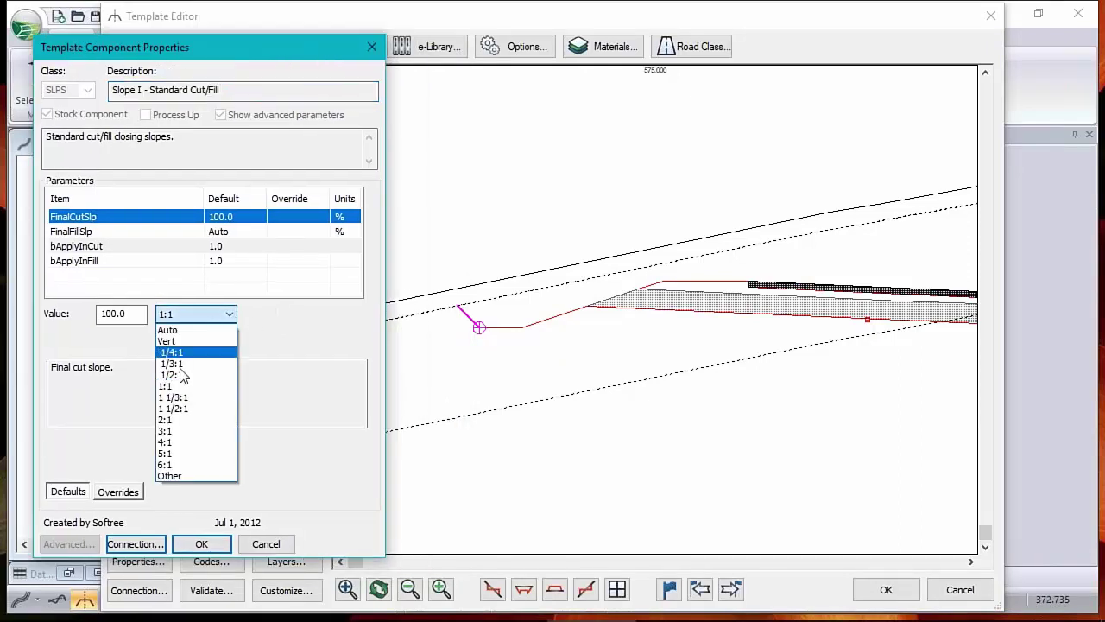
left_click(166, 420)
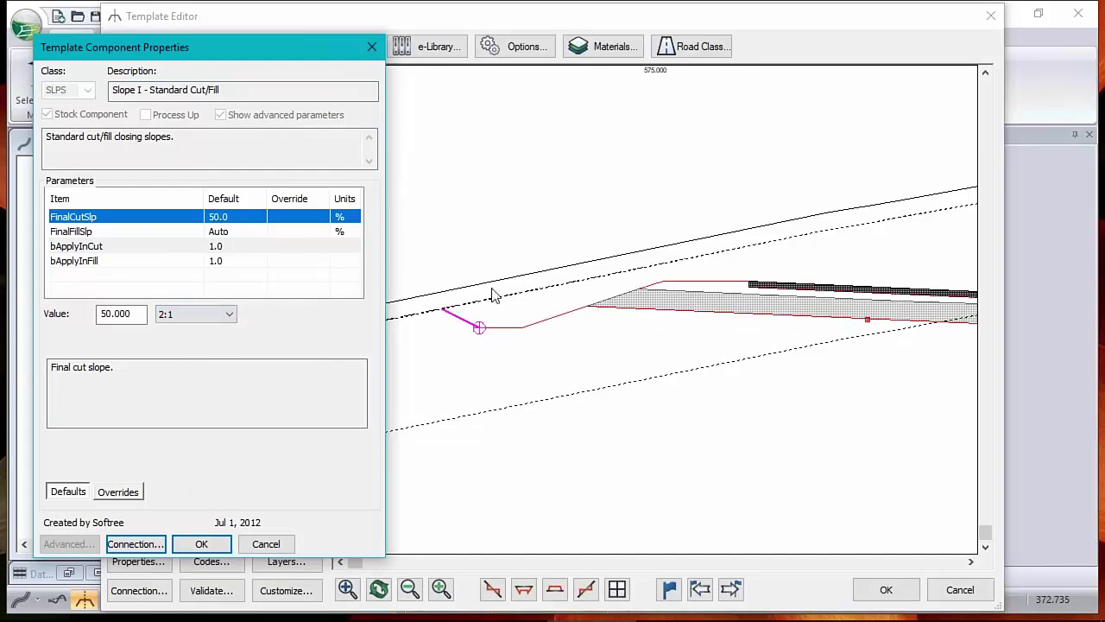
left_click(204, 544)
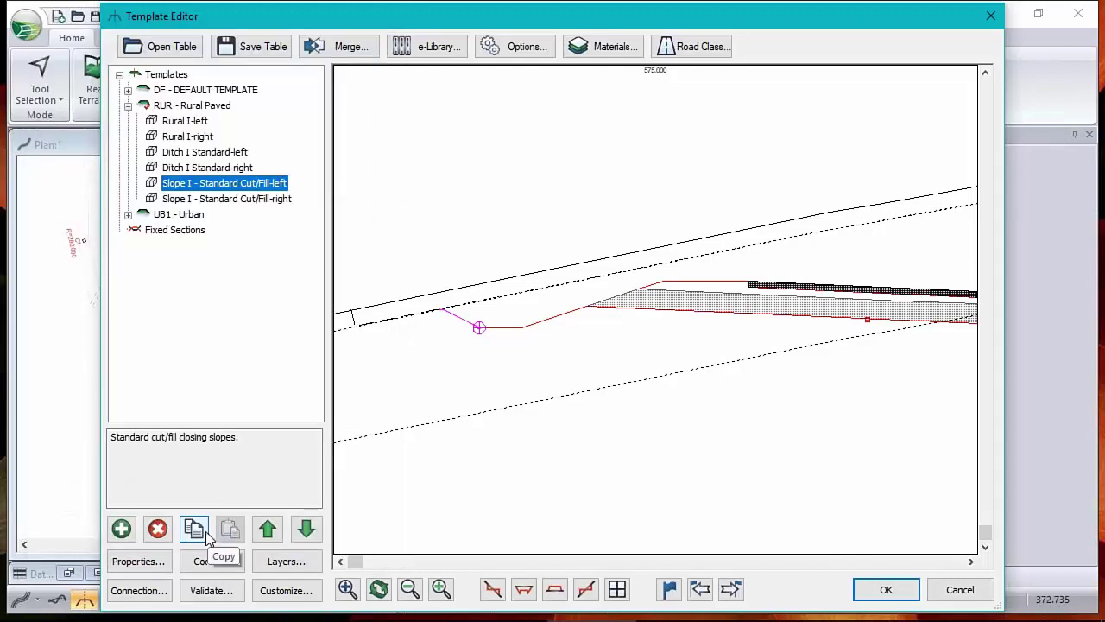
View the properties of Slope I - Standard Cut/Fill-right without changing them, and reselect the left slope component.
left_click(220, 200)
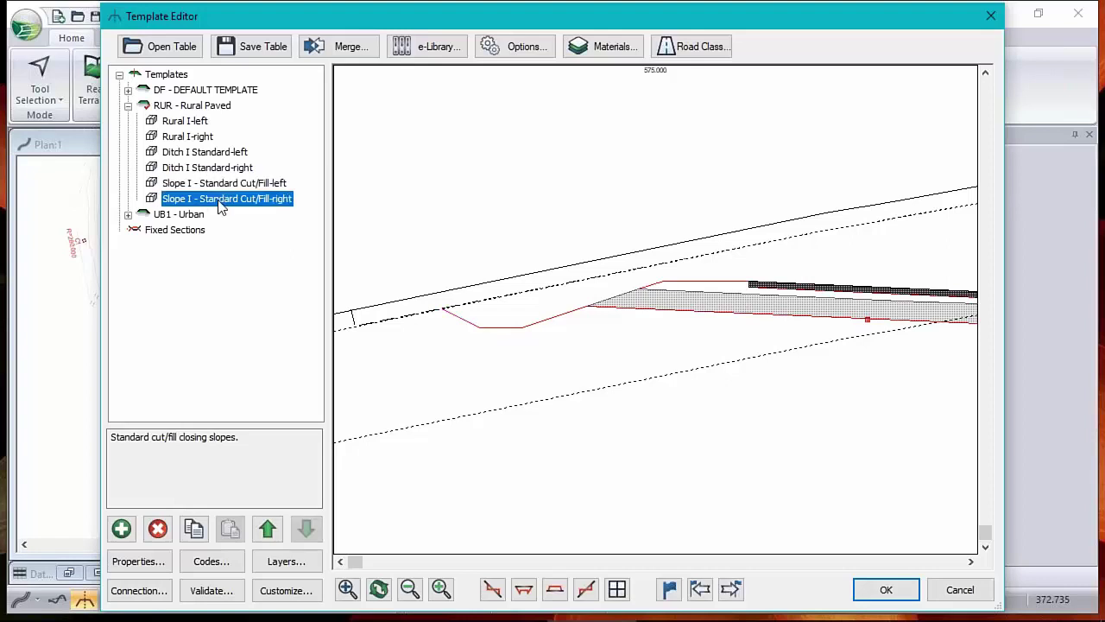
double_click(218, 204)
left_click(336, 551)
left_click(216, 184)
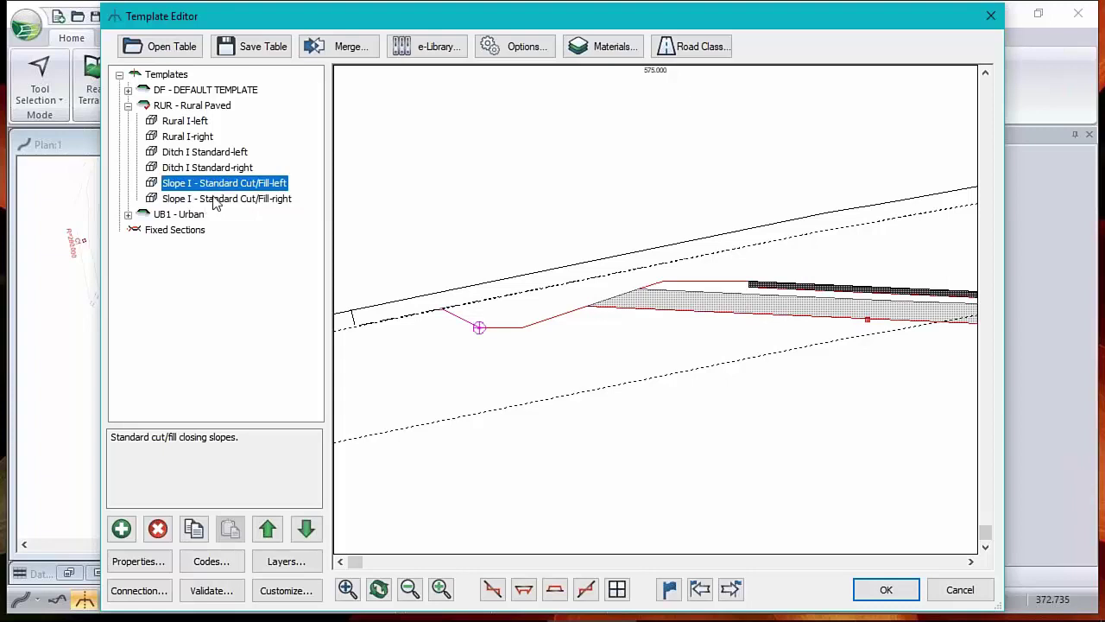
Delete the Slope I - Standard Cut/Fill-right component from the RUR - Rural Paved template.
left_click(215, 199)
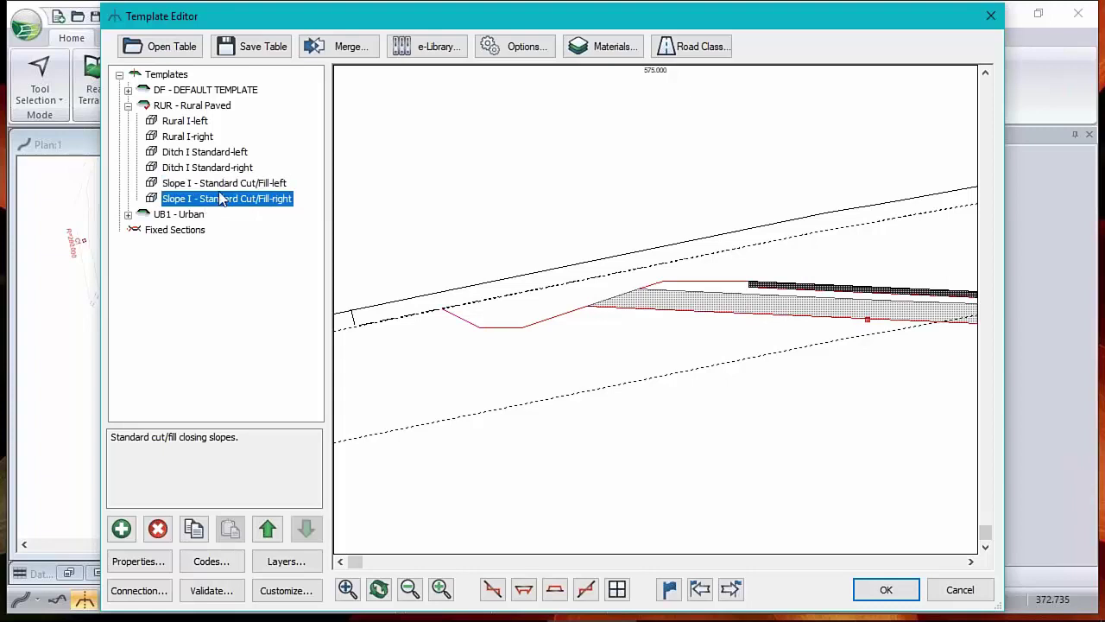
right_click(216, 201)
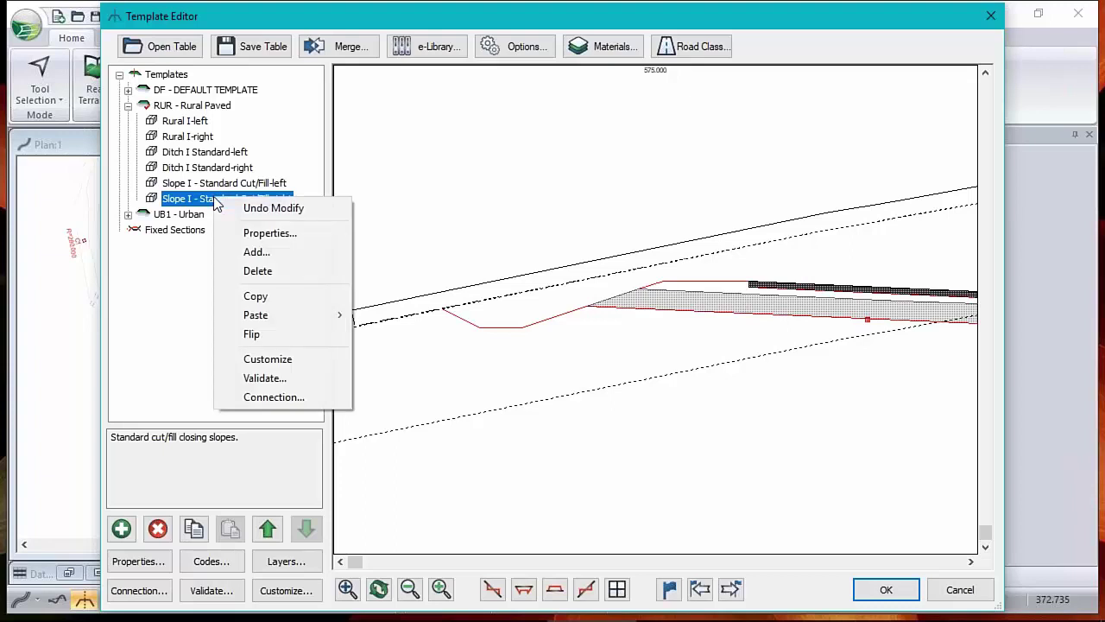
left_click(271, 270)
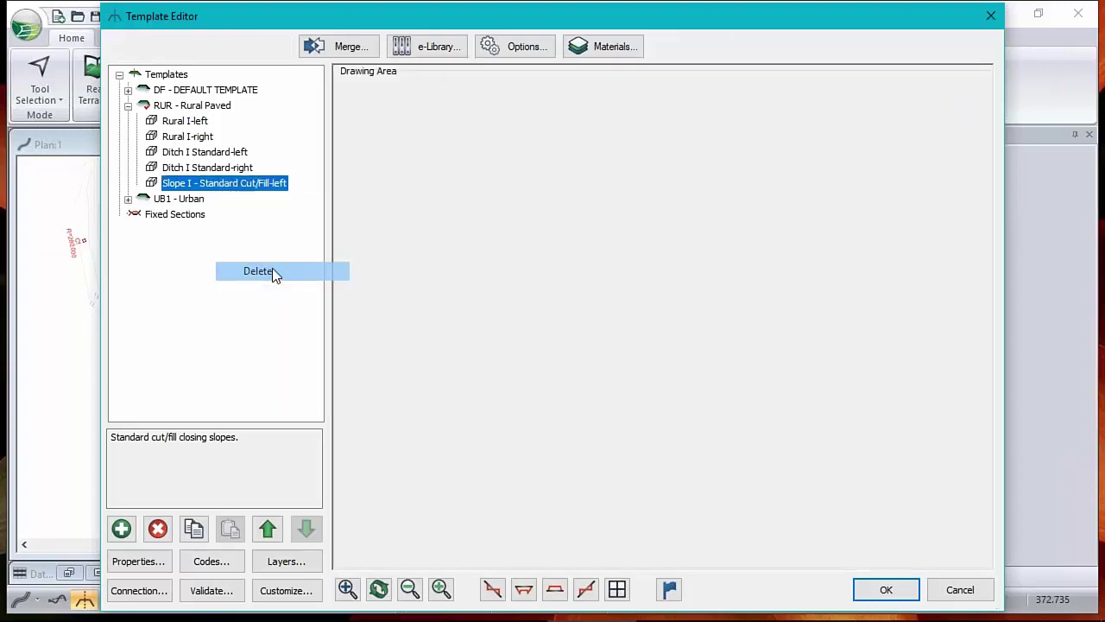
Copy Slope I - Standard Cut/Fill-left, paste it flipped as the template's right slope component, and compare both slopes in the section preview.
right_click(238, 183)
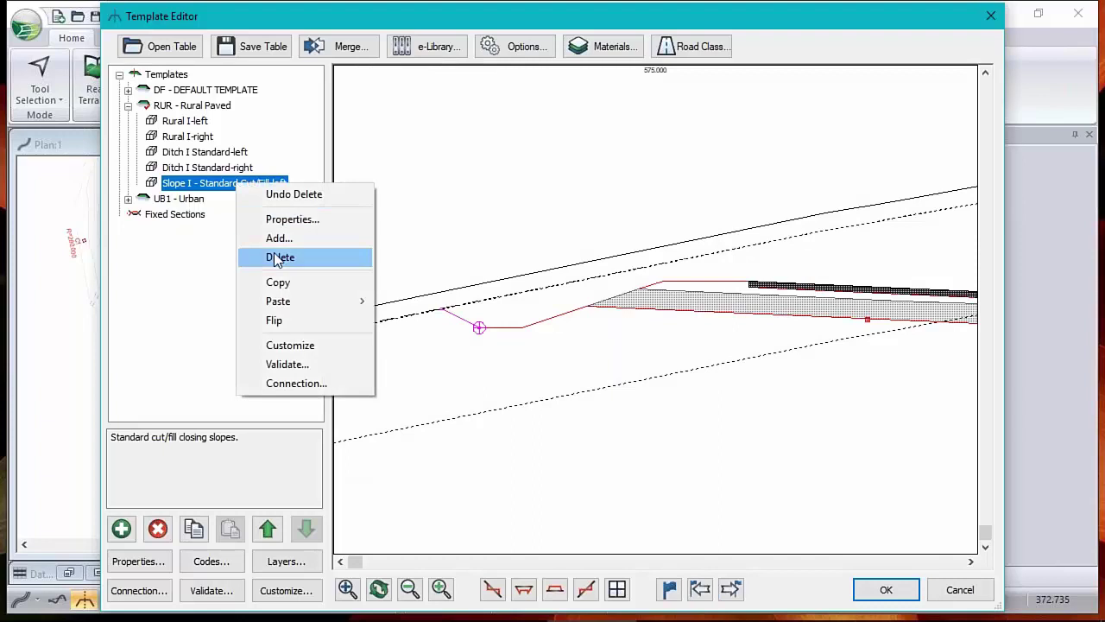
left_click(291, 281)
right_click(220, 187)
mouse_move(257, 298)
left_click(170, 357)
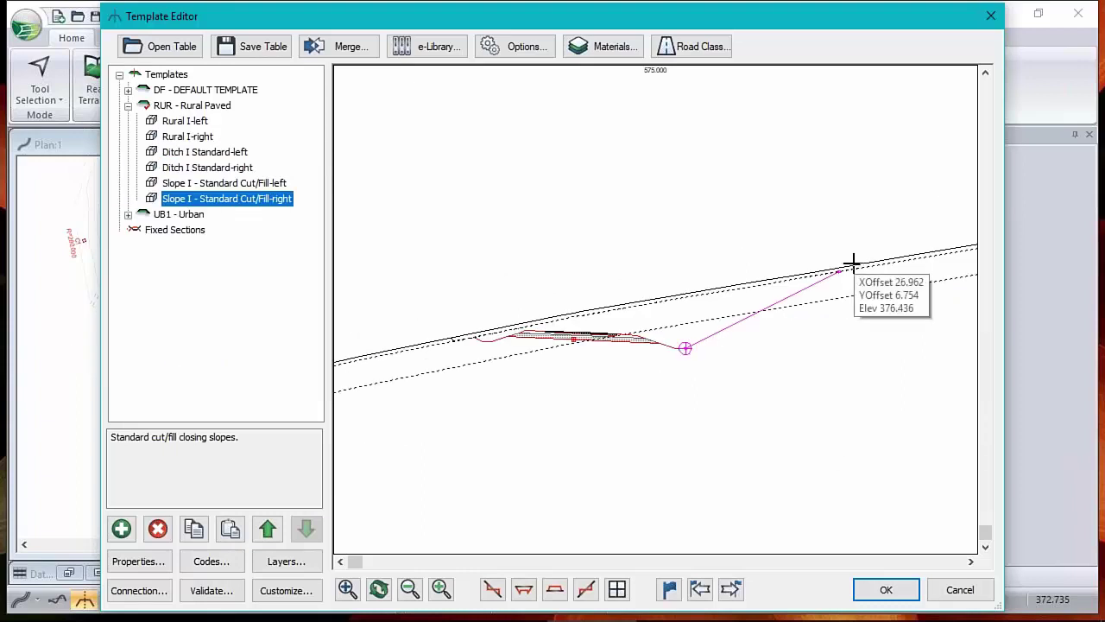
left_click(248, 185)
left_click(240, 202)
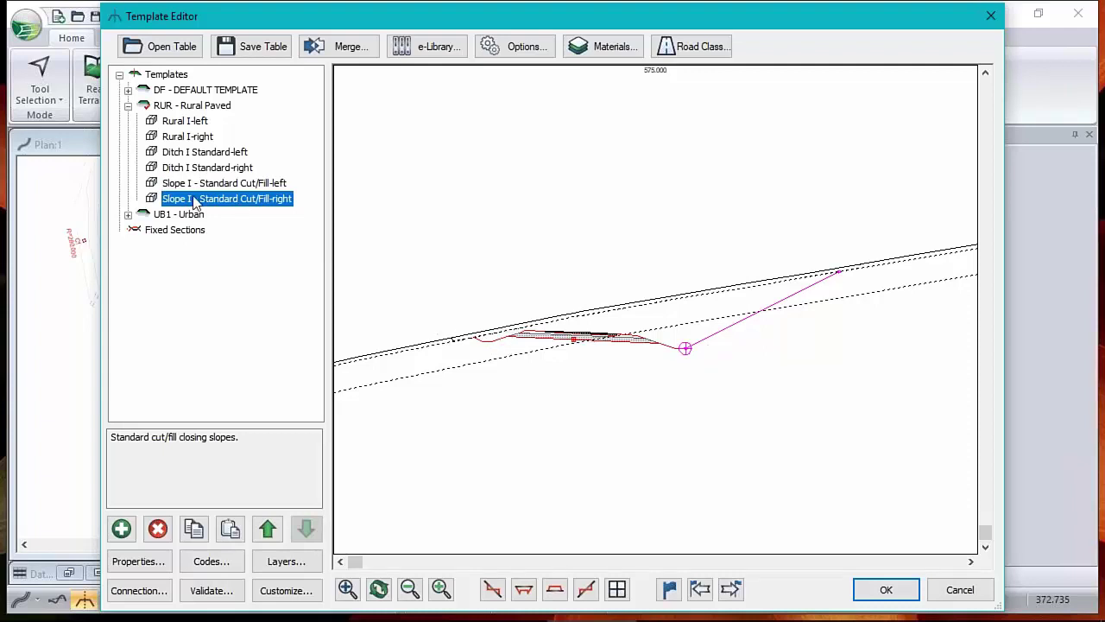
Review the attachment point and parameters of Ditch I Standard-left, including DitchProbeDepth, and close its properties without changes.
left_click(209, 155)
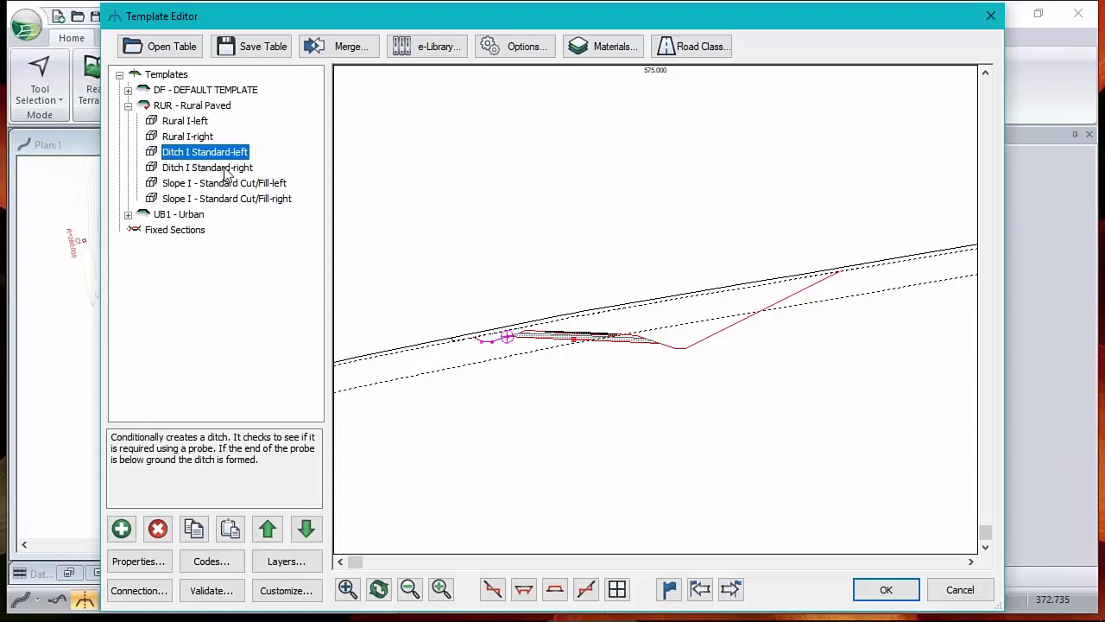
scroll(509, 339, "up", 2)
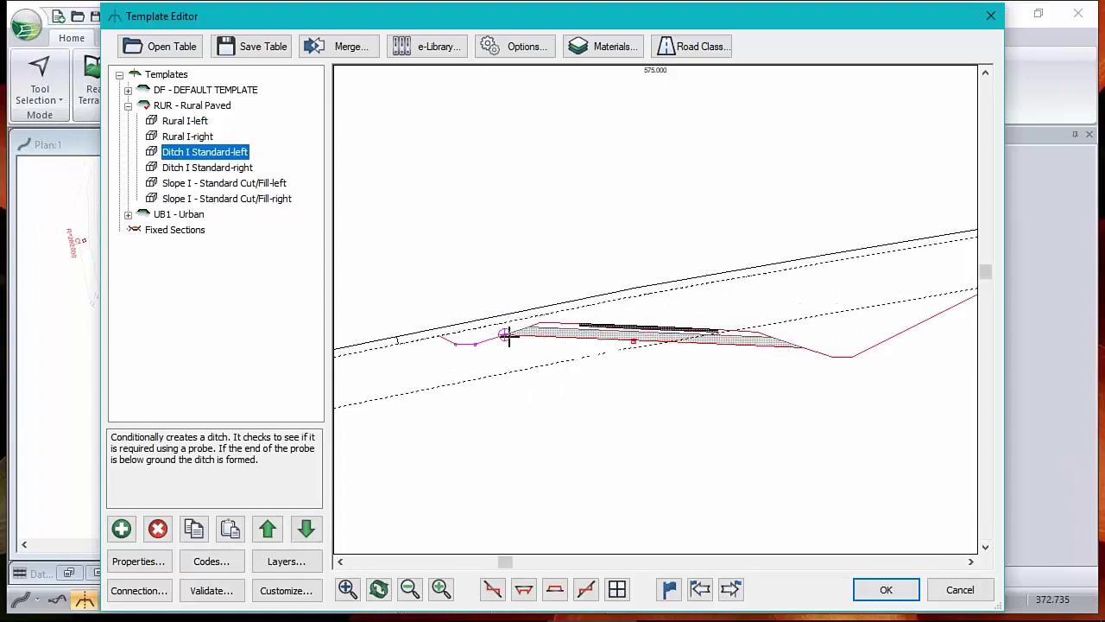
middle_click_drag(507, 335, 631, 298)
scroll(619, 282, "up", 1)
right_click(182, 155)
left_click(233, 186)
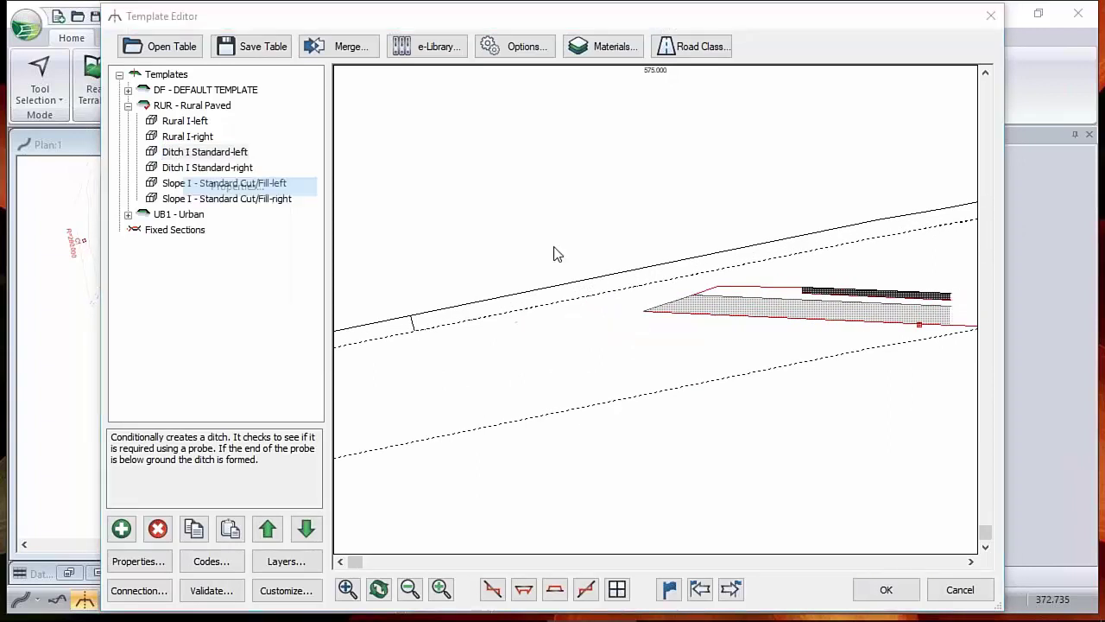
scroll(425, 231, "down", 1)
mouse_move(425, 231)
left_mouse_down()
mouse_move(424, 279)
mouse_move(431, 234)
left_mouse_up()
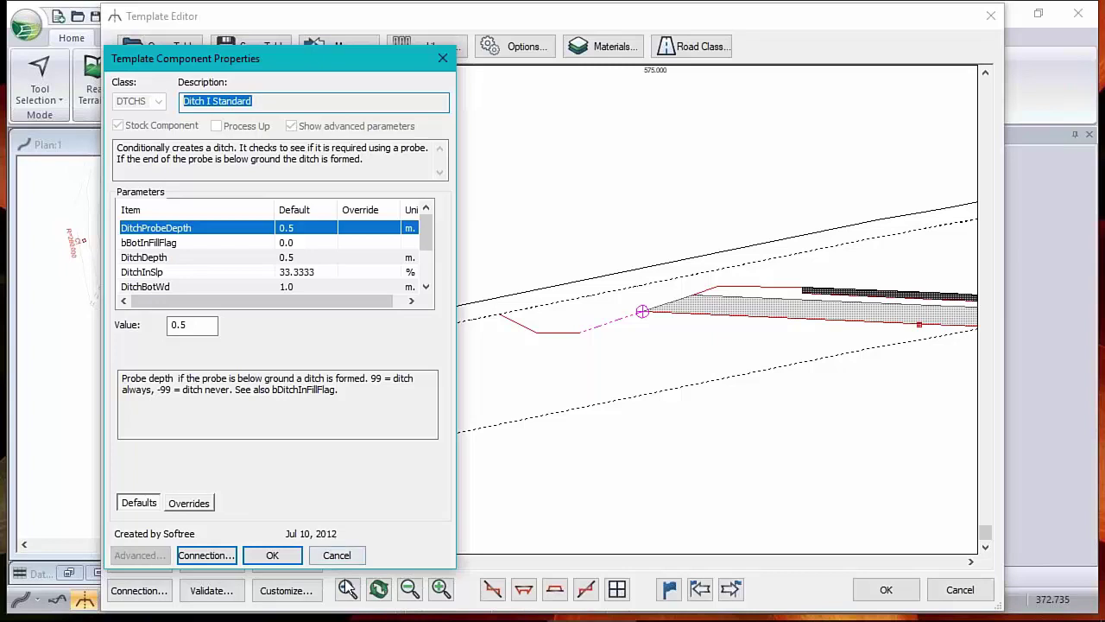
left_click(343, 559)
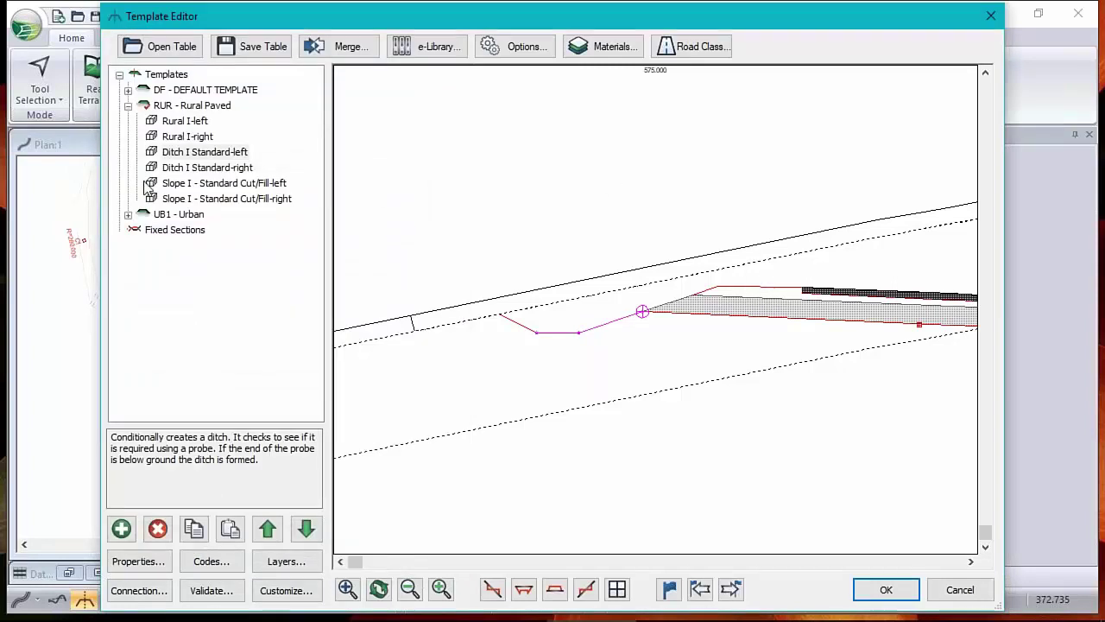
Retrieve all component groups from the e-Library, FF1 Roadway Components through FF9 Misc. Components, into the template list.
left_click(436, 51)
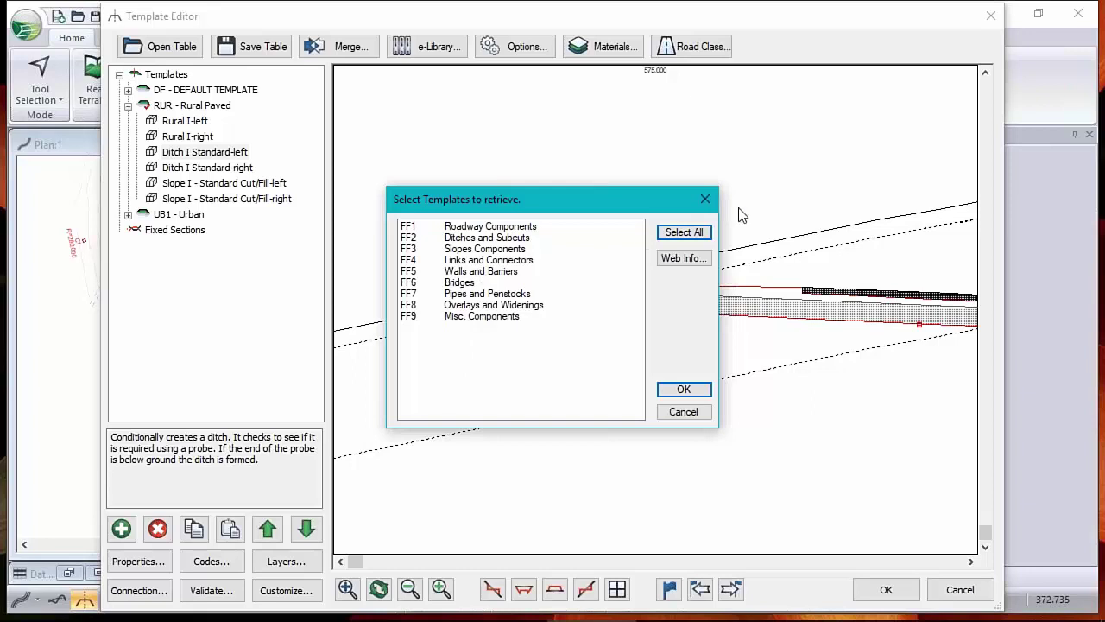
left_click(684, 232)
left_click(684, 389)
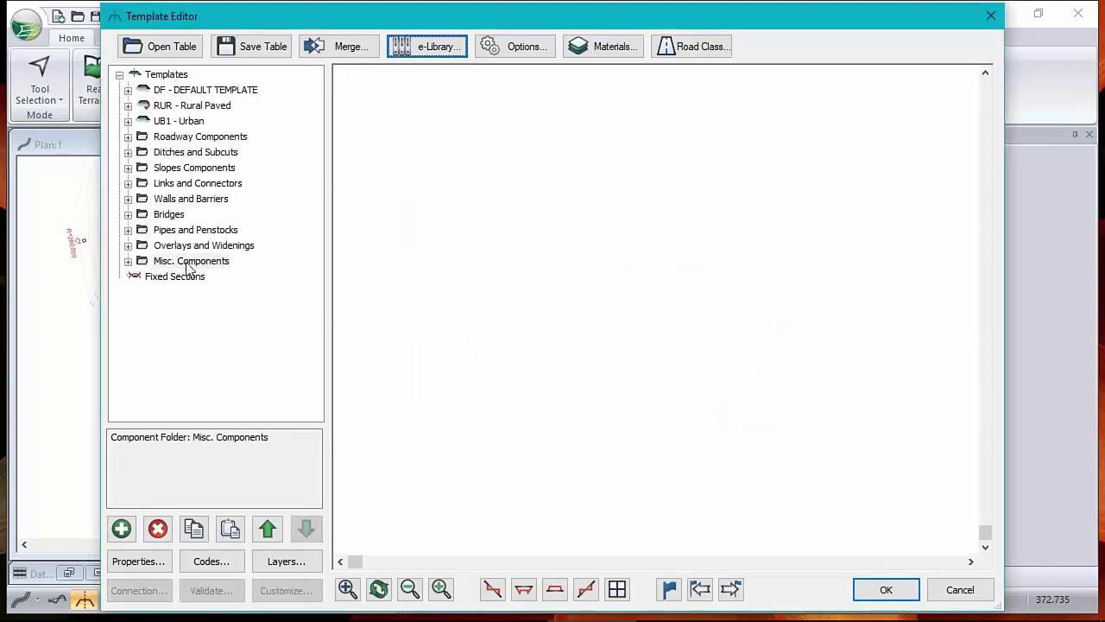
Open the e-Library's online component documentation in the web browser, dismissing the unrelated file save dialog.
left_click(420, 49)
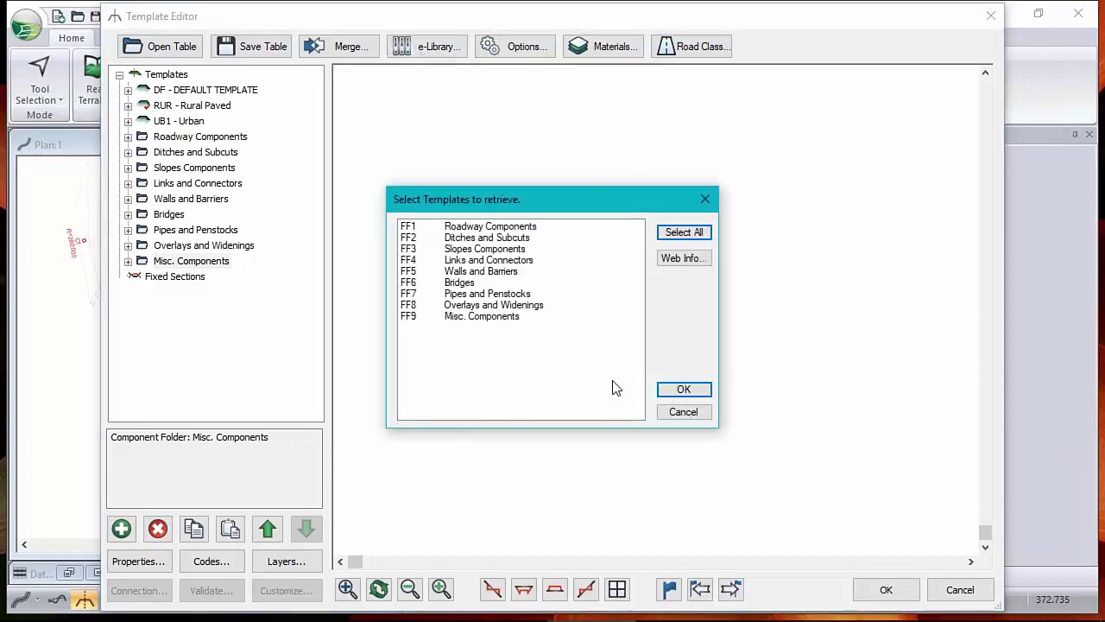
left_click(690, 262)
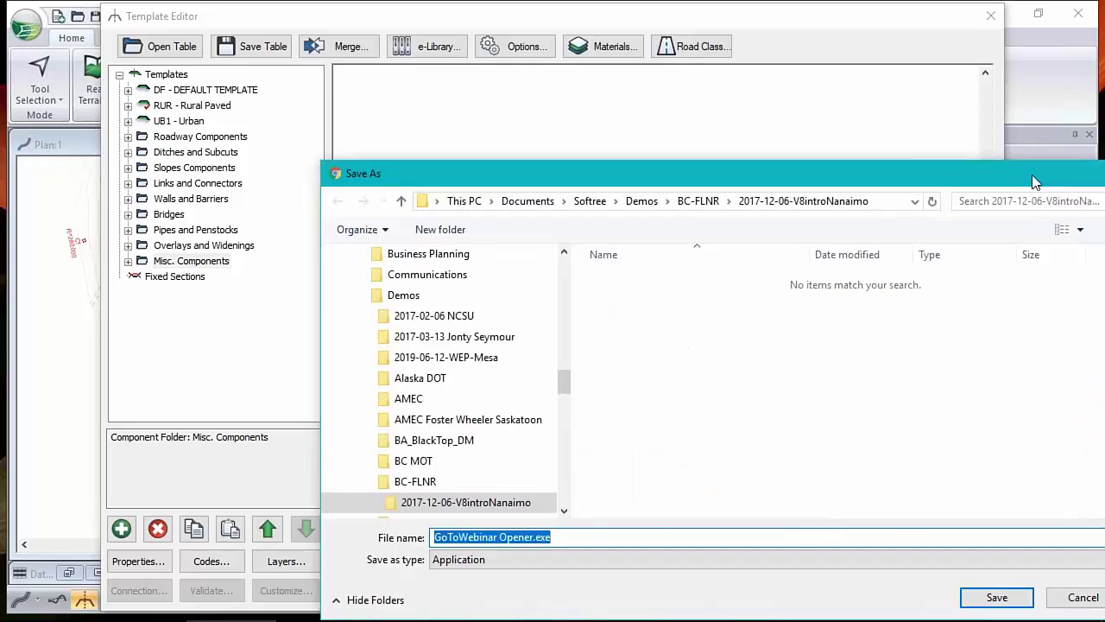
left_click_drag(1032, 175, 1041, 174)
key("Escape")
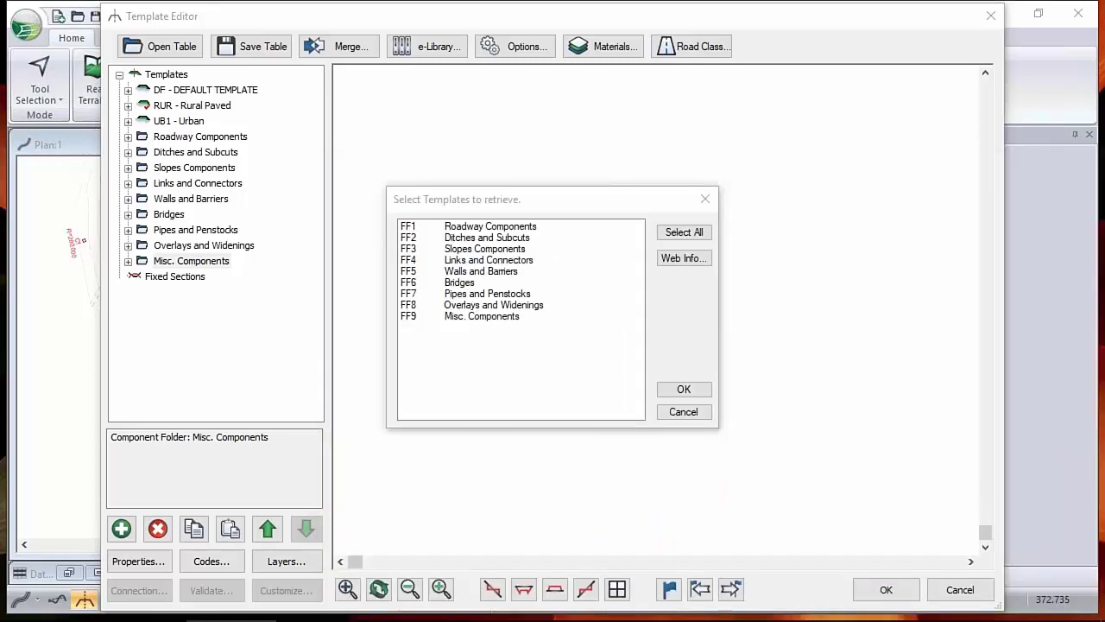
left_click_drag(1104, 227, 807, 24)
scroll(523, 520, "down", 5)
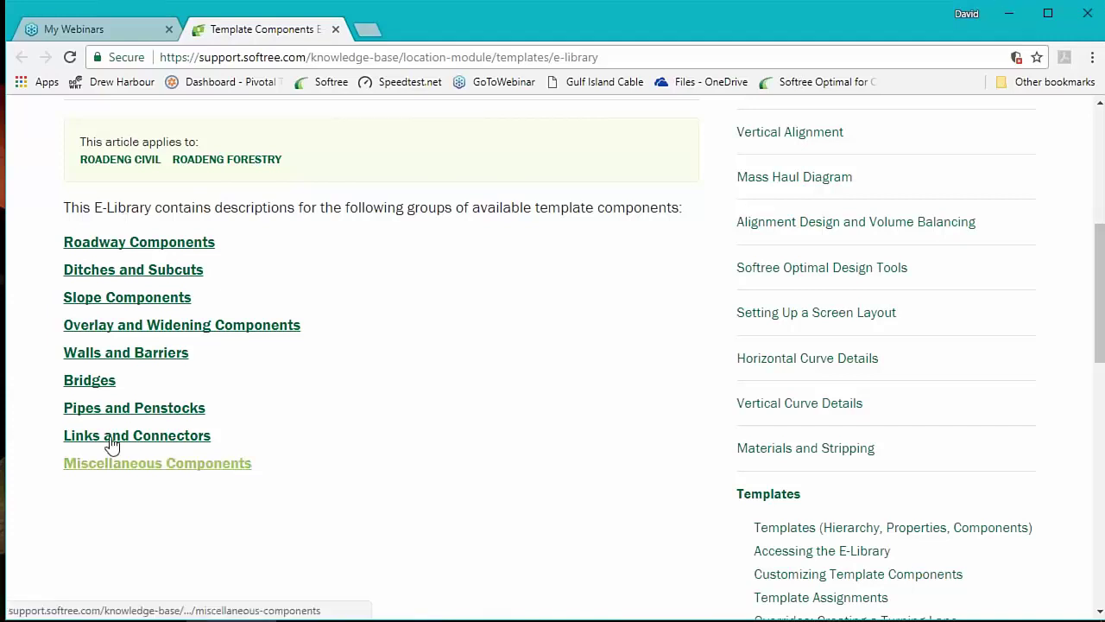
Read the Ditch 1 - Standard parameter descriptions under Ditches and Subcuts, return to the Template Editor and cancel the template retrieval.
left_click(121, 271)
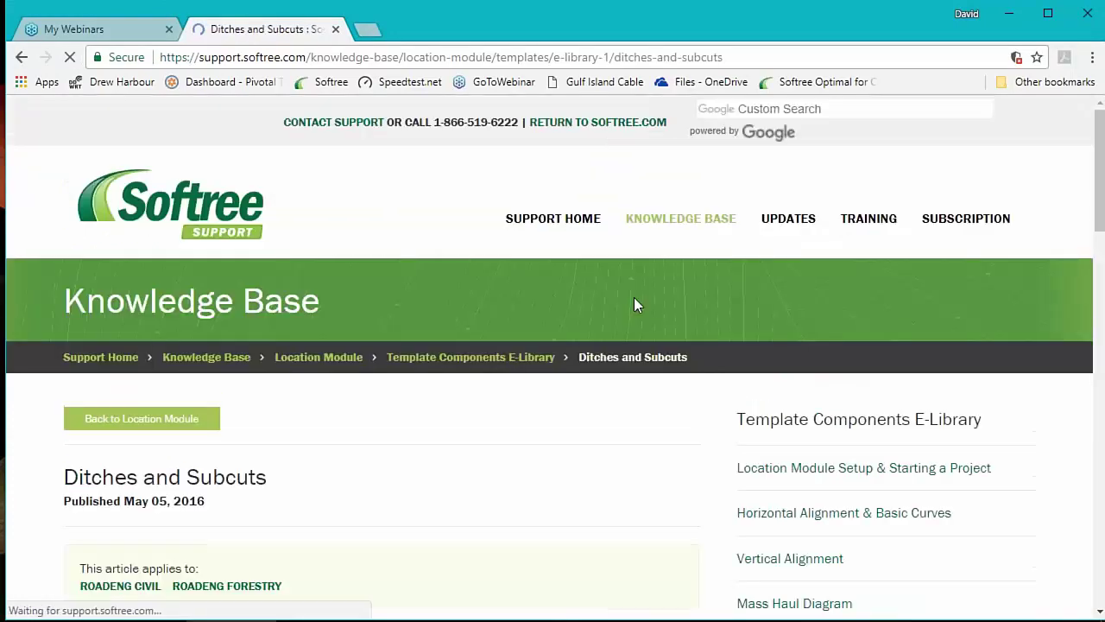
scroll(357, 448, "down", 5)
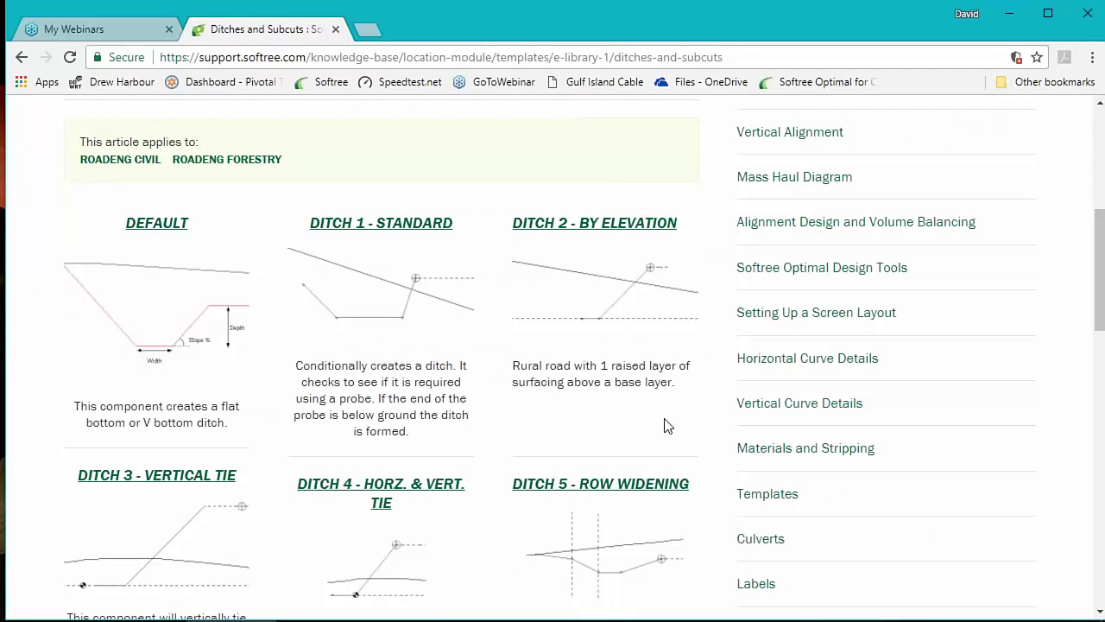
left_click(388, 229)
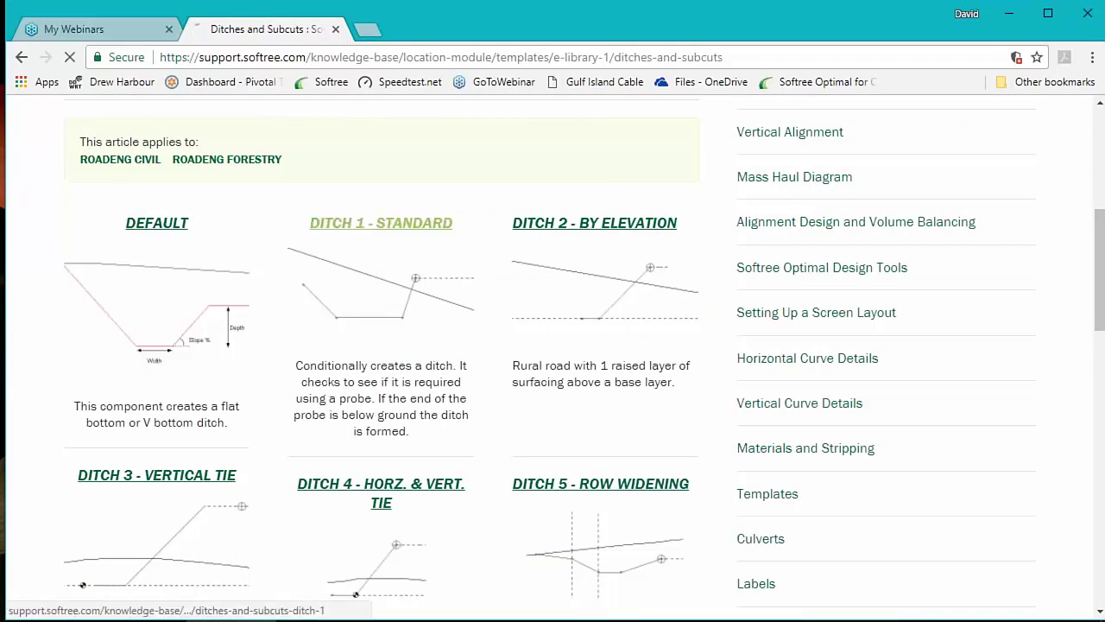
scroll(448, 458, "down", 1)
scroll(448, 458, "down", 8)
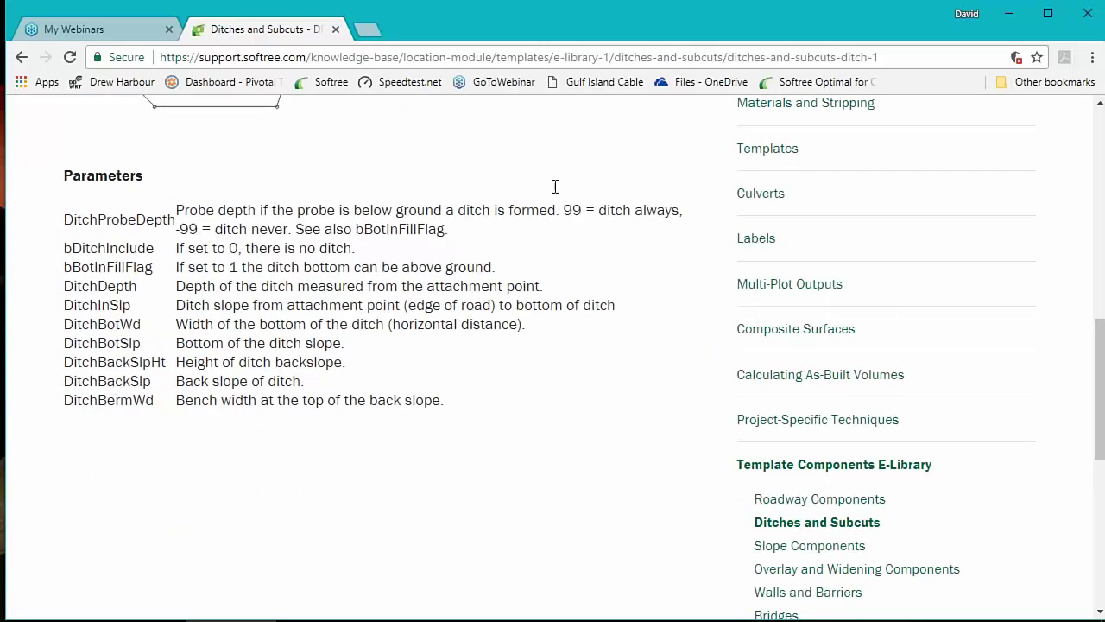
left_click(1010, 12)
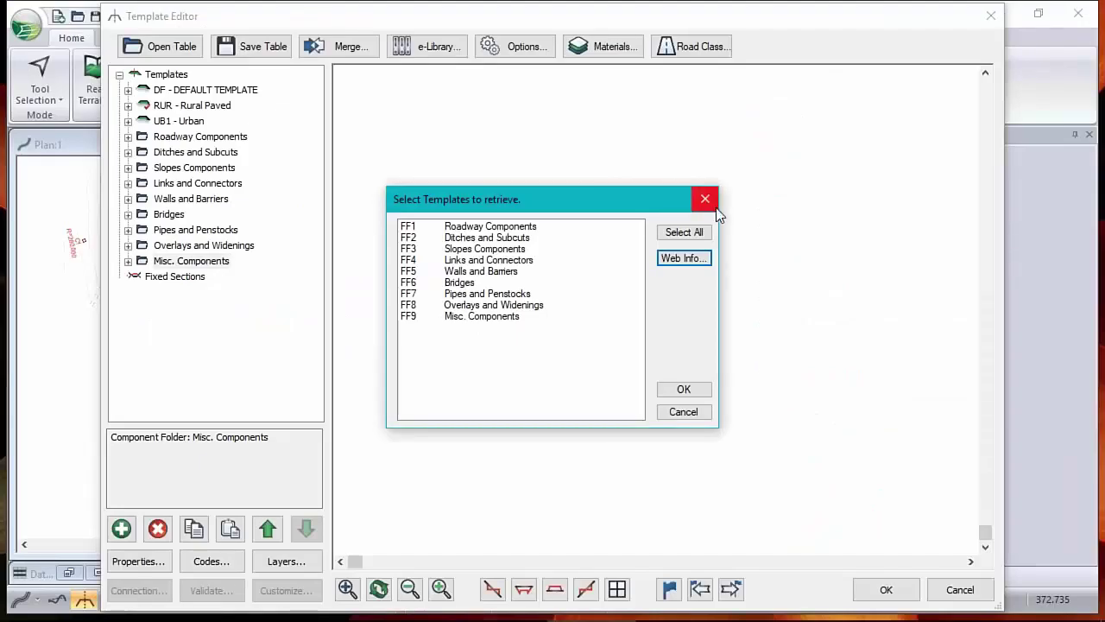
left_click(684, 411)
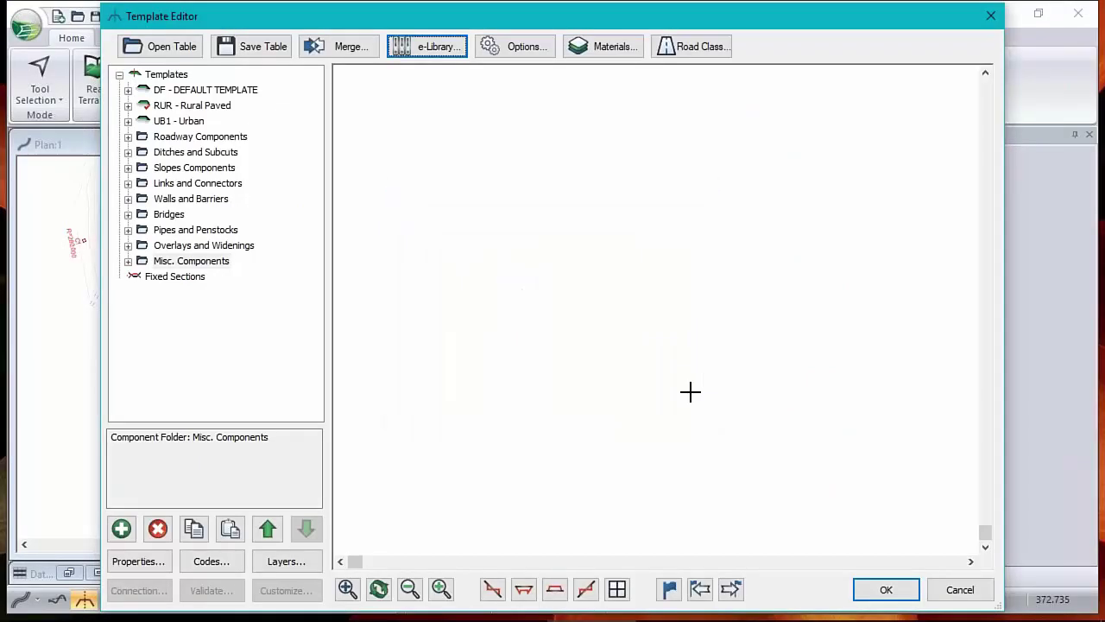
Expand Ditches and Subcuts and examine the advanced parameters of Ditch I Standard (beta)-left, including DitchDayLightDist, without saving changes.
left_click(127, 152)
left_click(210, 184)
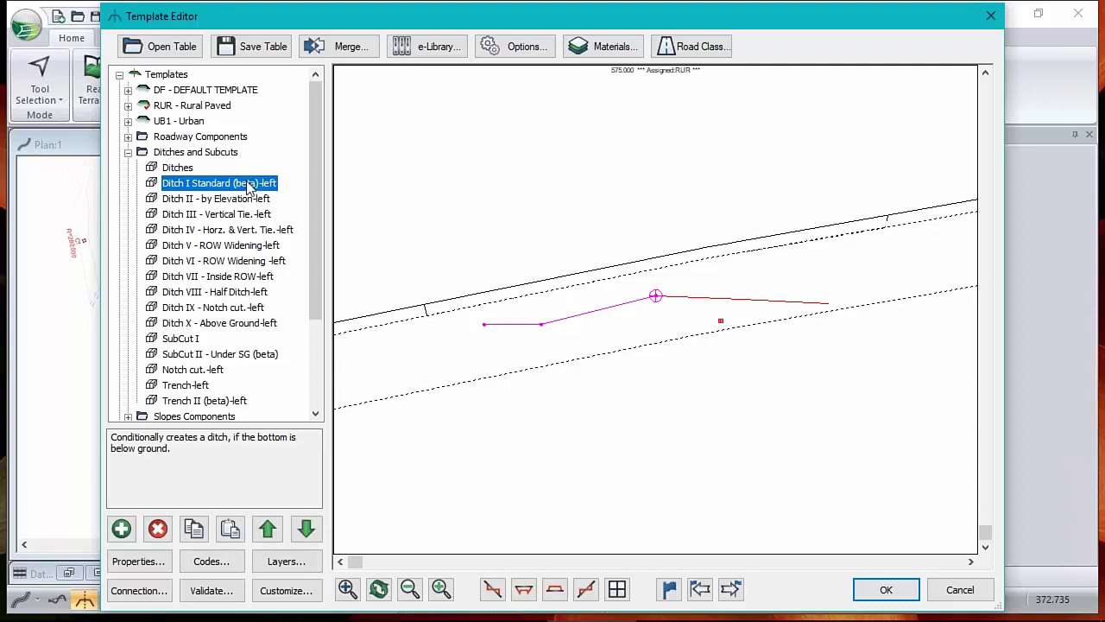
right_click(209, 185)
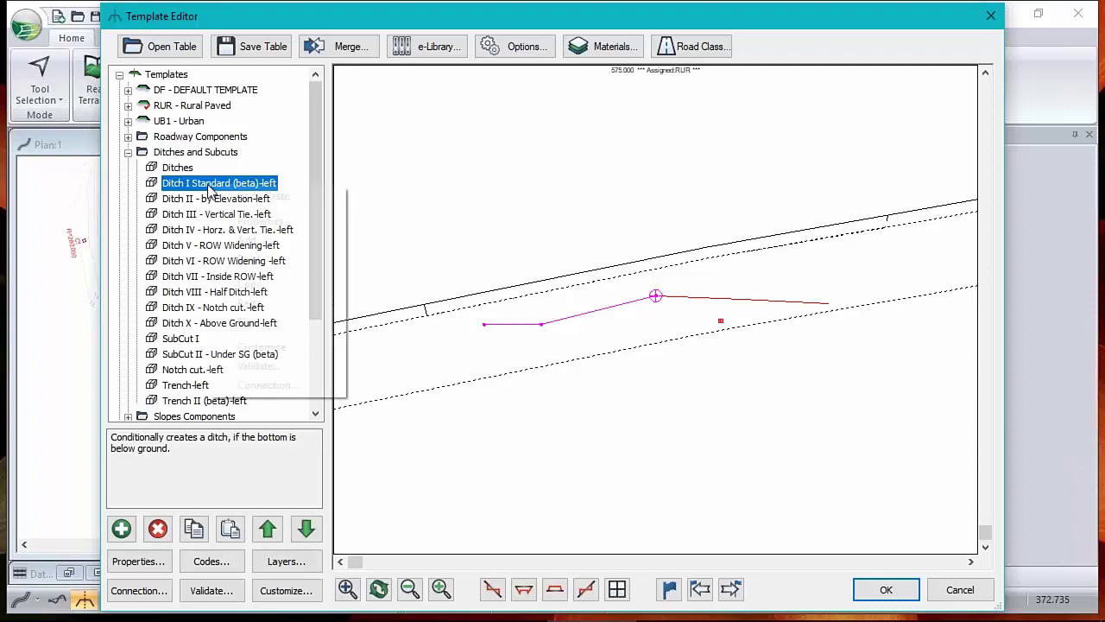
left_click(281, 222)
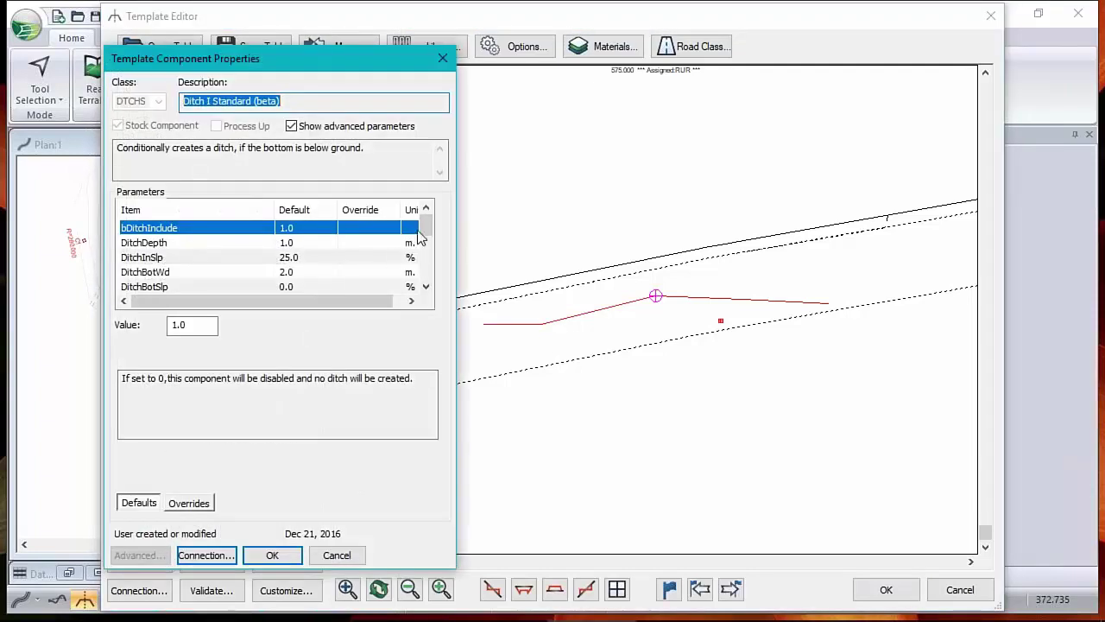
left_click_drag(430, 223, 427, 250)
left_click(150, 275)
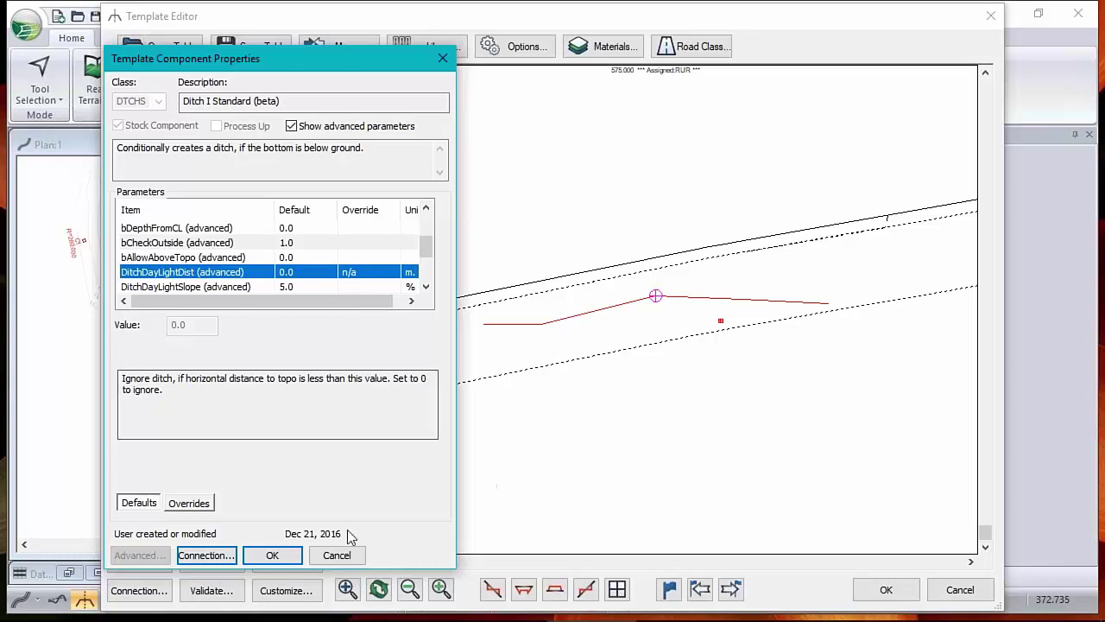
left_click(348, 555)
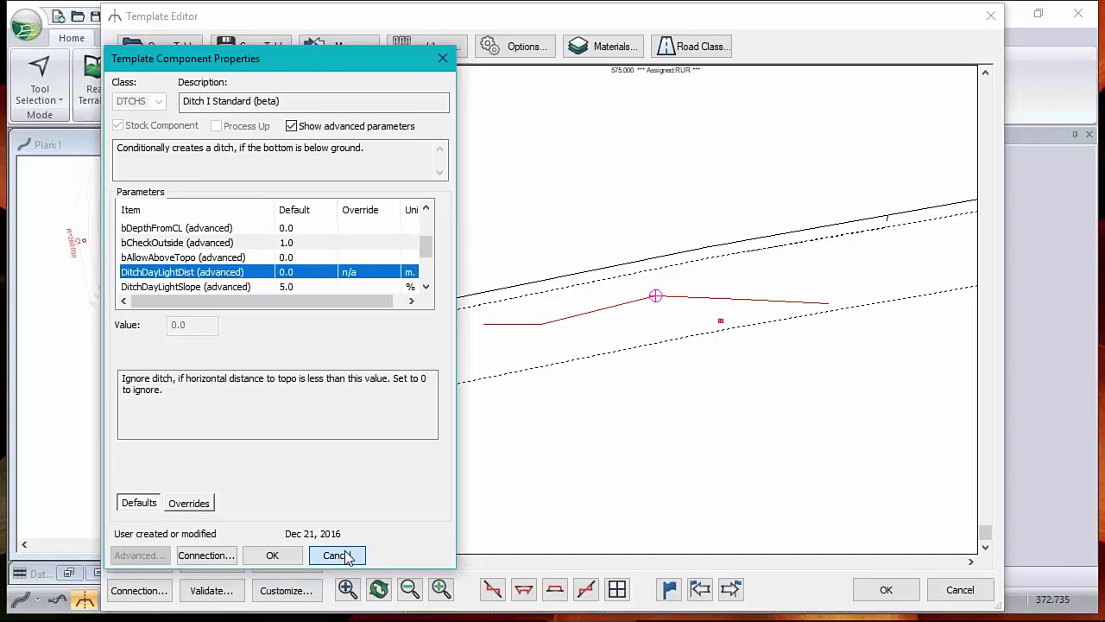
left_click(346, 555)
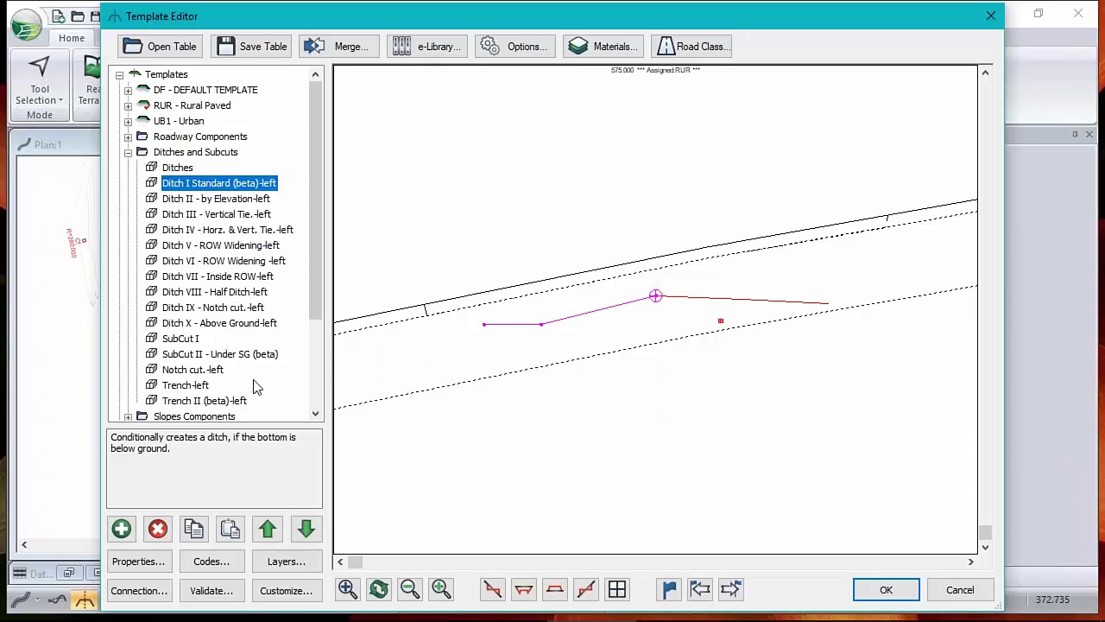
Preview the Ditch IV - Horz. & Vert. Tie, Ditch V - ROW Widening and Ditch I Standard (beta) components, and collapse Ditches and Subcuts.
left_click(216, 233)
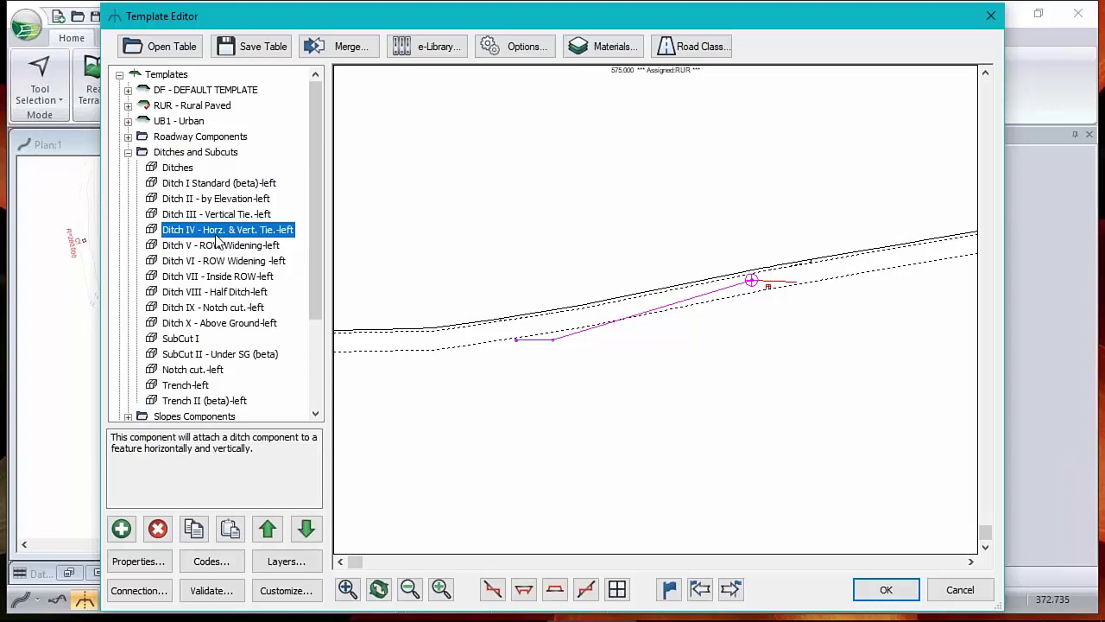
left_click(218, 247)
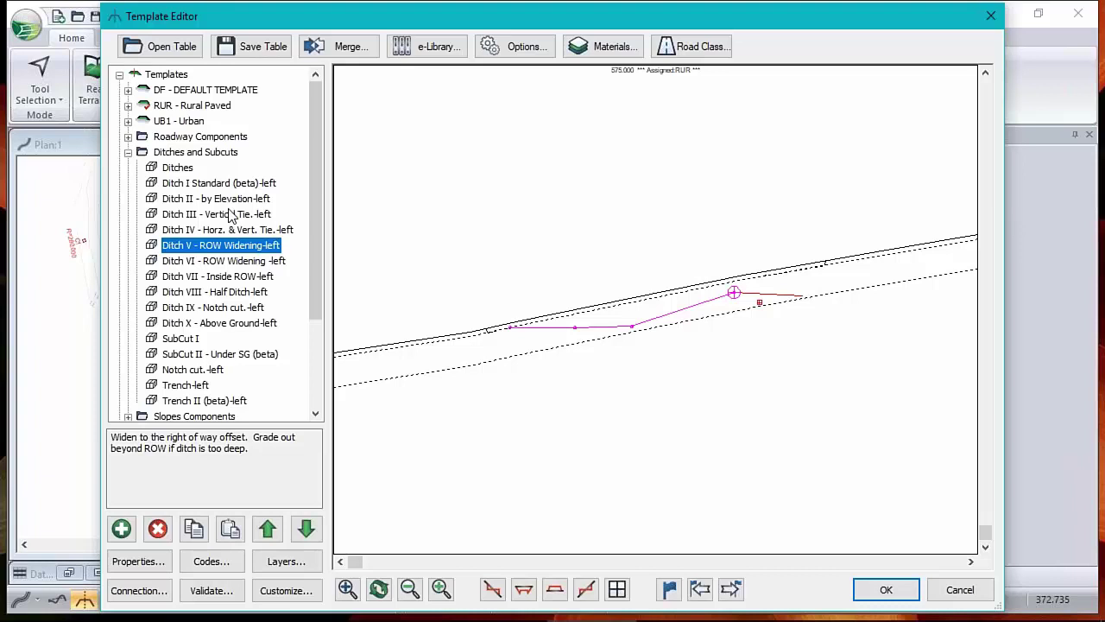
left_click(227, 182)
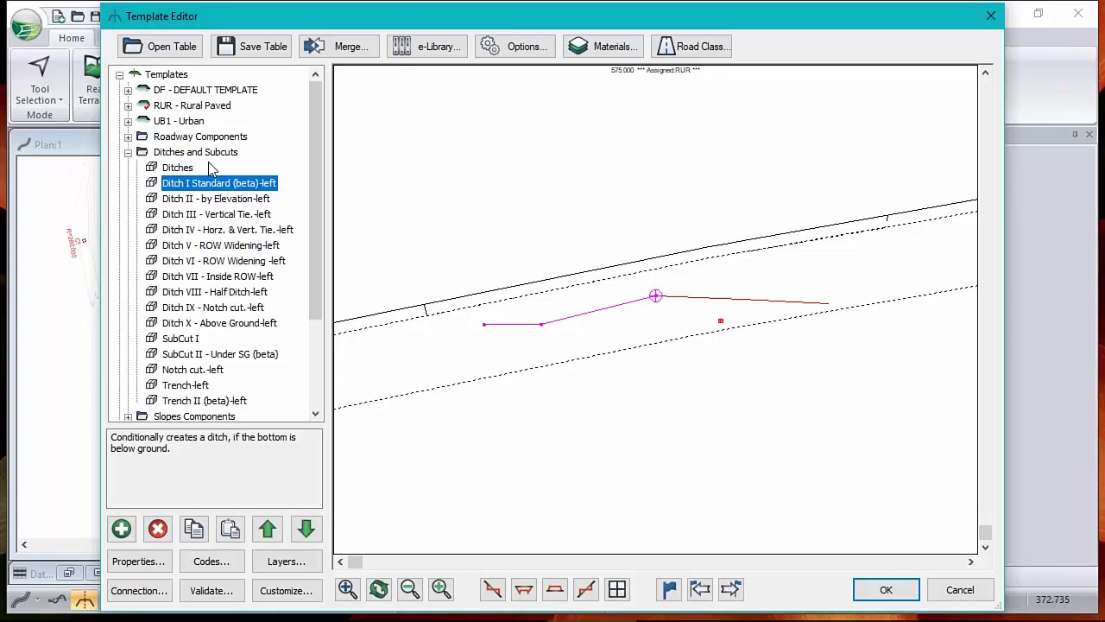
left_click(128, 152)
Merge the CUST Custom template from the ditchFix.tpl table into the current template table.
left_click(328, 52)
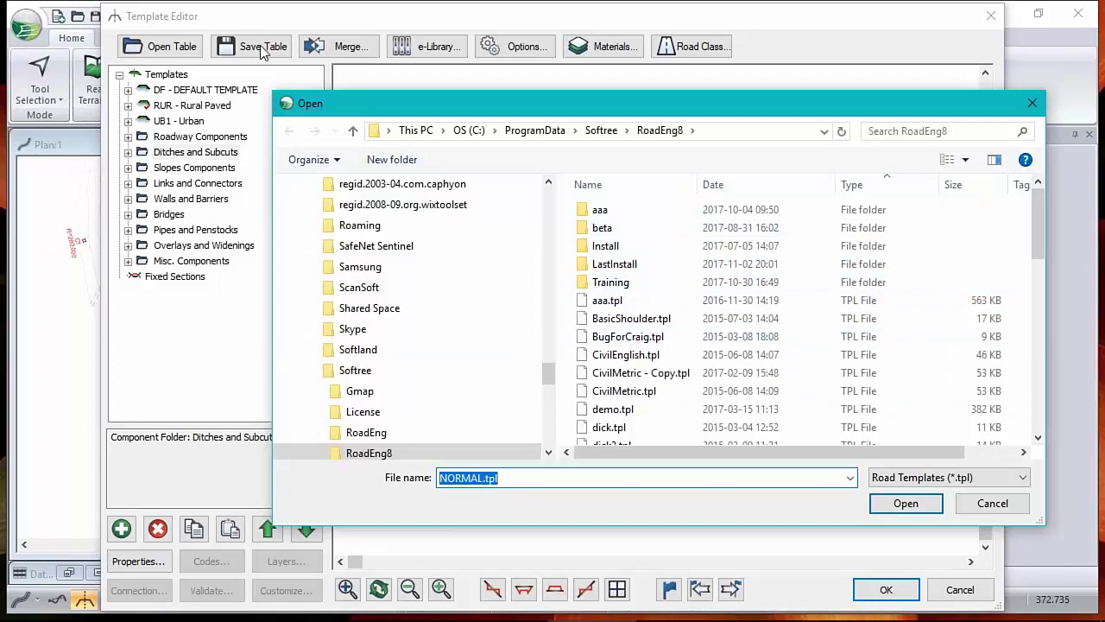
left_click(639, 318)
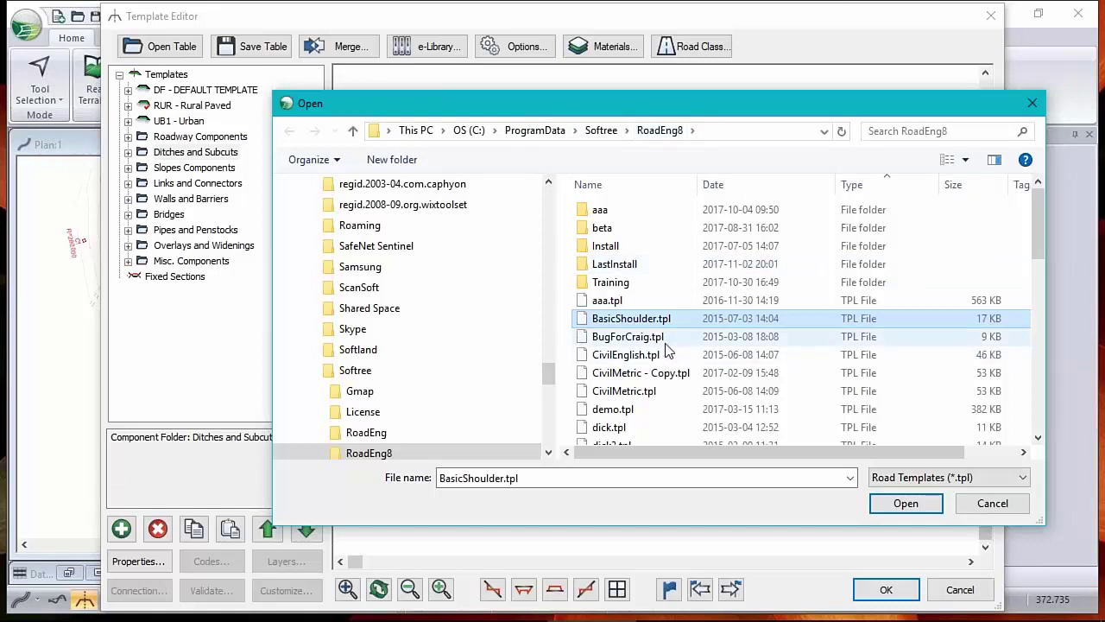
scroll(636, 384, "down", 2)
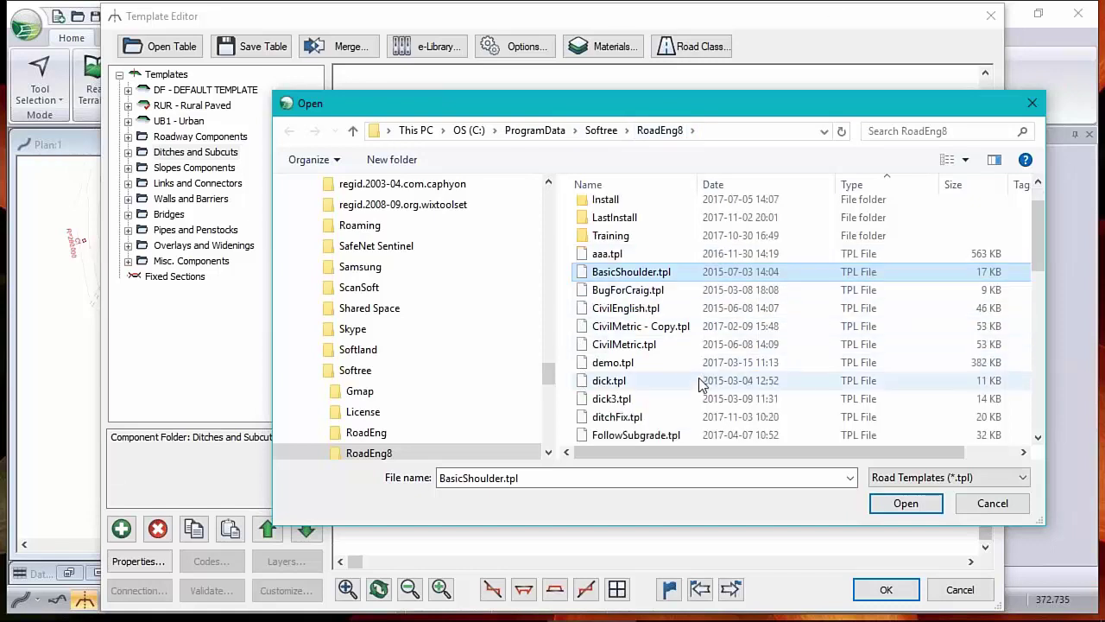
left_click(590, 365)
left_click(905, 503)
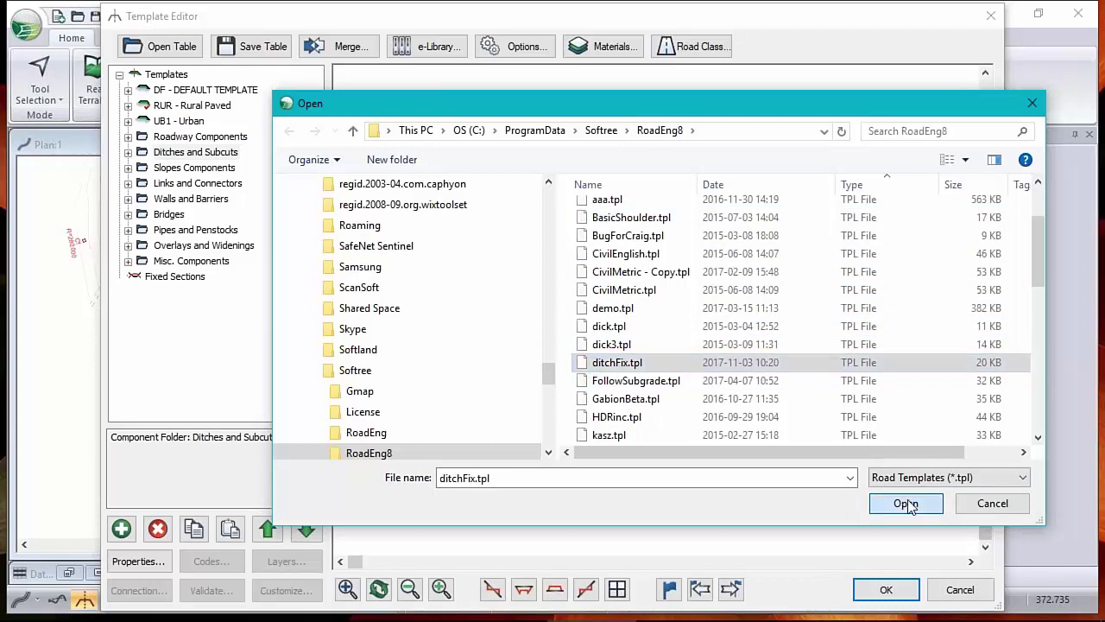
left_click(429, 228)
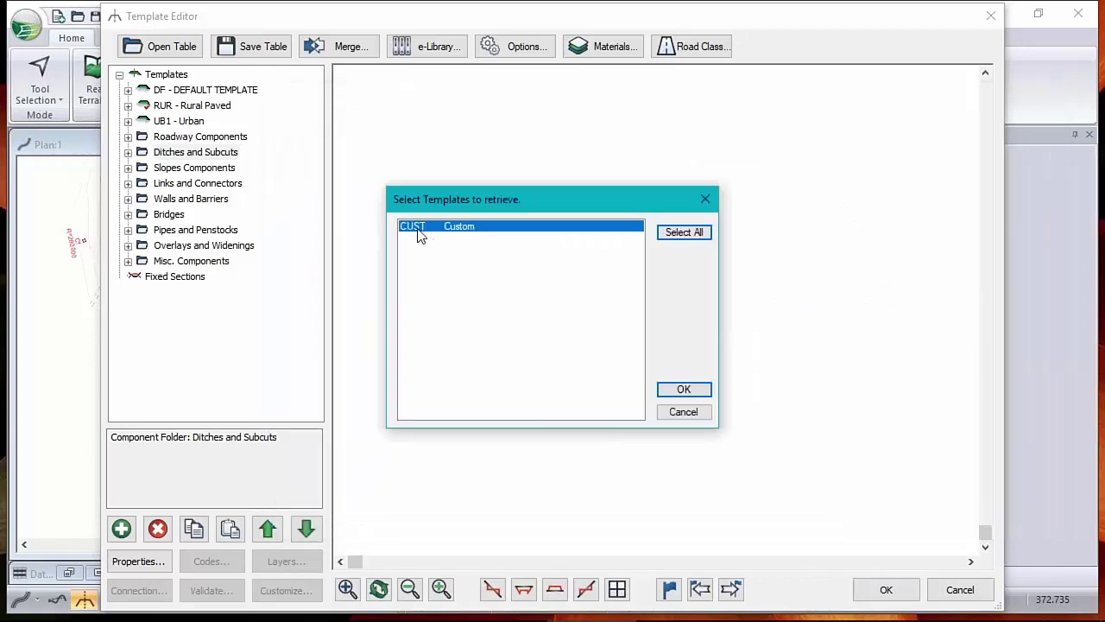
left_click(678, 392)
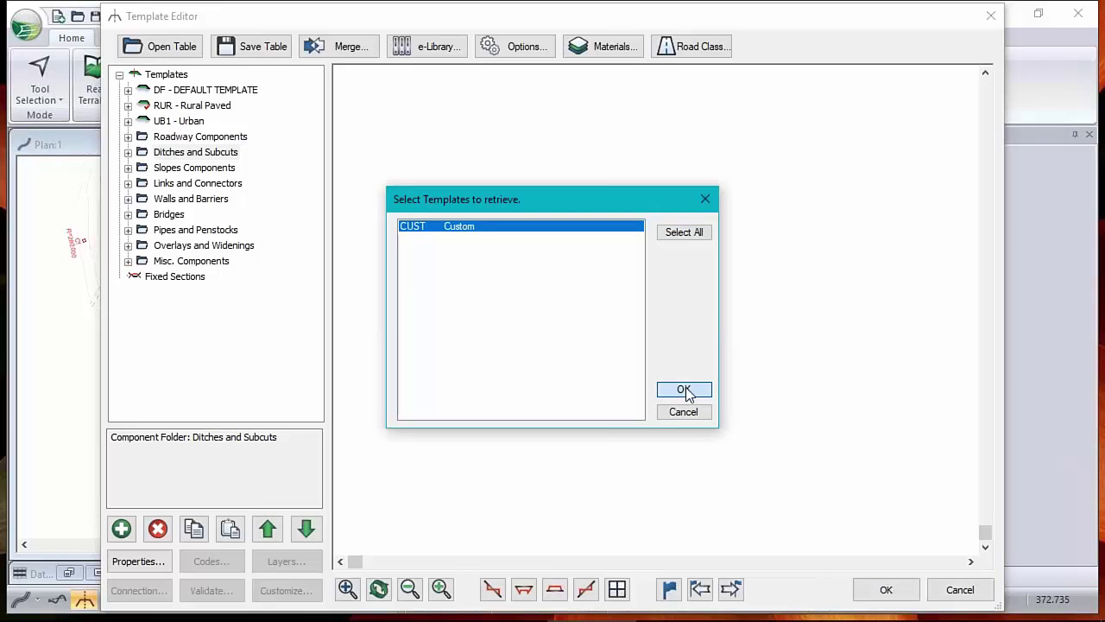
Convert the stock component Ditch I Standard (dm)-left in the Custom folder to a custom component.
left_click(128, 276)
left_click(195, 295)
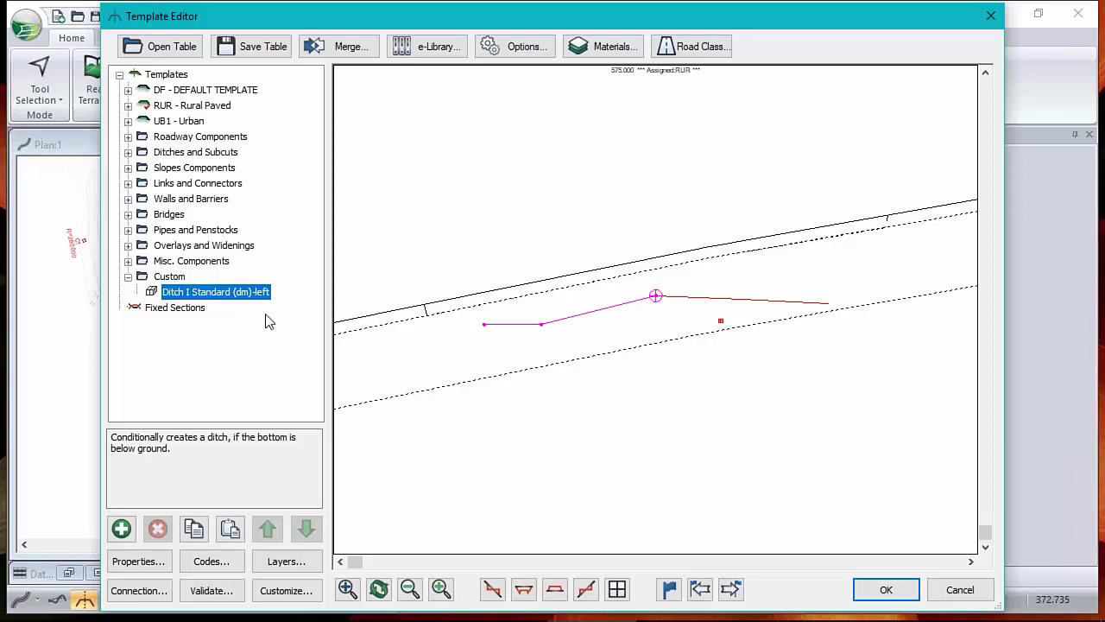
right_click(216, 299)
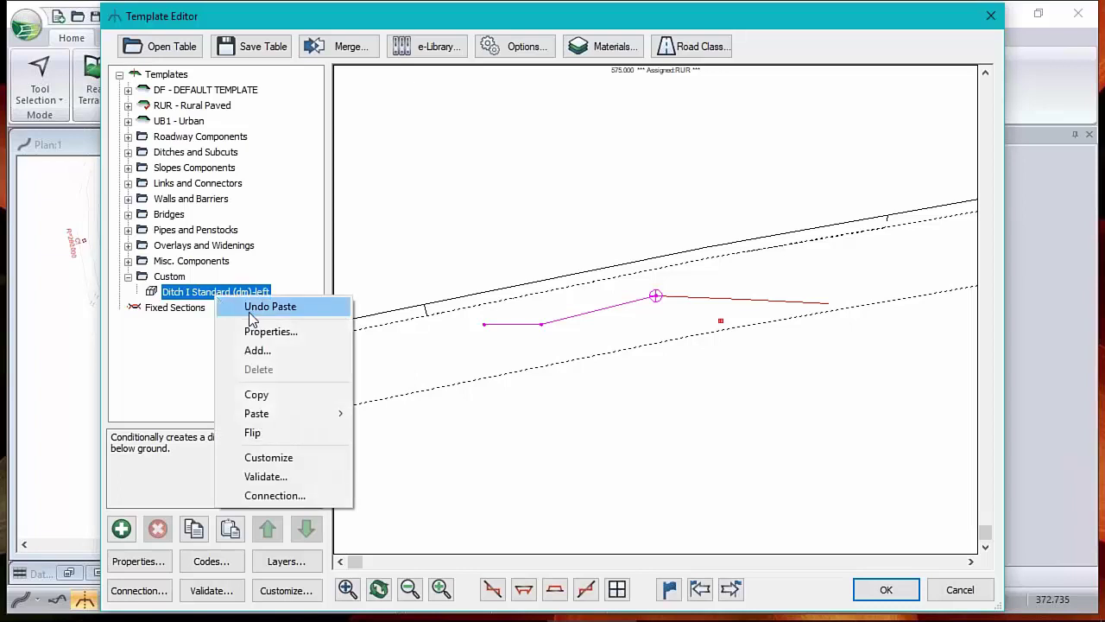
left_click(278, 465)
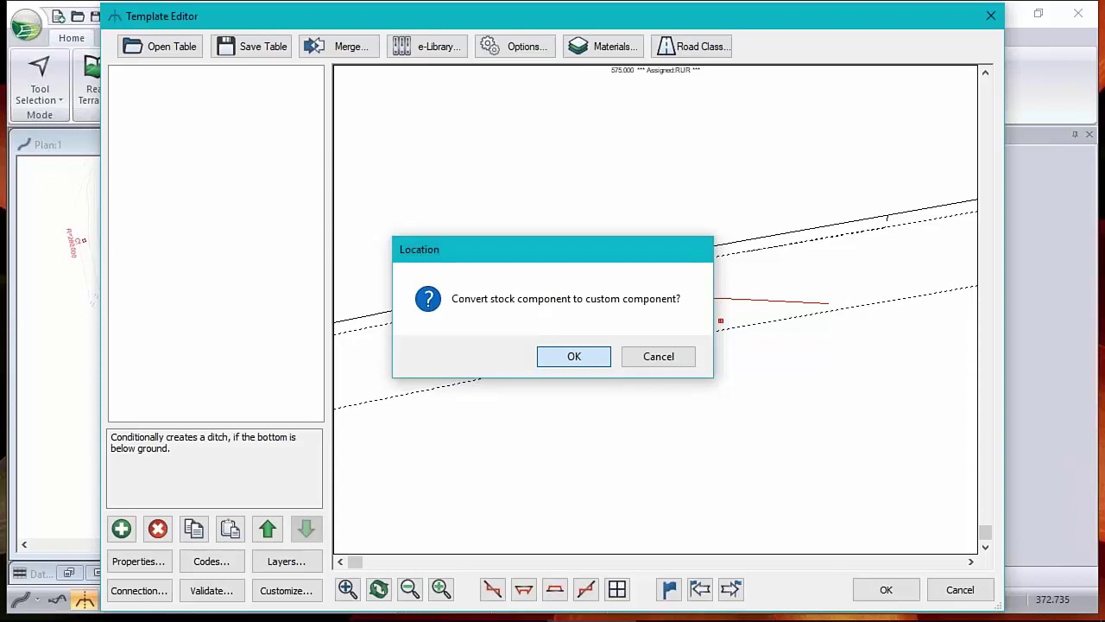
left_click(574, 355)
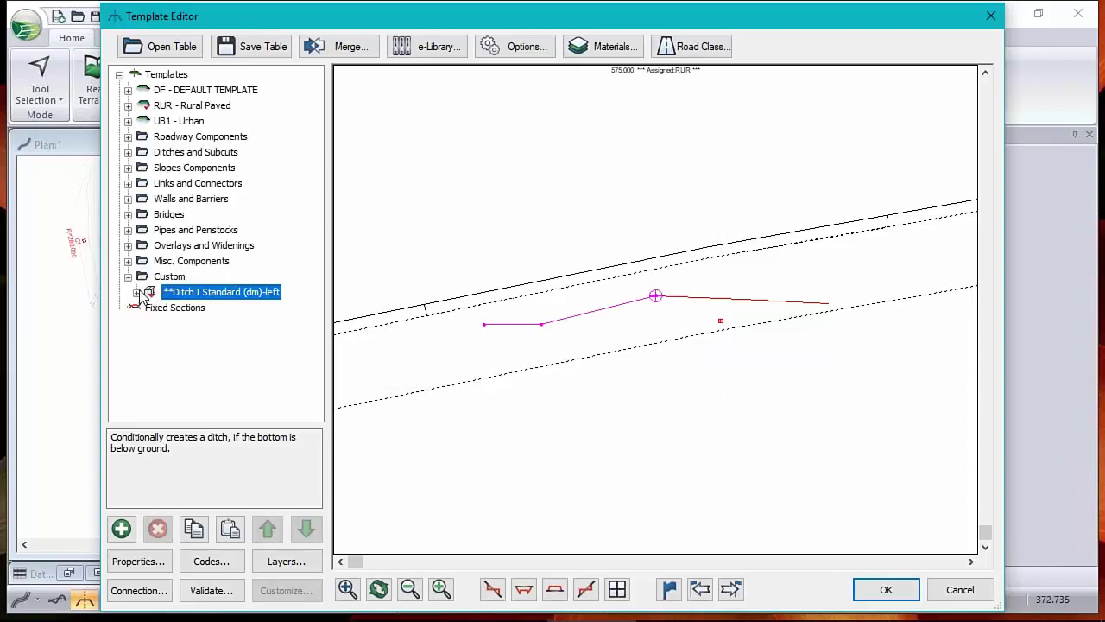
Convert Ditch I Standard (beta)-left under Ditches and Subcuts to a custom component and expand its SG:DayLight-left and SG:DitchAlways-left links.
left_click(128, 152)
left_click(194, 184)
right_click(209, 179)
left_click(276, 340)
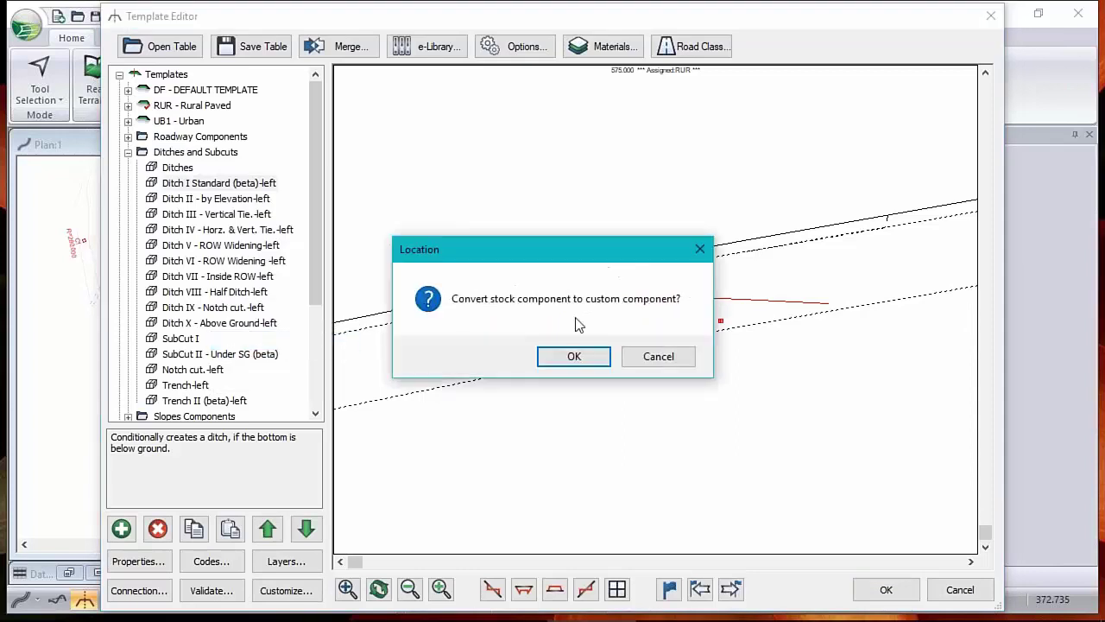
left_click(574, 354)
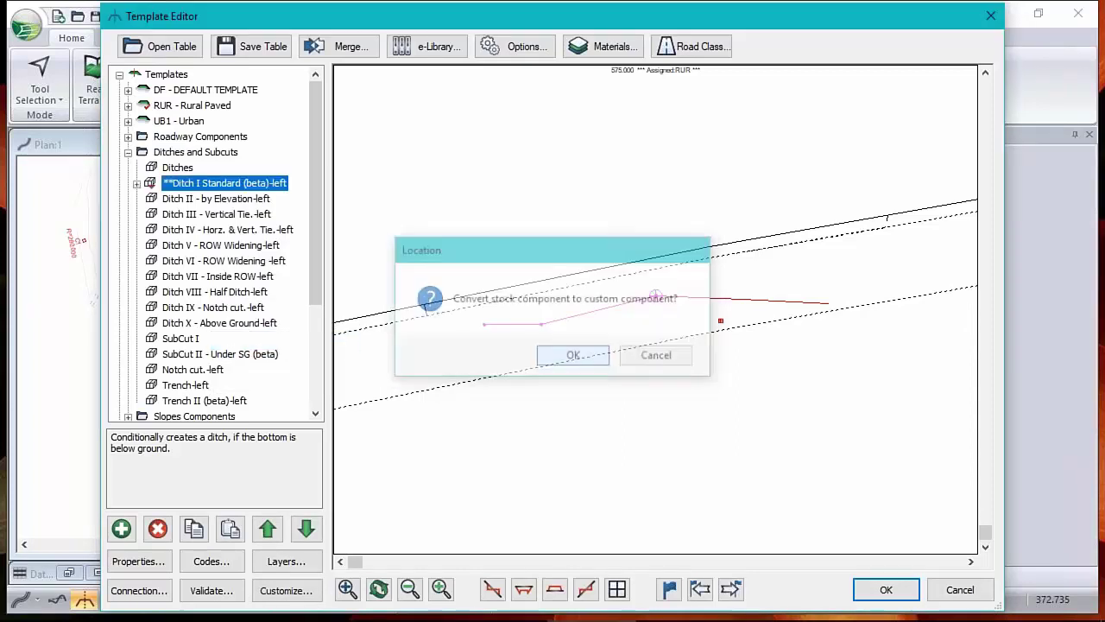
left_click(137, 184)
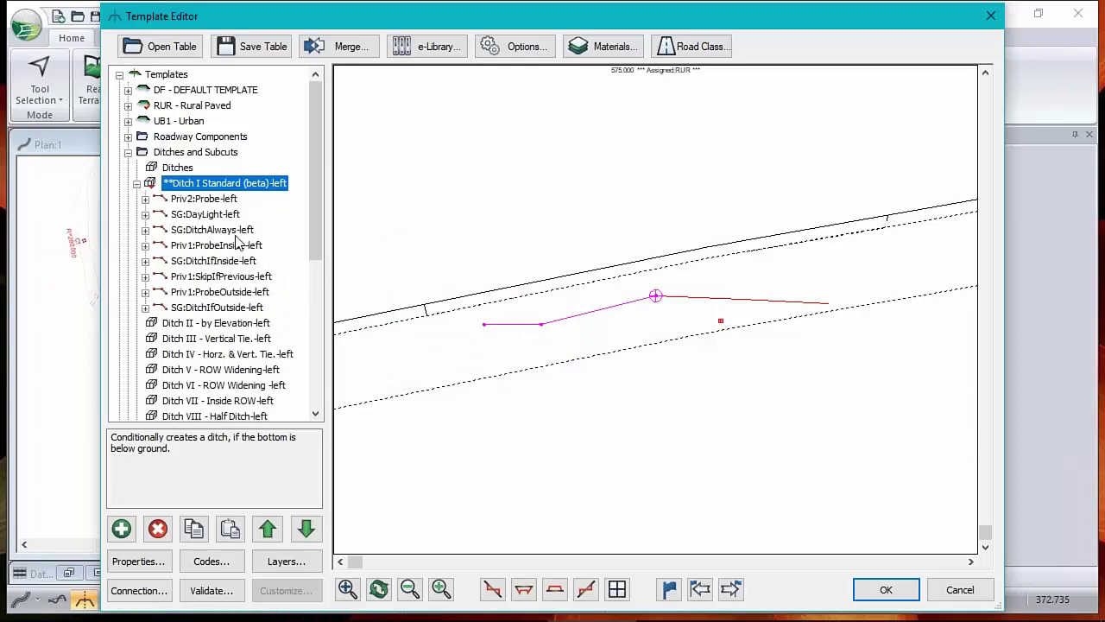
left_click(145, 214)
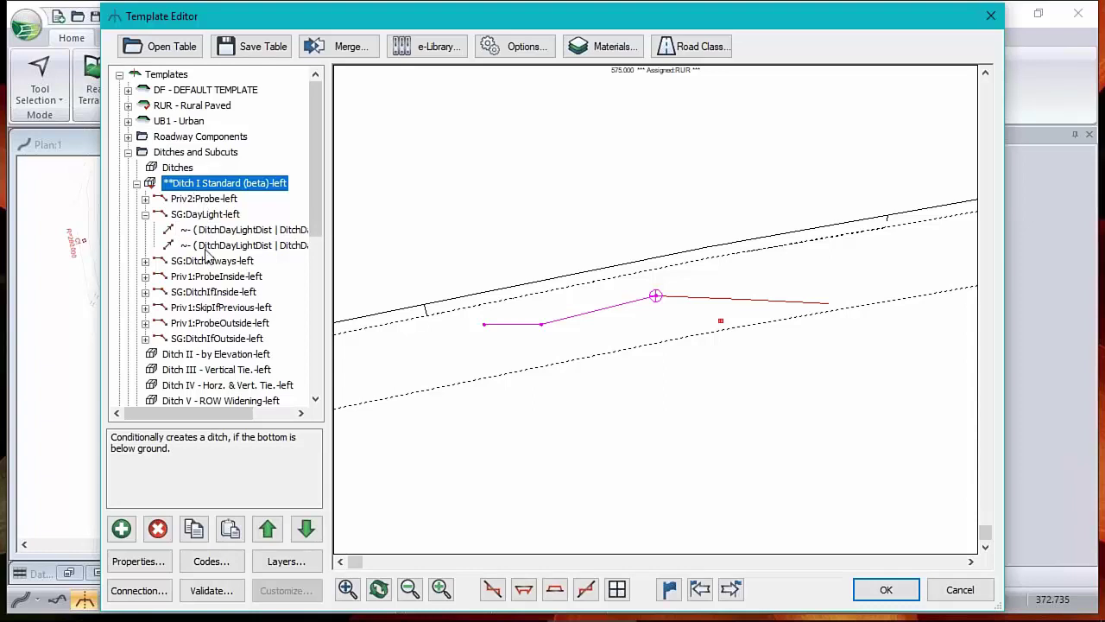
left_click(145, 260)
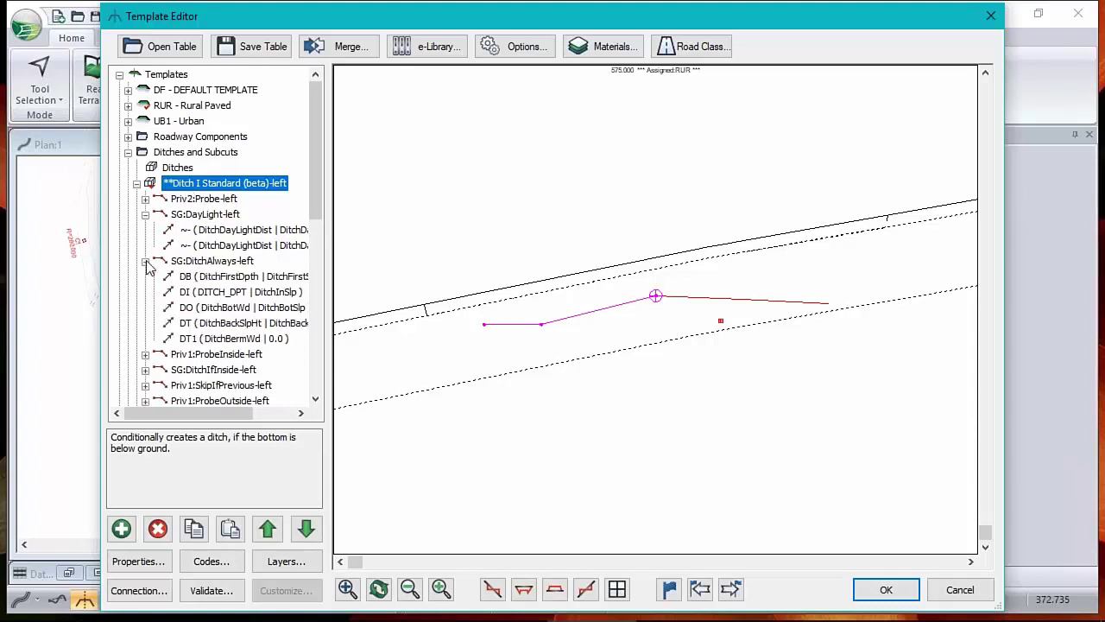
Make the DitchDayLightDist parameter of Ditch I Standard (beta)-left User Editable and User Overridable.
right_click(234, 183)
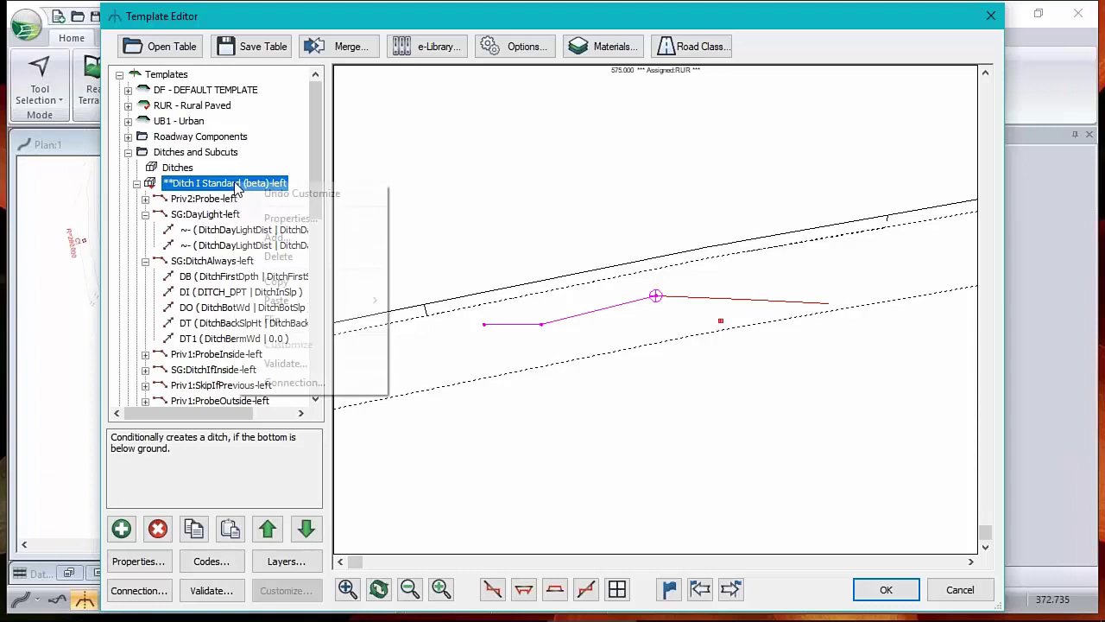
left_click(311, 219)
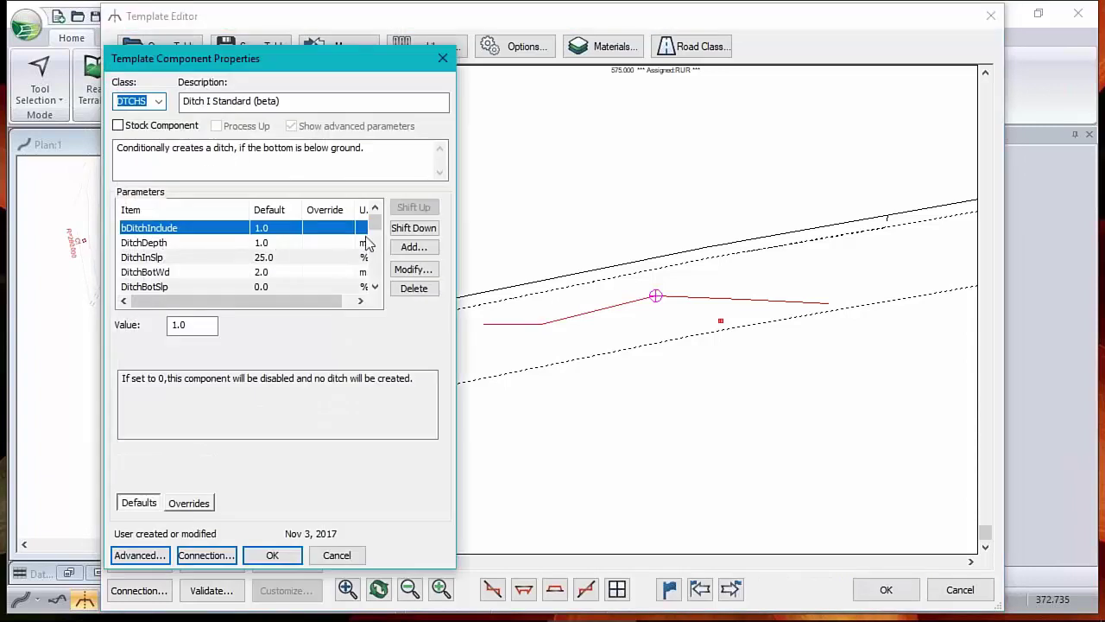
scroll(377, 238, "down", 1)
left_click_drag(378, 231, 380, 243)
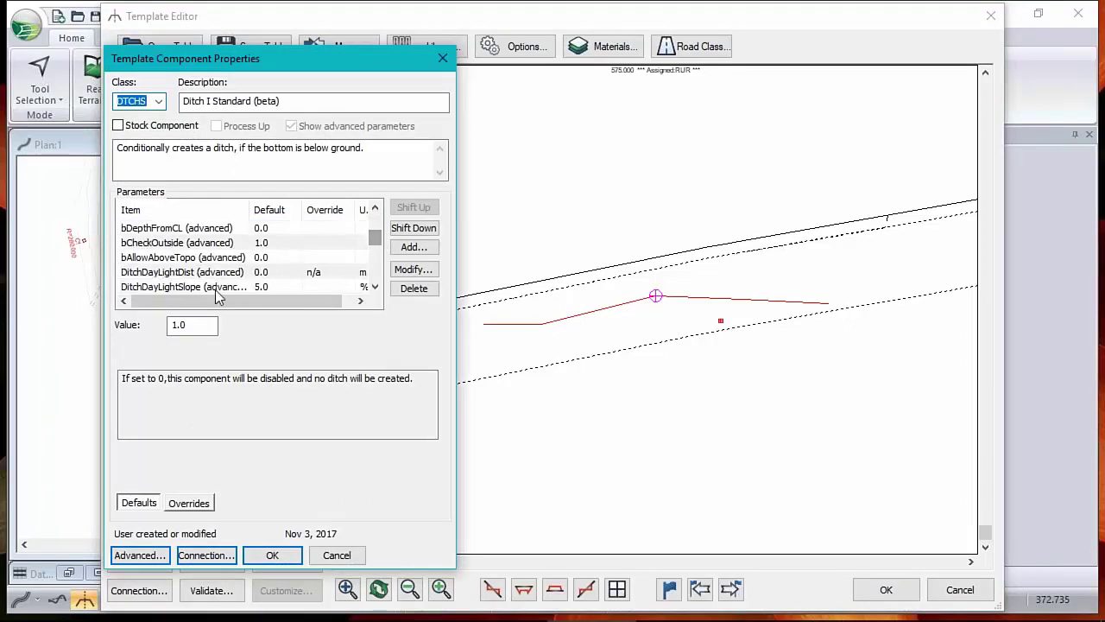
left_click(197, 272)
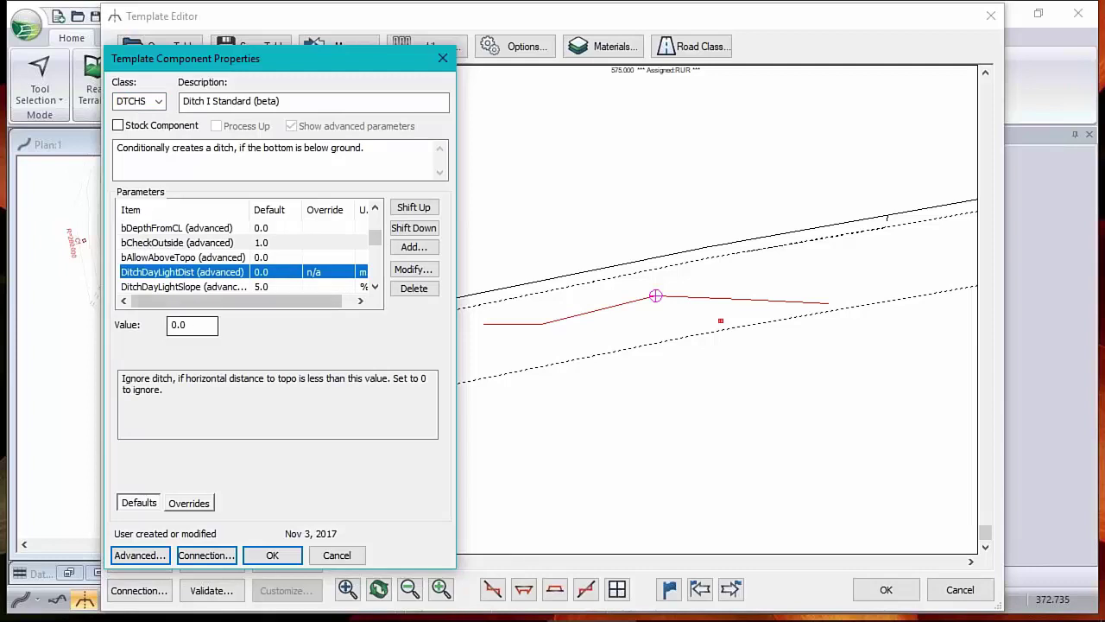
left_click(413, 269)
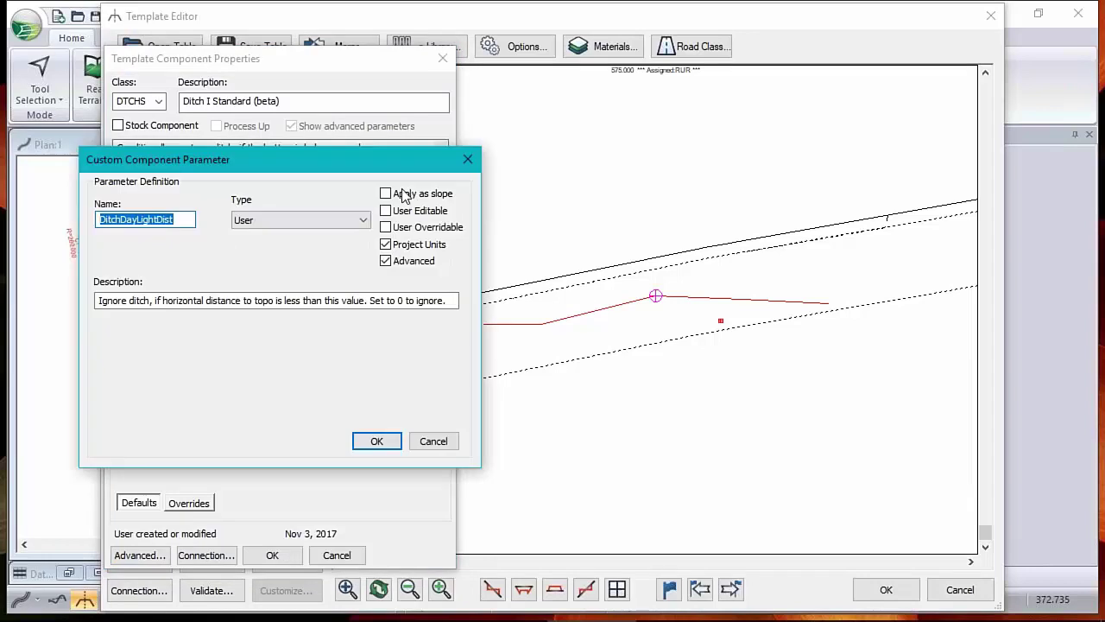
left_click(385, 210)
left_click(385, 227)
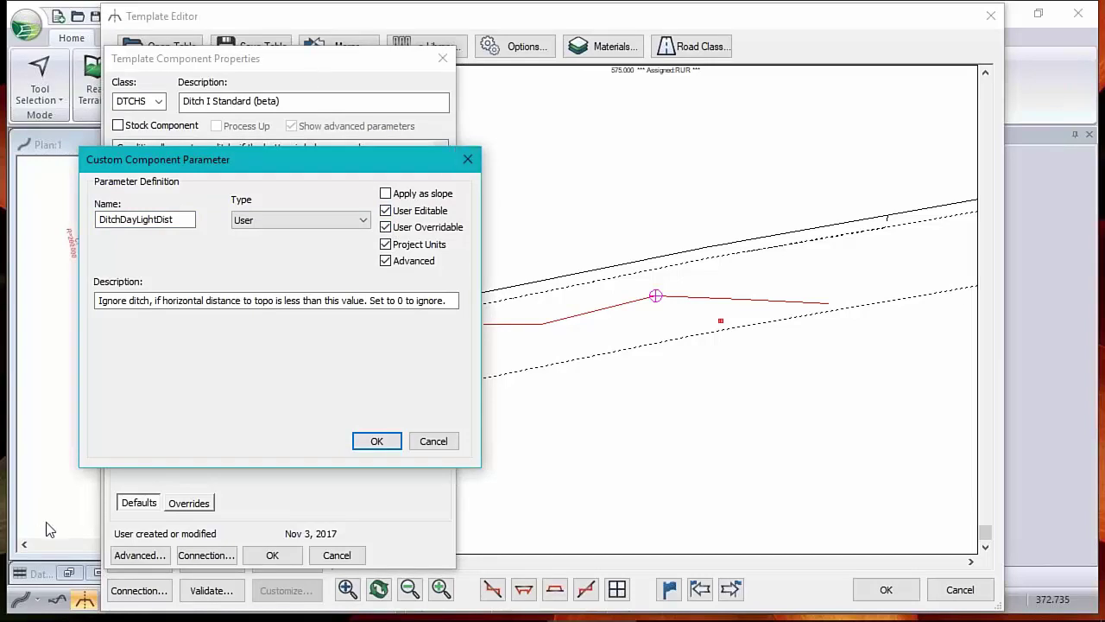
left_click(376, 442)
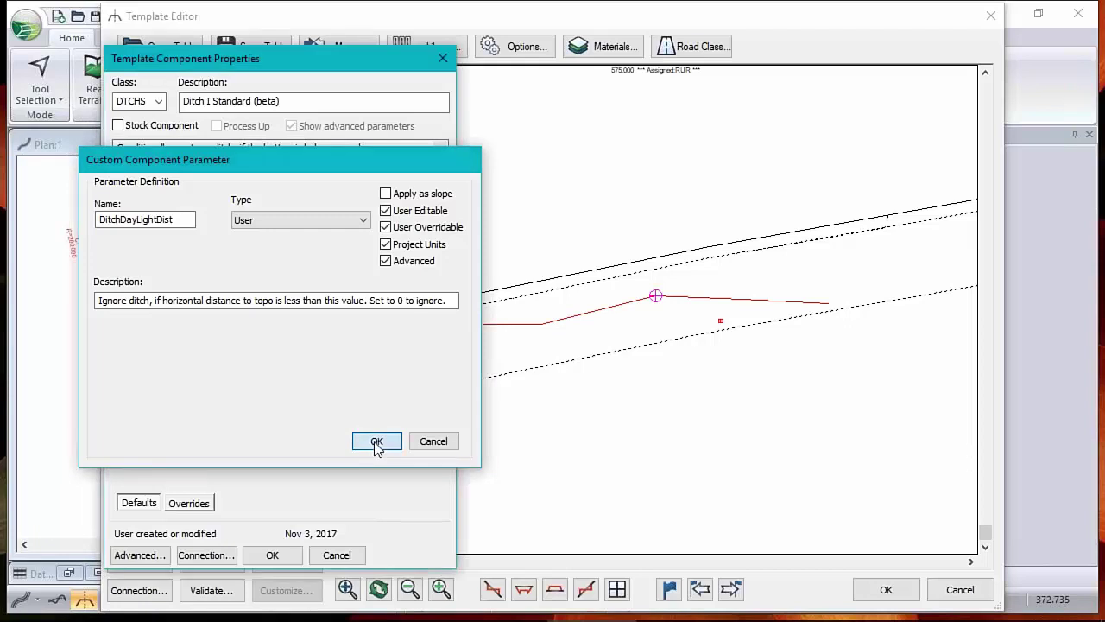
left_click(376, 442)
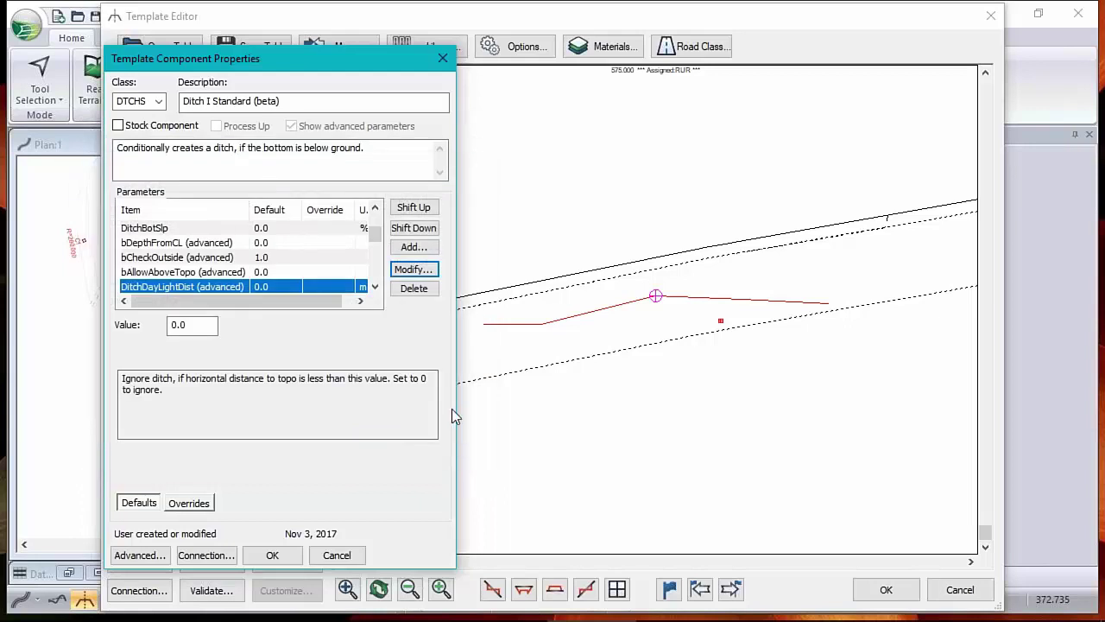
Change the component's description to Ditch I Standard (dm) and mark it as a stock component.
left_click(273, 557)
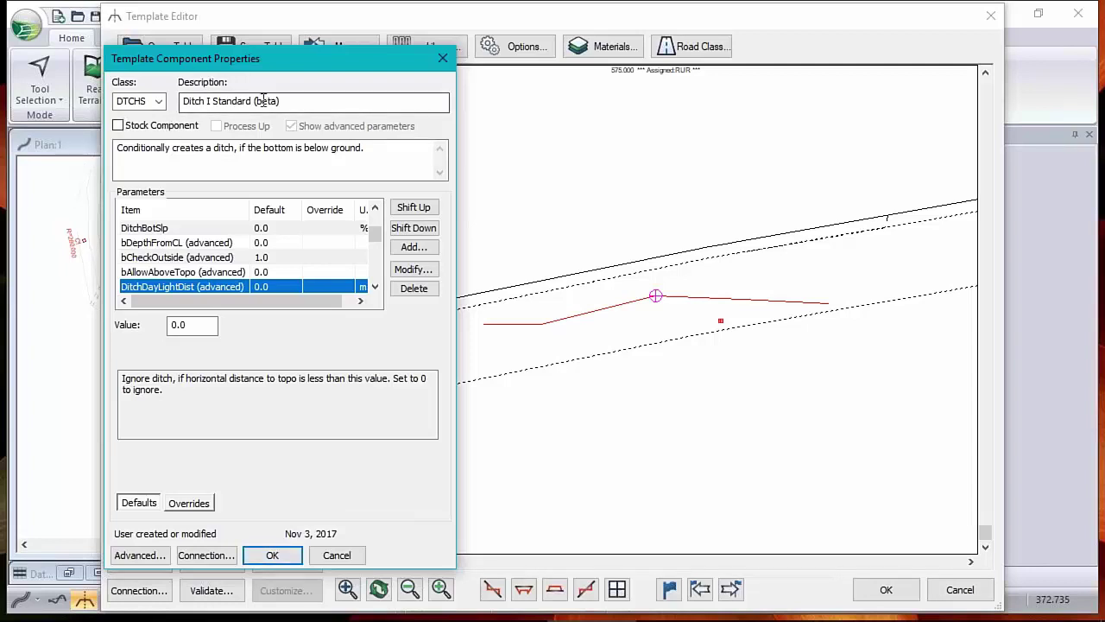
left_click_drag(256, 101, 282, 102)
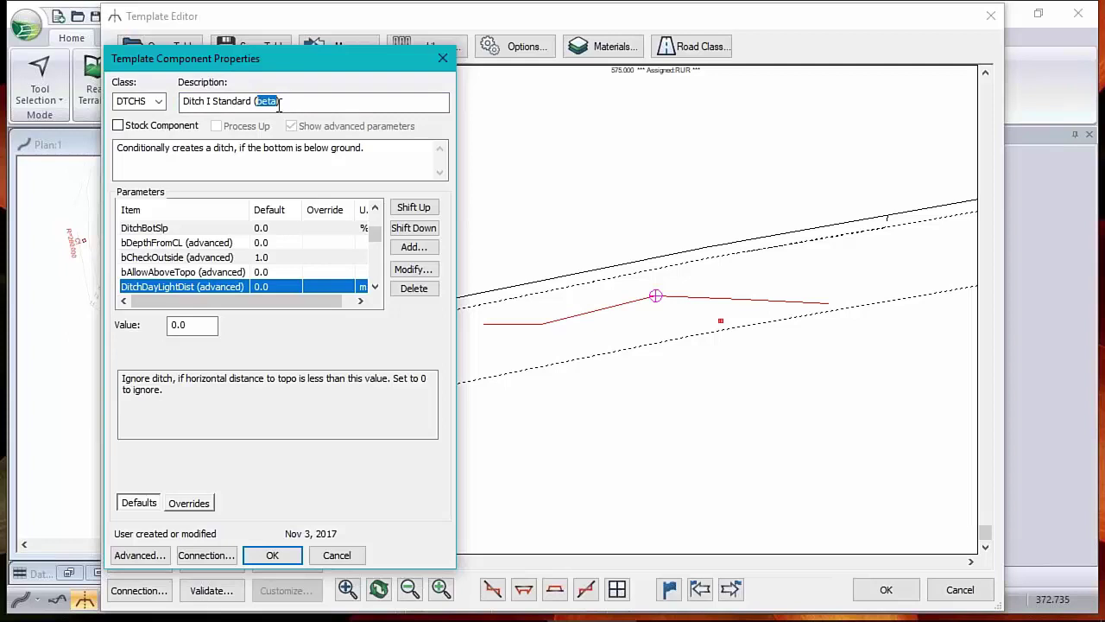
type("(dm)")
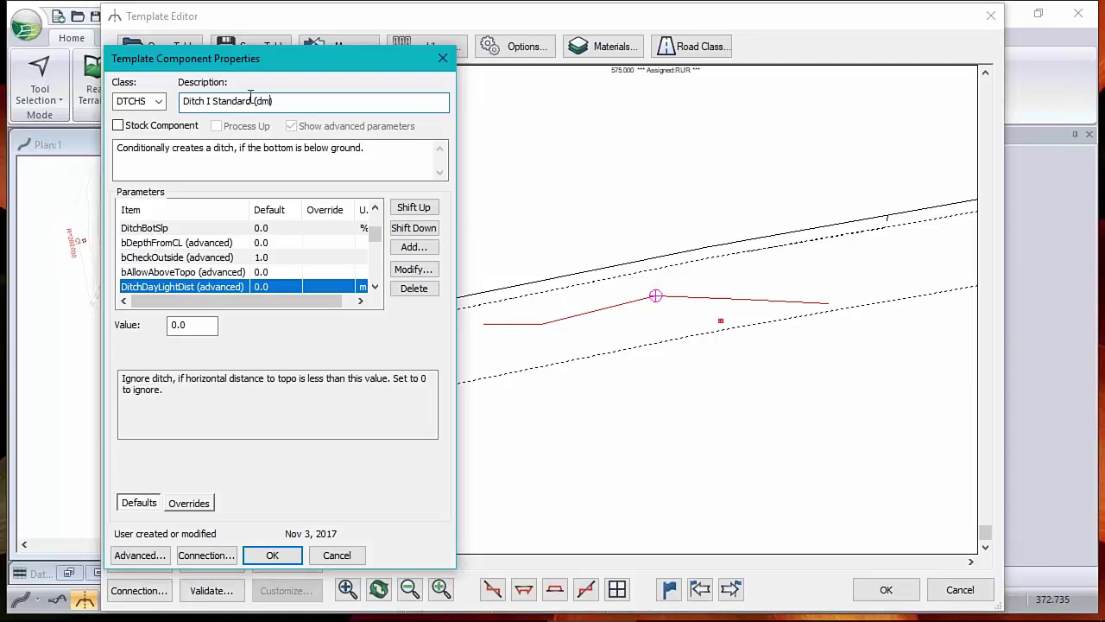
left_click(118, 126)
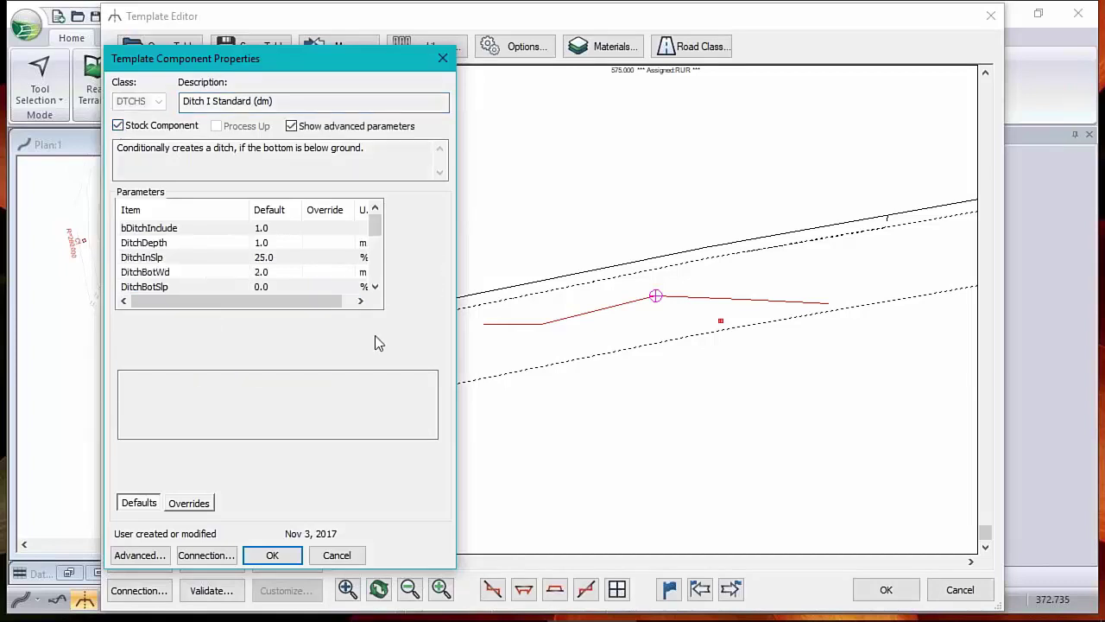
left_click(273, 557)
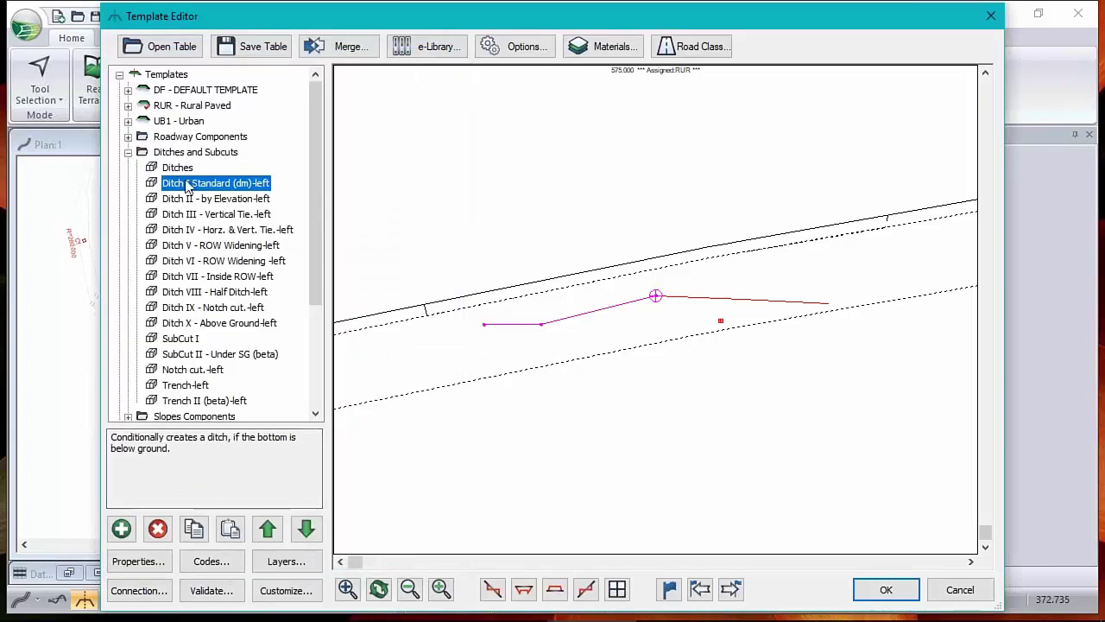
Check the DitchDayLightDist parameter in the properties of Ditch I Standard (dm)-left and close them without changes.
right_click(185, 185)
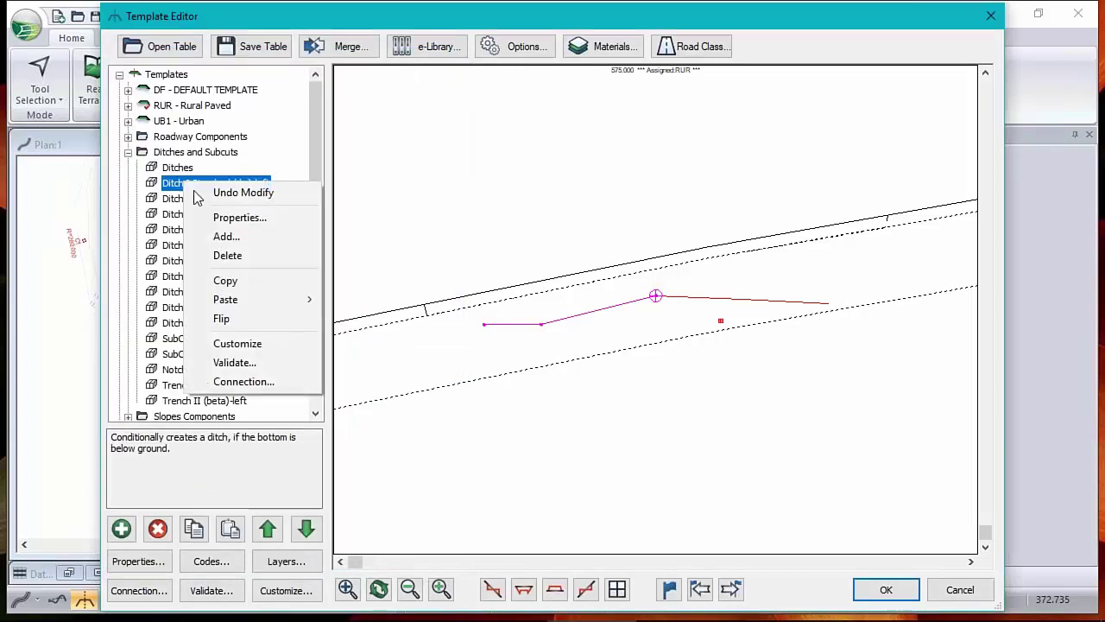
left_click(239, 217)
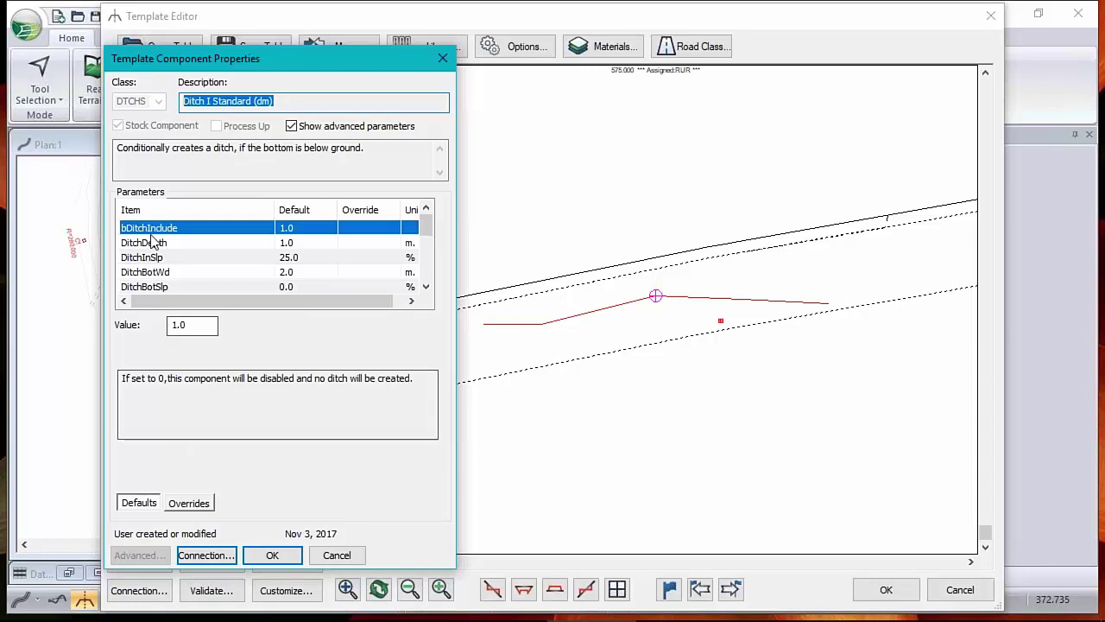
left_click_drag(427, 226, 426, 245)
left_click(257, 272)
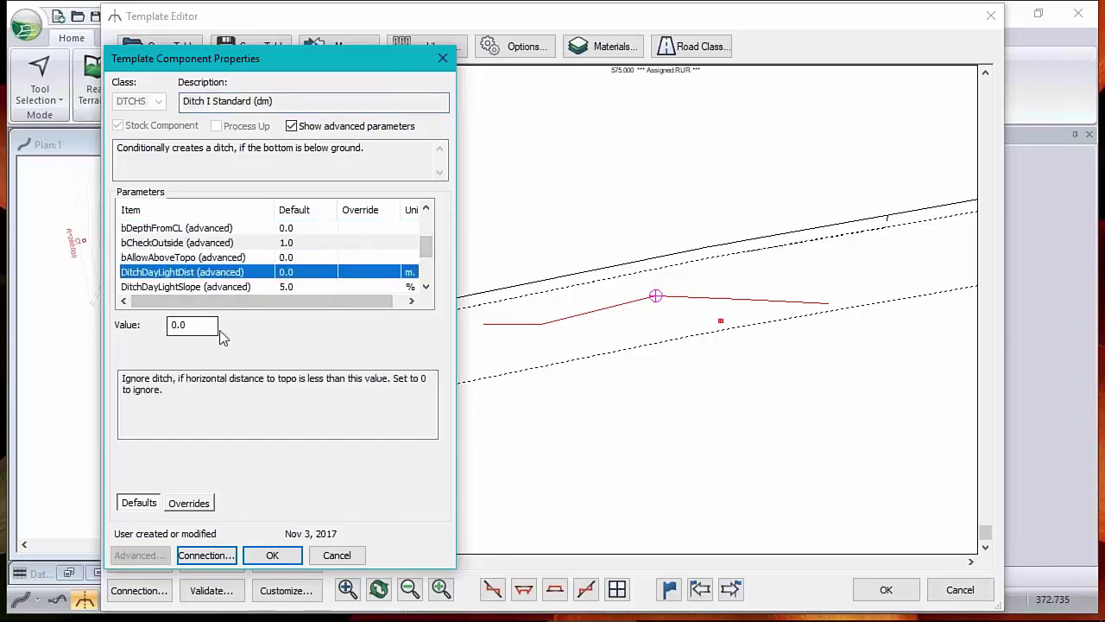
left_click(337, 555)
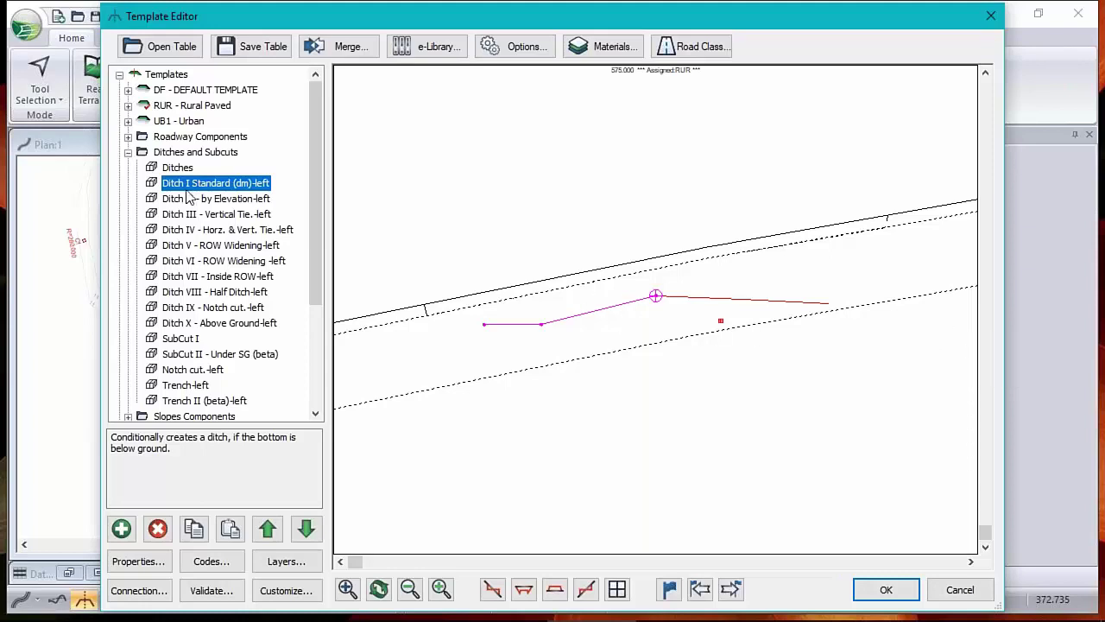
Copy Ditch I Standard (dm)-left from Ditches and Subcuts and expand the RUR - Rural Paved template.
right_click(197, 185)
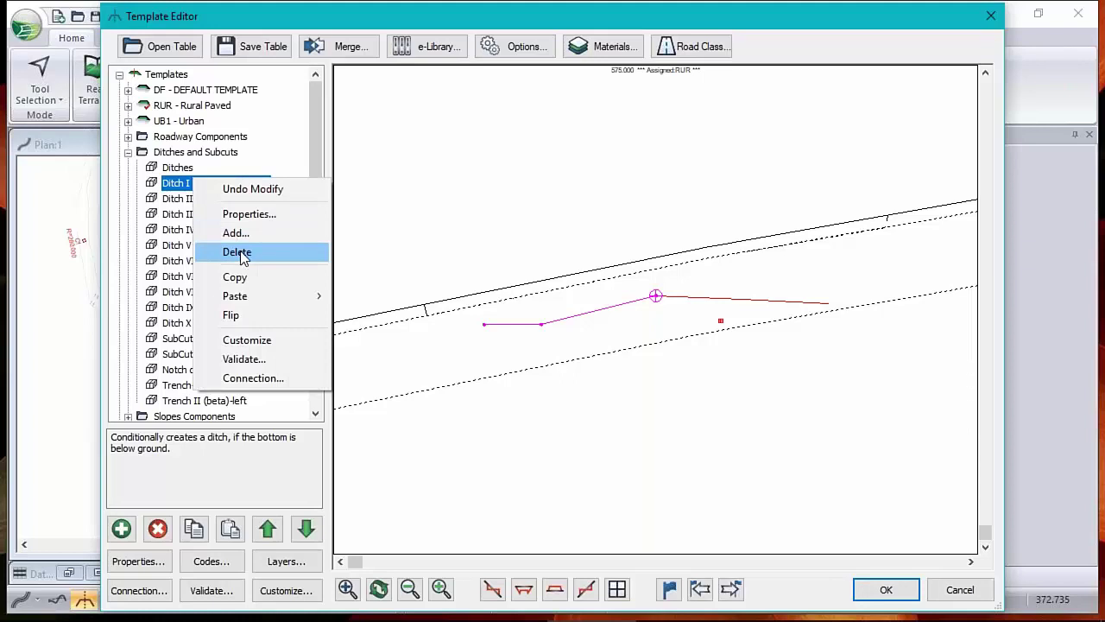
left_click(242, 278)
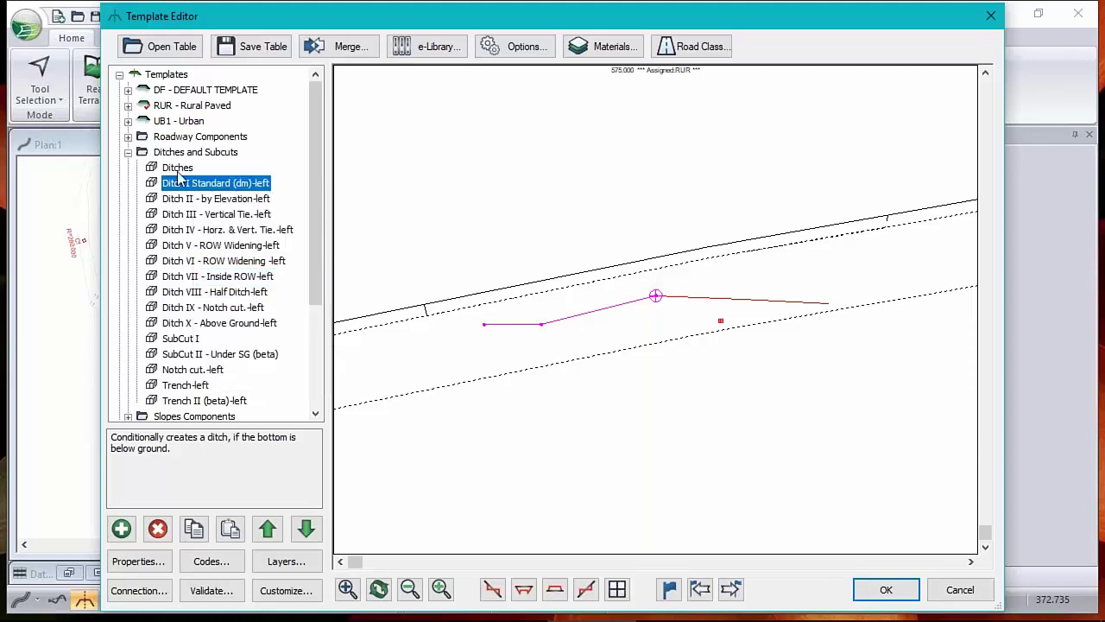
left_click(127, 106)
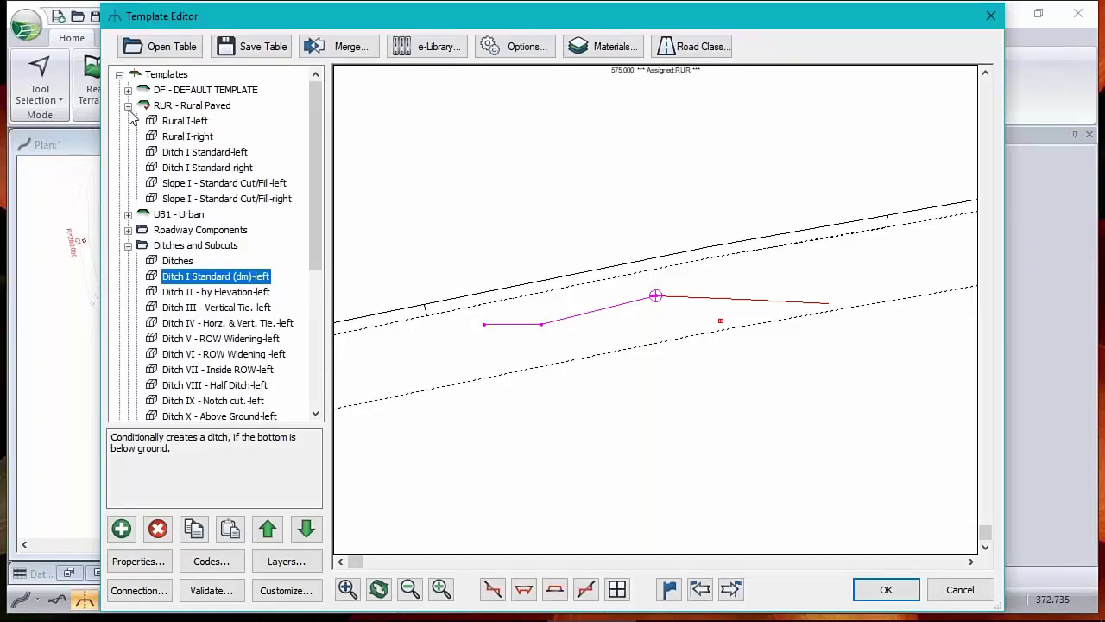
Delete the Ditch I Standard-left component from the Rural Paved template.
left_click(177, 154)
right_click(177, 154)
left_click(219, 226)
Check the DitchDepth, DitchBotWd and DitchInSlp parameters of Ditch I Standard-right in the Rural Paved template and close its properties without changes.
left_click(207, 152)
double_click(207, 152)
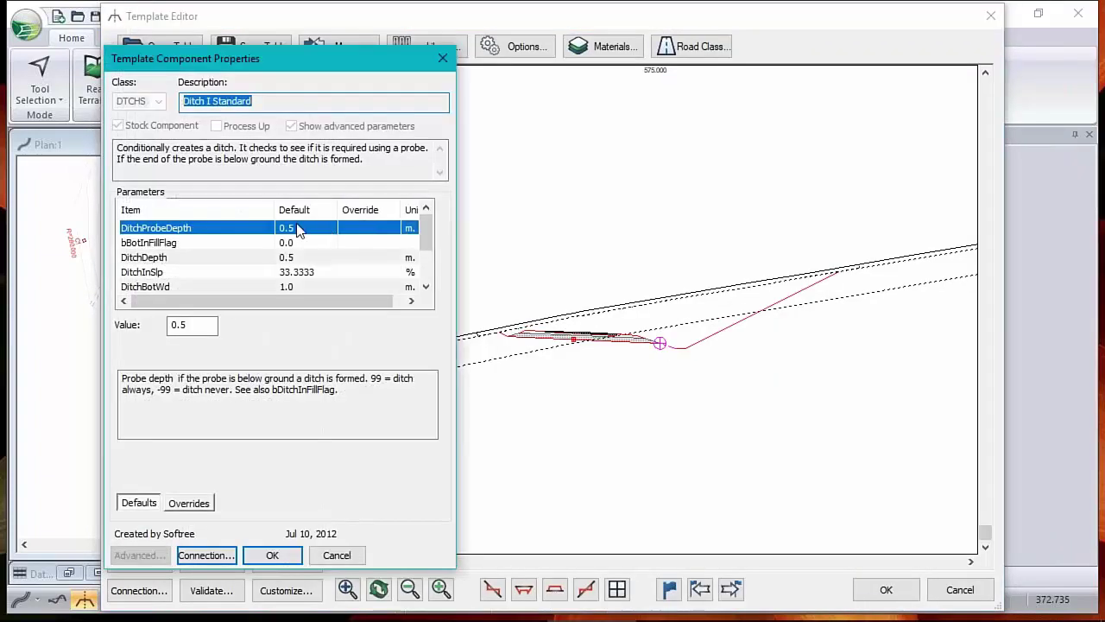
left_click(295, 257)
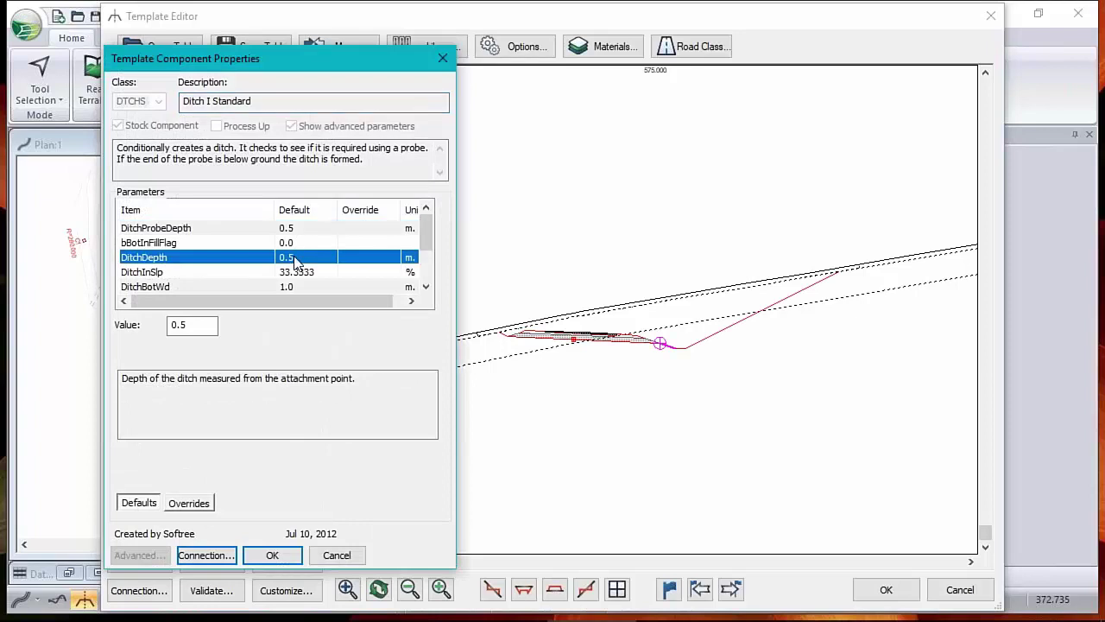
left_click(425, 286)
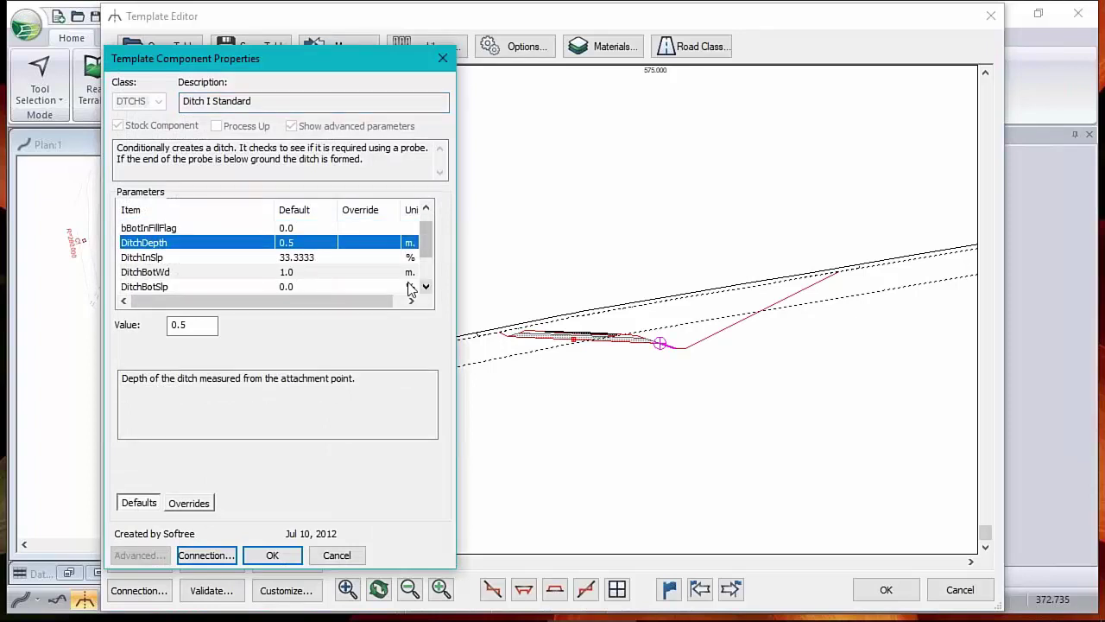
left_click(295, 273)
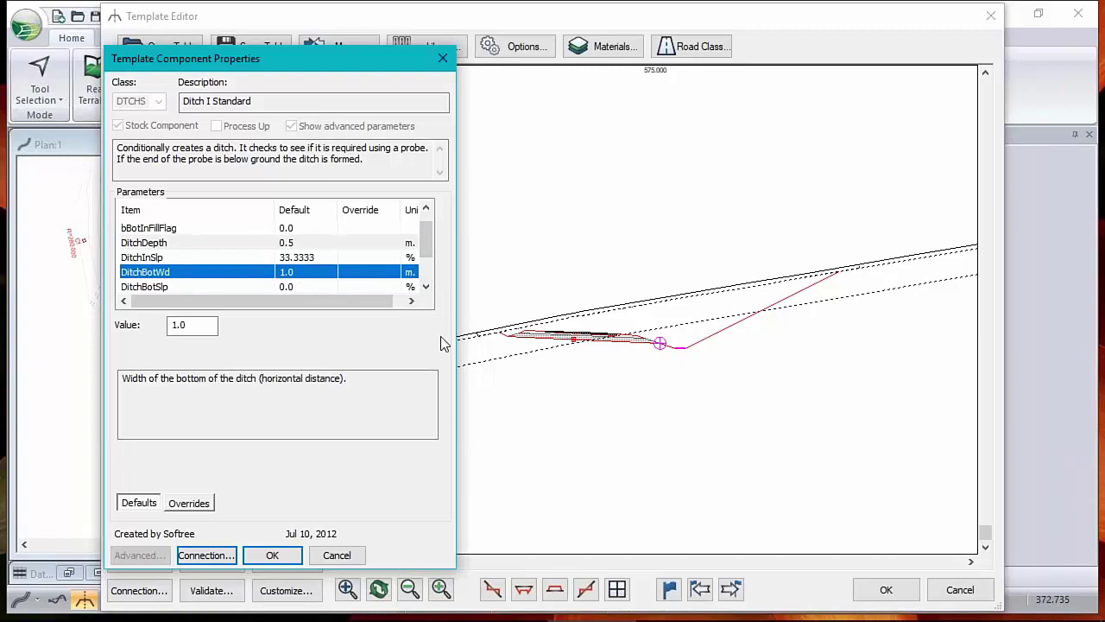
left_click(304, 256)
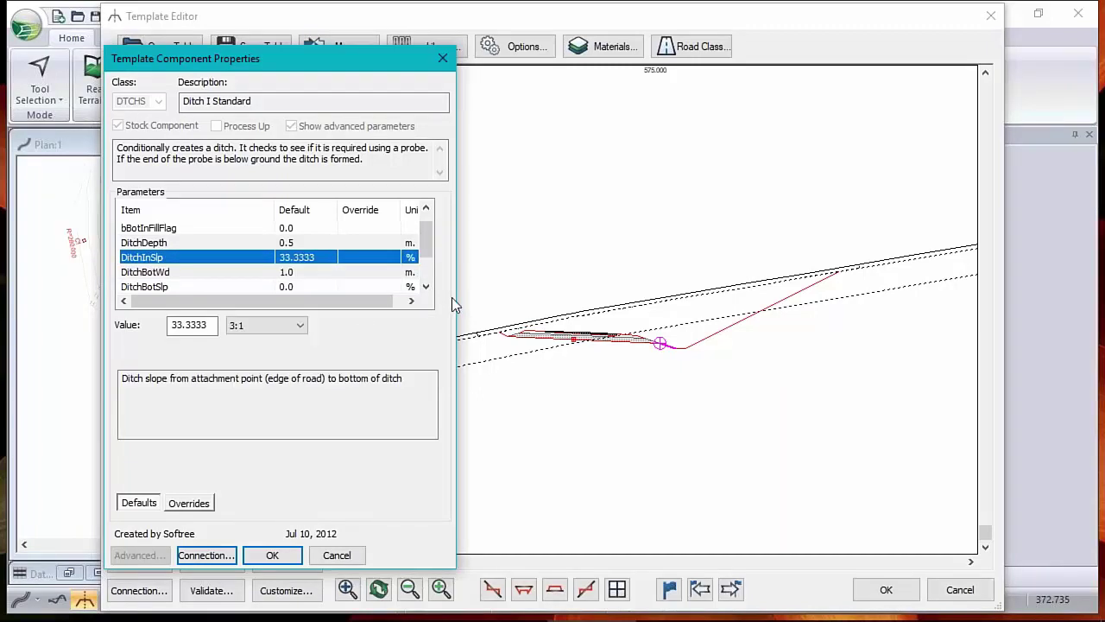
left_click(336, 555)
Delete the Ditch I Standard-right component from the Rural Paved template.
right_click(179, 152)
left_click(215, 208)
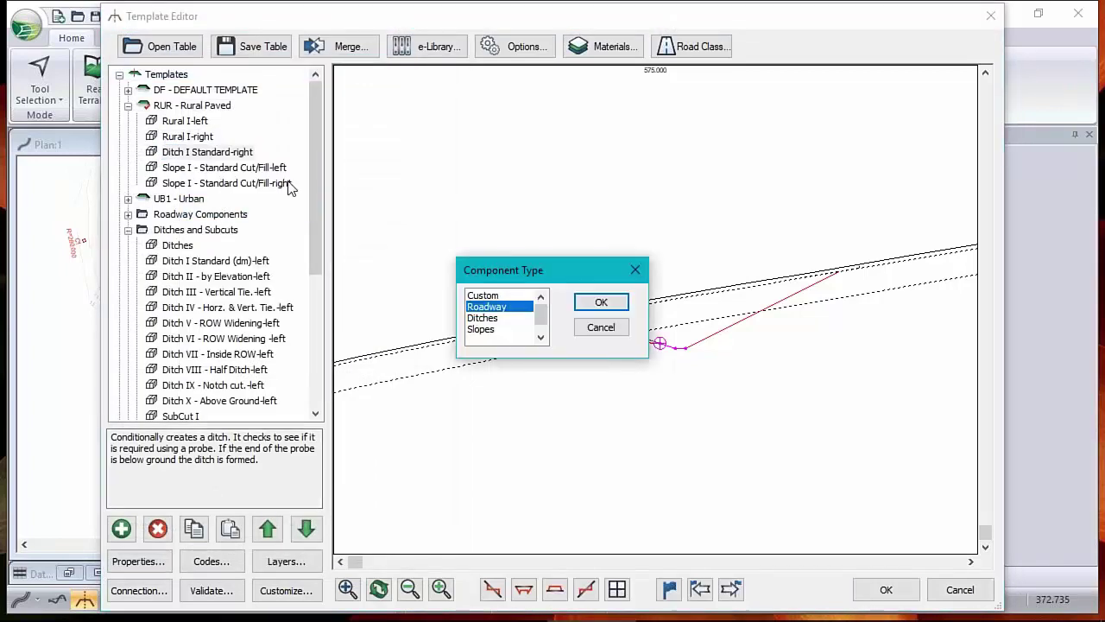
left_click(595, 327)
right_click(171, 153)
left_click(214, 227)
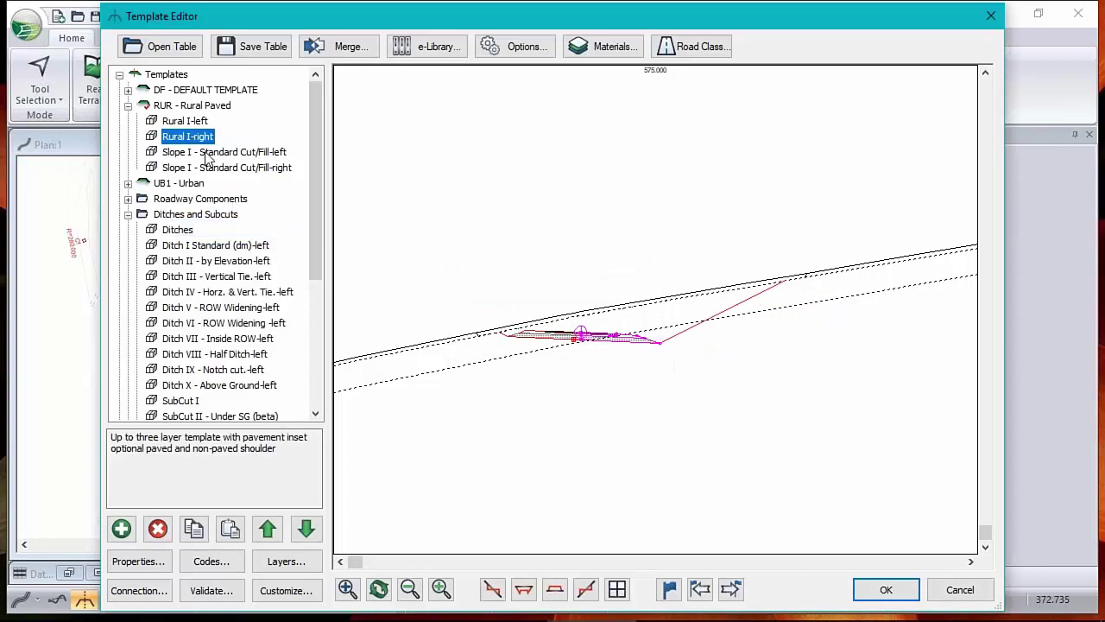
Paste the copied Ditch I Standard (dm) as a new left component after Rural I-right in the Rural Paved template.
right_click(181, 152)
right_click(186, 137)
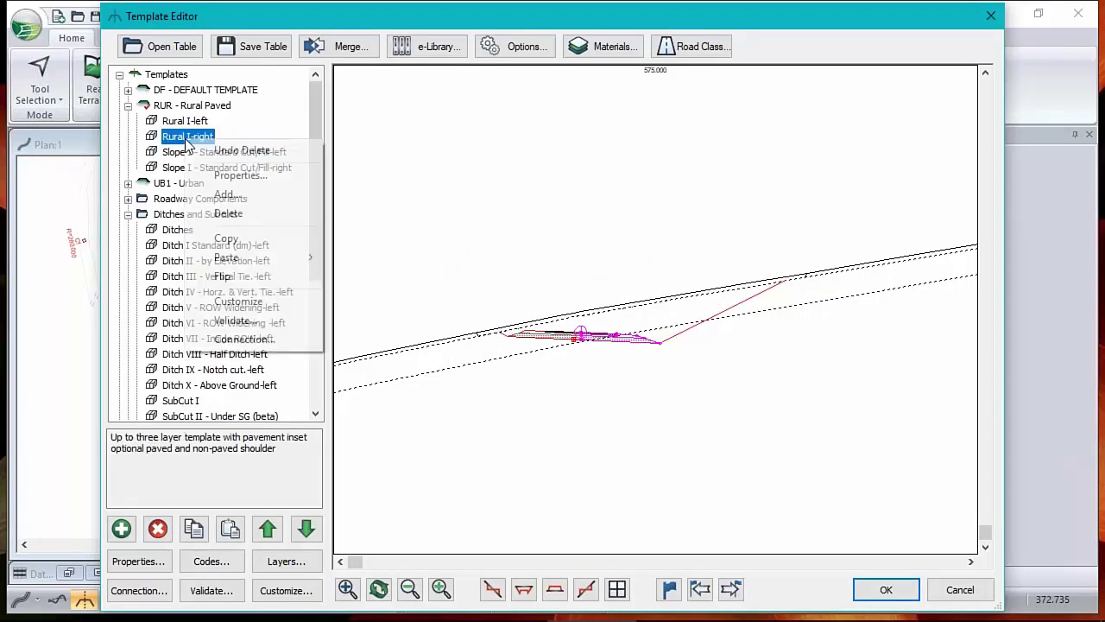
mouse_move(238, 248)
left_click(97, 294)
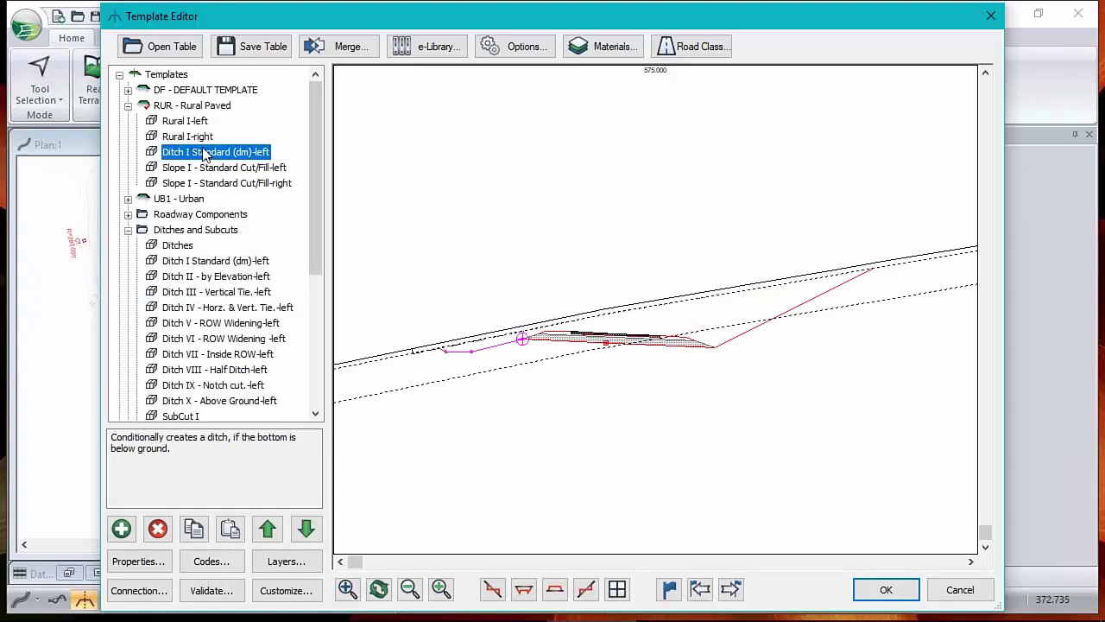
Set the DitchDepth default of Ditch I Standard (dm)-left in the Rural Paved template to 0.5 m.
double_click(204, 154)
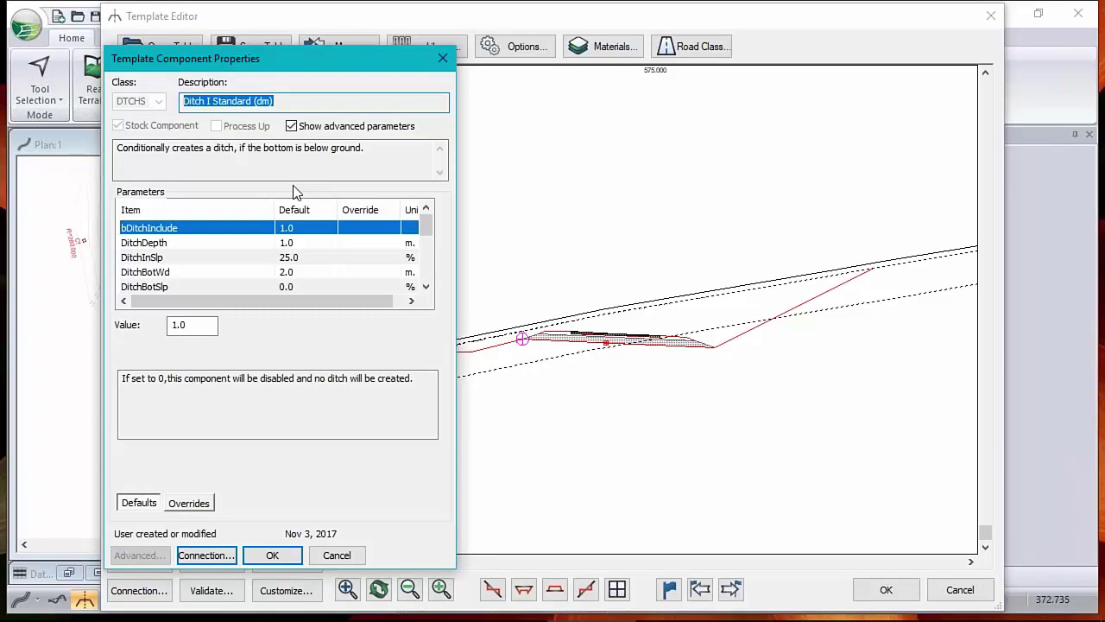
left_click(300, 245)
key("Tab")
type(".5")
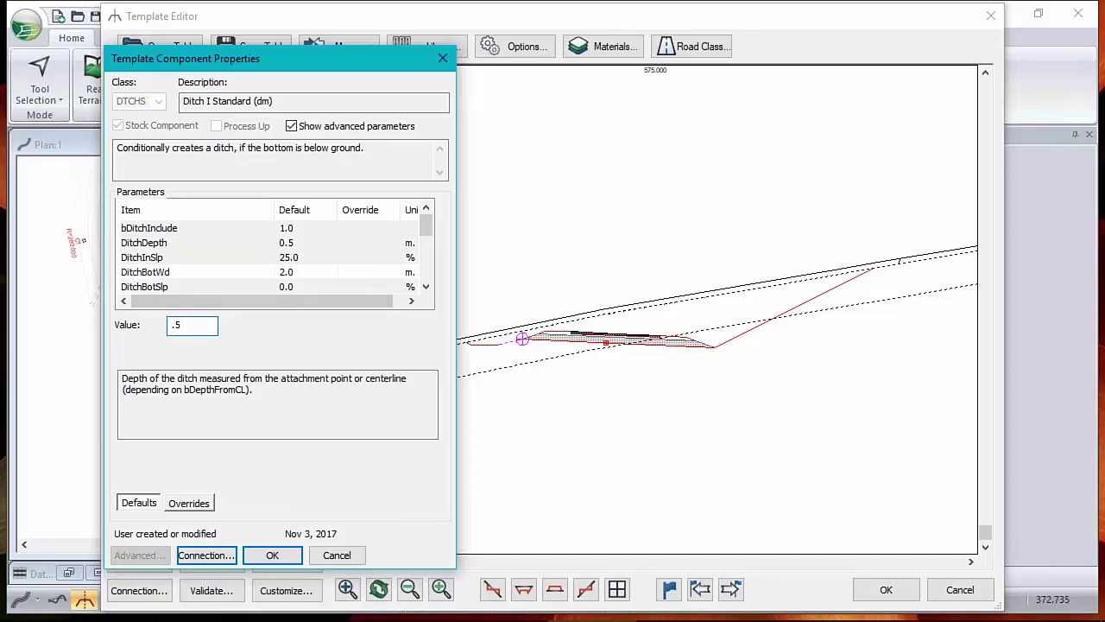
Set the DitchBotWd default of the ditch to 1 m and accept the component properties.
left_click(172, 287)
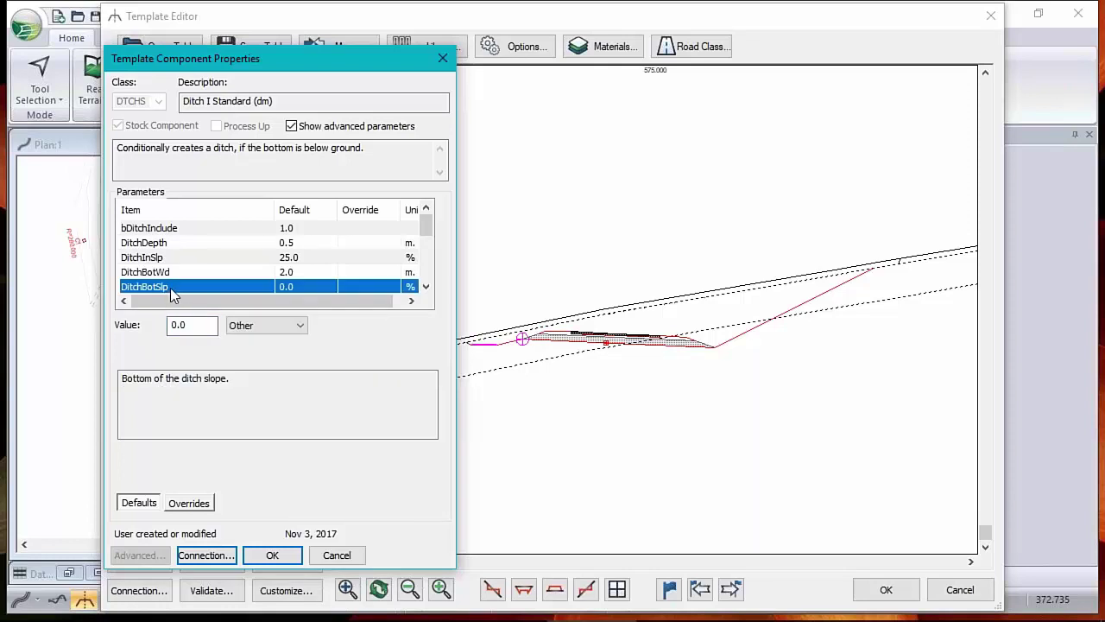
left_click(175, 273)
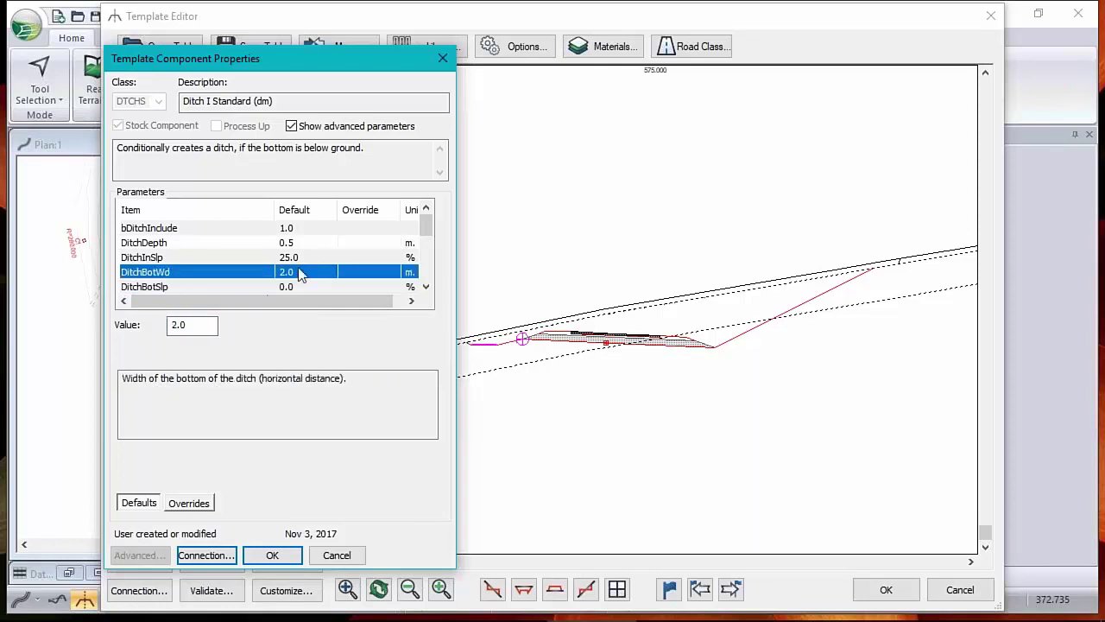
double_click(181, 325)
type("0")
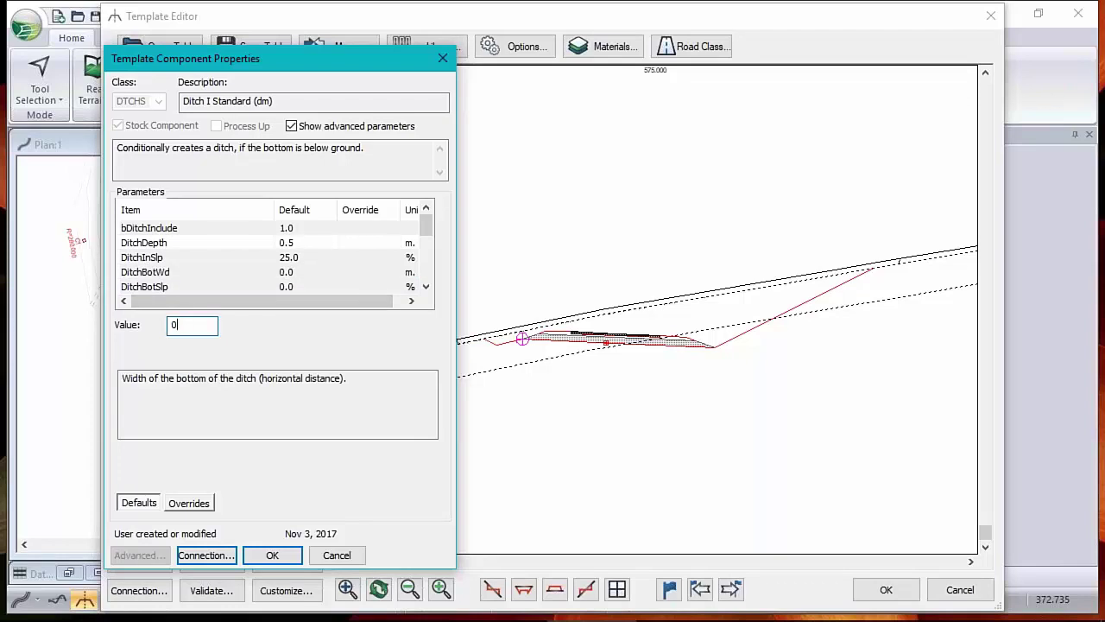
left_click_drag(199, 327, 153, 327)
type("1")
left_click(285, 286)
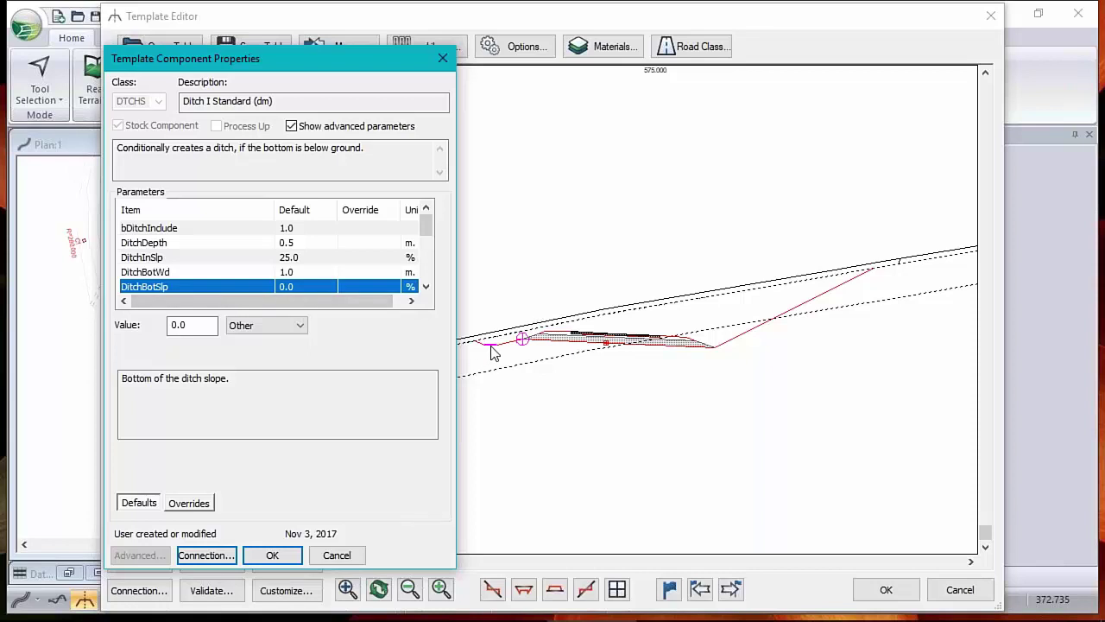
left_click(272, 555)
Try DitchBotSlp values of 5% and -5% on the Rural Paved template's Ditch I Standard (dm)-left, and set it back to 0%.
middle_click_drag(501, 345, 799, 308)
scroll(798, 308, "up", 1)
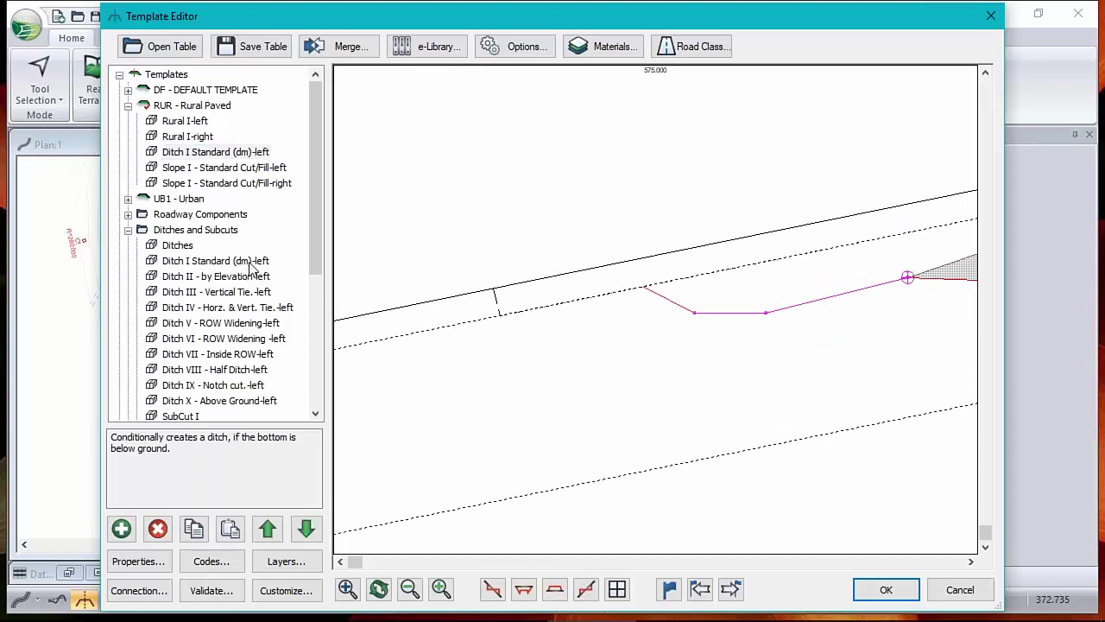
left_click(191, 155)
double_click(192, 155)
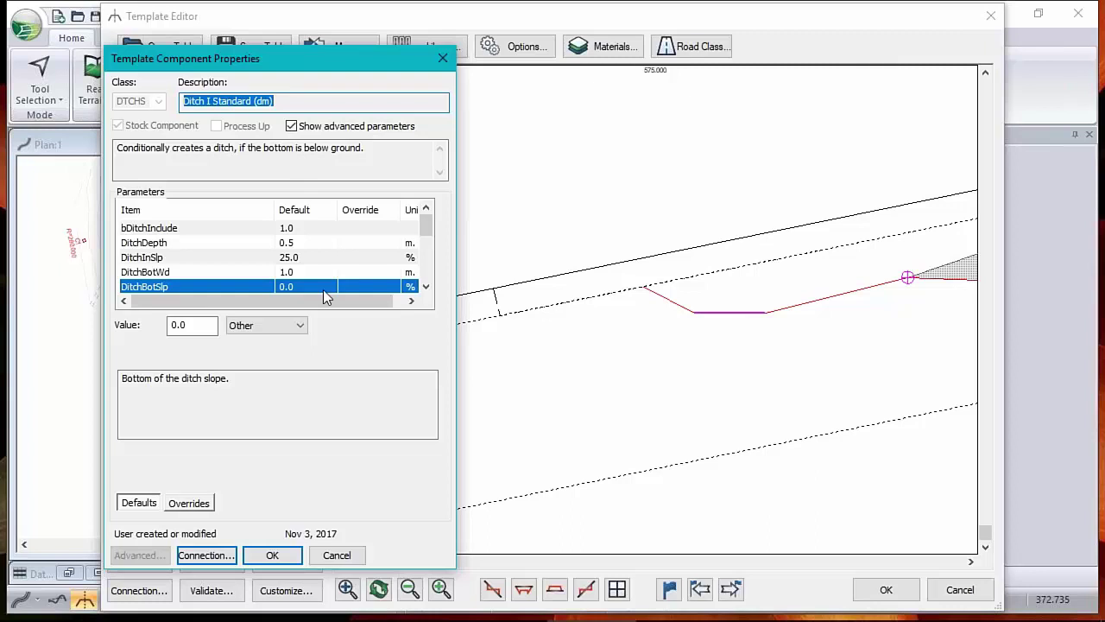
double_click(179, 325)
type("5")
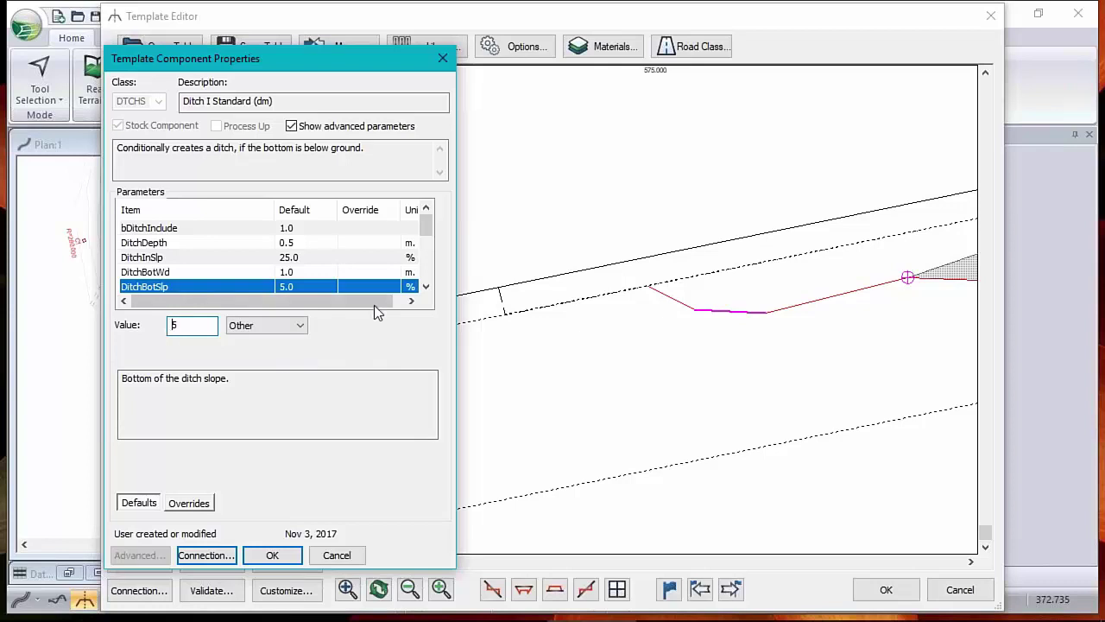
type("-")
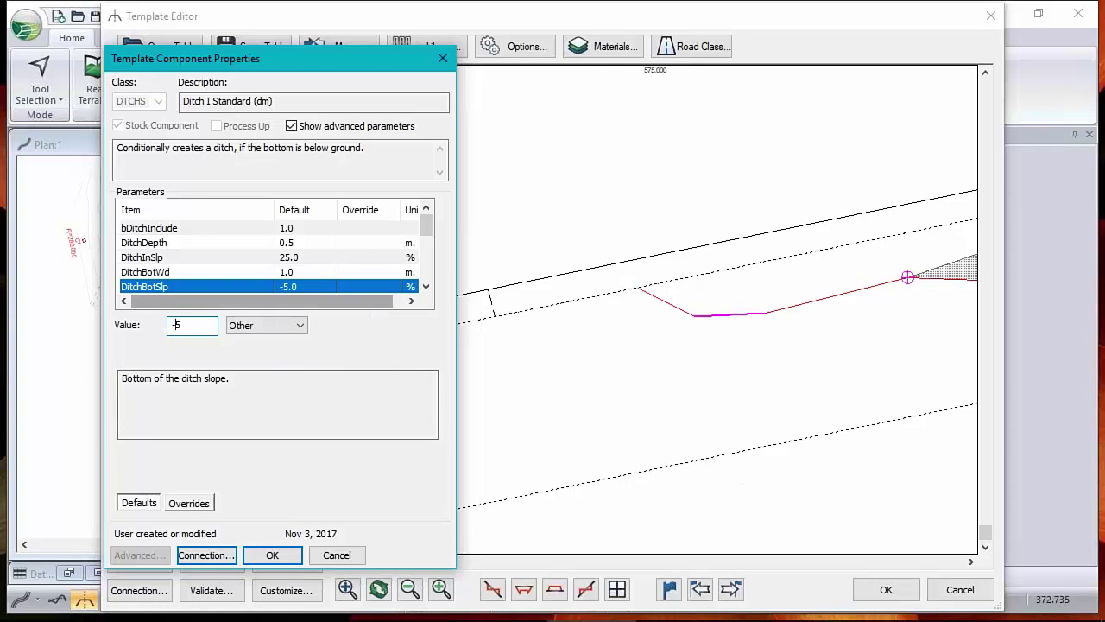
left_click(197, 324)
key("shift+Home")
type("0")
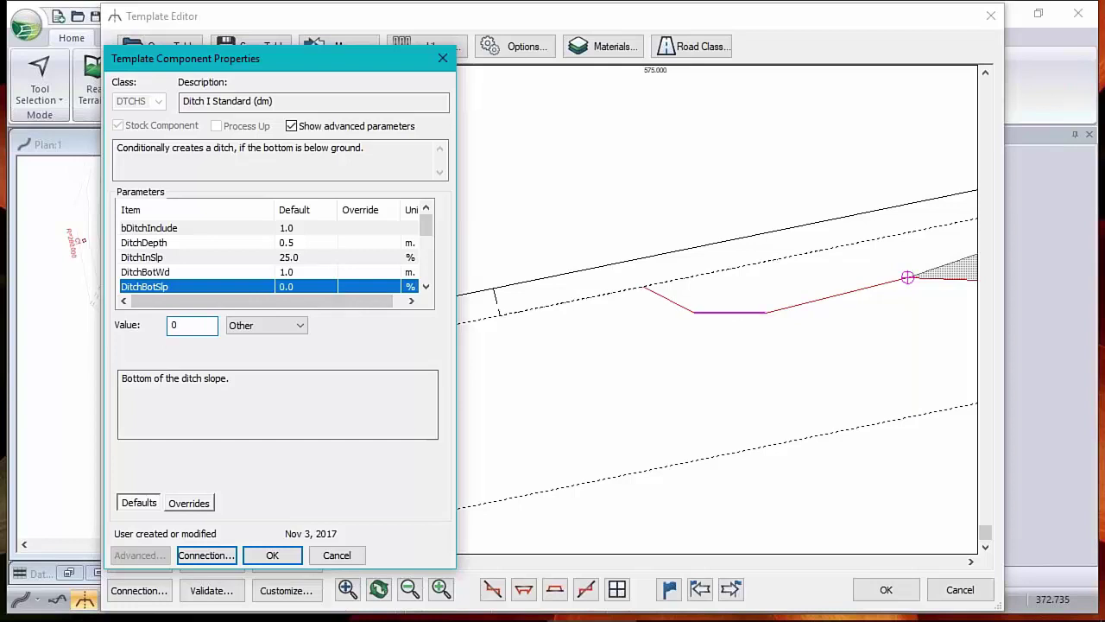
Set the DitchInSlp default of the ditch to 3:1 and accept the component properties.
left_click(302, 272)
left_click(303, 272)
left_click(305, 258)
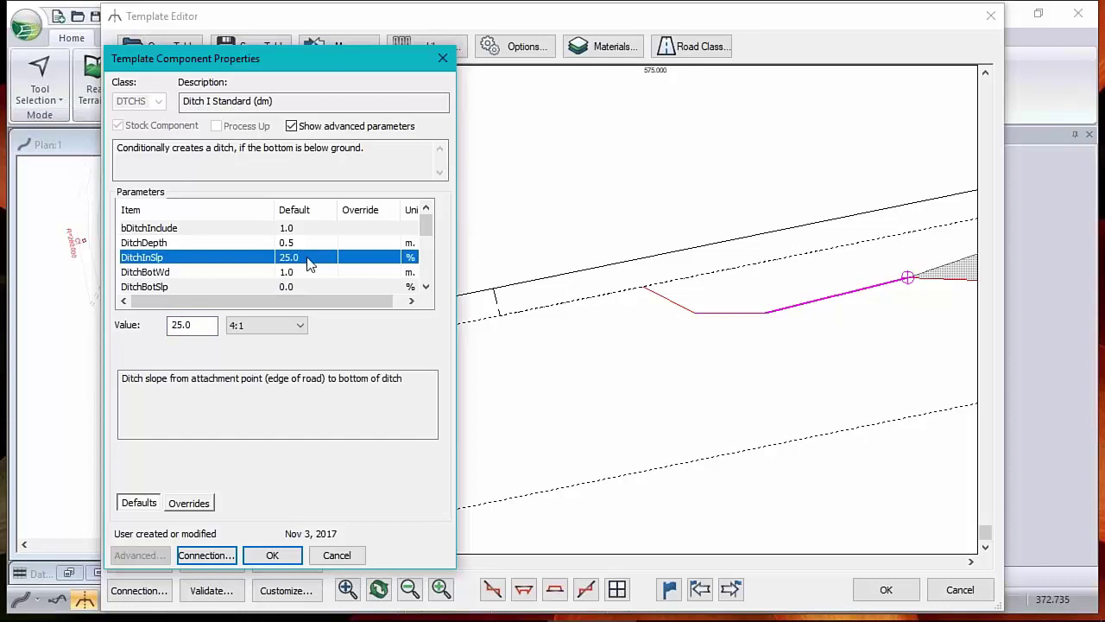
left_click(293, 325)
left_click(289, 428)
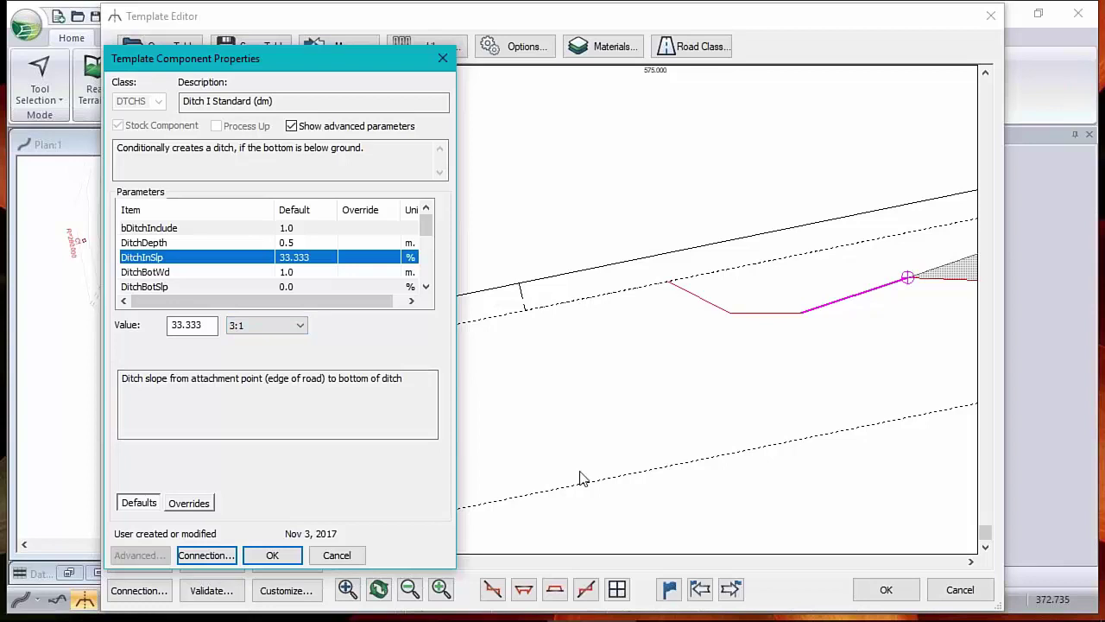
left_click(277, 557)
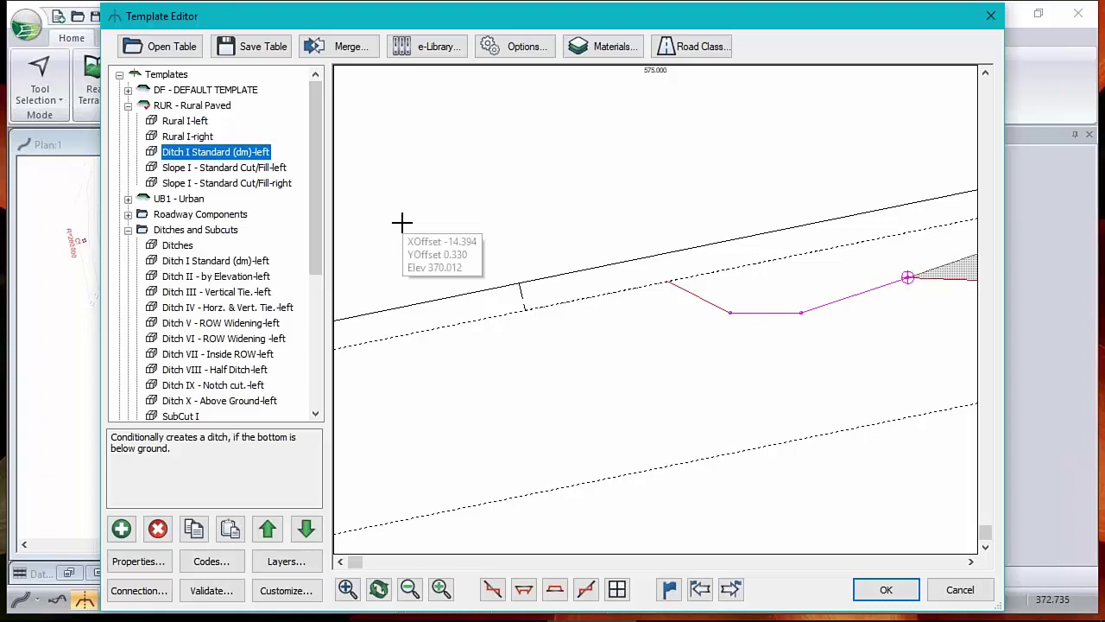
Set the DitchDayLightDist default of Ditch I Standard (dm)-left in the Rural Paved template to 10 m.
double_click(217, 152)
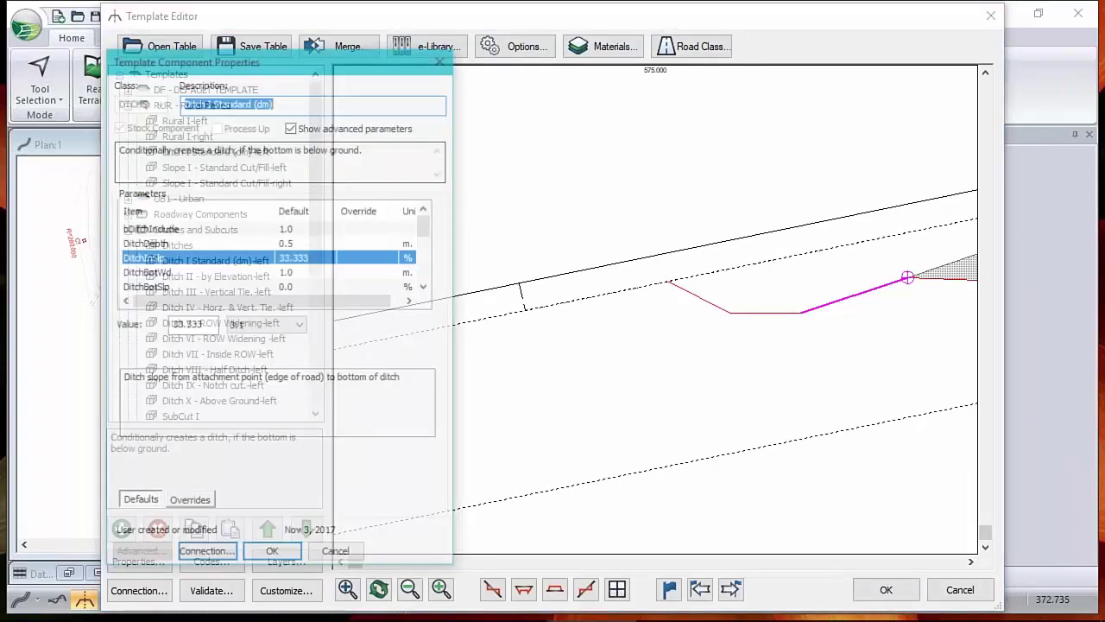
left_click(427, 287)
left_click(426, 288)
left_click(426, 288)
left_click(427, 288)
left_click(427, 287)
left_click(426, 287)
left_click(282, 258)
key("Tab")
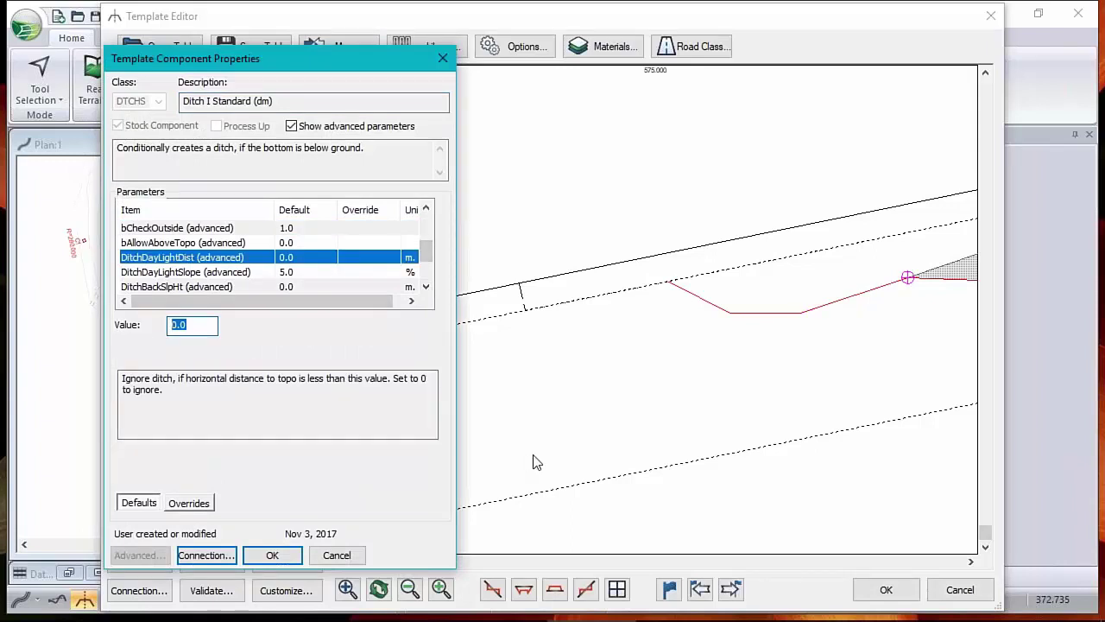
type("10")
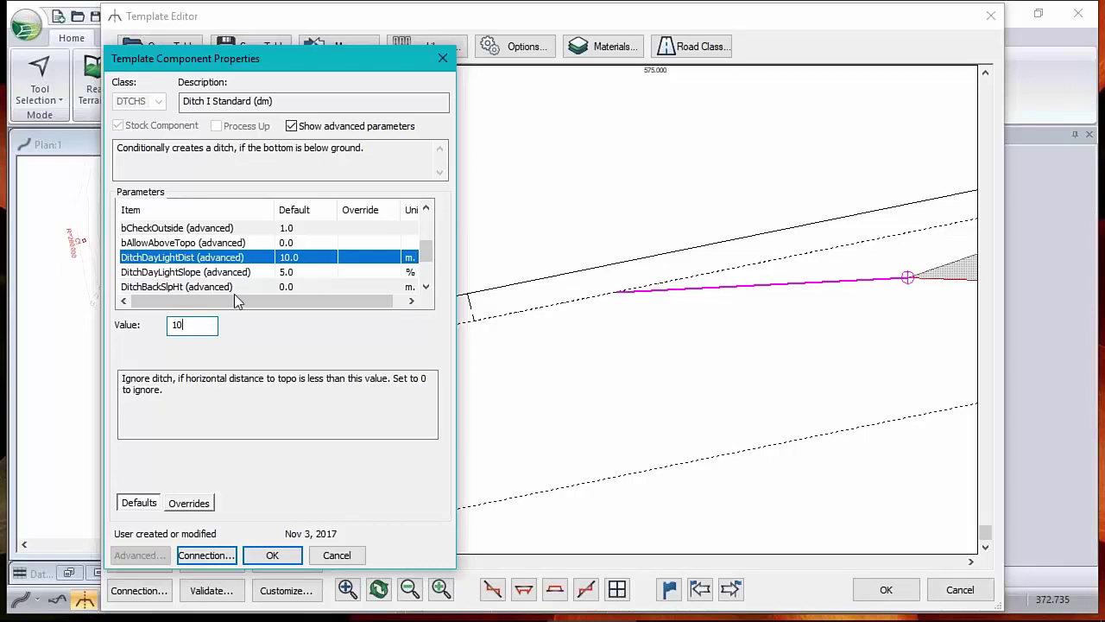
left_click(272, 553)
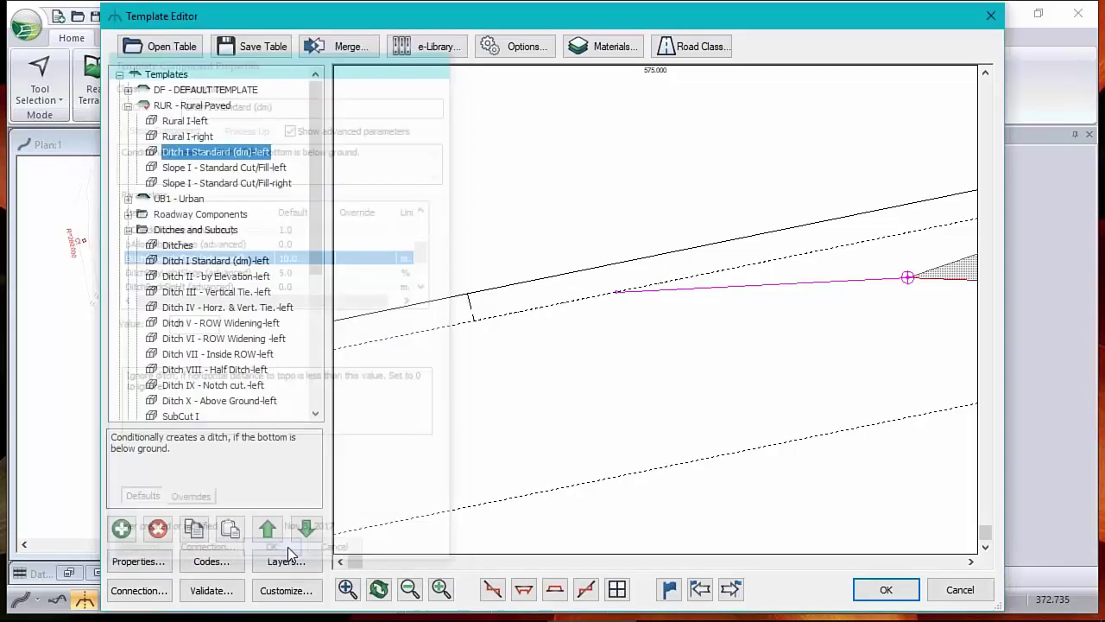
Copy Ditch I Standard (dm)-left in the Rural Paved template, paste it as a new right component, and select the copy.
left_click_drag(826, 291, 568, 246)
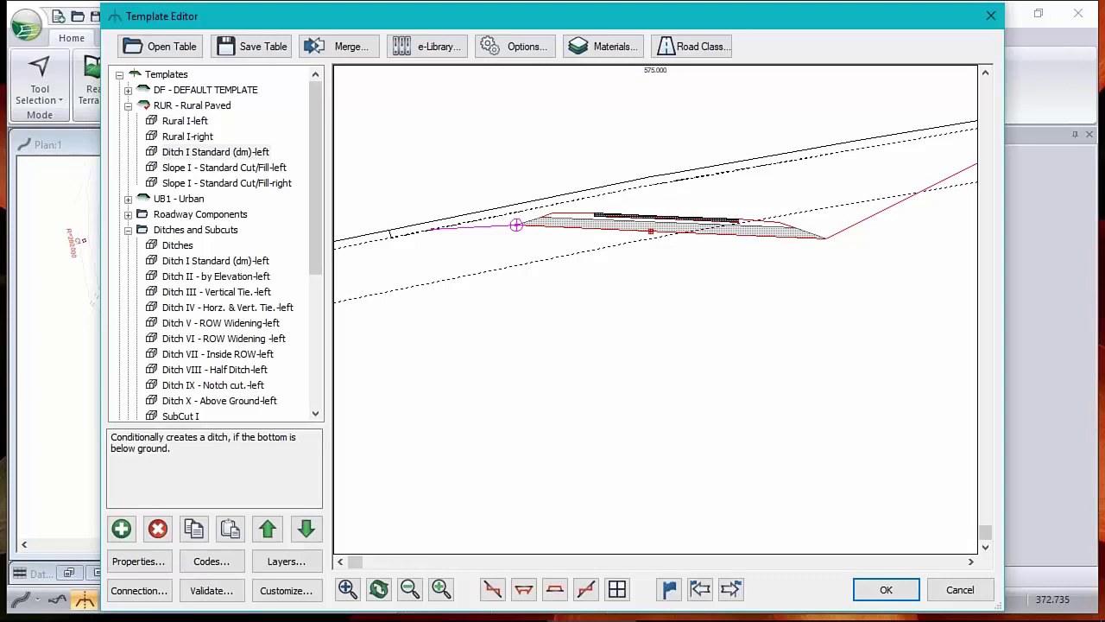
right_click(205, 154)
left_click(250, 248)
right_click(216, 160)
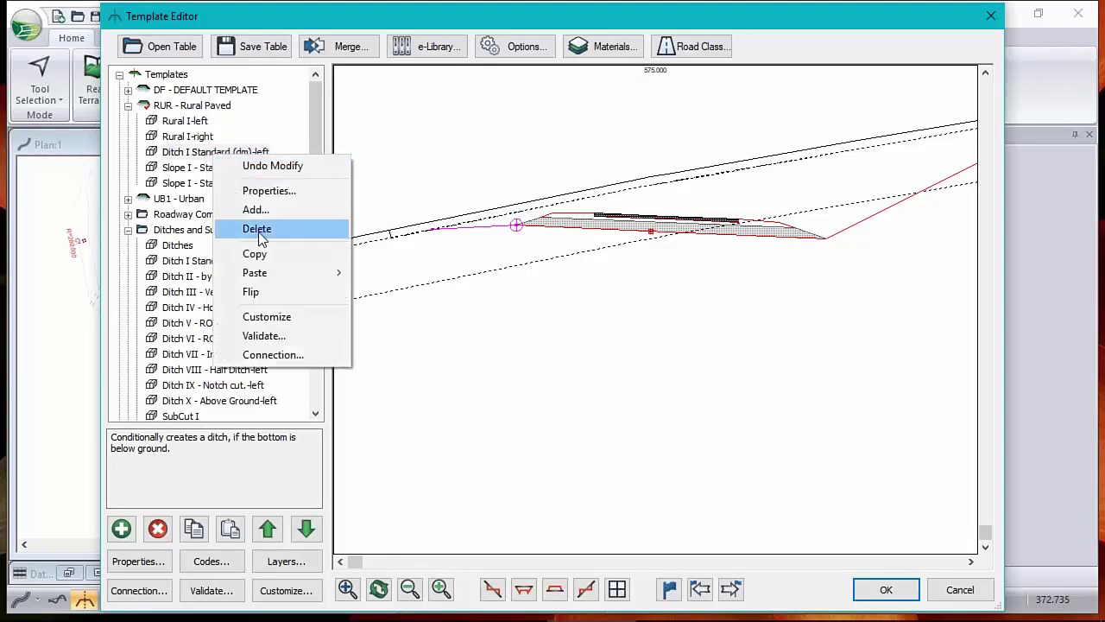
mouse_move(269, 276)
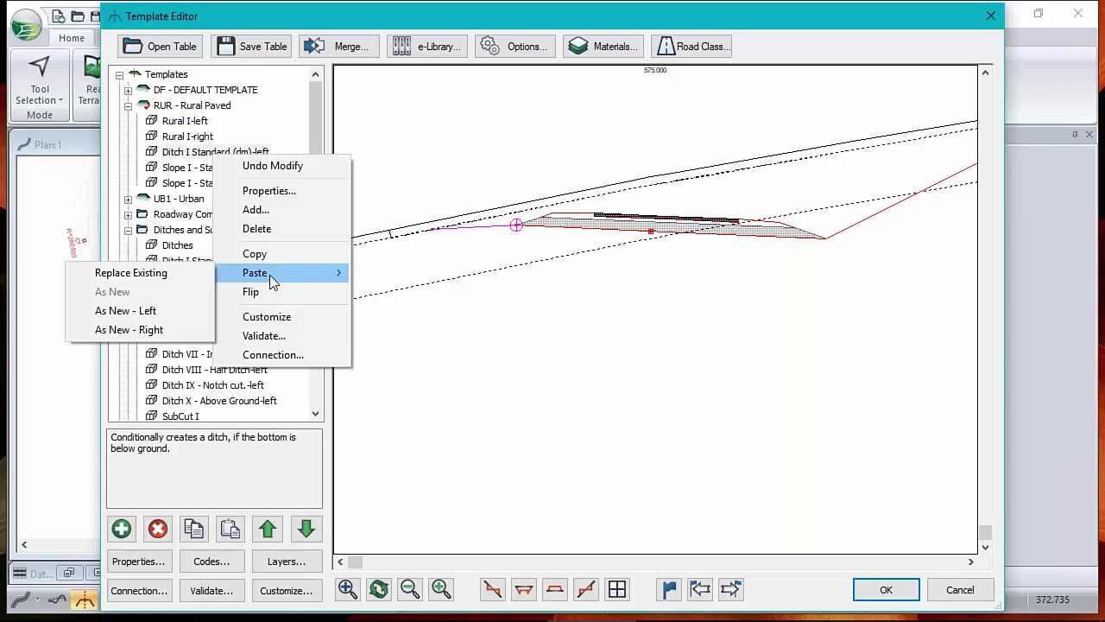
left_click(137, 331)
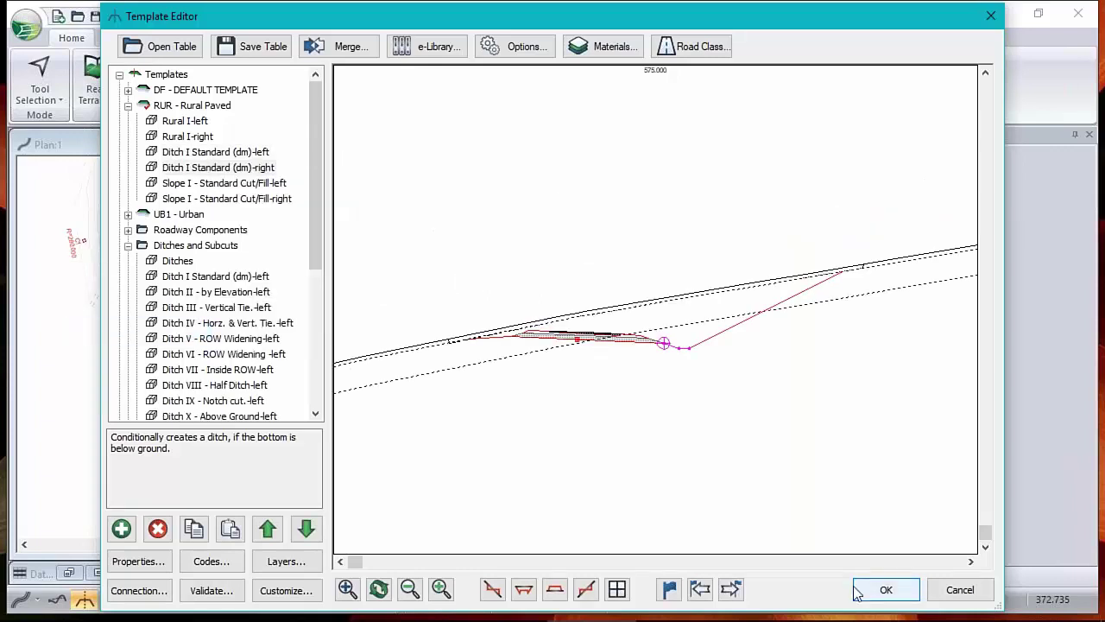
left_click(183, 155)
left_click(198, 170)
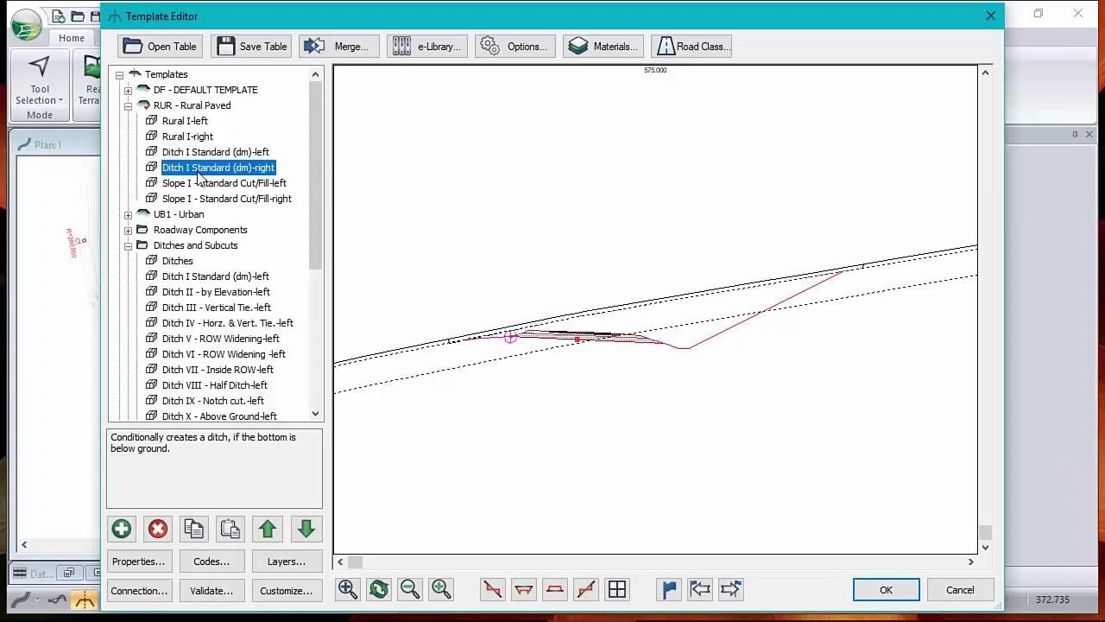
Move Ditch I Standard (dm)-left above the Rural I components in the Rural Paved template, and return it below Rural I-right.
left_click(222, 152)
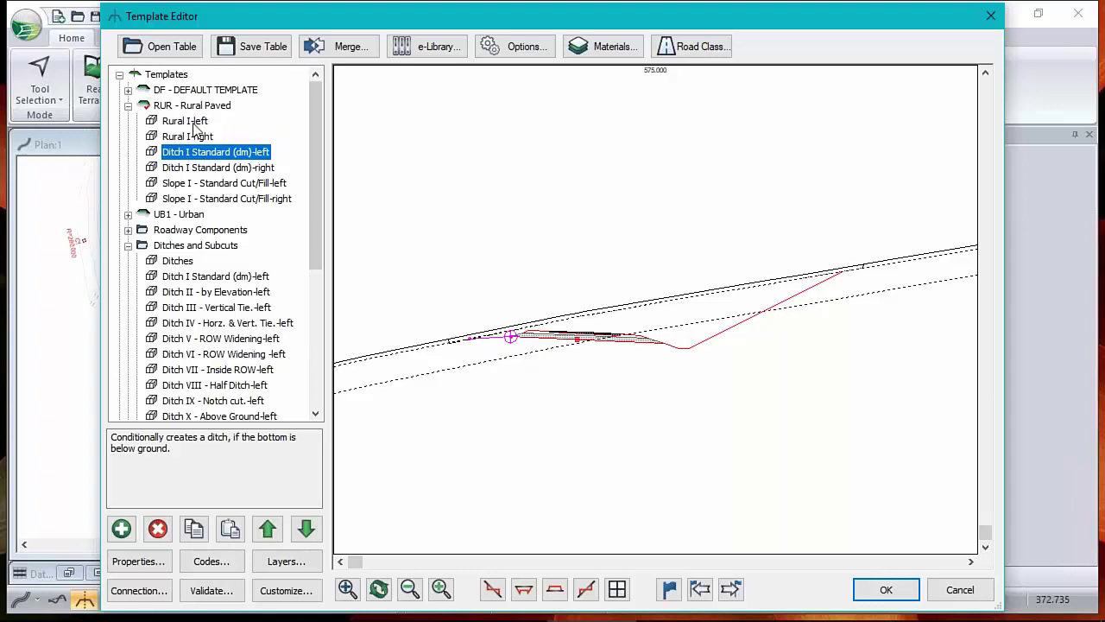
left_click(269, 532)
left_click(272, 537)
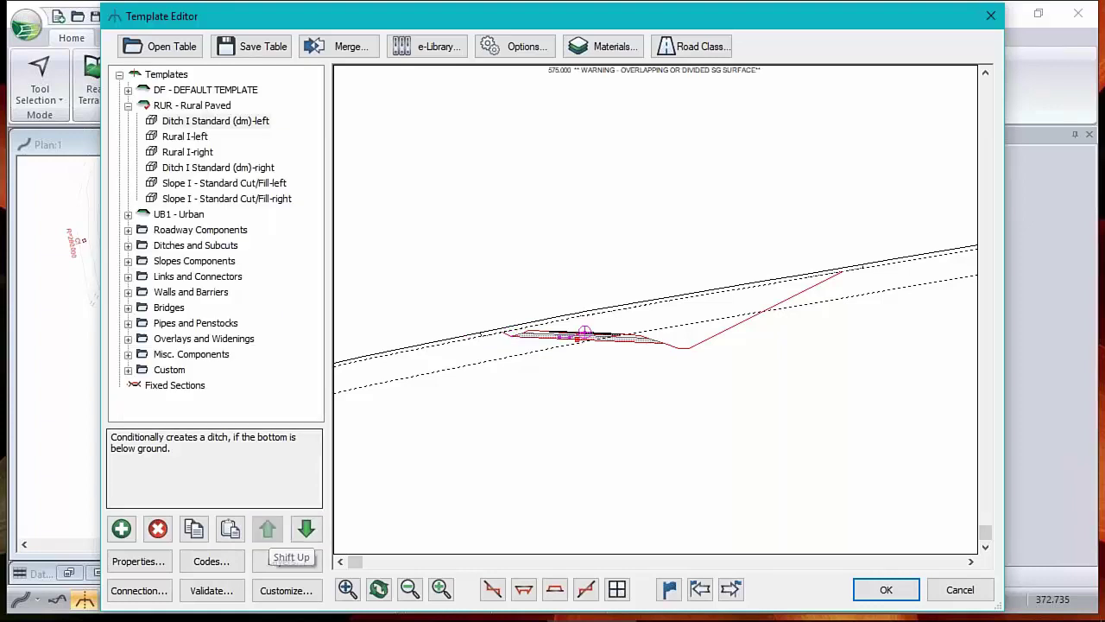
scroll(583, 340, "up", 3)
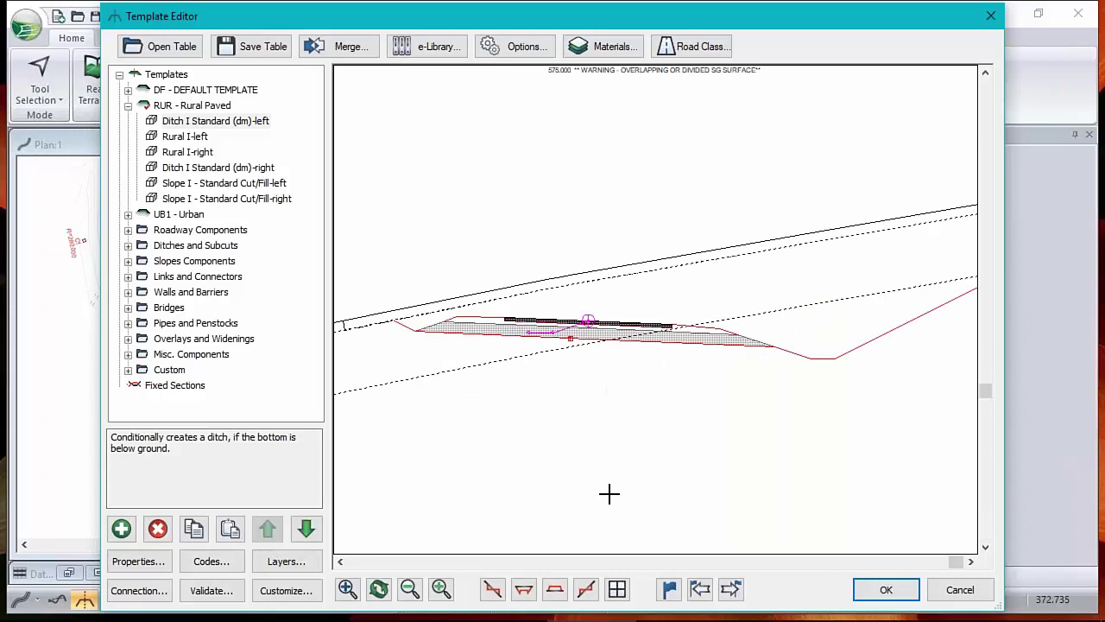
left_click(192, 122)
left_click(308, 530)
left_click(307, 530)
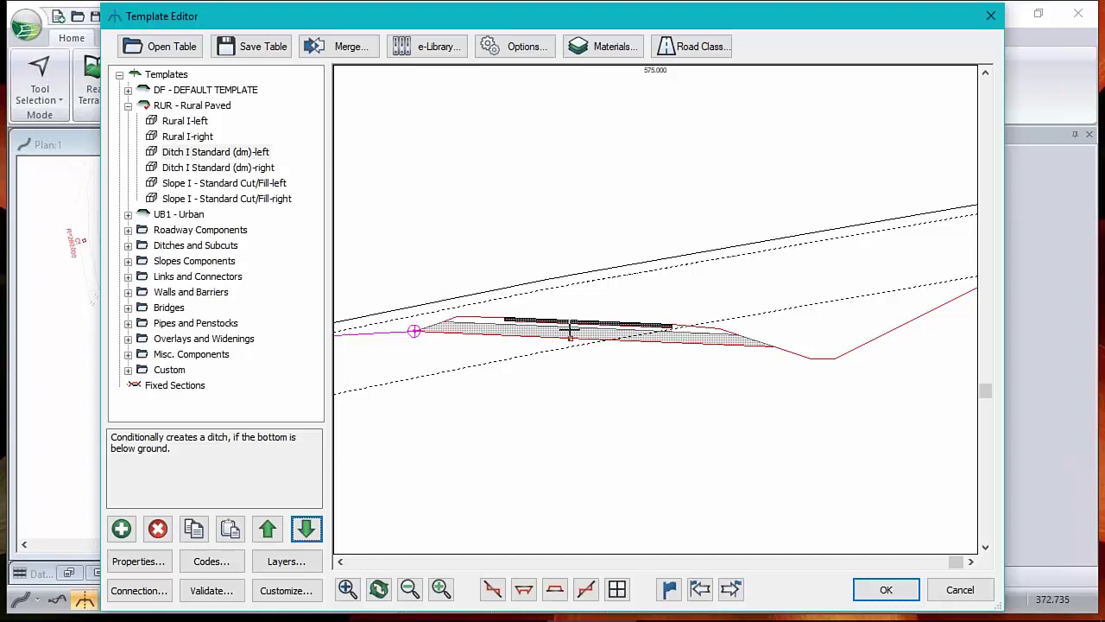
middle_click_drag(557, 316, 596, 275)
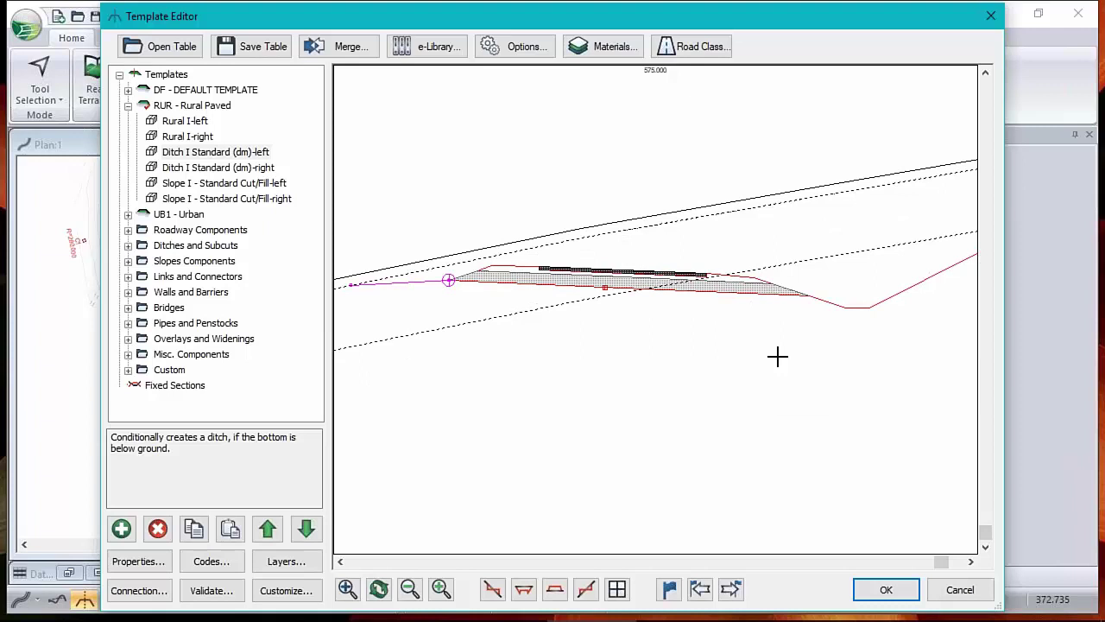
Accept the template changes and recalculate the entire design.
left_click(886, 589)
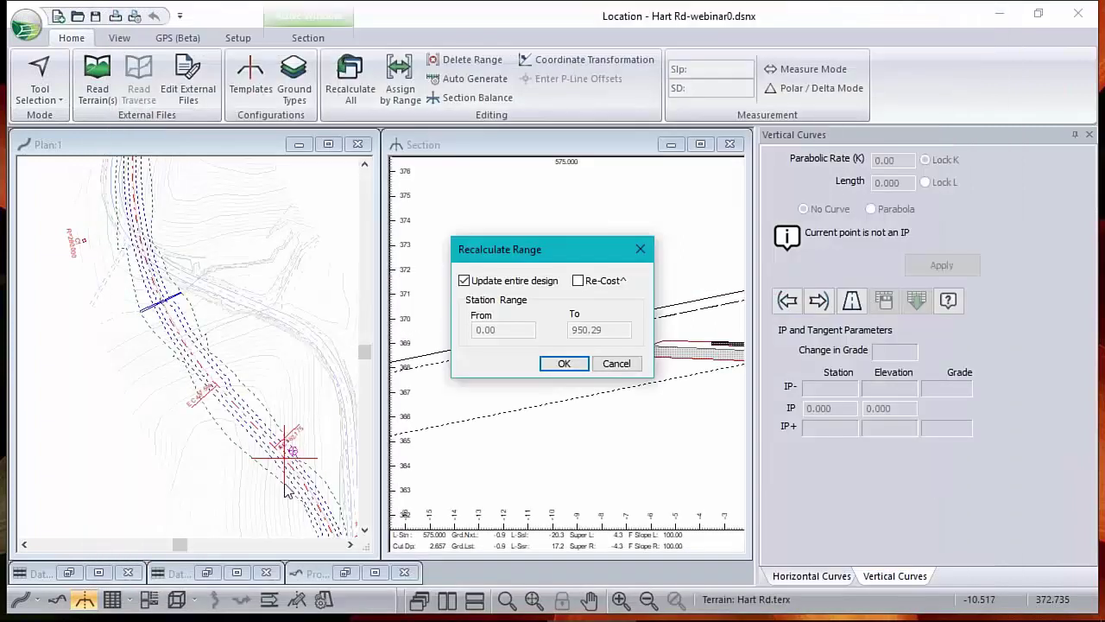
left_click(562, 364)
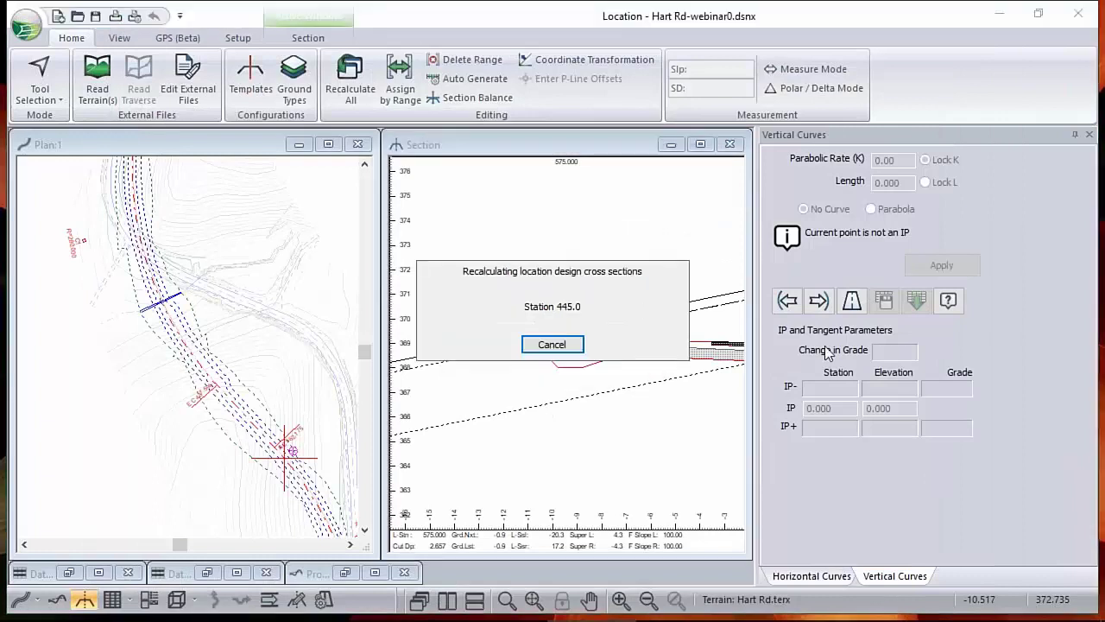
mouse_move(587, 357)
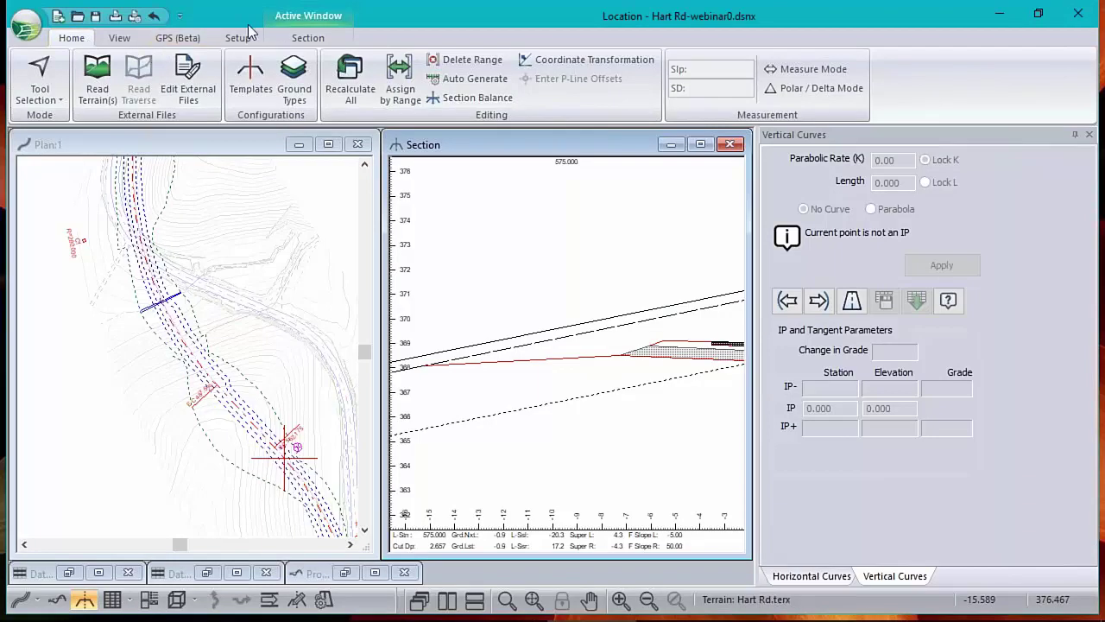
Step through the section points between stations 570 and 585 to examine the recalculated left ditch.
left_click(319, 37)
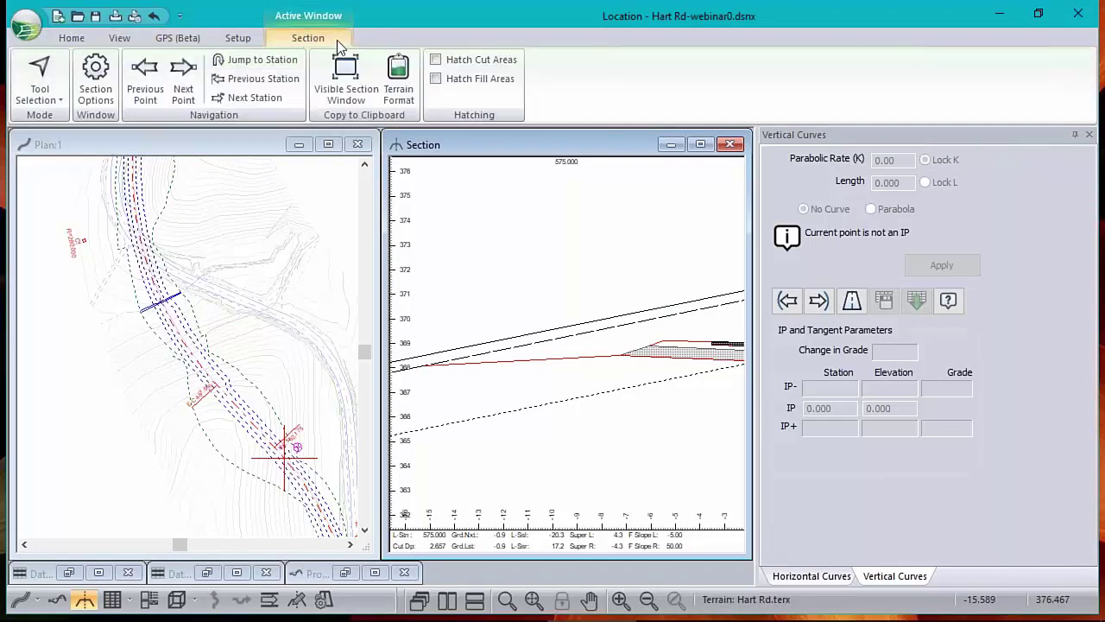
left_click(184, 78)
left_click(183, 78)
left_click(185, 82)
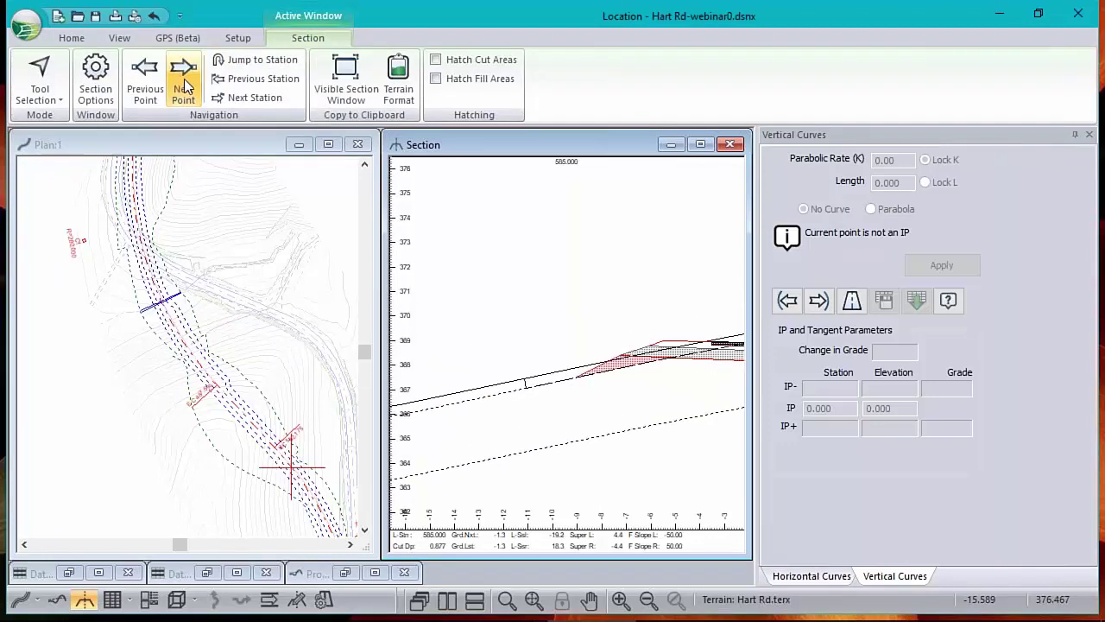
left_click(144, 69)
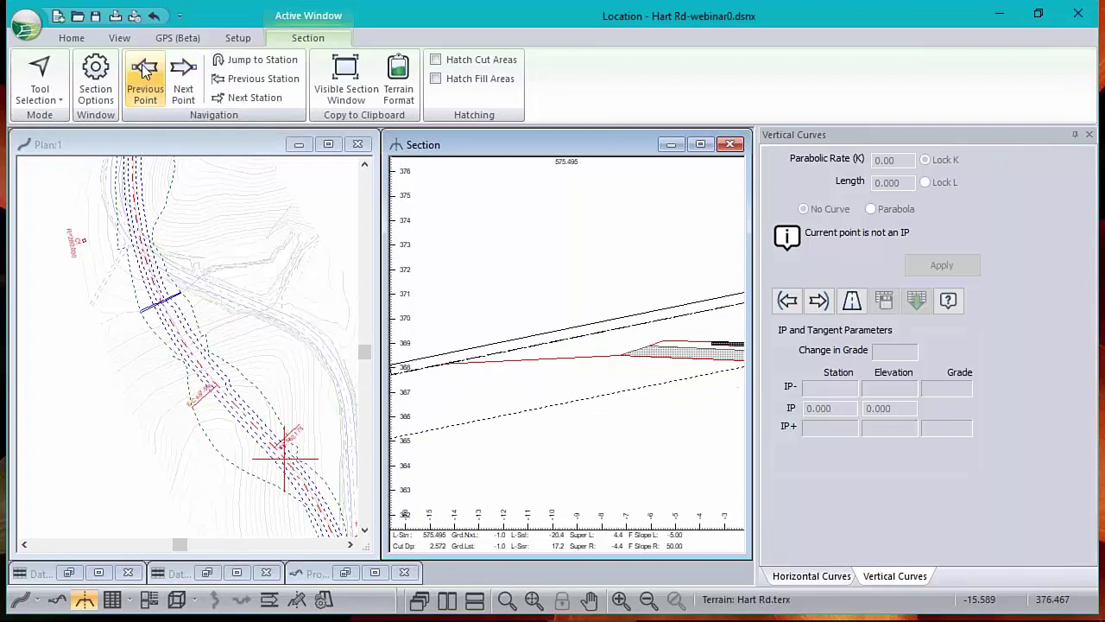
left_click(141, 64)
left_click(147, 80)
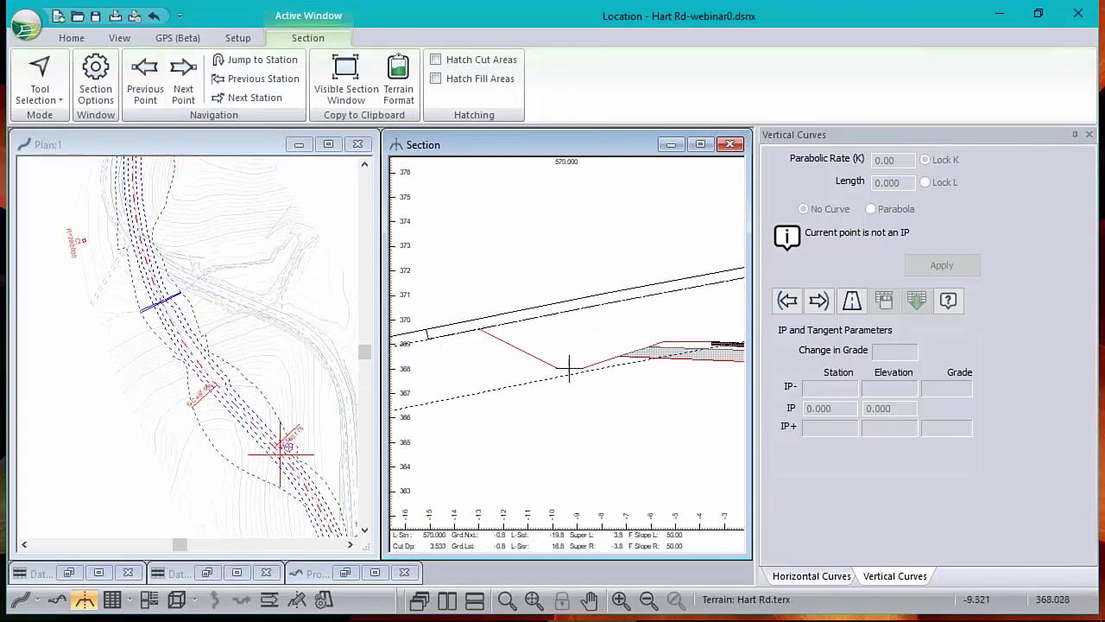
left_click(188, 90)
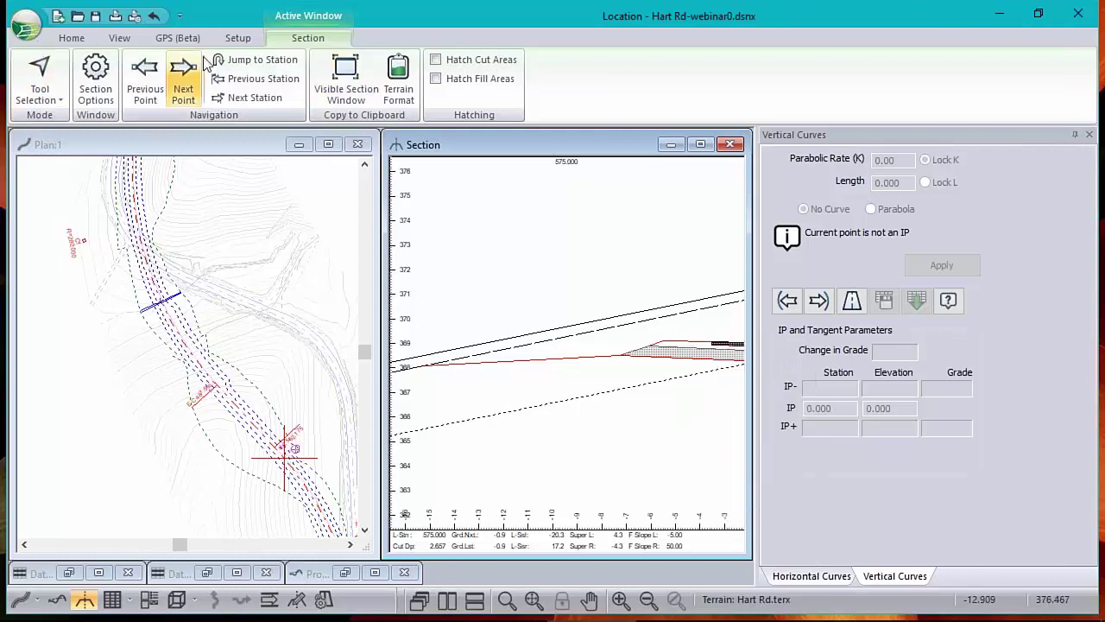
left_click(239, 38)
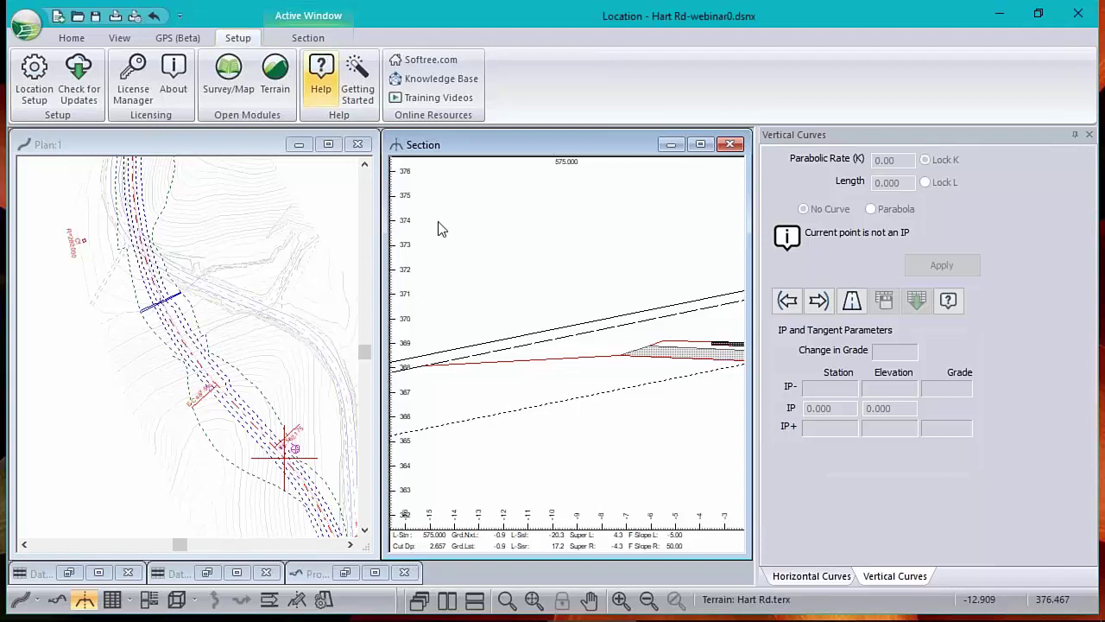
Reopen the Template Editor from the section view and copy Ditch V - ROW Widening-left from Ditches and Subcuts.
right_click(472, 298)
left_click(535, 391)
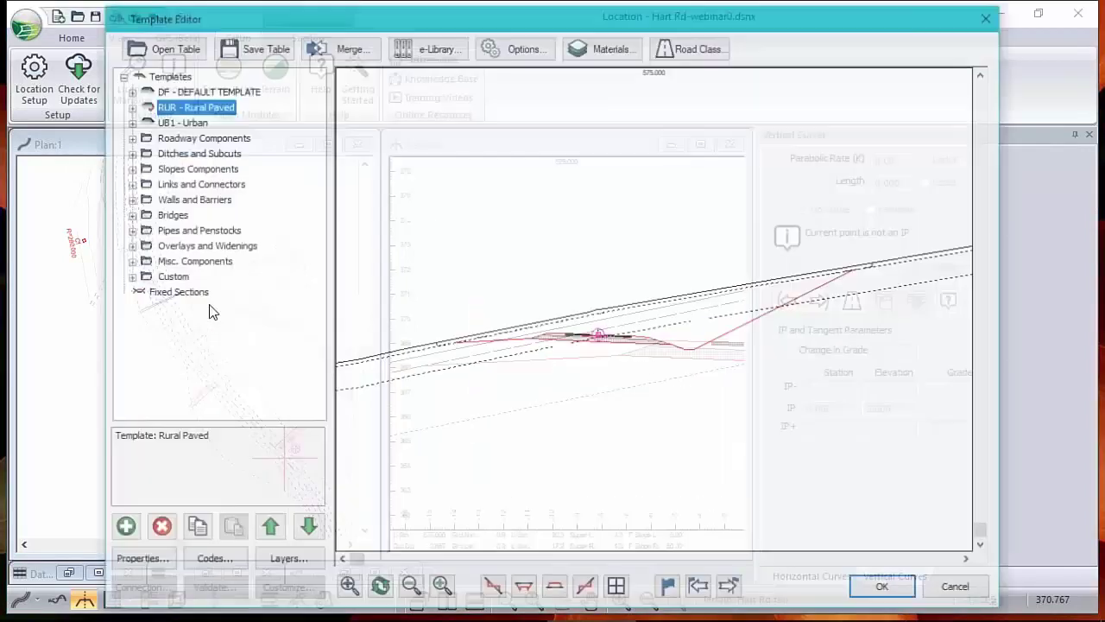
left_click(128, 152)
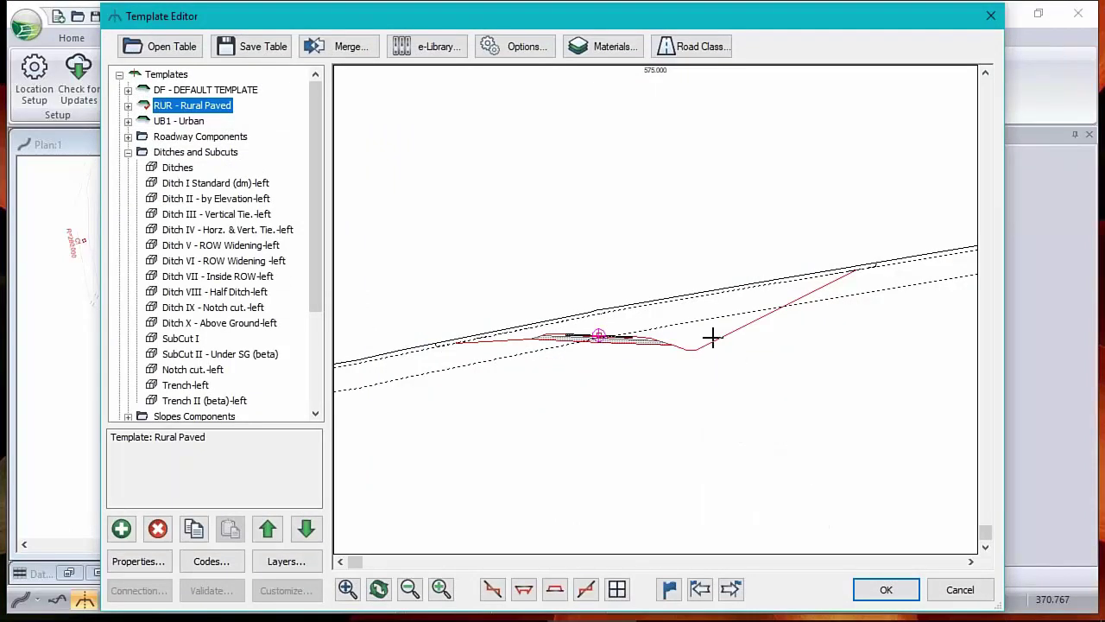
left_click(194, 245)
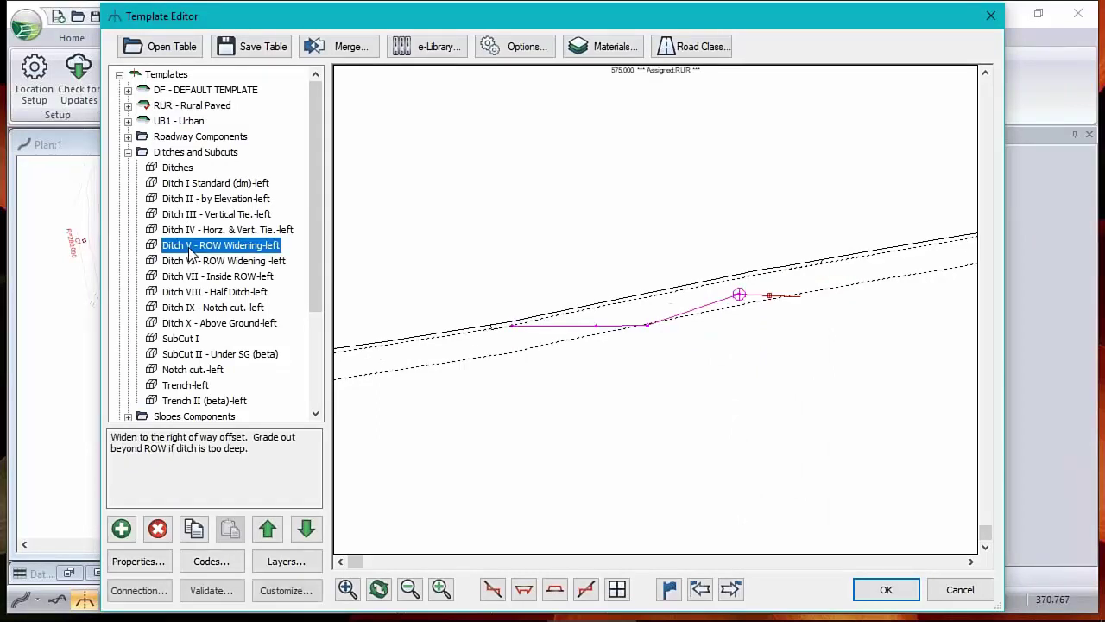
mouse_move(597, 324)
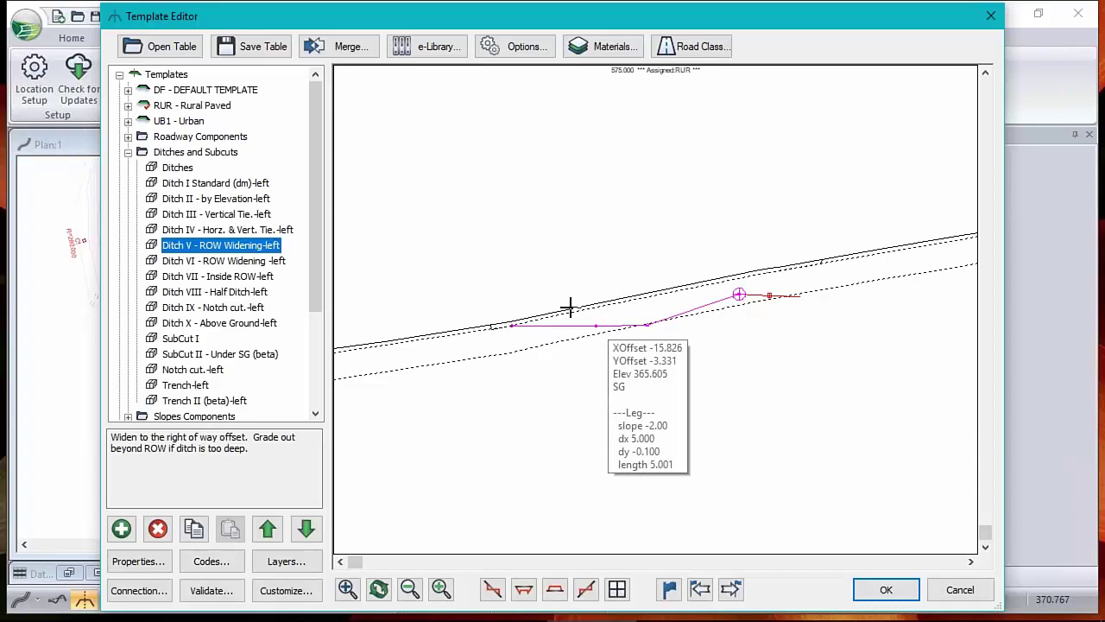
right_click(213, 250)
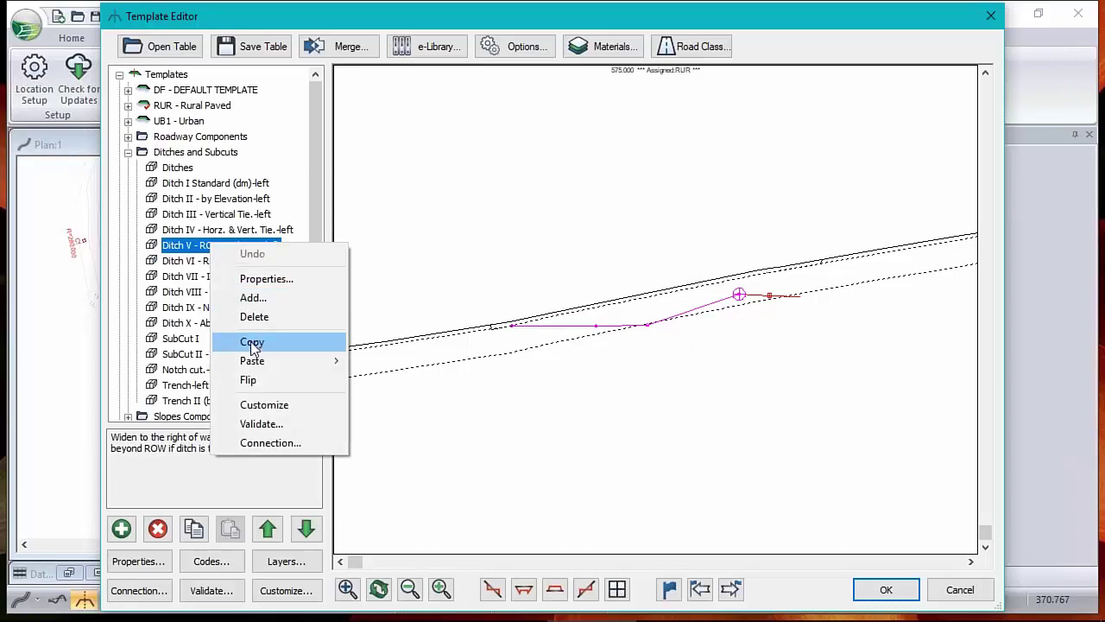
left_click(257, 345)
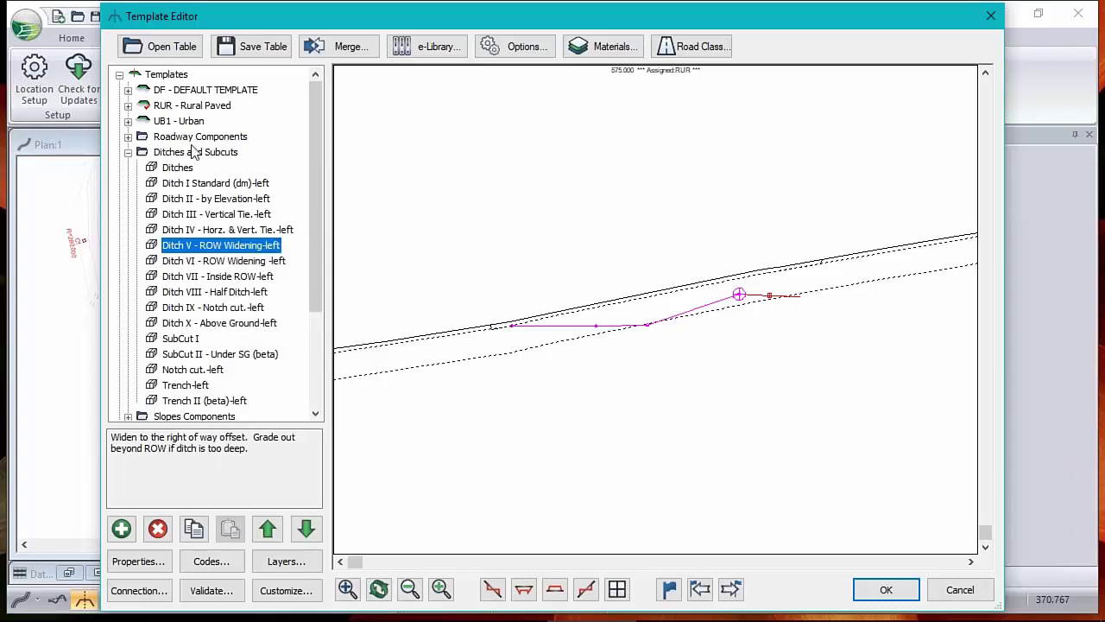
Delete Ditch I Standard (dm)-right from the Rural Paved template.
left_click(128, 106)
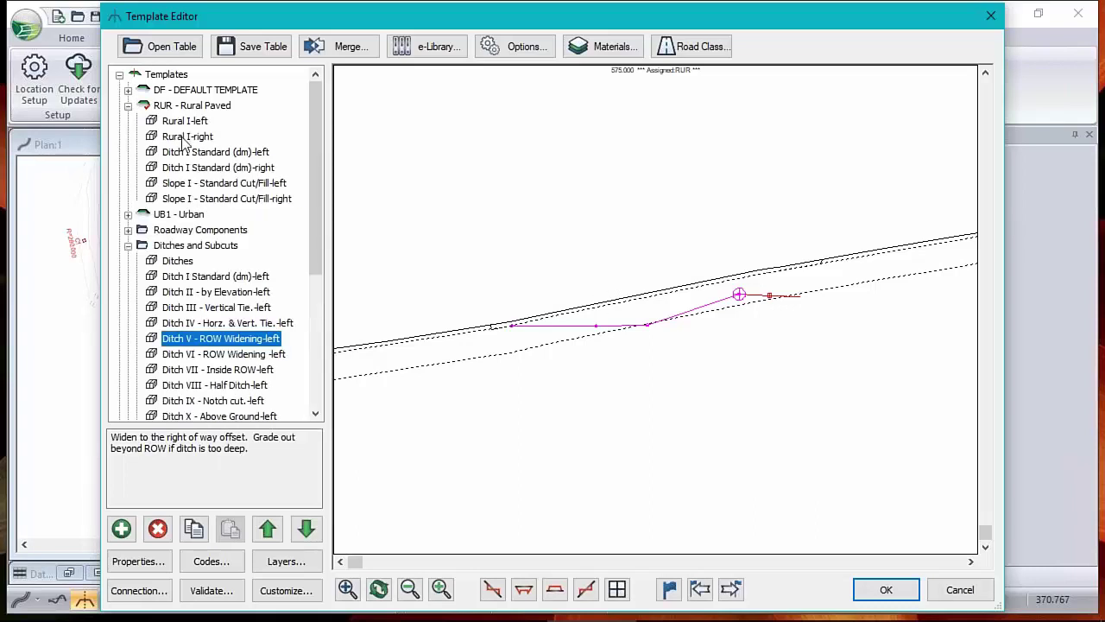
left_click(186, 136)
left_click(204, 152)
right_click(204, 154)
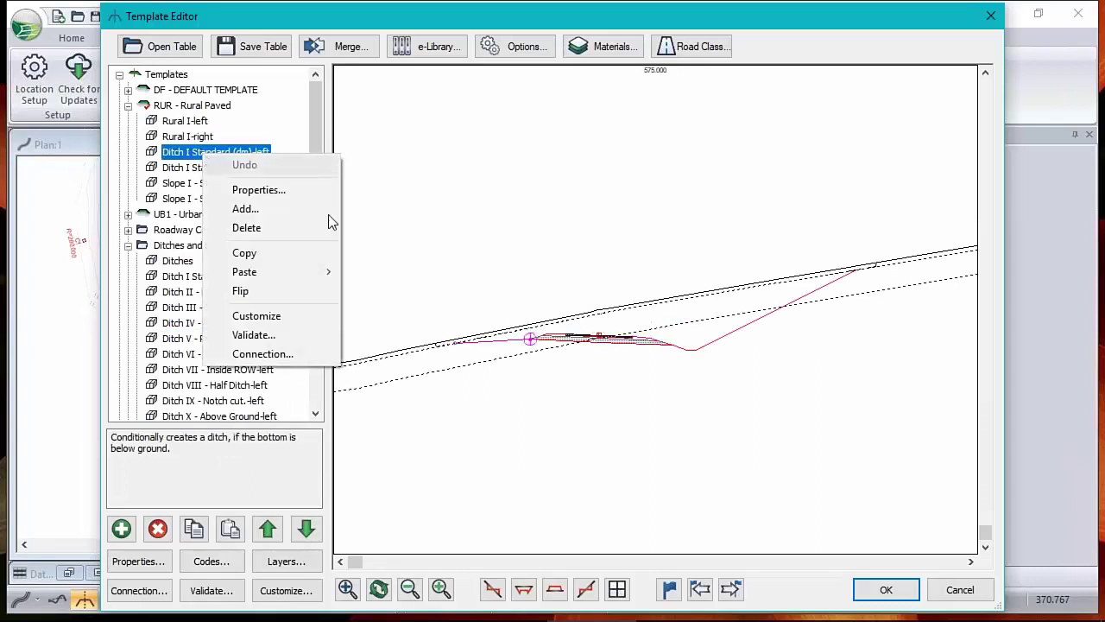
left_click(181, 169)
right_click(232, 173)
left_click(296, 243)
Paste the copied Ditch V - ROW Widening as a right component after Ditch I Standard (dm)-left in the Rural Paved template.
right_click(222, 156)
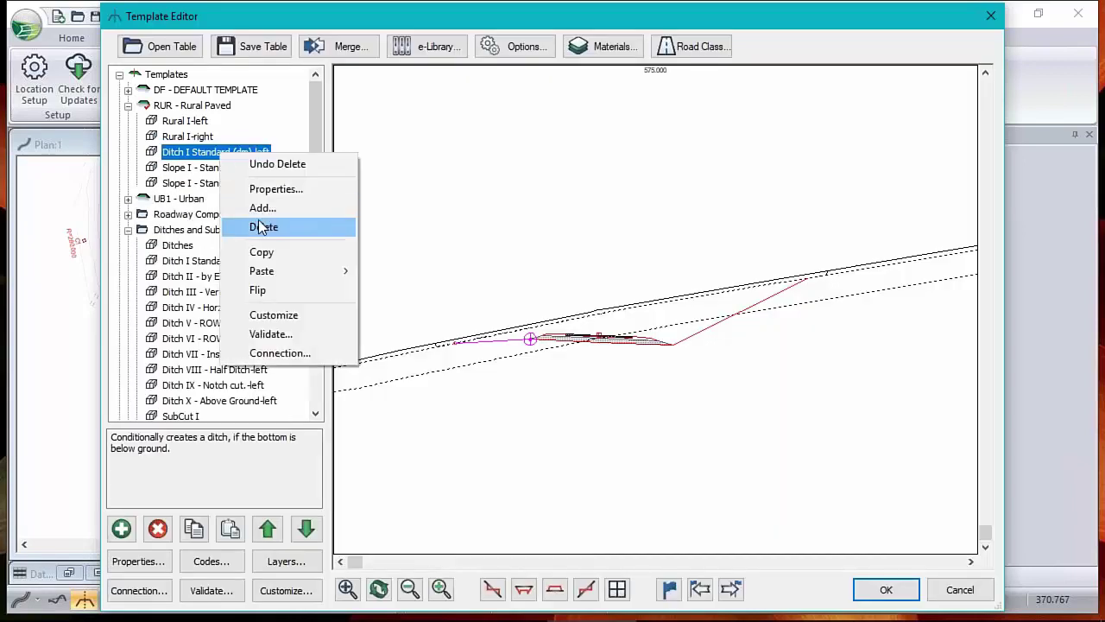
mouse_move(266, 271)
left_click(177, 328)
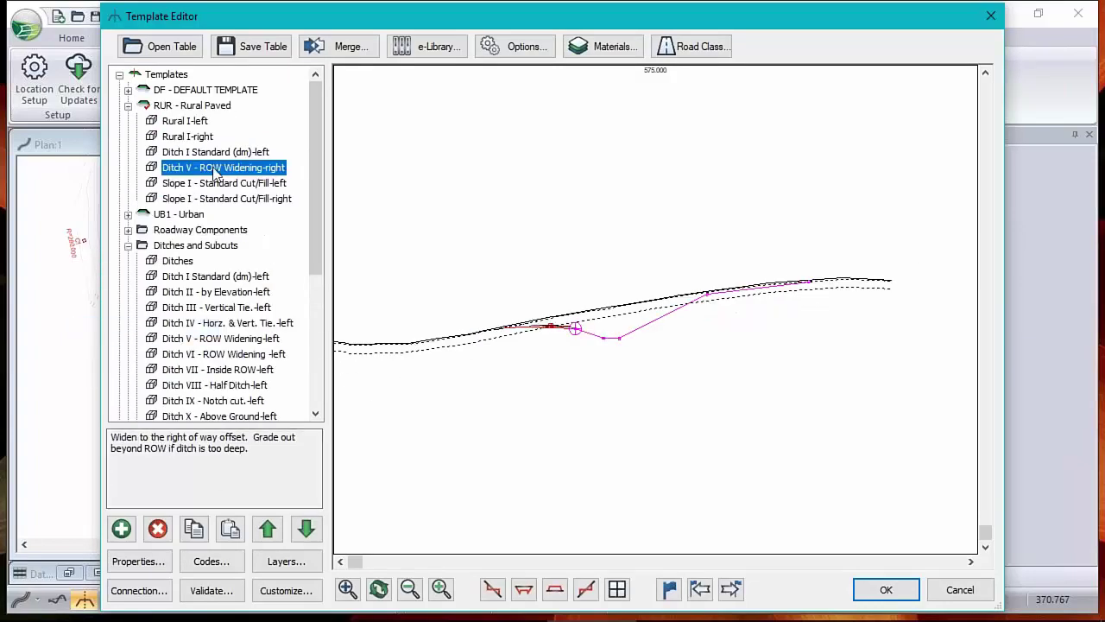
scroll(674, 320, "up", 2)
mouse_move(682, 304)
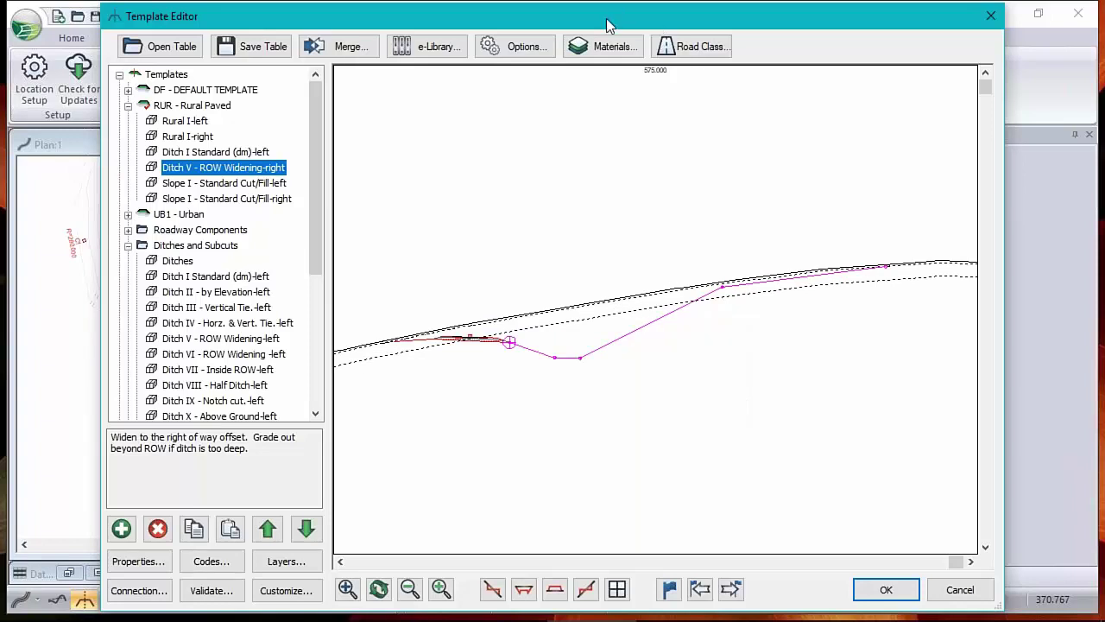
Widen the Template Editor window, try a ROWOffset default of 20 m for Ditch V - ROW Widening-right, and set it to 35 m.
left_click_drag(1010, 193, 1098, 194)
right_click(186, 170)
left_click(228, 202)
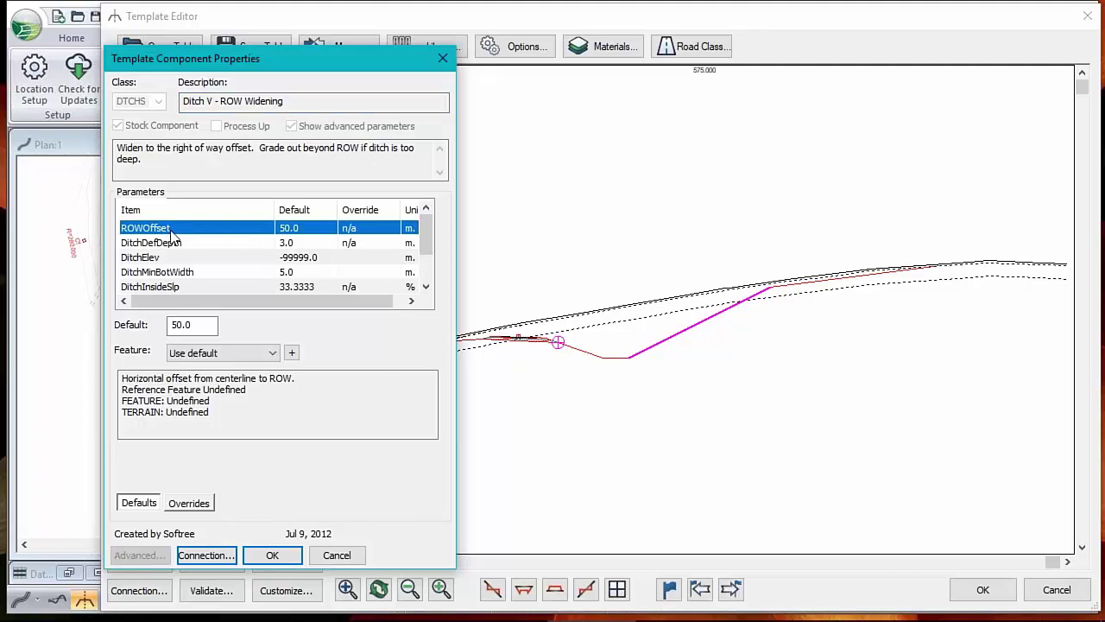
left_click_drag(209, 328, 35, 332)
type("20")
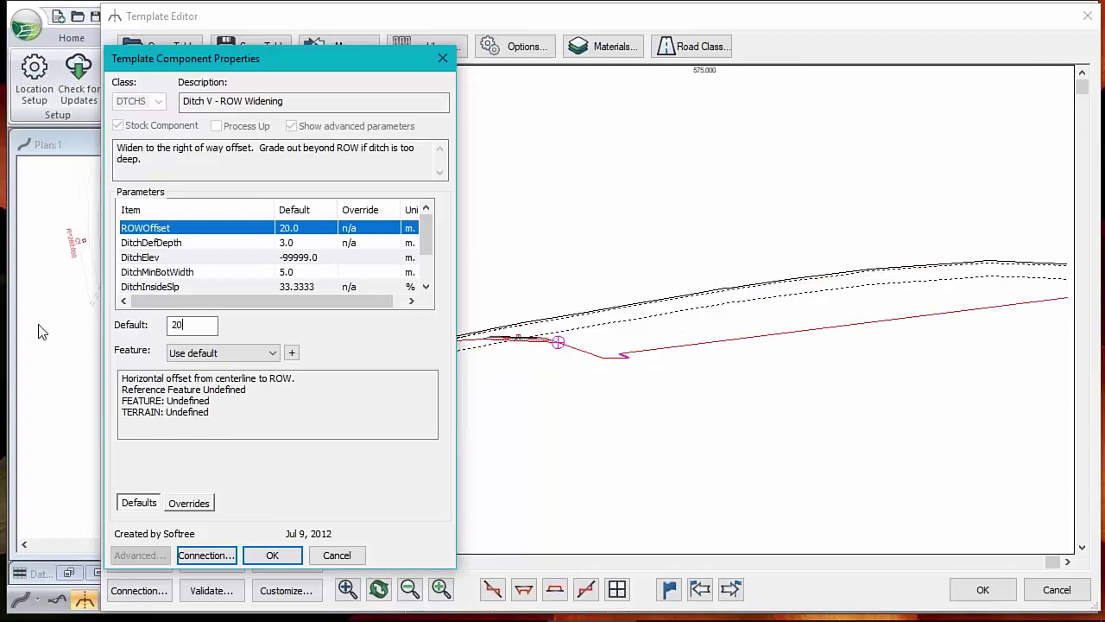
double_click(184, 327)
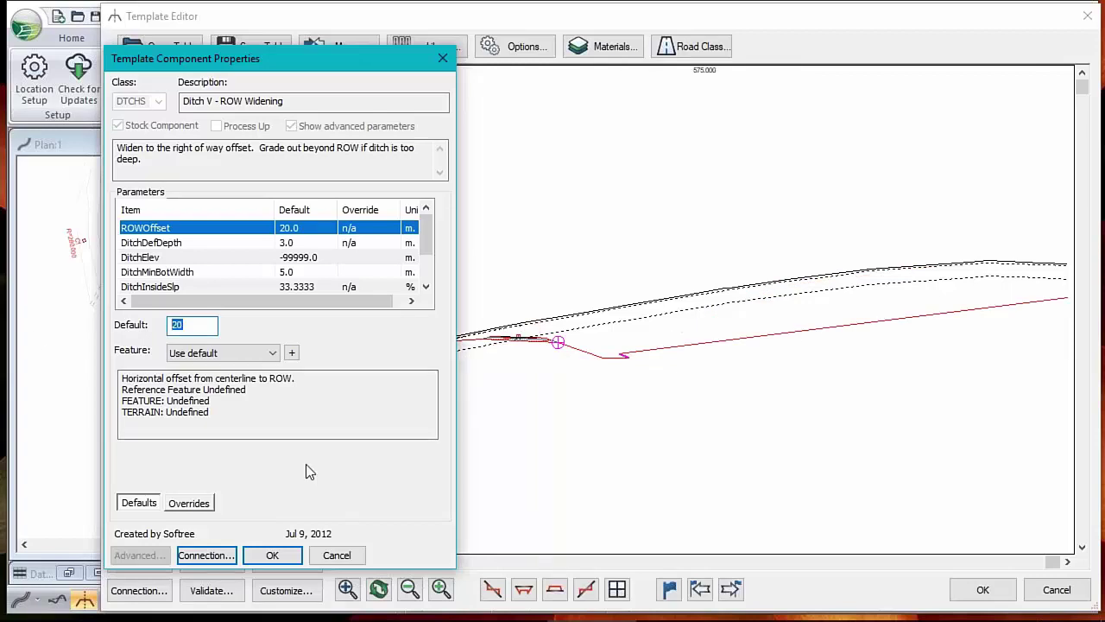
type("35")
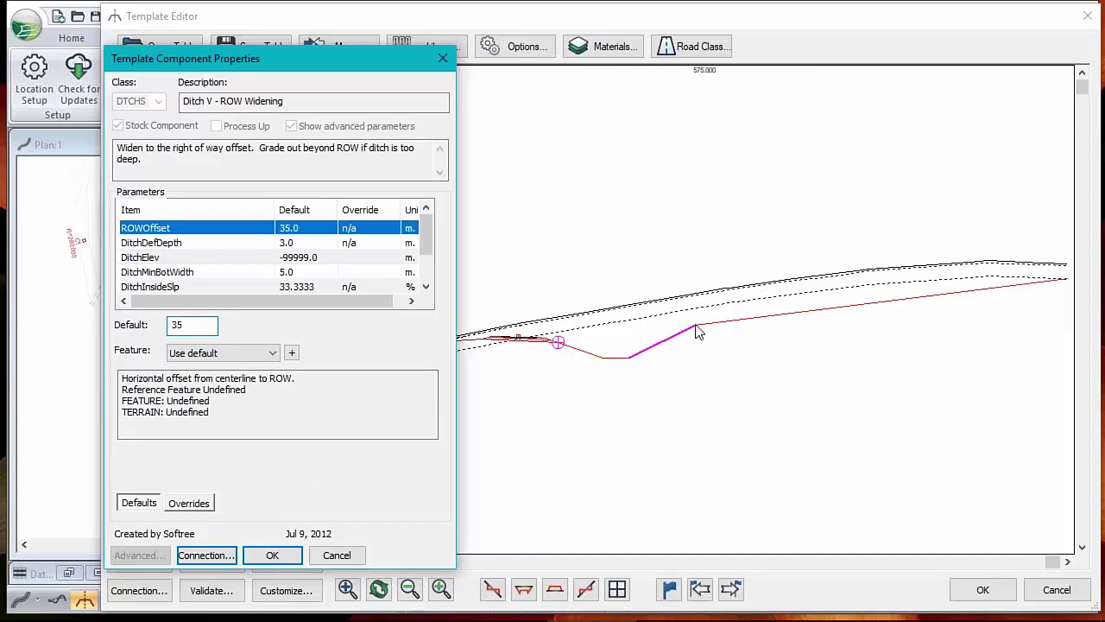
left_click(272, 555)
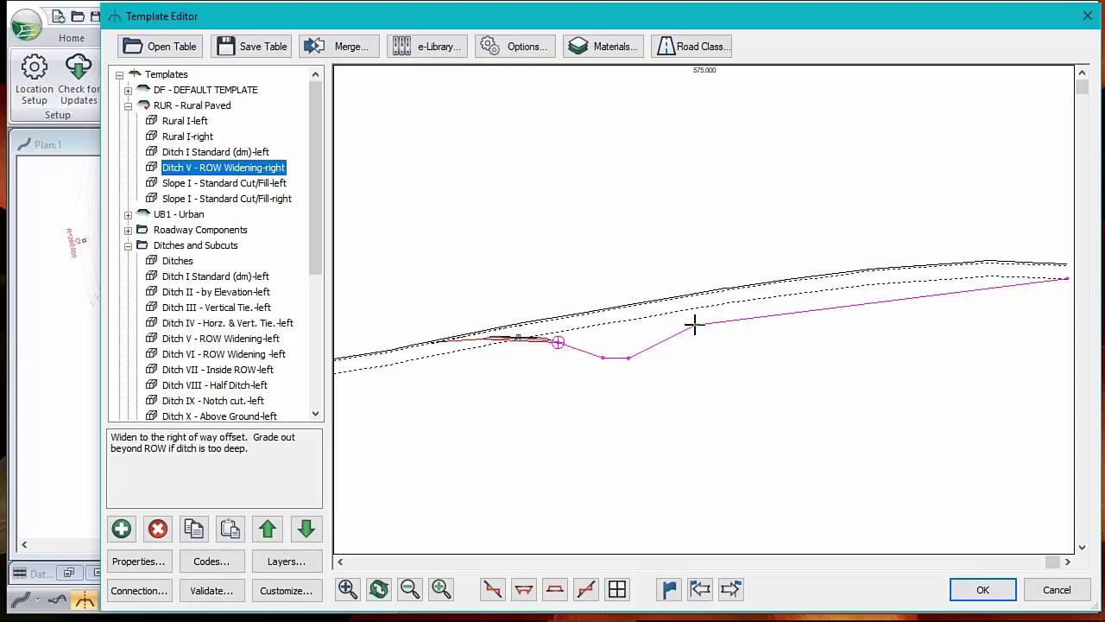
Inspect the slope break at the right-of-way offset and the outer slope of the Ditch V component in the preview.
mouse_move(695, 322)
left_click(708, 326)
mouse_move(736, 355)
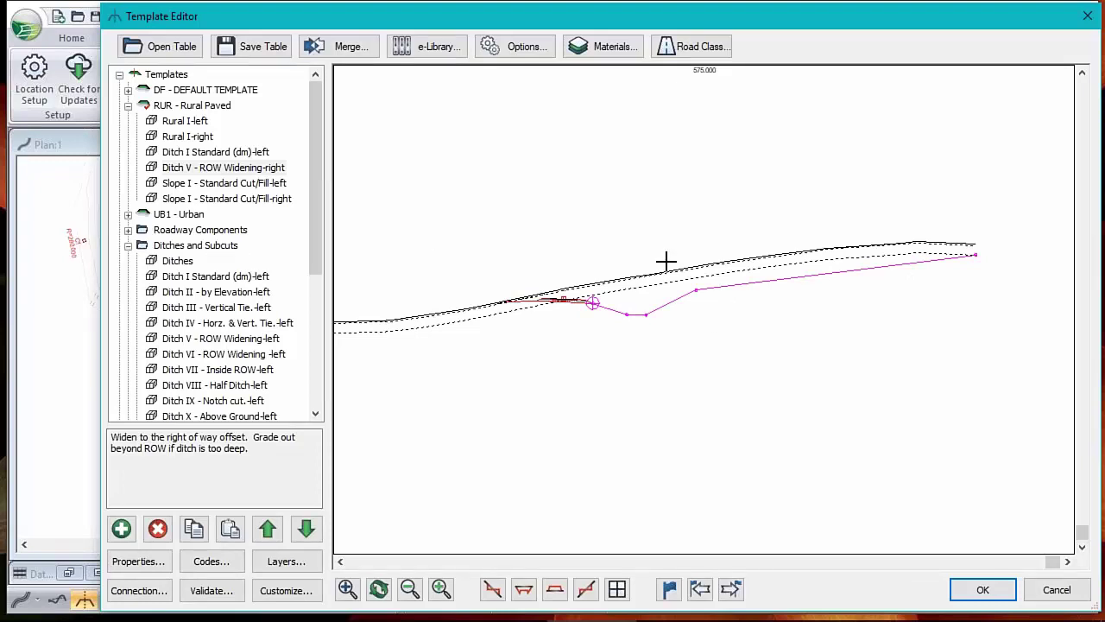
mouse_move(697, 287)
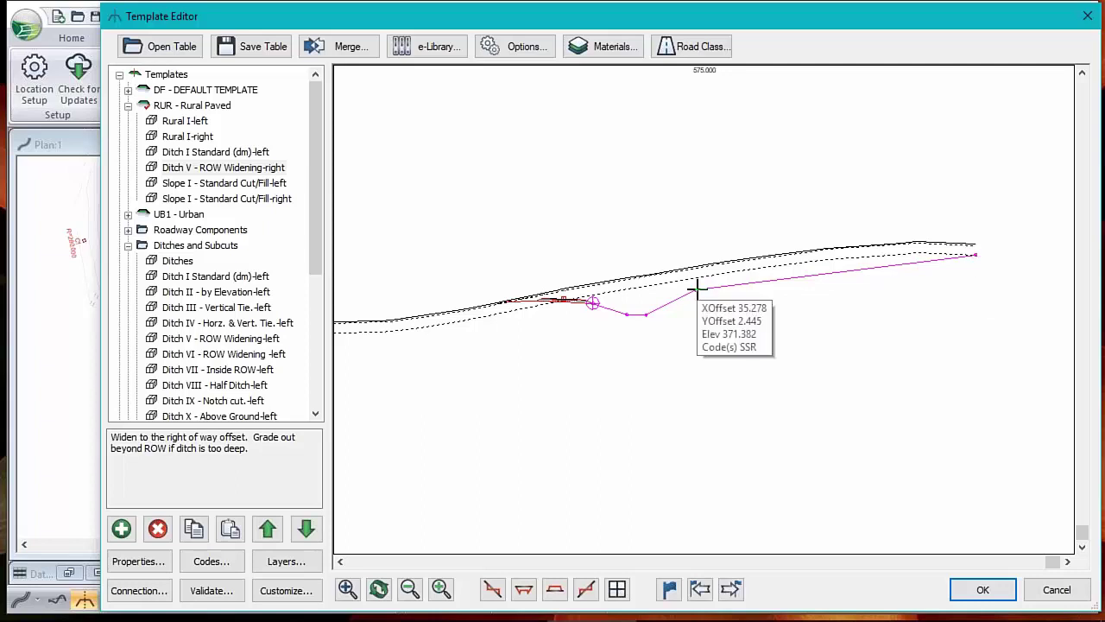
mouse_move(904, 264)
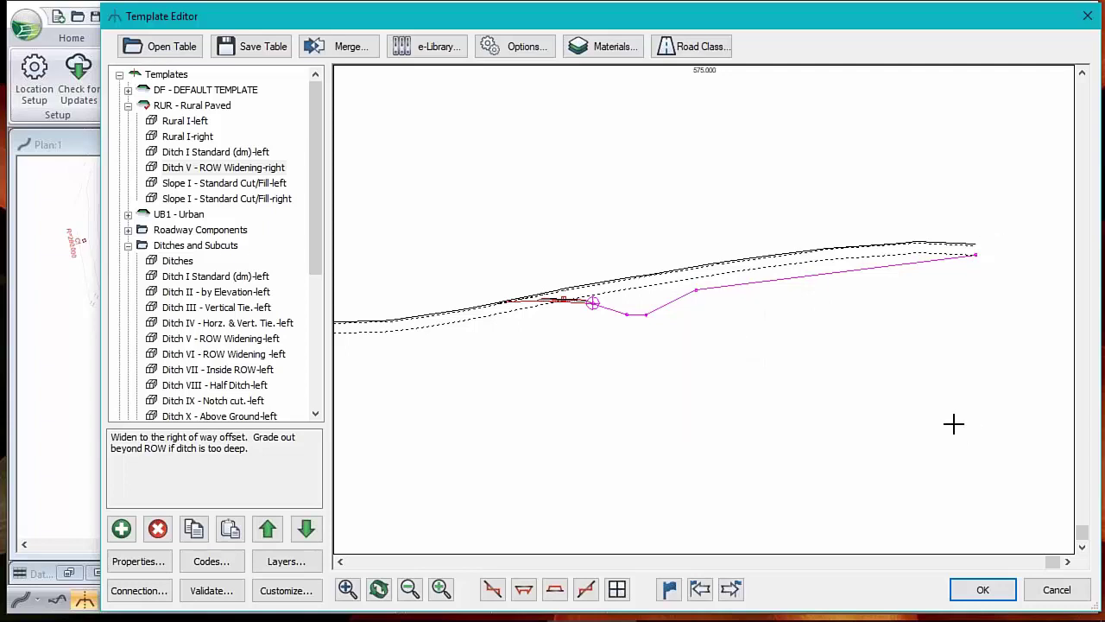
Reposition the road in the section preview, raising it slightly above the ground, to test how Ditch V - ROW Widening-right adapts.
mouse_move(565, 307)
left_mouse_down()
mouse_move(566, 275)
mouse_move(495, 266)
mouse_move(518, 308)
mouse_move(520, 285)
mouse_move(578, 305)
left_mouse_up()
scroll(578, 296, "up", 2)
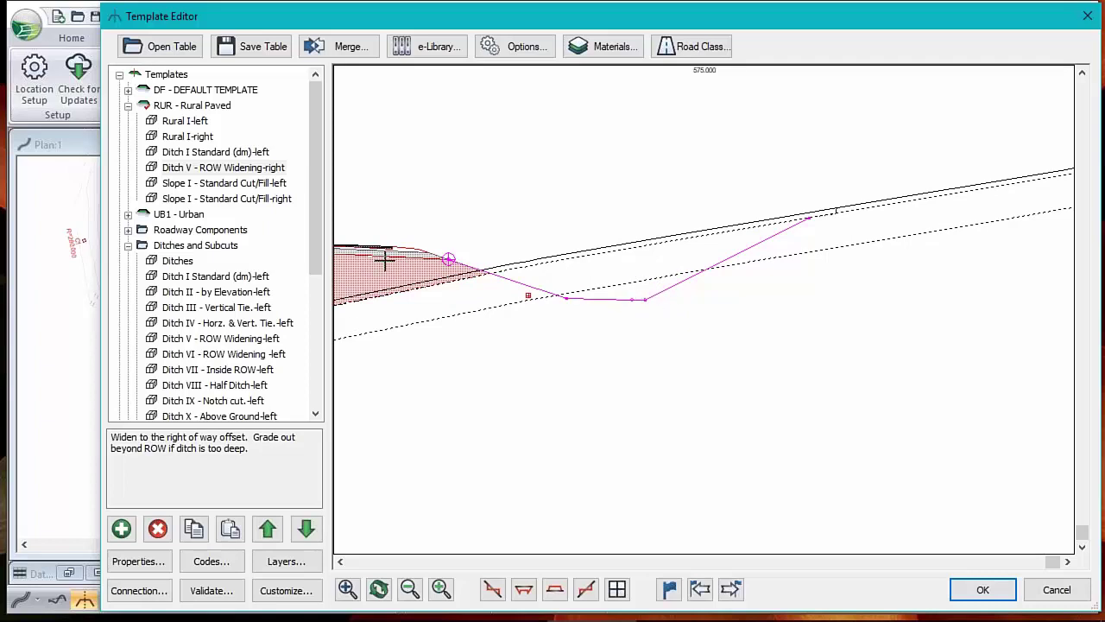
left_click_drag(385, 259, 382, 250)
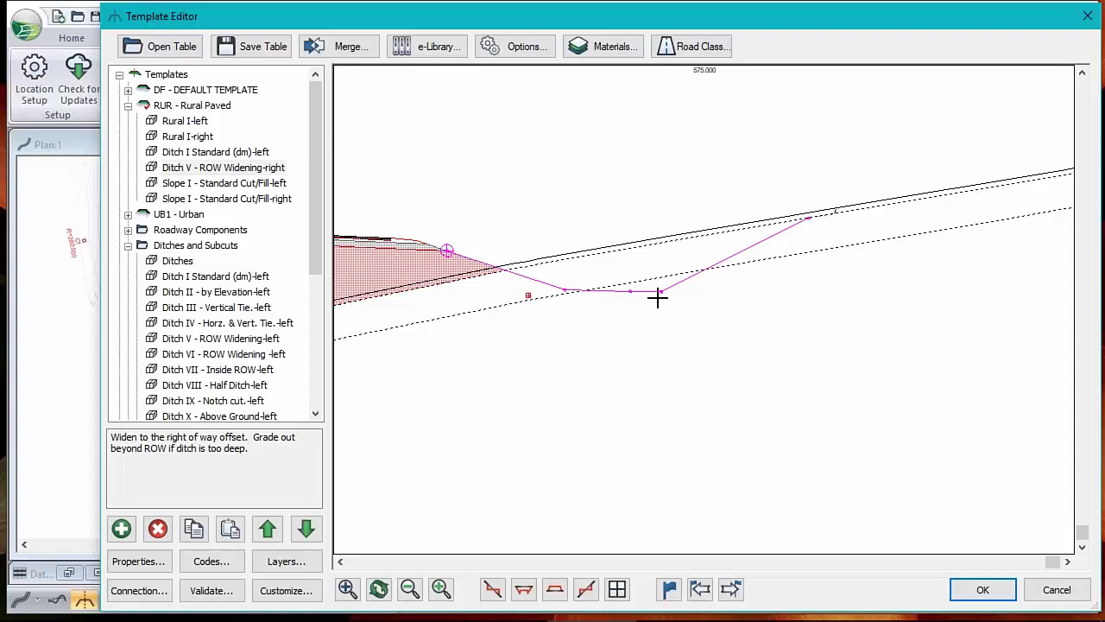
Review the description and the ROWOffset, DitchDefDepth and DitchElev parameters of Ditch V - ROW Widening-right in its component properties.
mouse_move(811, 217)
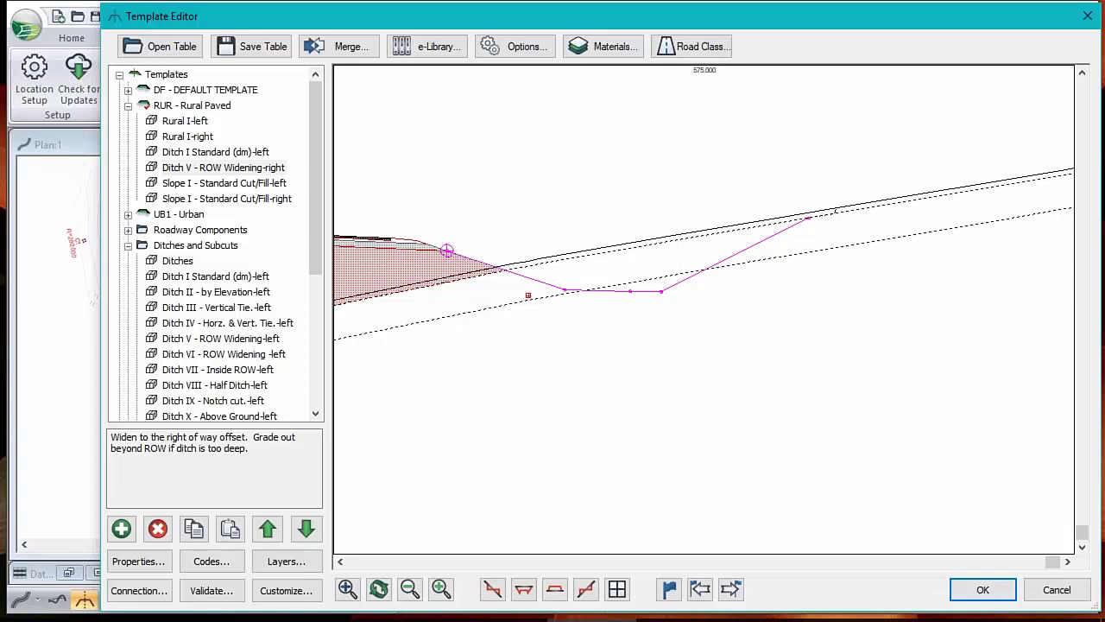
mouse_move(545, 611)
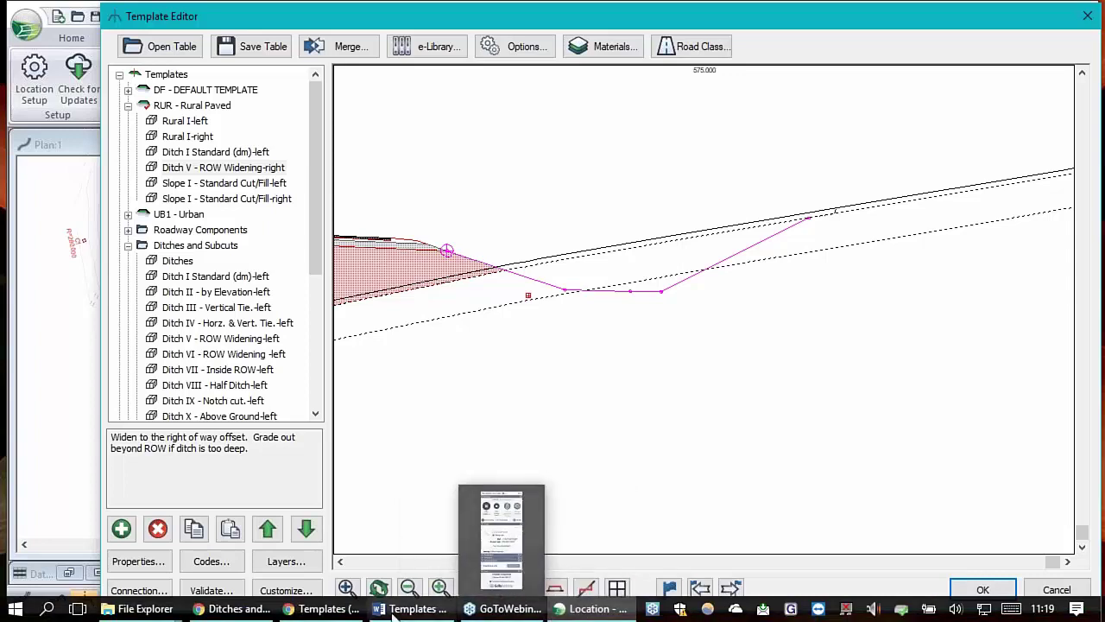
mouse_move(332, 611)
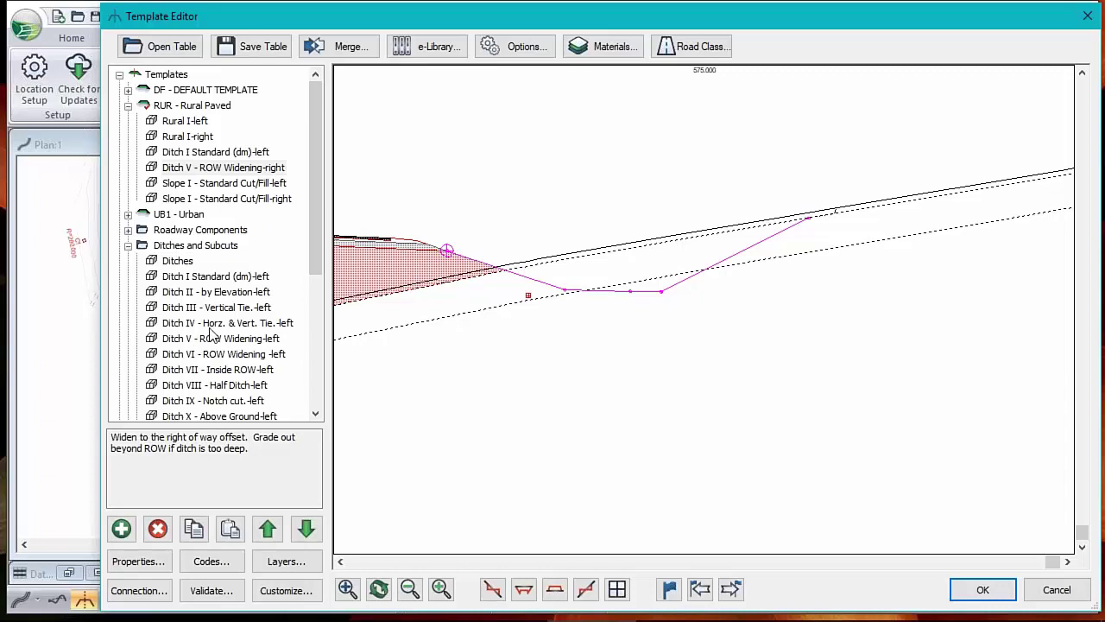
right_click(217, 169)
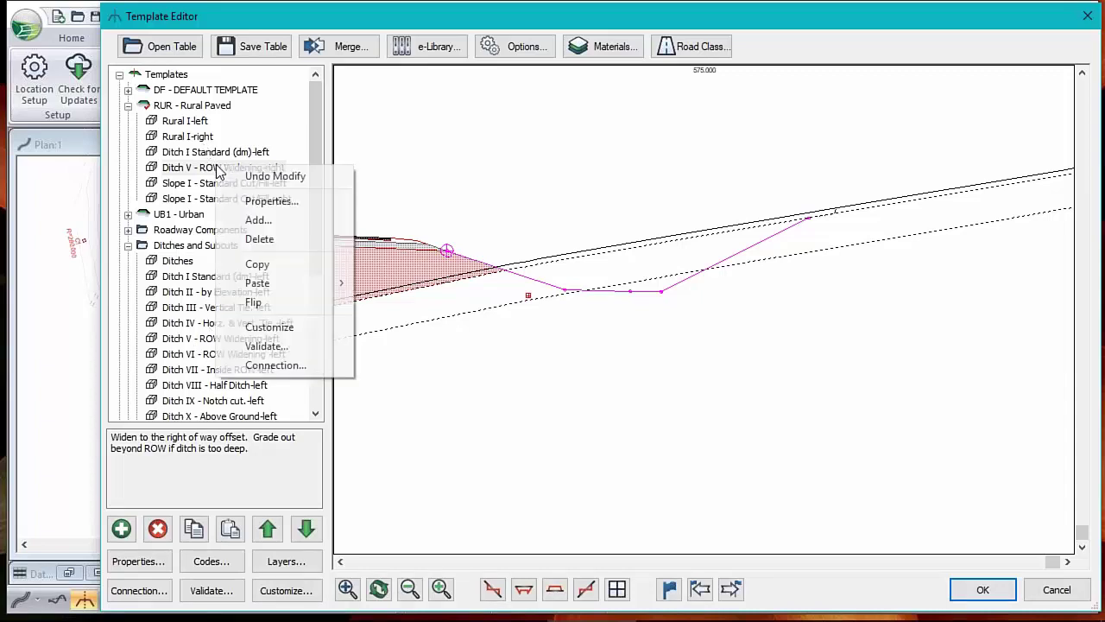
left_click(277, 207)
left_click_drag(118, 149, 155, 161)
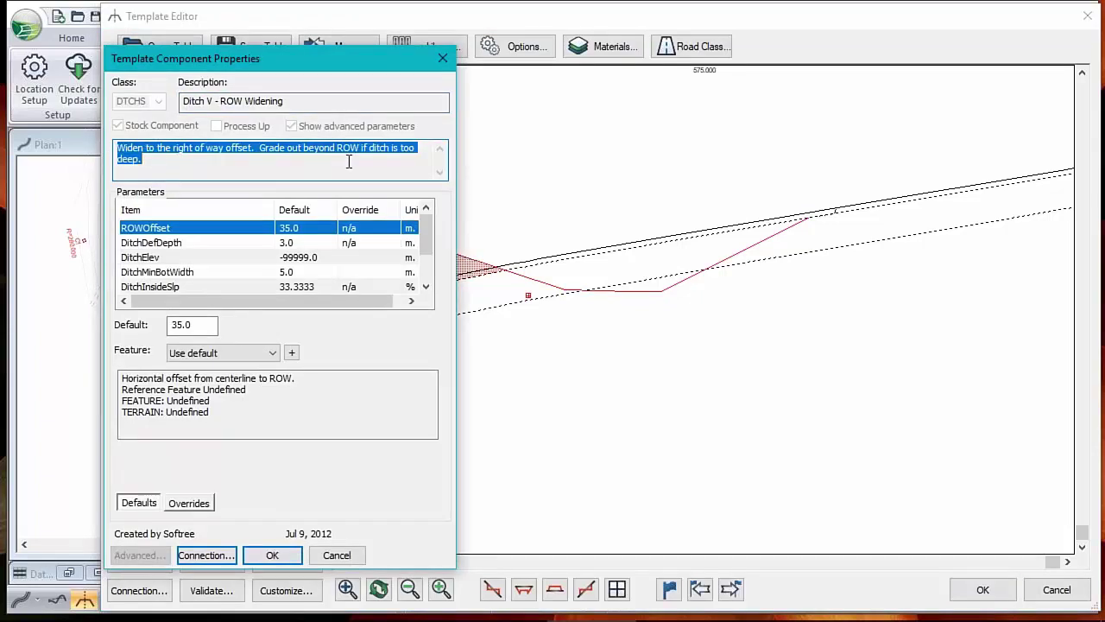
left_click(157, 246)
left_click(152, 258)
left_click(159, 229)
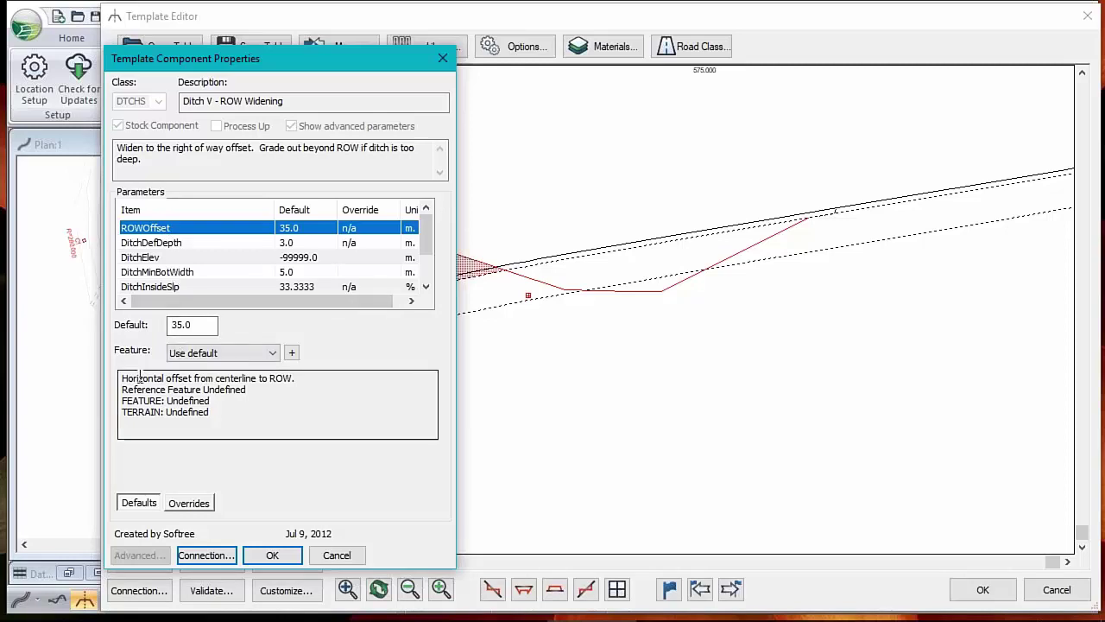
left_click_drag(120, 378, 301, 389)
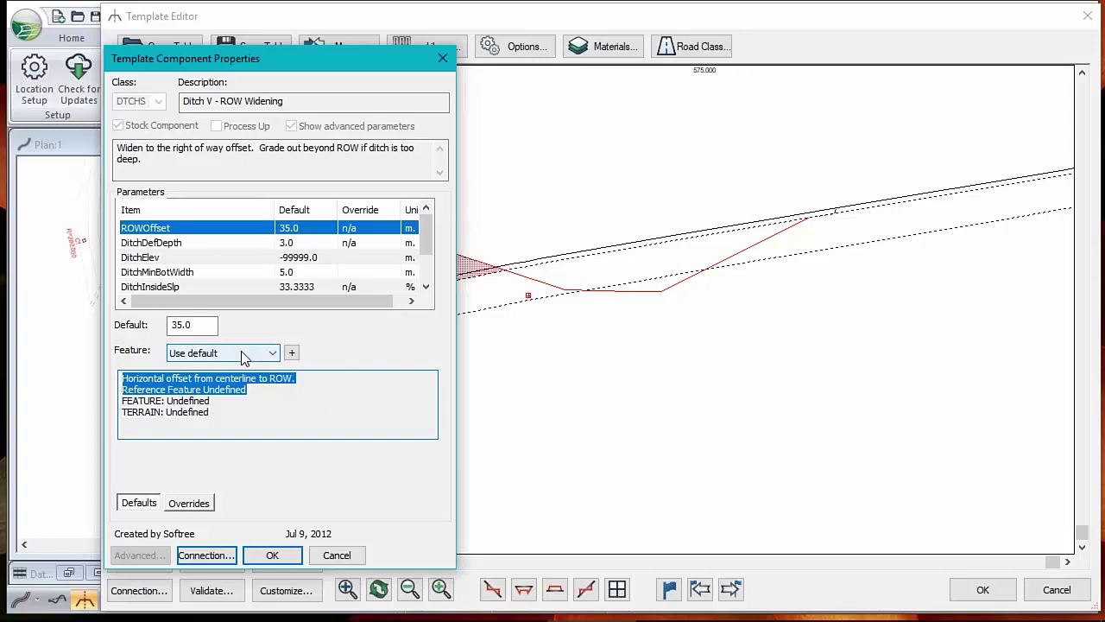
Check the default value and available reference features for ROWOffset, and leave the component properties without changes.
double_click(190, 324)
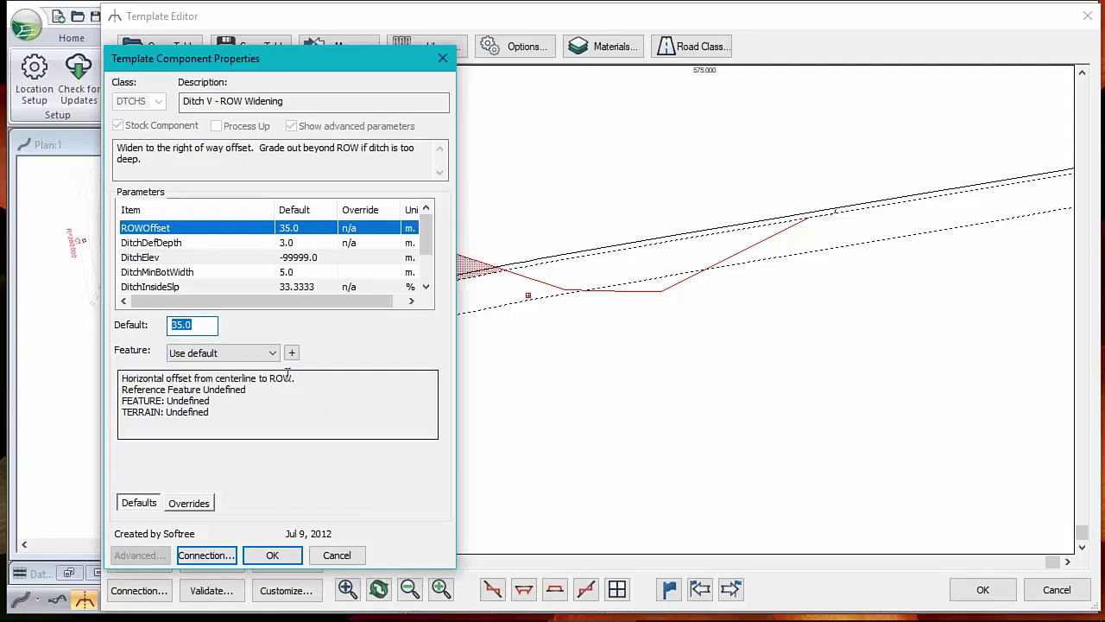
left_click(271, 352)
left_click(383, 341)
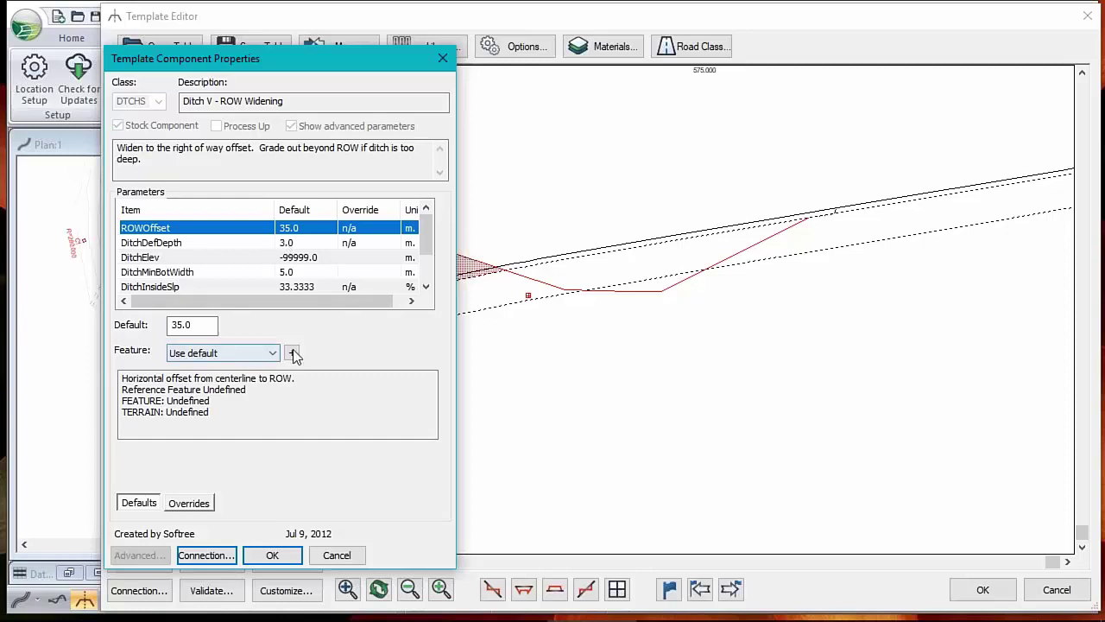
left_click(273, 353)
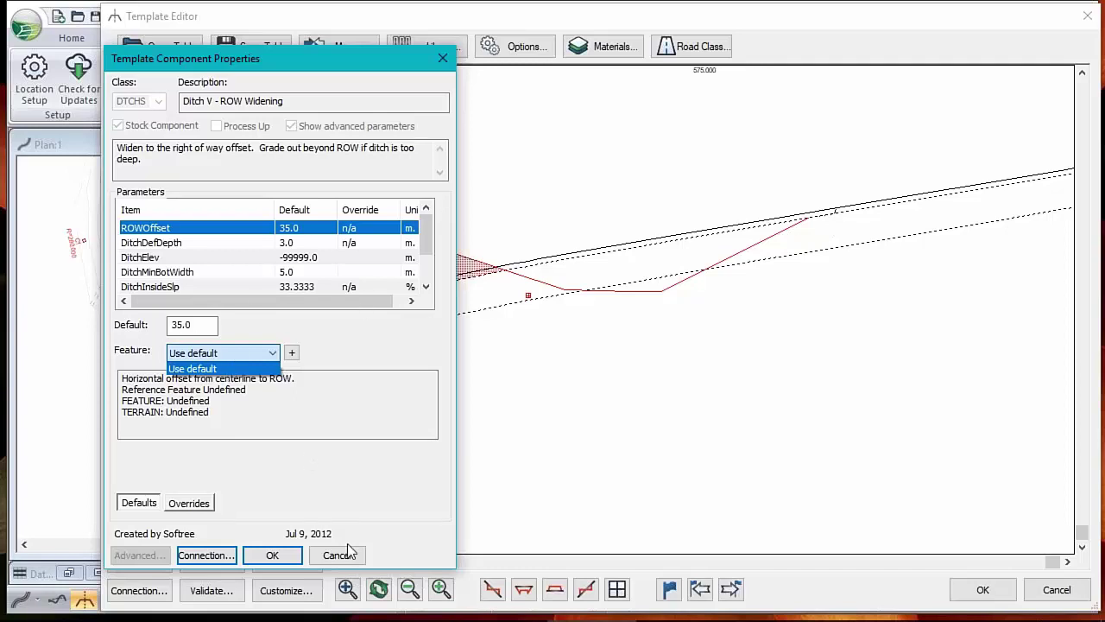
left_click(354, 354)
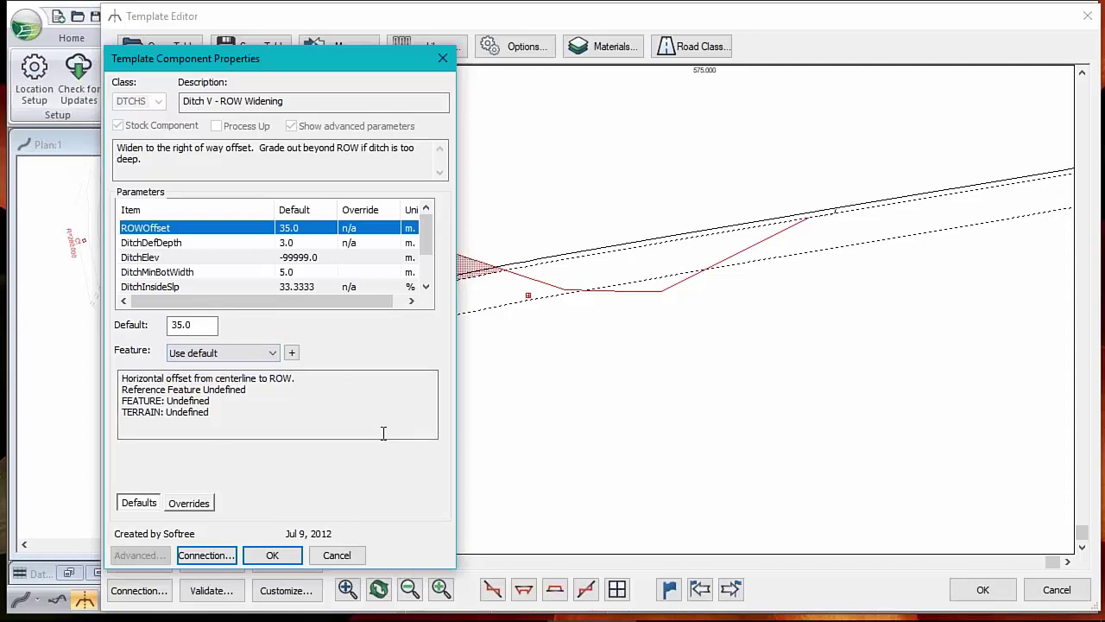
left_click(337, 556)
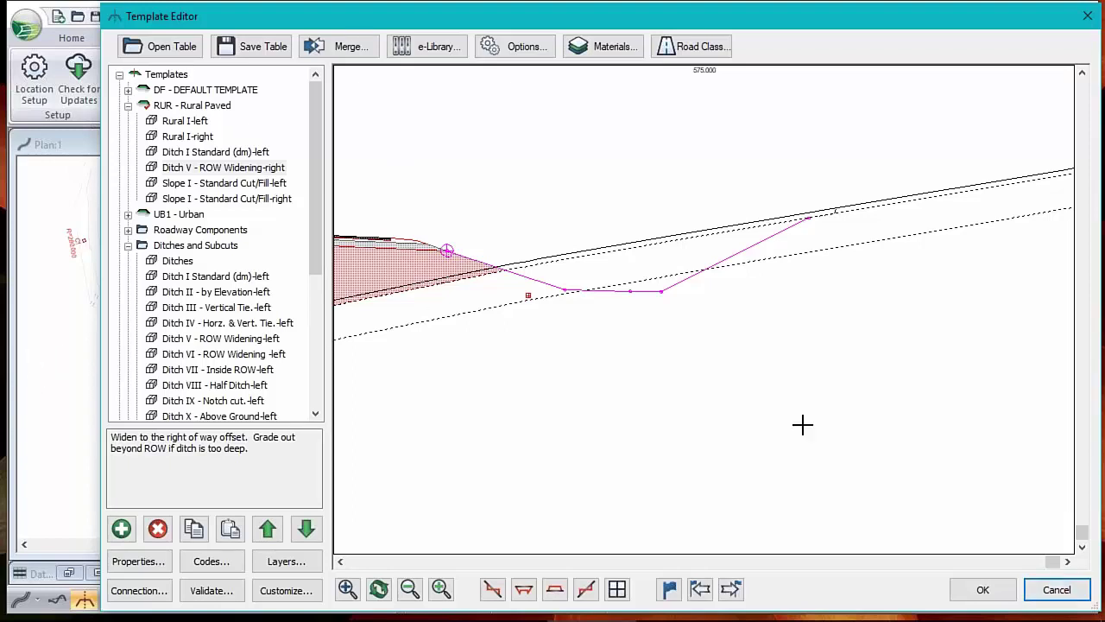
Leave the Template Editor without saving and examine the existing road lines beside the curve in the plan view.
mouse_move(1089, 619)
left_click(1067, 591)
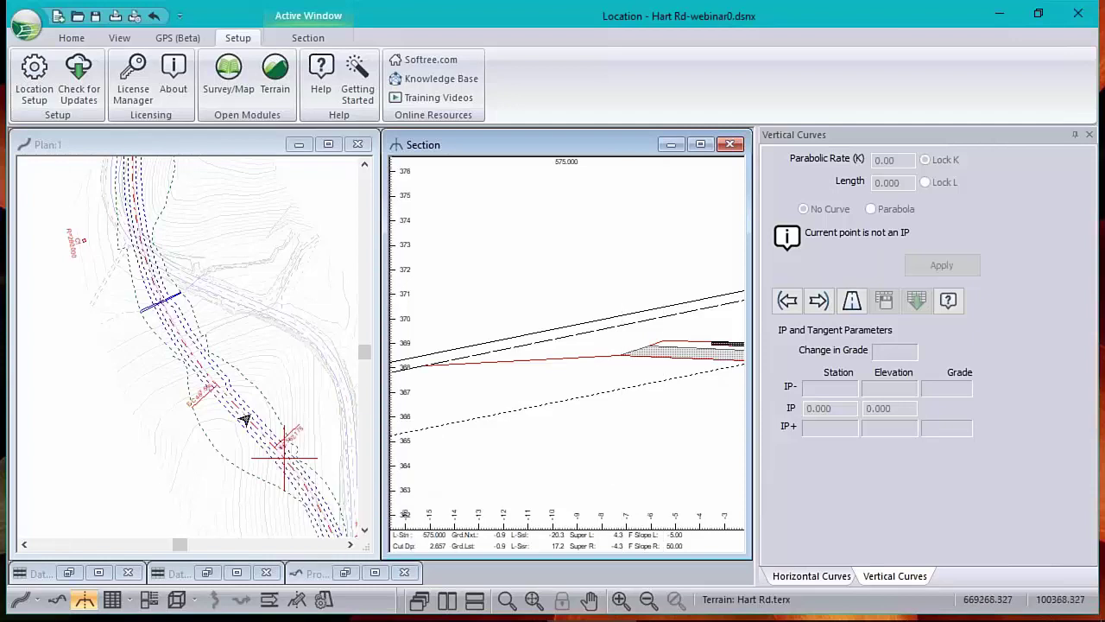
left_click(285, 457)
scroll(290, 439, "up", 5)
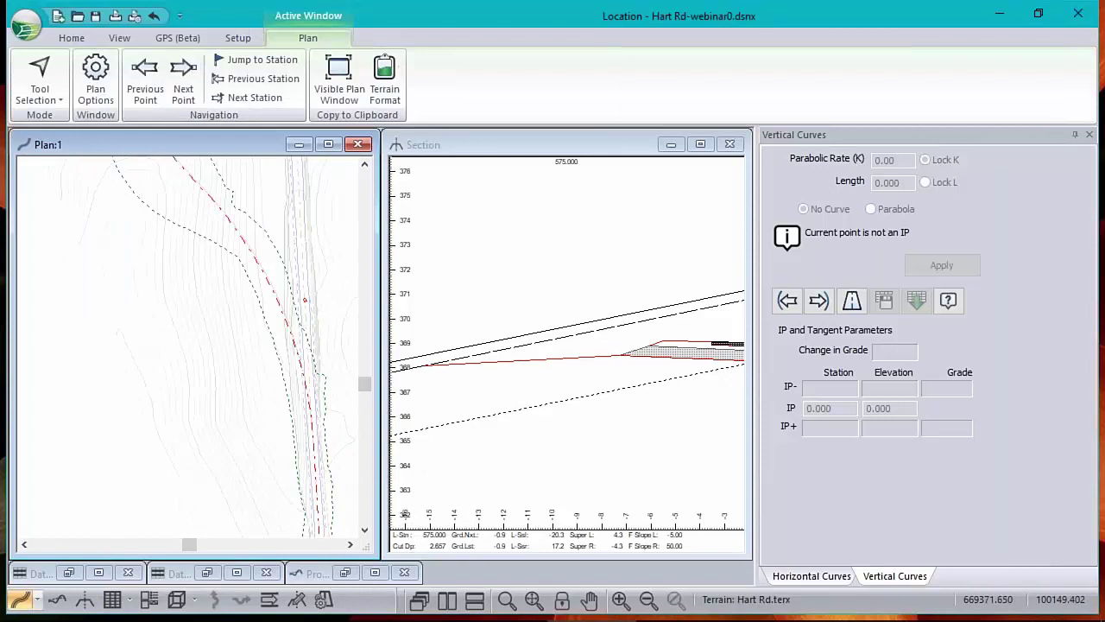
middle_click_drag(330, 428, 263, 527)
middle_click_drag(255, 207, 348, 539)
left_click_drag(348, 539, 301, 533)
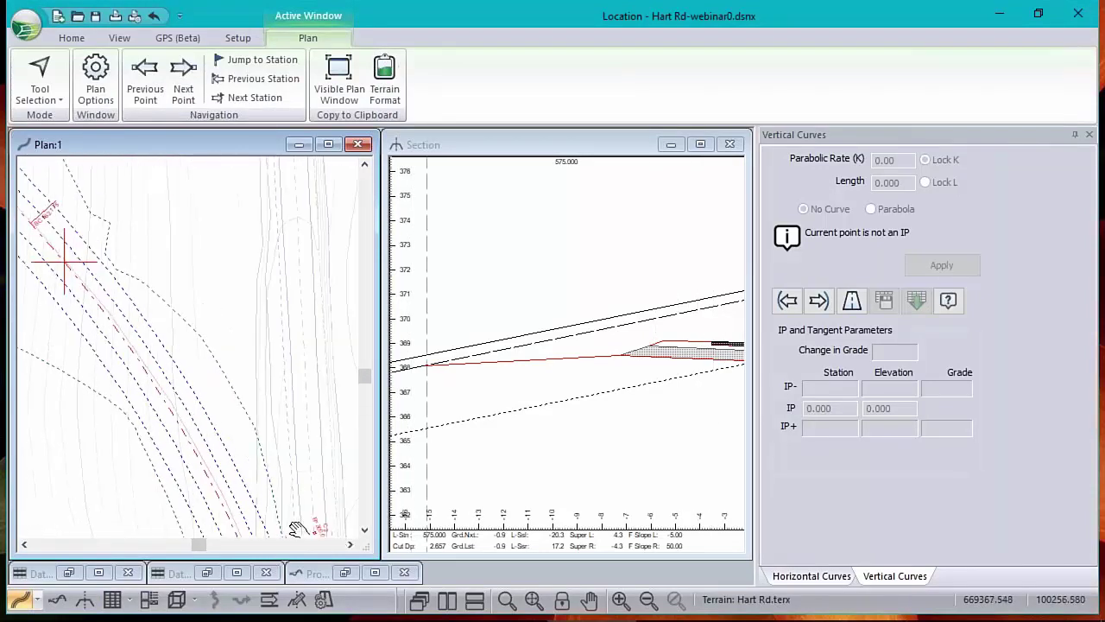
mouse_move(655, 361)
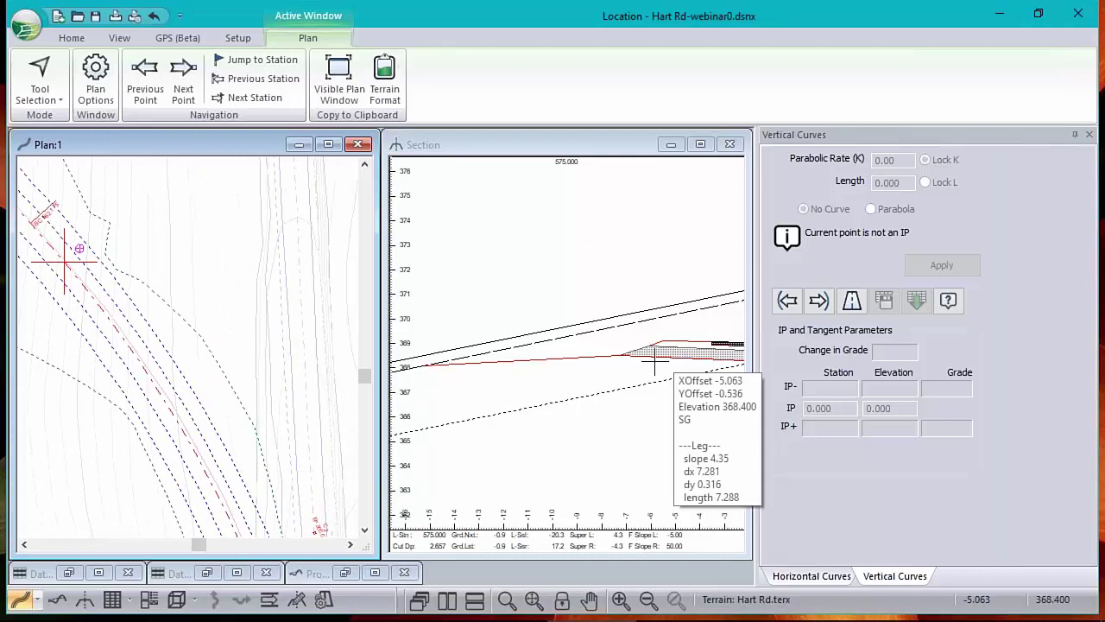
middle_click_drag(244, 423, 220, 299)
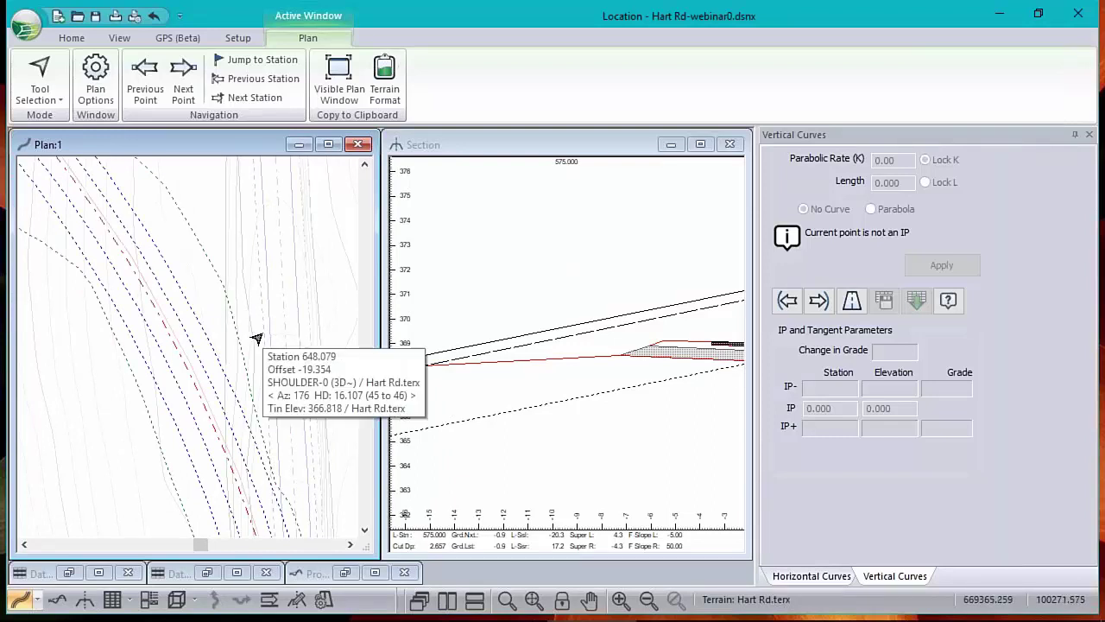
mouse_move(262, 341)
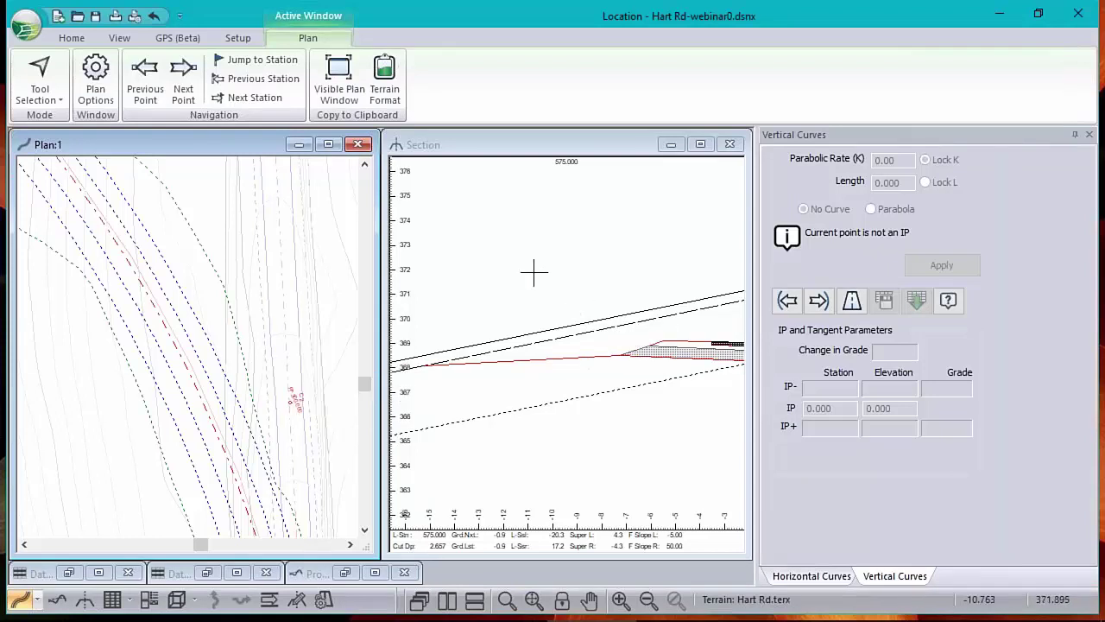
Make station 665 current in the plan, show its whole cross section, and identify the existing road edge line beside it.
left_click(695, 342)
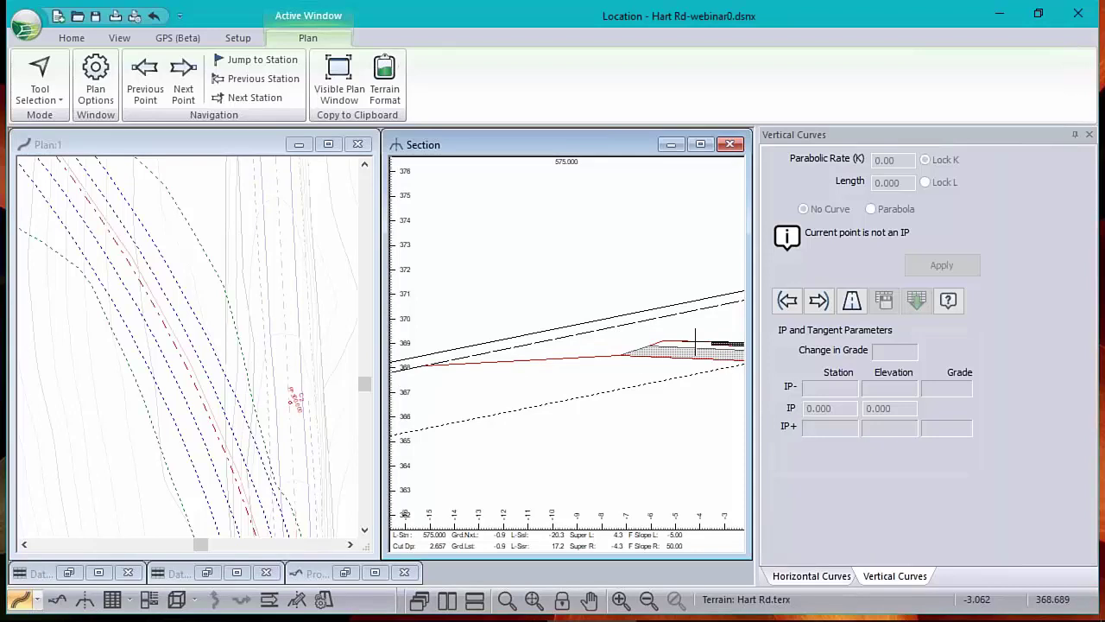
left_click(213, 436)
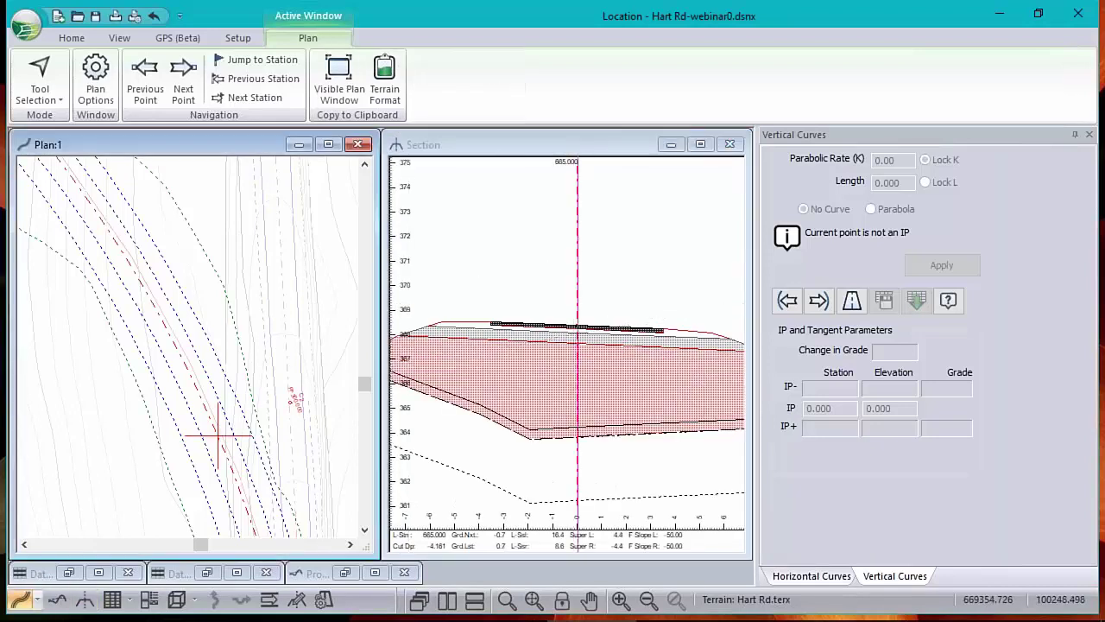
scroll(572, 294, "down", 4)
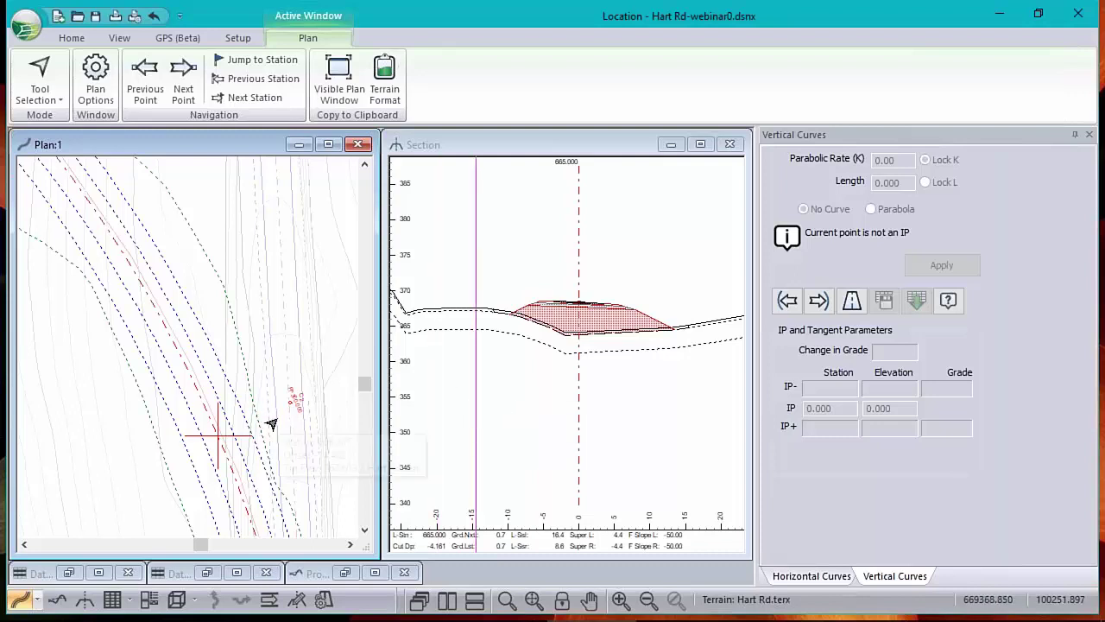
mouse_move(268, 417)
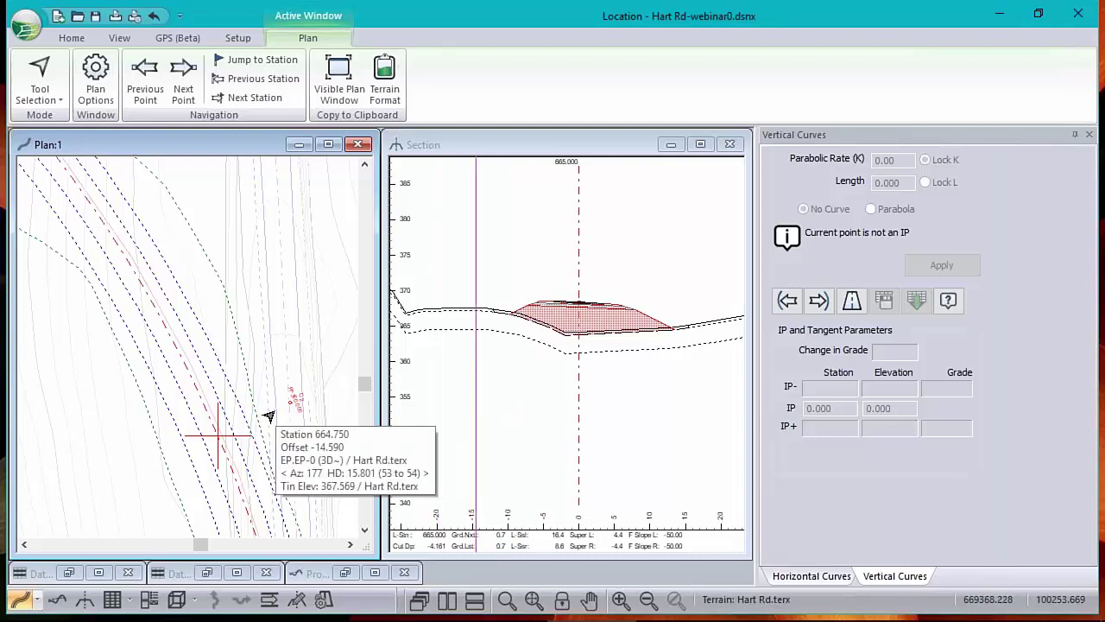
Enable reference features in the section window options and activate RF 1 with its intersection displayed.
right_click(544, 264)
left_click(611, 428)
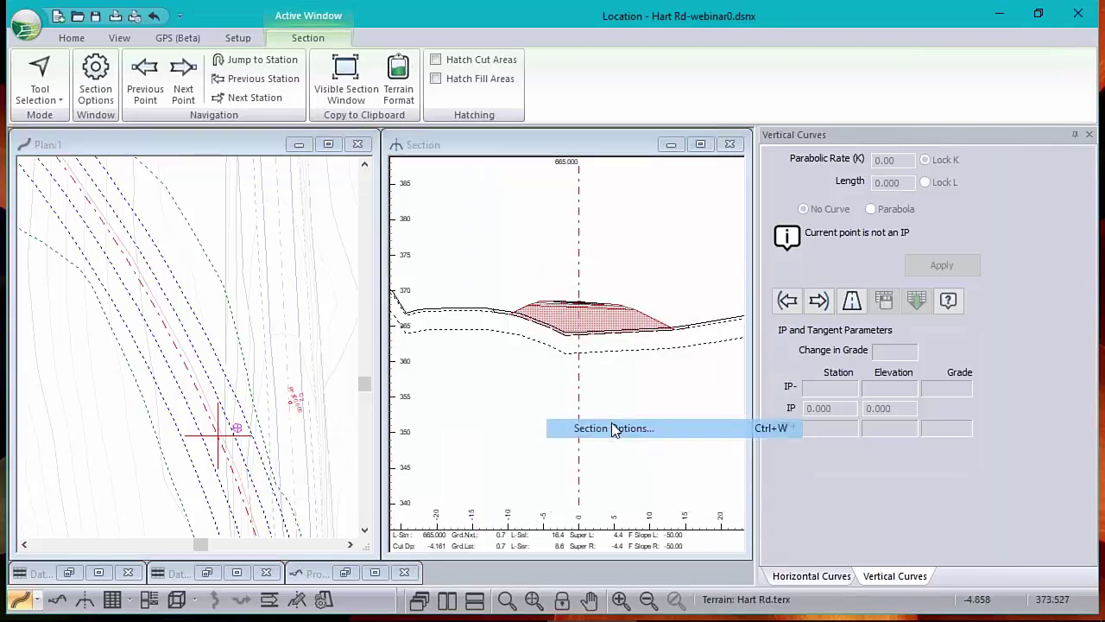
left_click(583, 327)
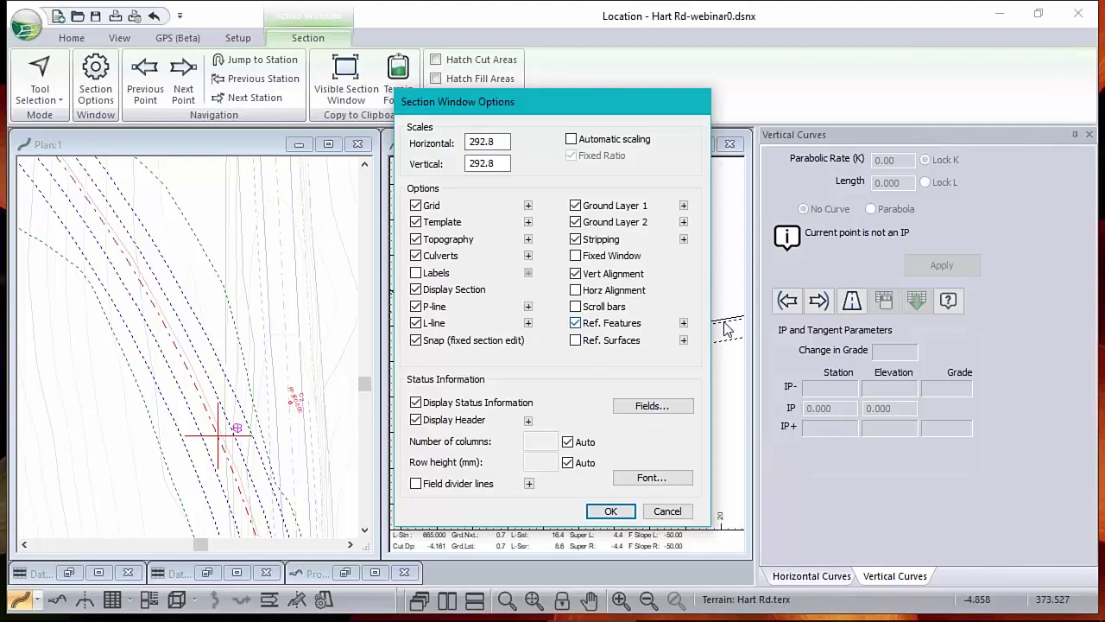
left_click(684, 323)
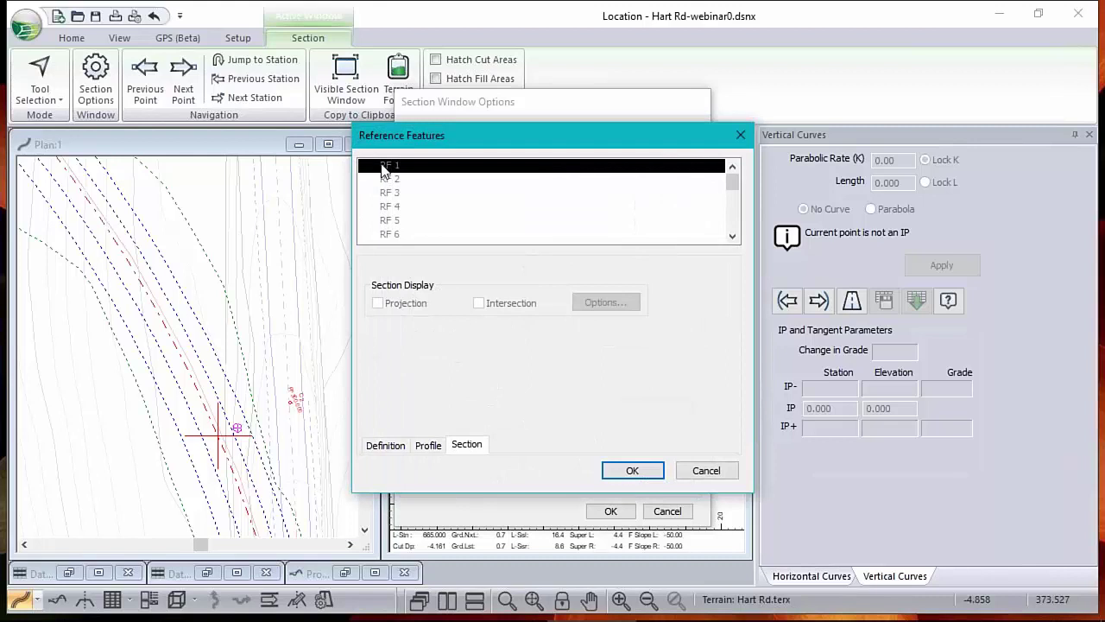
left_click(386, 165)
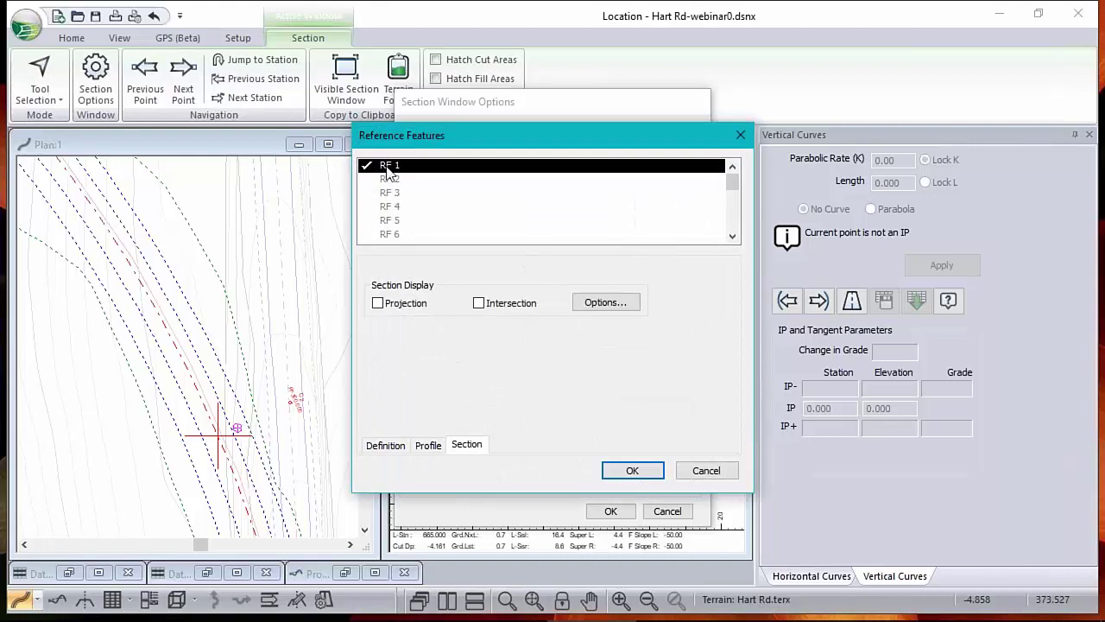
left_click(480, 304)
Set the section display of RF 1 to a Benchmark symbol in purple.
left_click(605, 302)
left_click(669, 360)
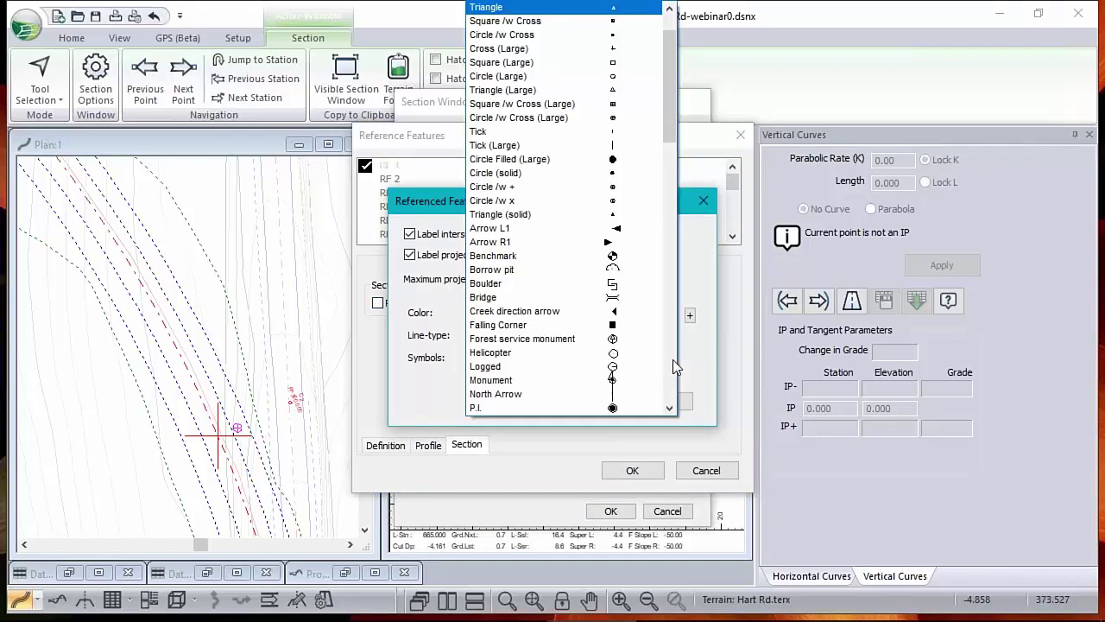
left_click(605, 256)
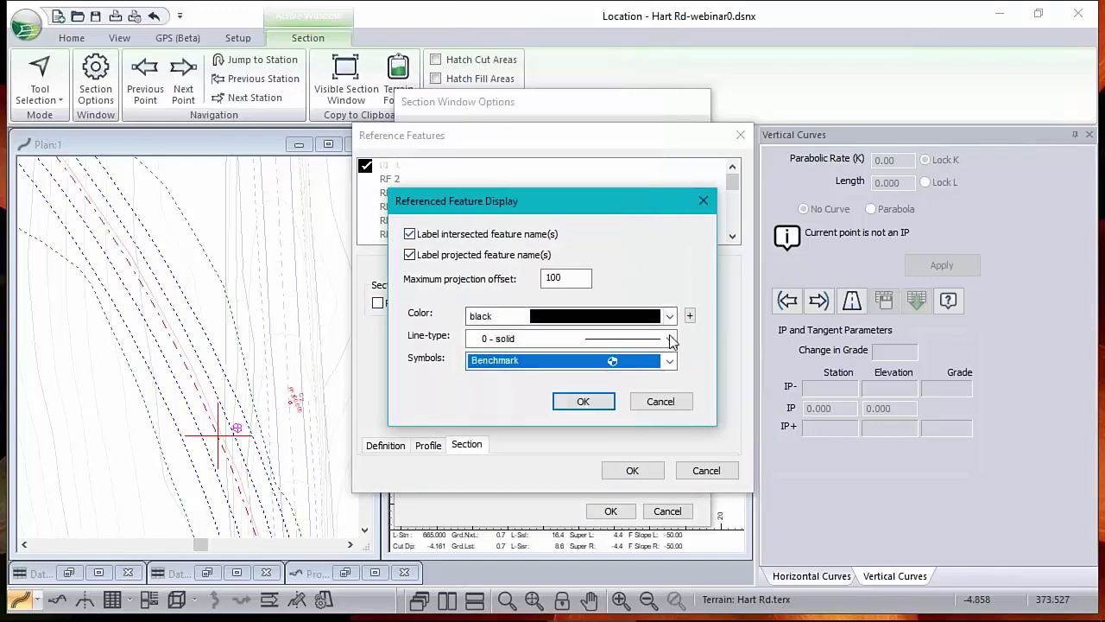
left_click(671, 315)
left_click(596, 77)
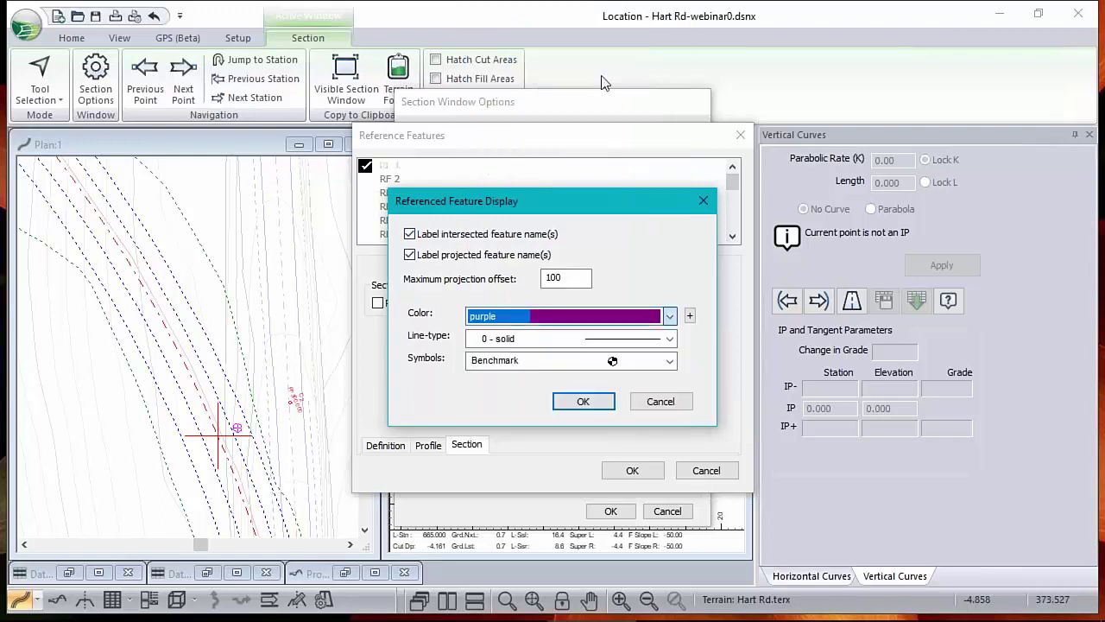
left_click(584, 401)
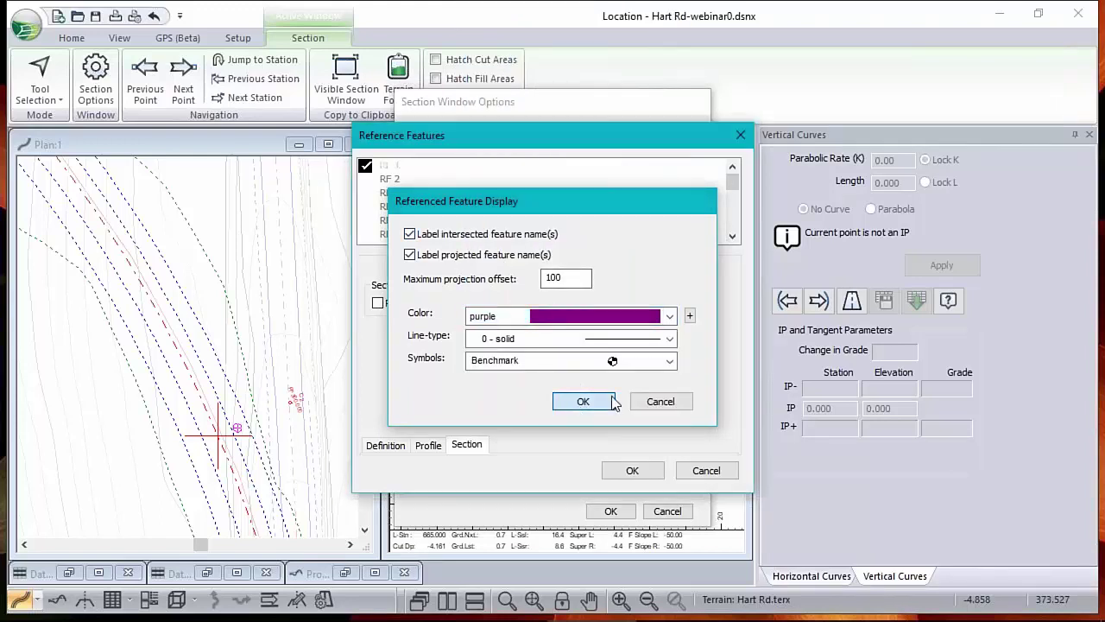
Review the reference terrains available for RF 1's definition without changing the selection.
left_click(385, 446)
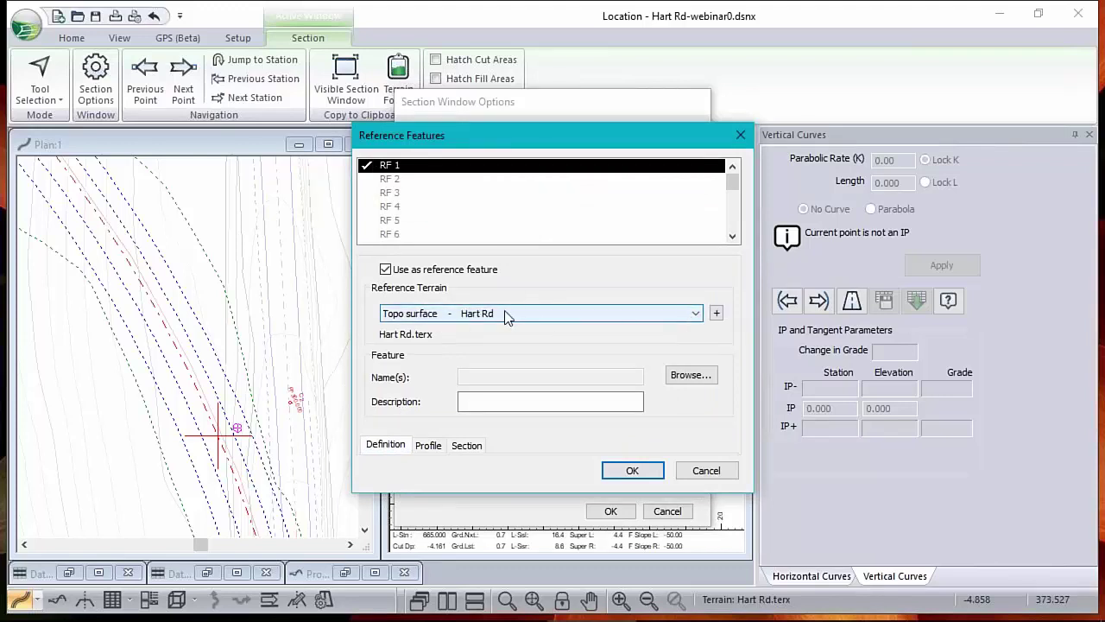
left_click(716, 313)
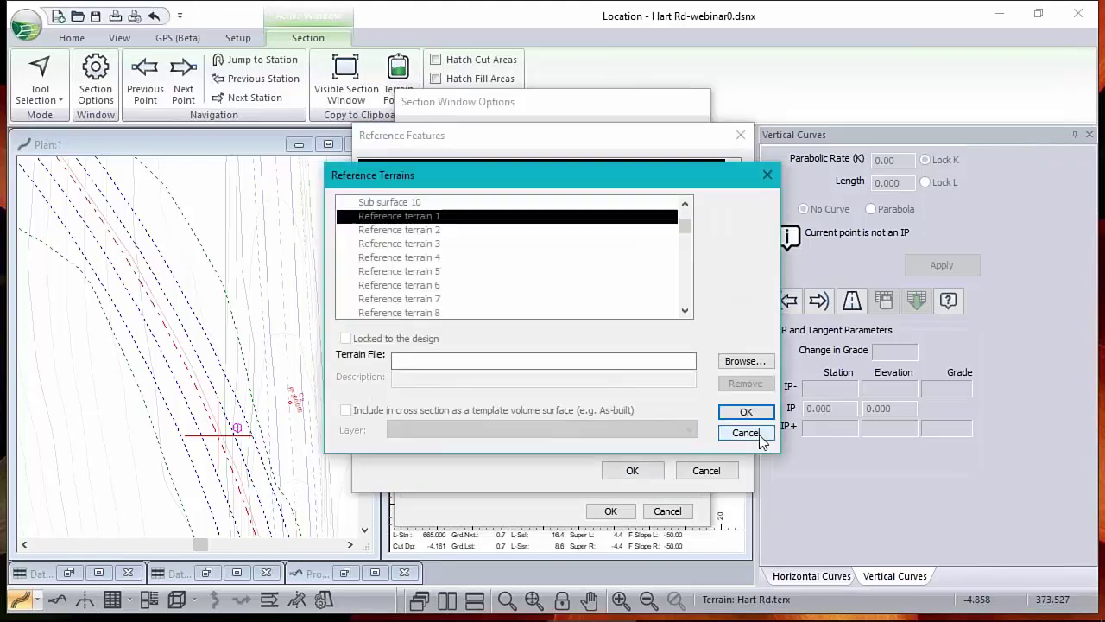
left_click(747, 432)
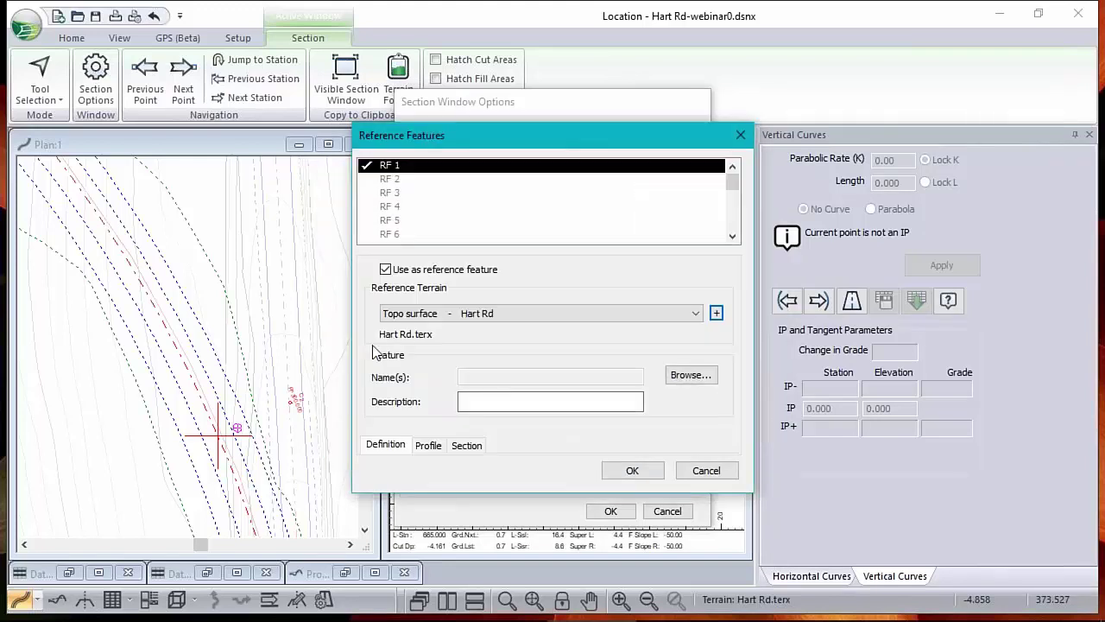
left_click(695, 377)
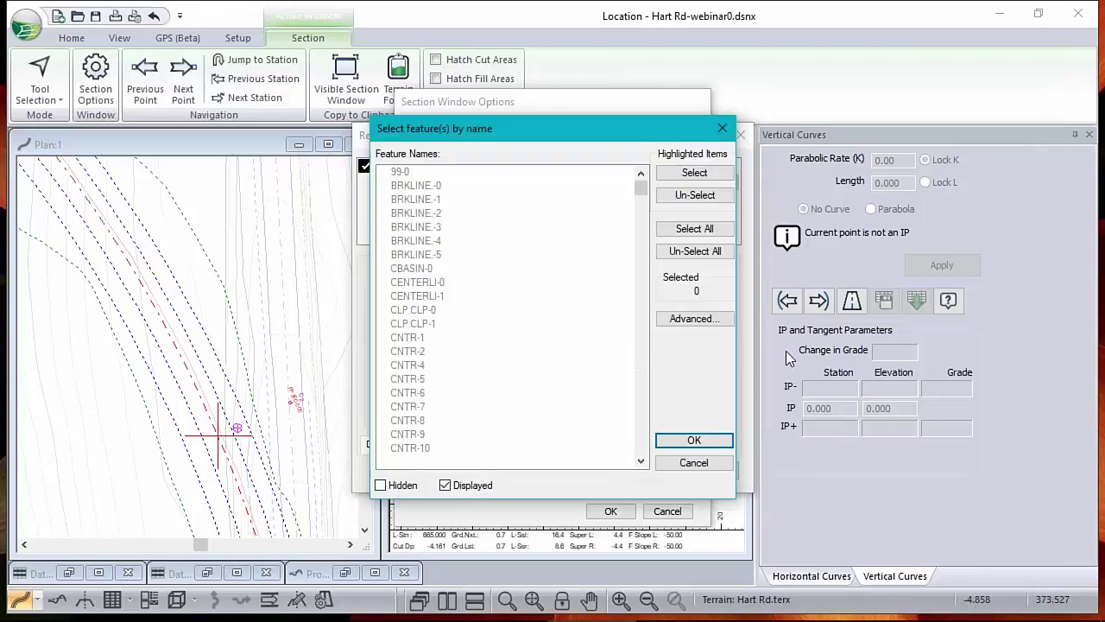
left_click(426, 362)
key("e")
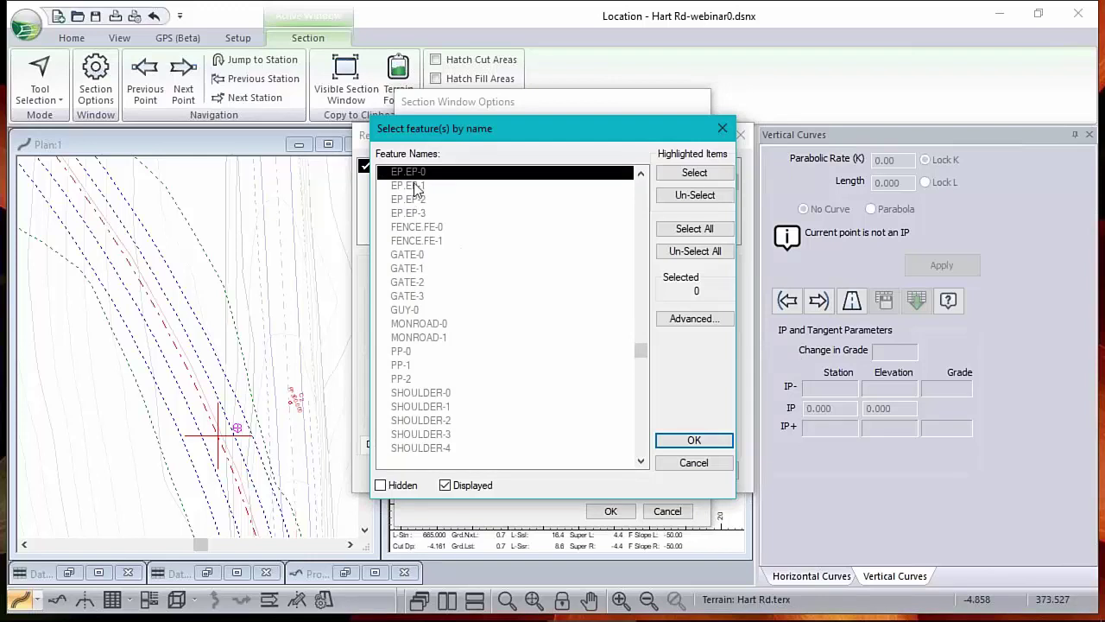
scroll(457, 199, "up", 2)
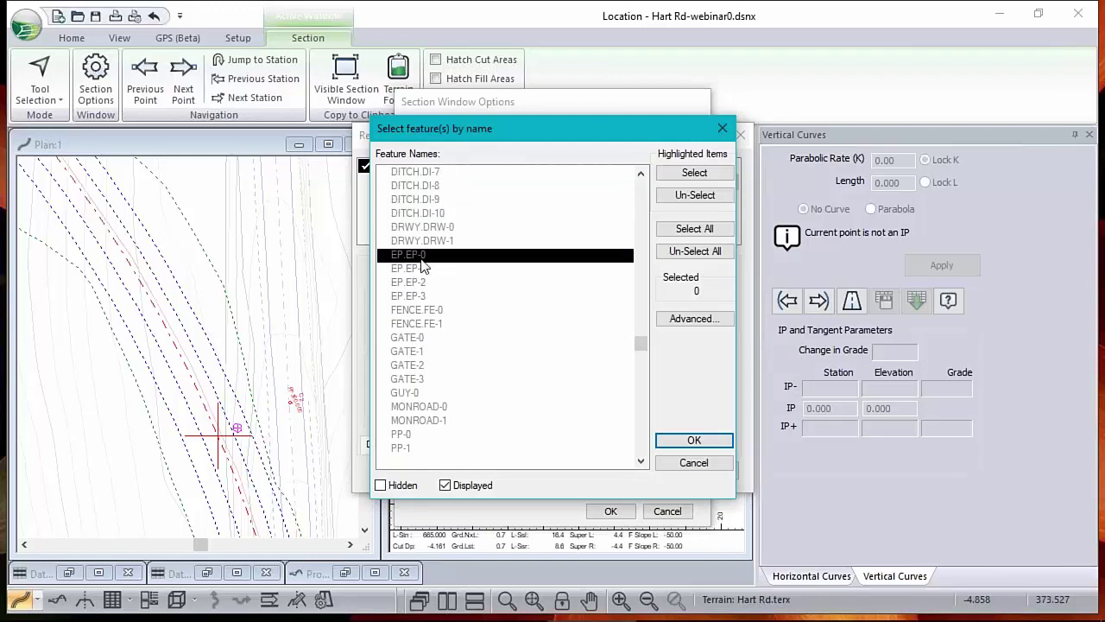
left_click(418, 298, "shift")
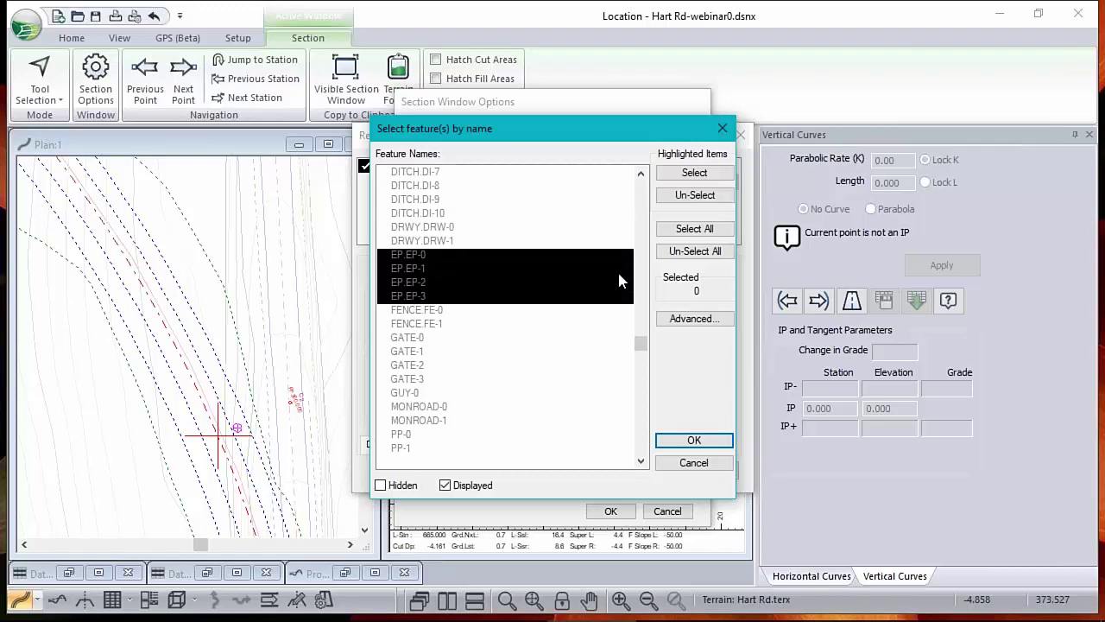
left_click(696, 174)
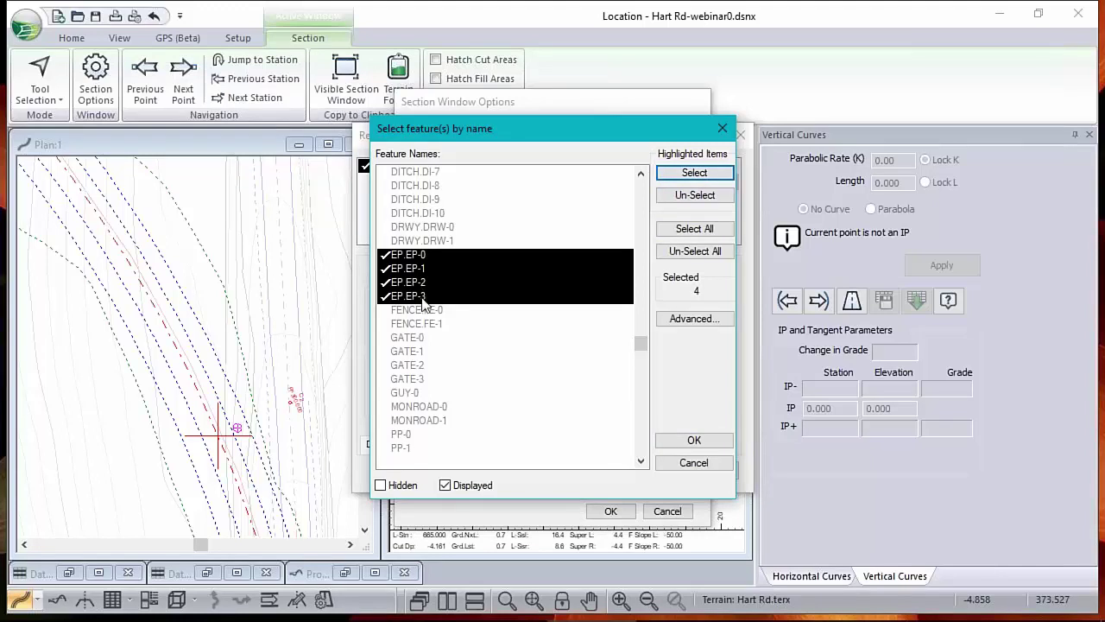
left_click(406, 339)
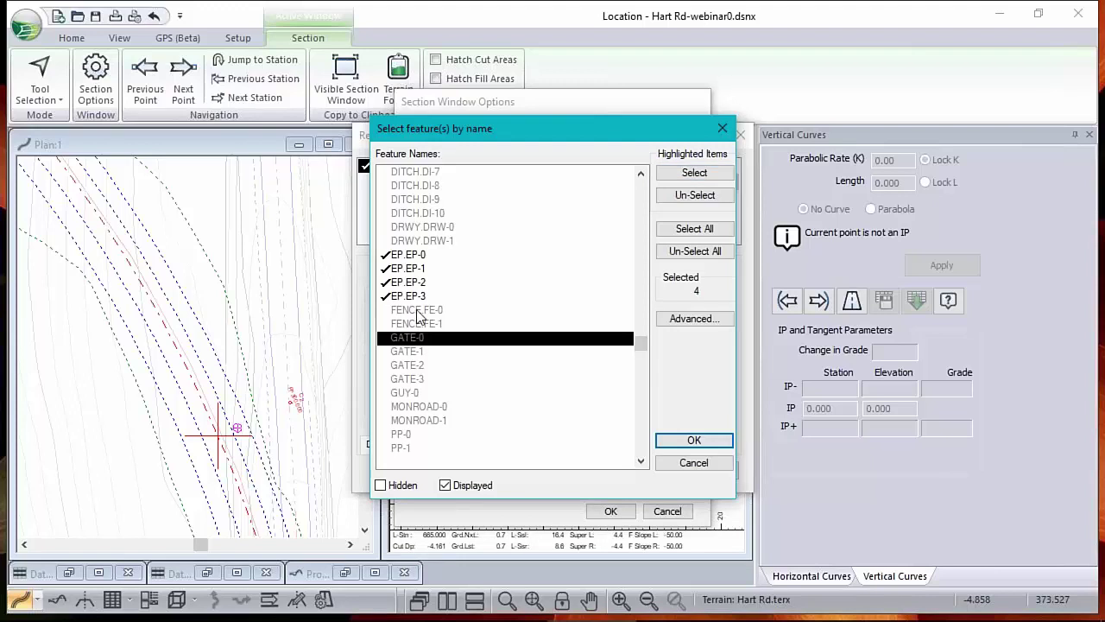
left_click(715, 323)
left_click(708, 463)
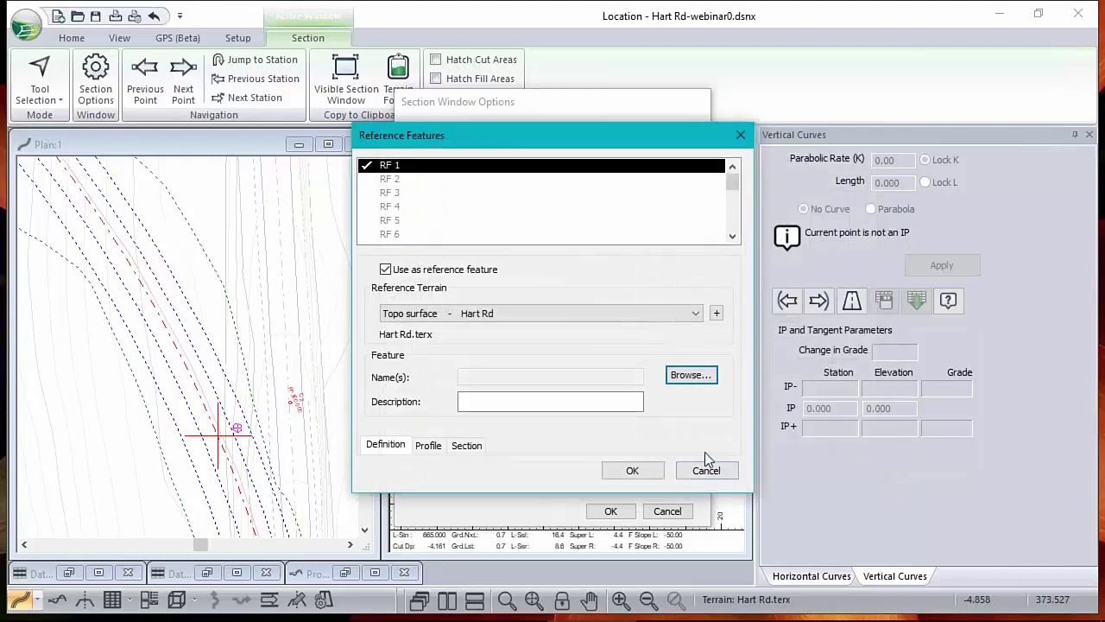
Assign the existing pavement edge features EP.EP-0 through EP.EP-3 to RF 1.
left_click(687, 374)
left_click(453, 322)
key("e")
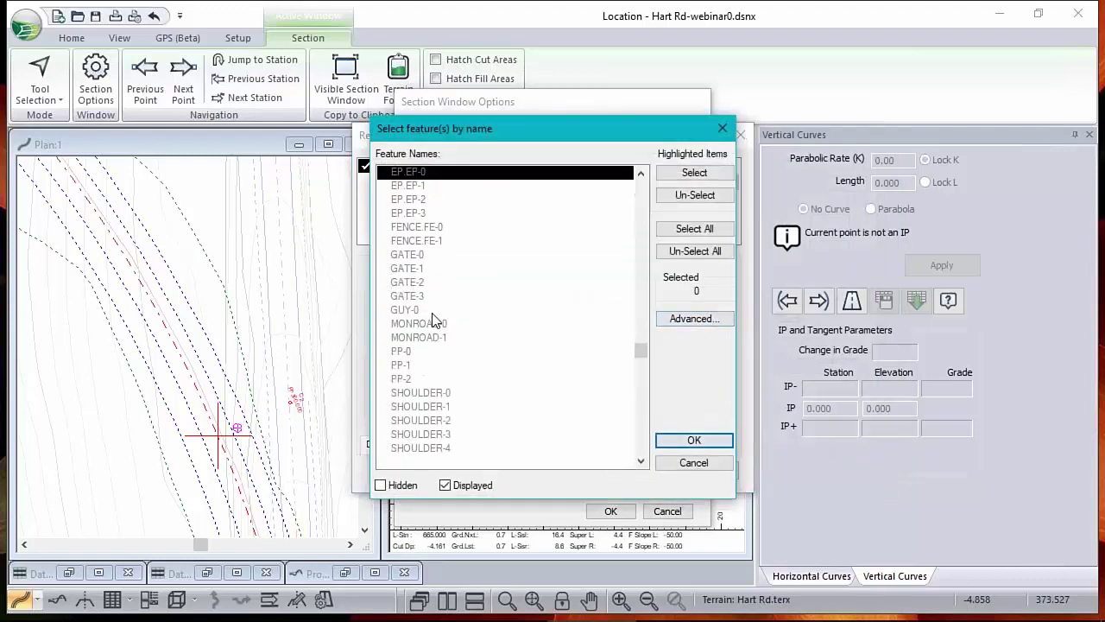
left_click(411, 214, "shift")
left_click(702, 173)
left_click(702, 442)
Describe RF 1 as "old edge pavement" and apply the reference feature and section window options.
left_click(551, 399)
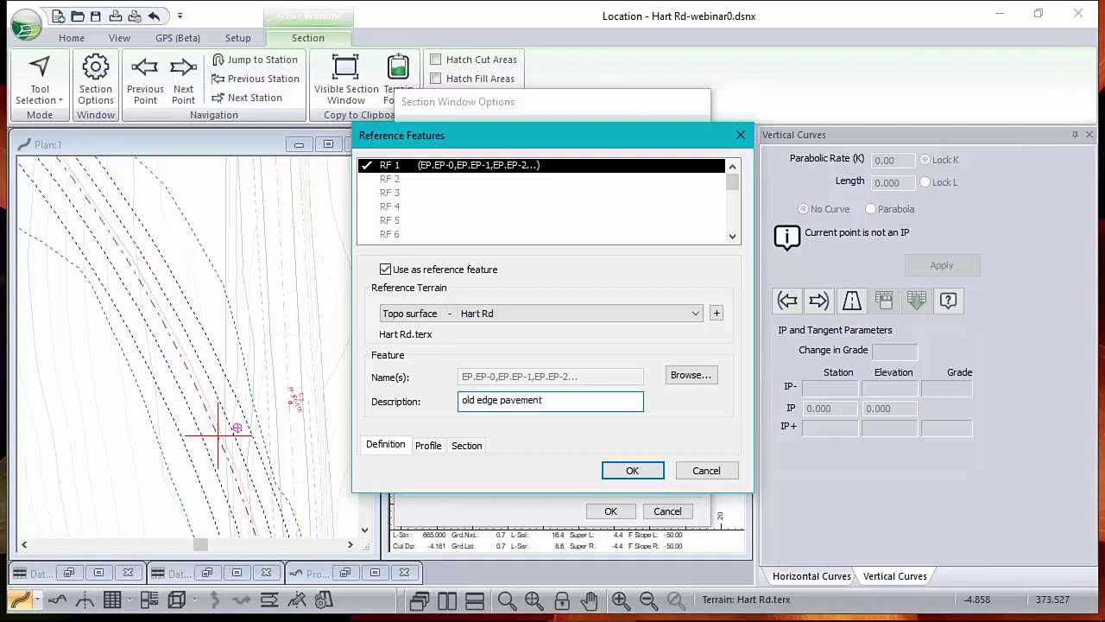
left_click(635, 471)
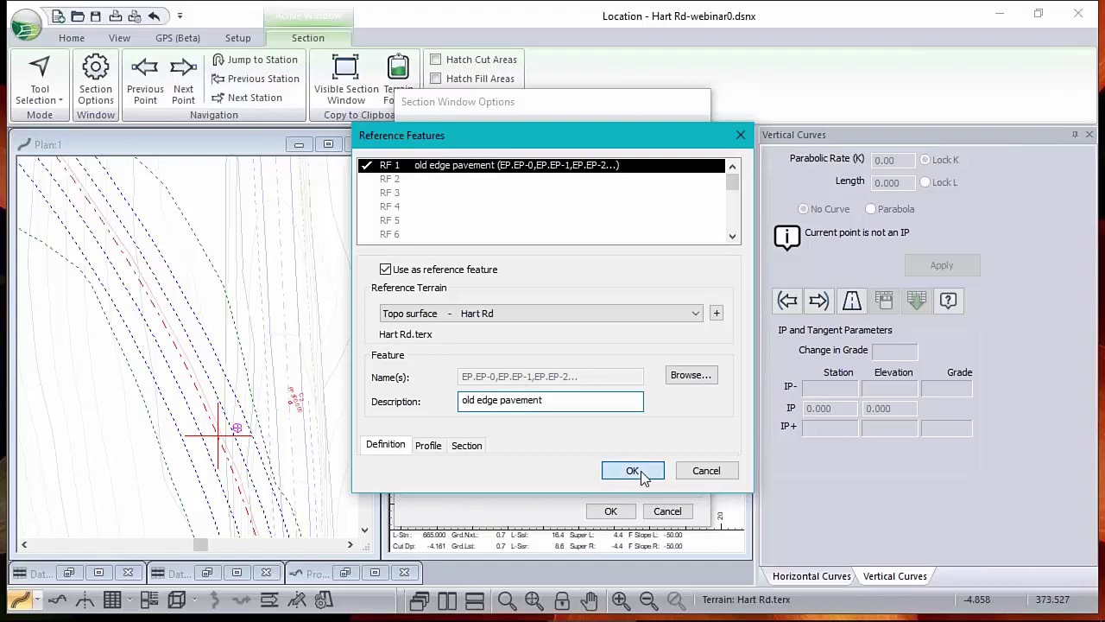
left_click(611, 510)
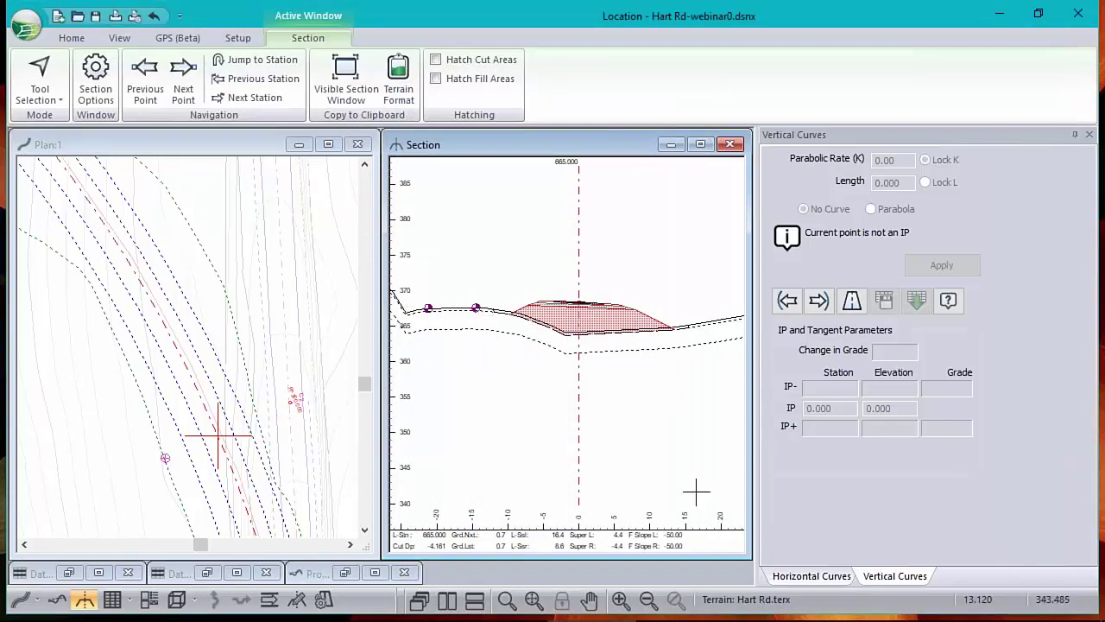
Try tying the AcpWidth parameter of the Rural Paved template's Rural I-left component to Reference Feature 1.
right_click(599, 335)
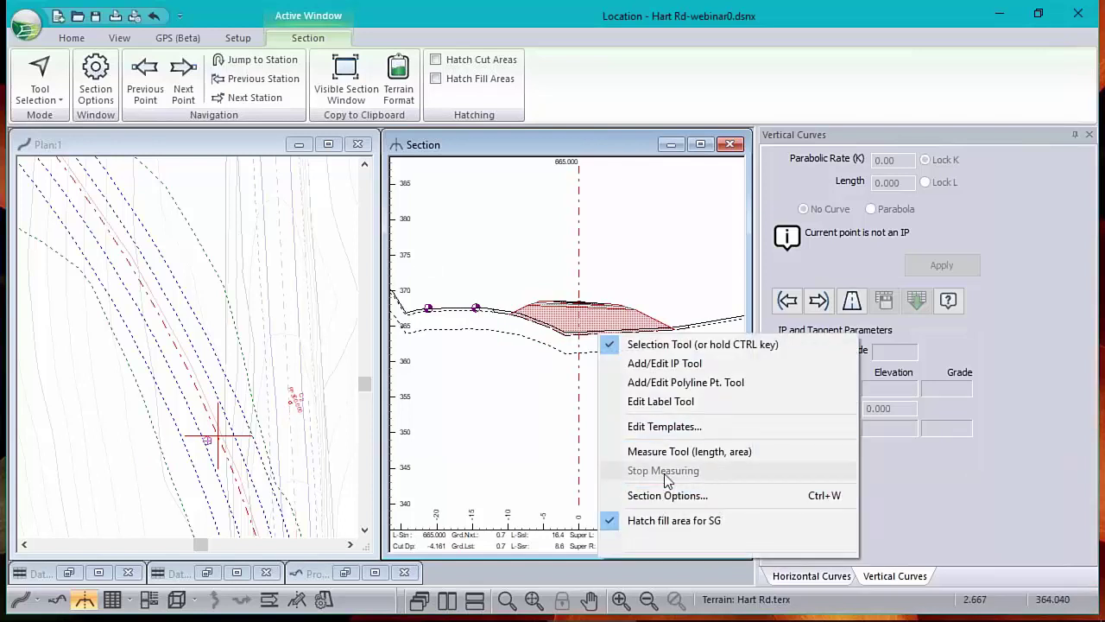
left_click(673, 430)
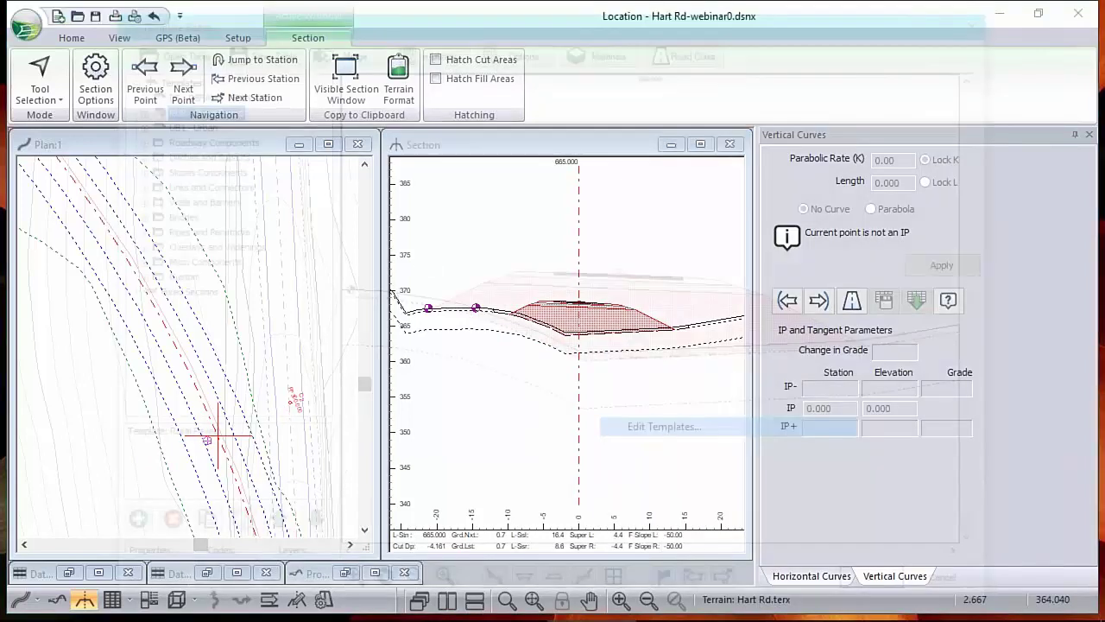
left_click(127, 105)
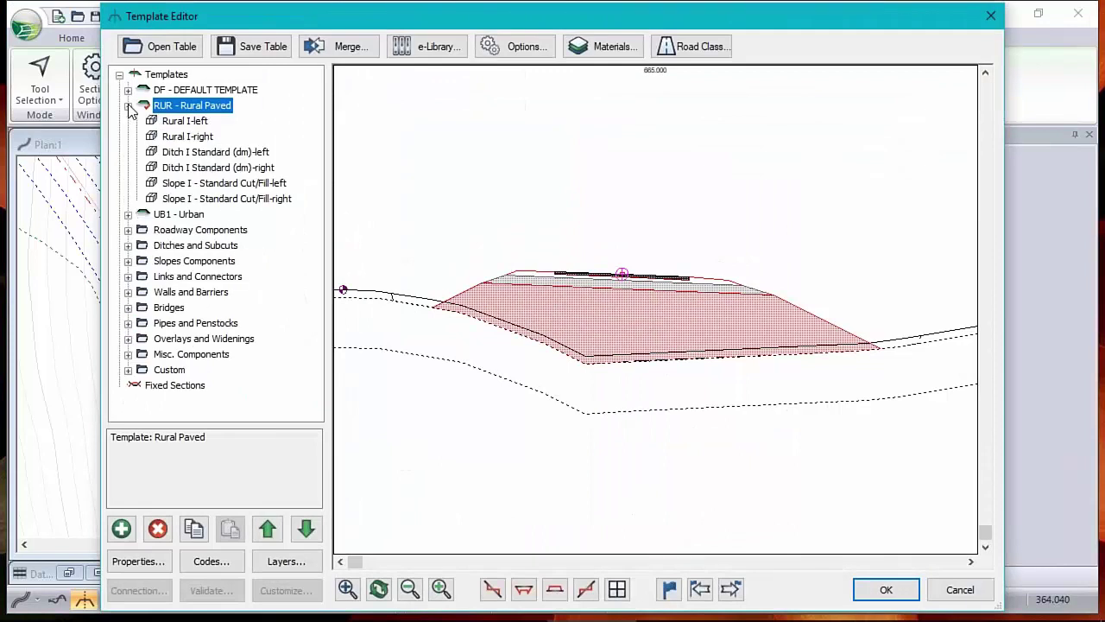
left_click(204, 137)
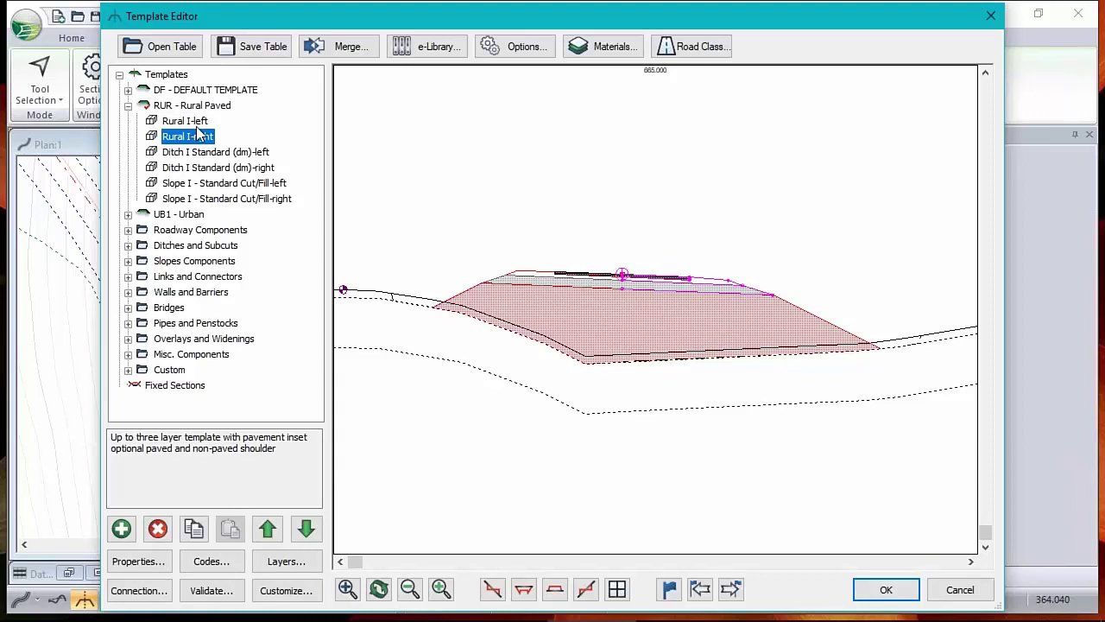
double_click(191, 122)
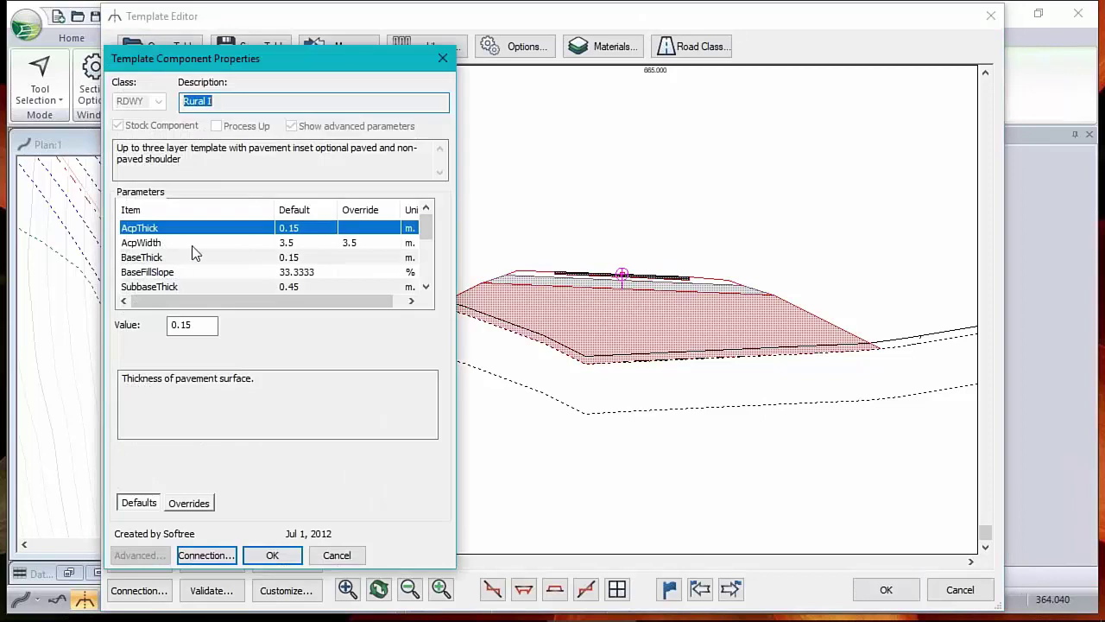
left_click(149, 245)
left_click(270, 353)
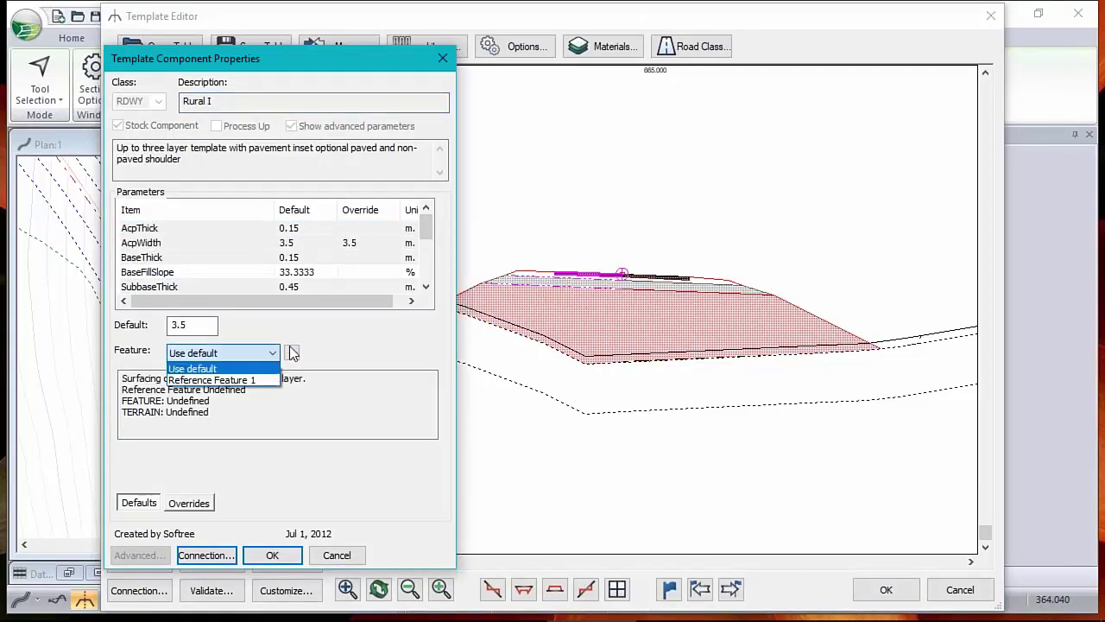
left_click(207, 388)
left_click(578, 159)
left_click(272, 555)
Examine the left lane edge against the reference feature in the template preview, and leave the Template Editor without saving.
scroll(392, 327, "up", 1)
middle_click_drag(387, 326, 581, 325)
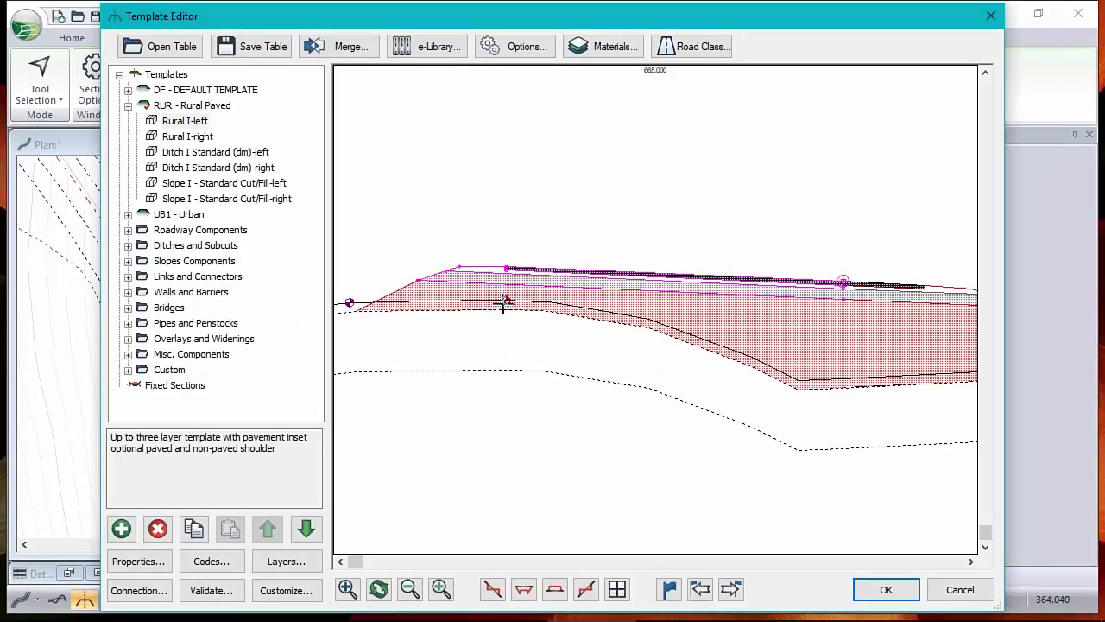
mouse_move(507, 300)
left_click(960, 591)
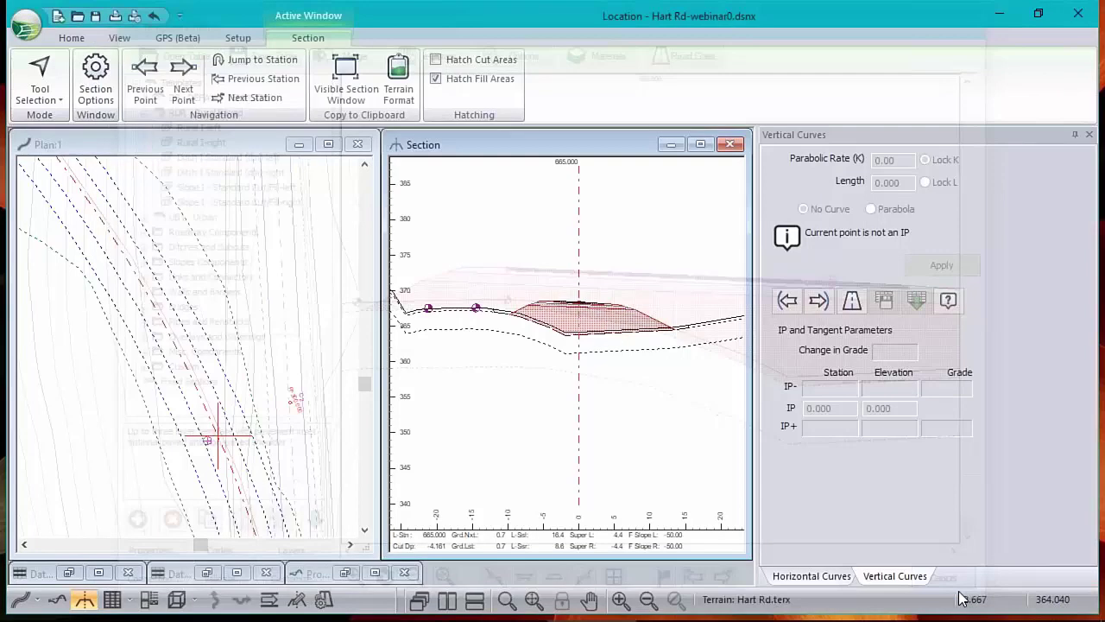
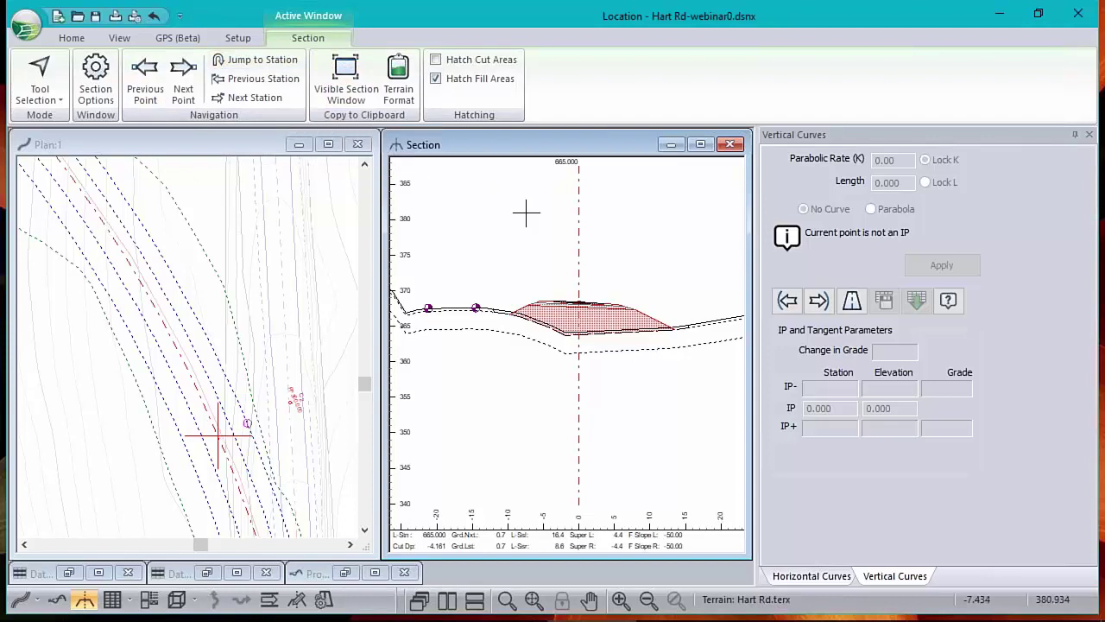
Open the recent design document Hart Rd-webinar1.dsnx.
left_click(26, 27)
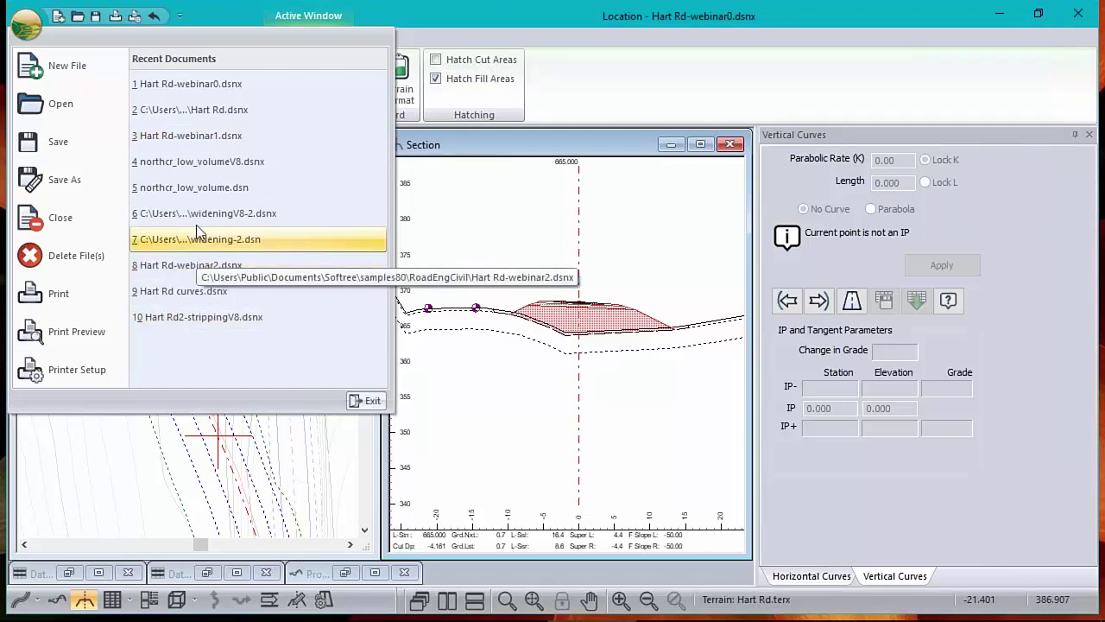
left_click(198, 138)
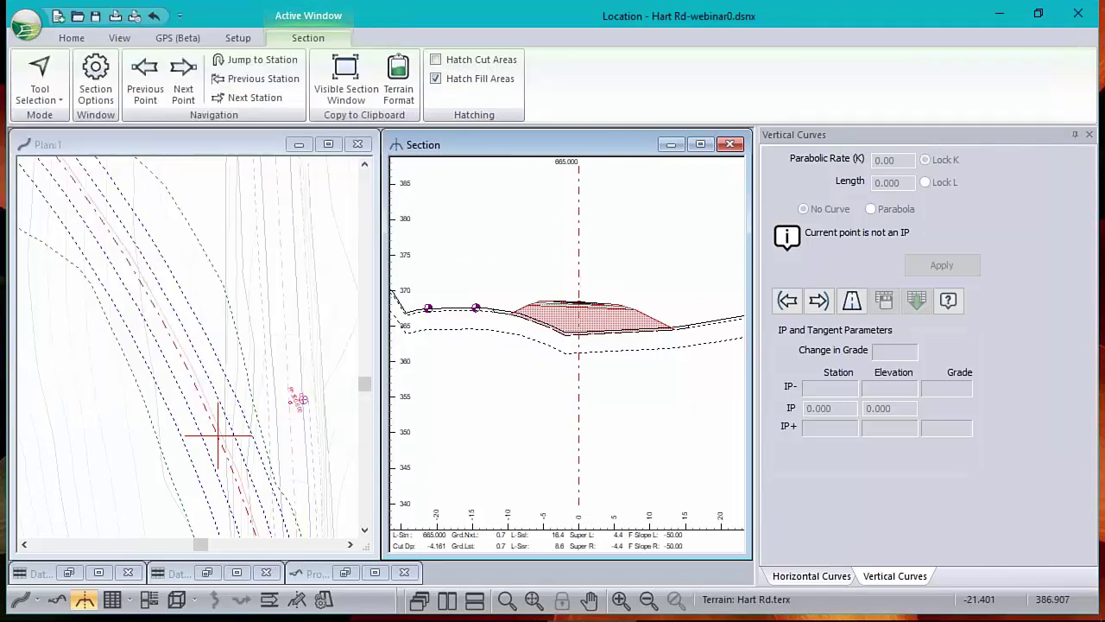
left_click(613, 371)
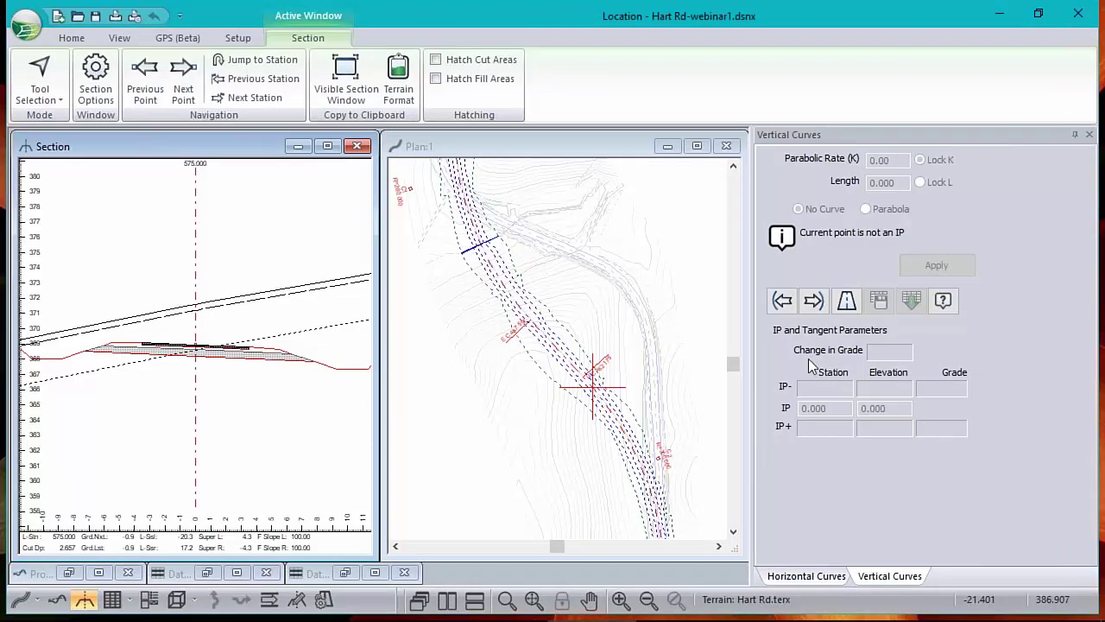
Make station 445 current in the plan and inspect the left pavement edge offset in its cross section.
scroll(506, 301, "up", 4)
scroll(509, 299, "down", 1)
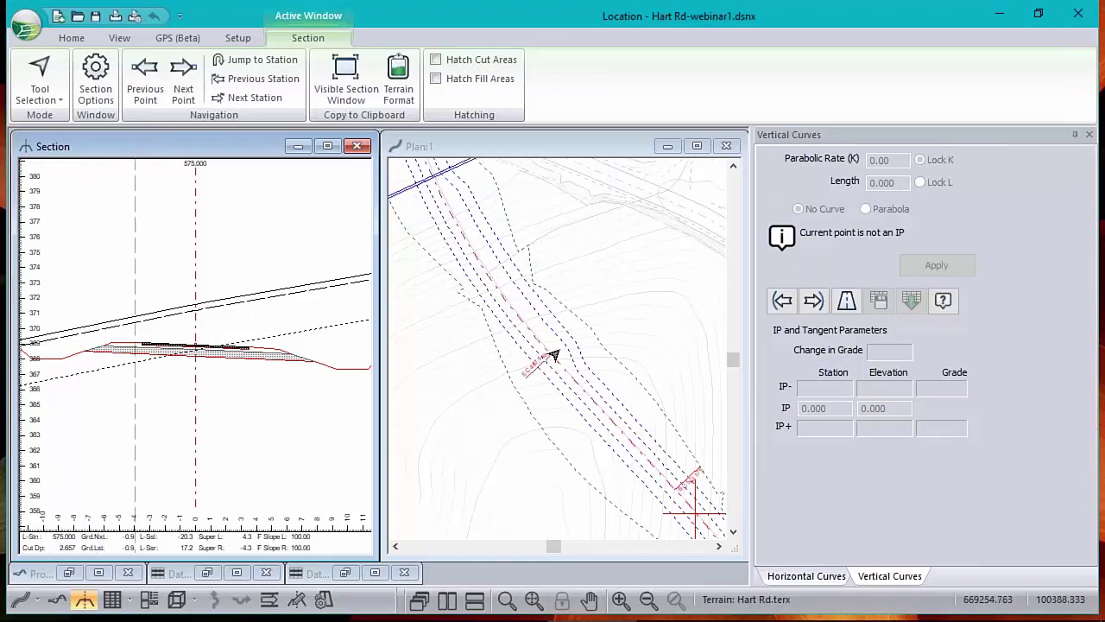
mouse_move(490, 275)
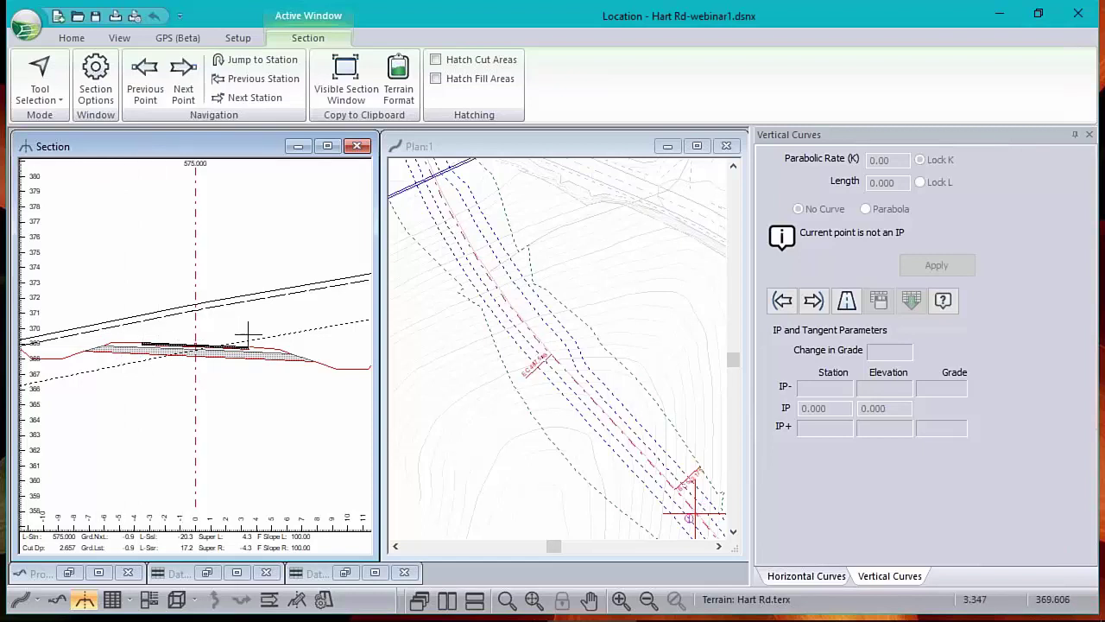
mouse_move(248, 349)
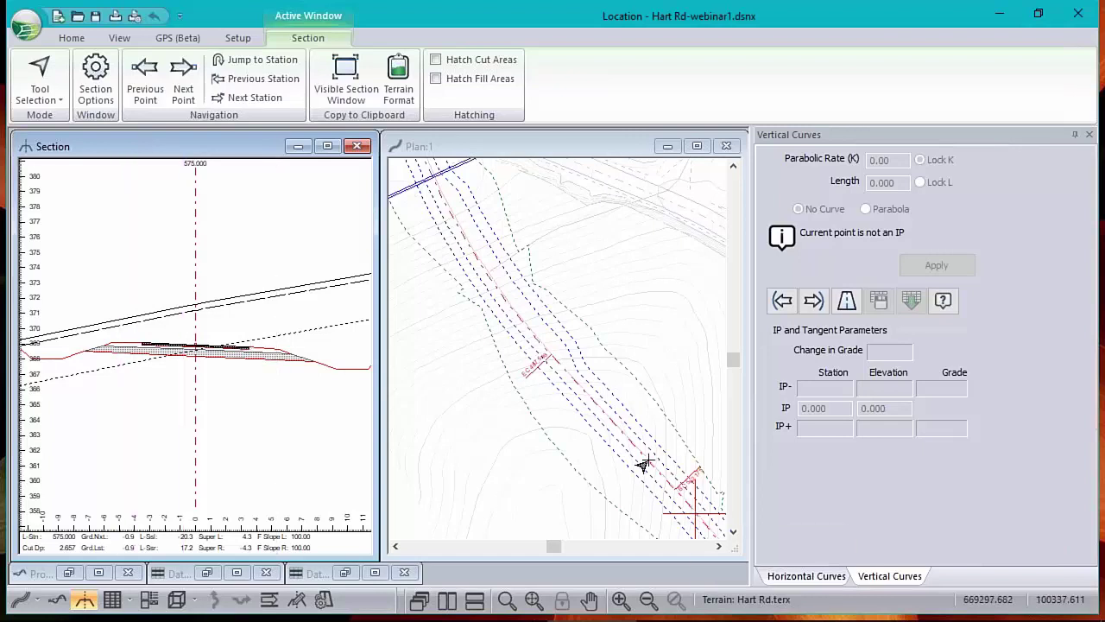
left_click(482, 274)
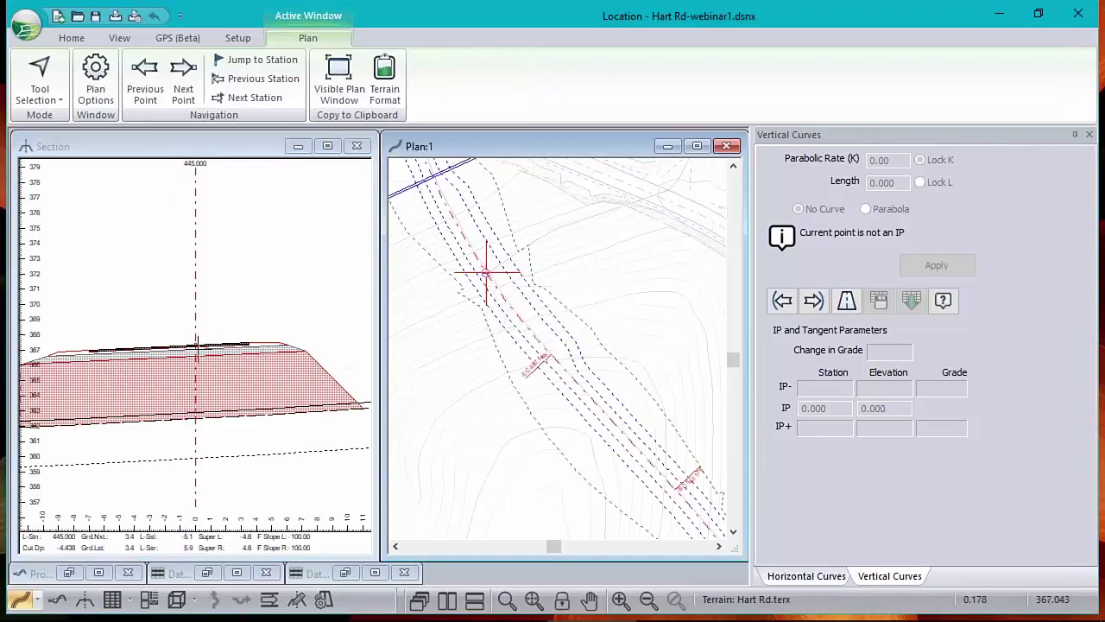
mouse_move(92, 343)
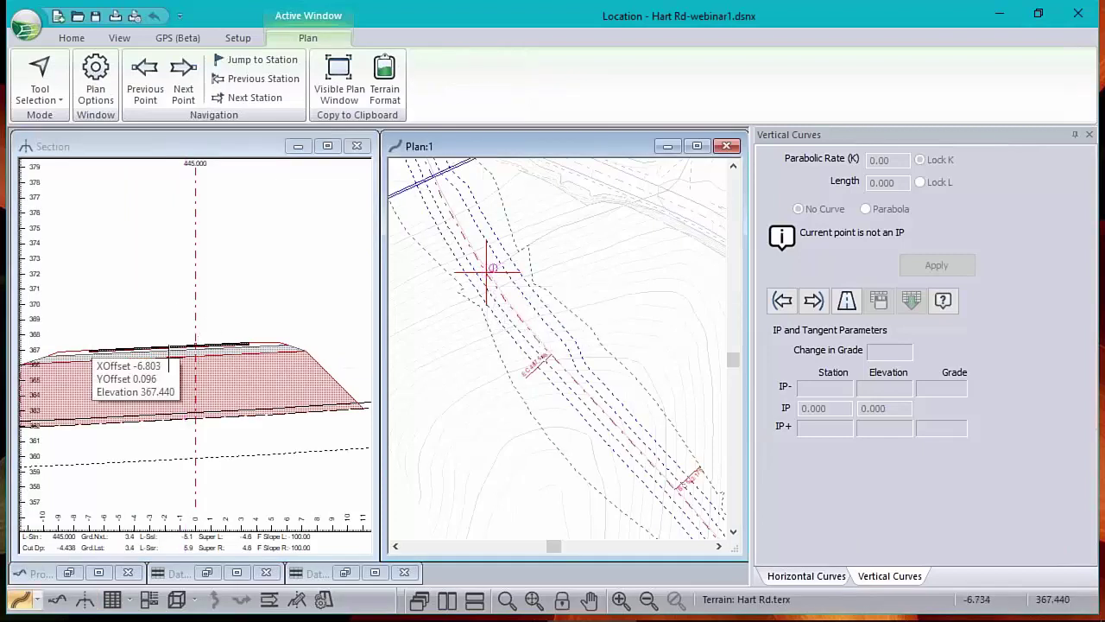
mouse_move(675, 313)
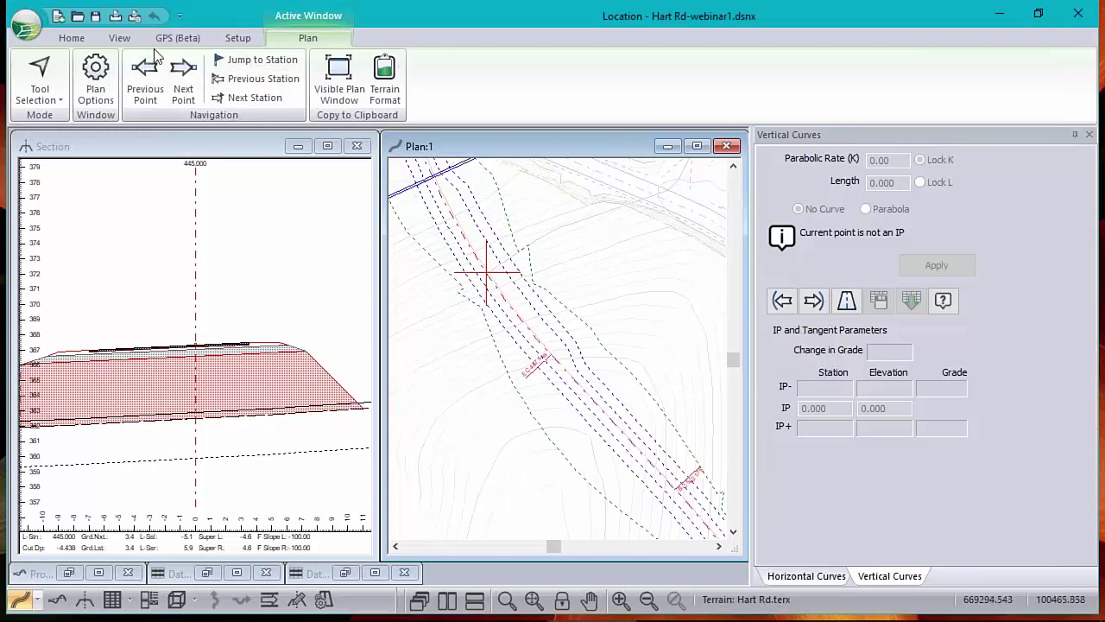
Show the parameter overrides assigned by range for AcpWidth (Left).
left_click(77, 38)
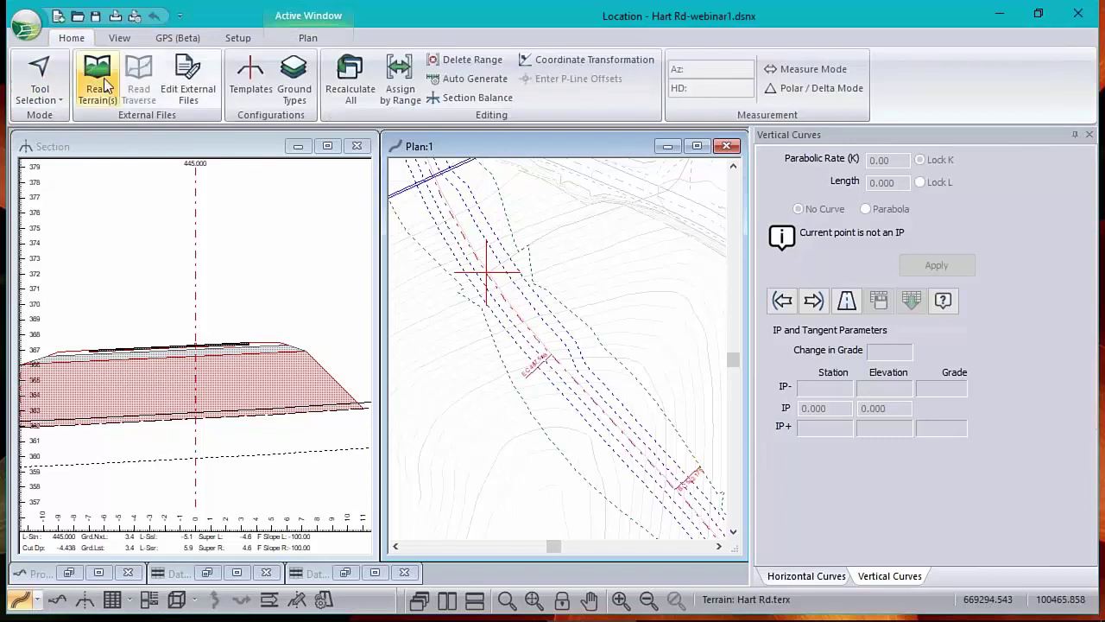
left_click(401, 72)
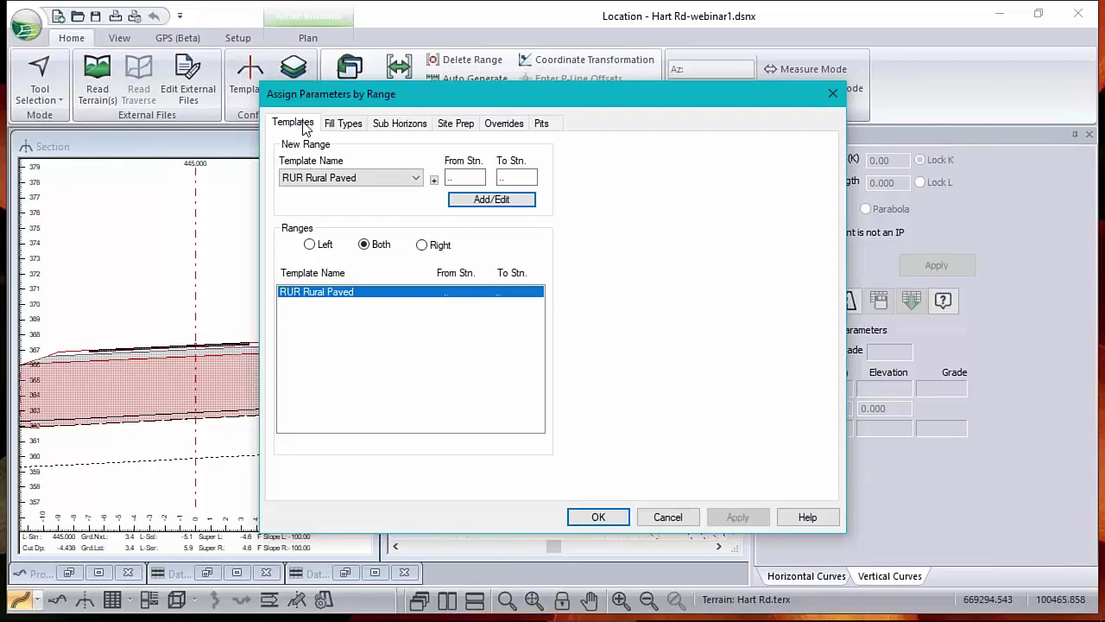
left_click(508, 124)
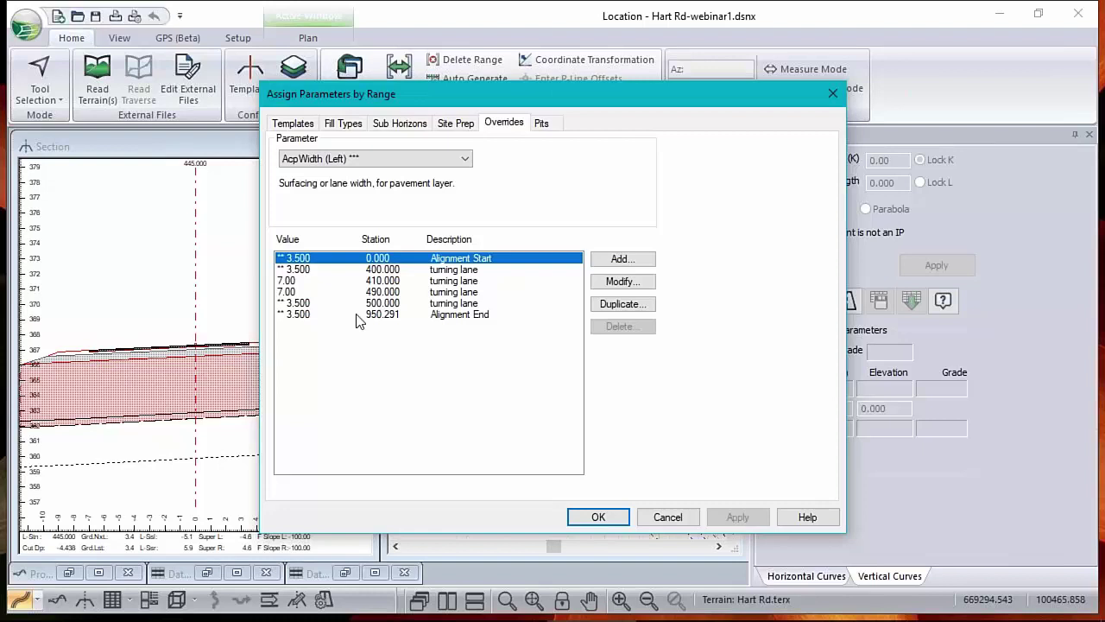
Review the AcpWidth (Left) override entries over the turning lane stations, and leave the range assignments without changes.
left_click(384, 280)
left_click(384, 269)
left_click(383, 292)
left_click(383, 303)
left_click(378, 259)
left_click(379, 281)
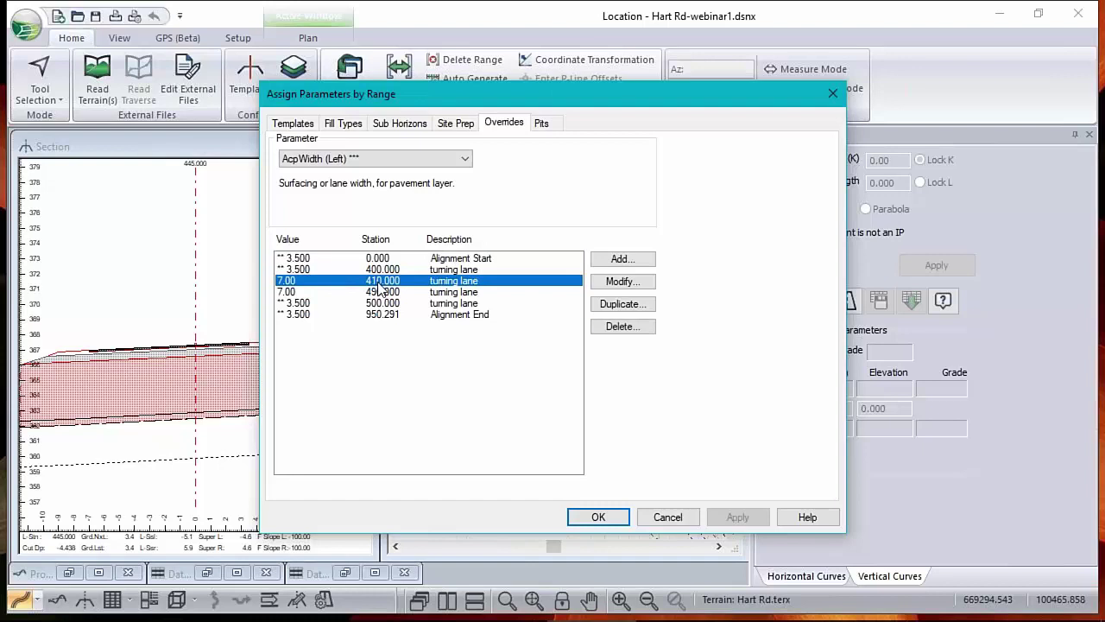
left_click(287, 291)
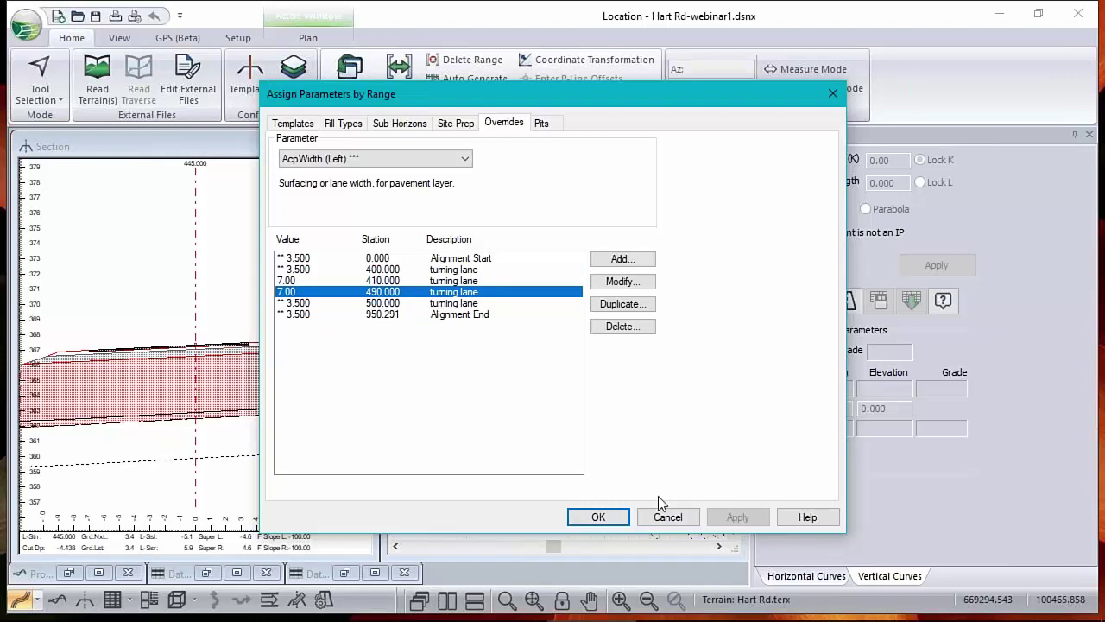
left_click(676, 523)
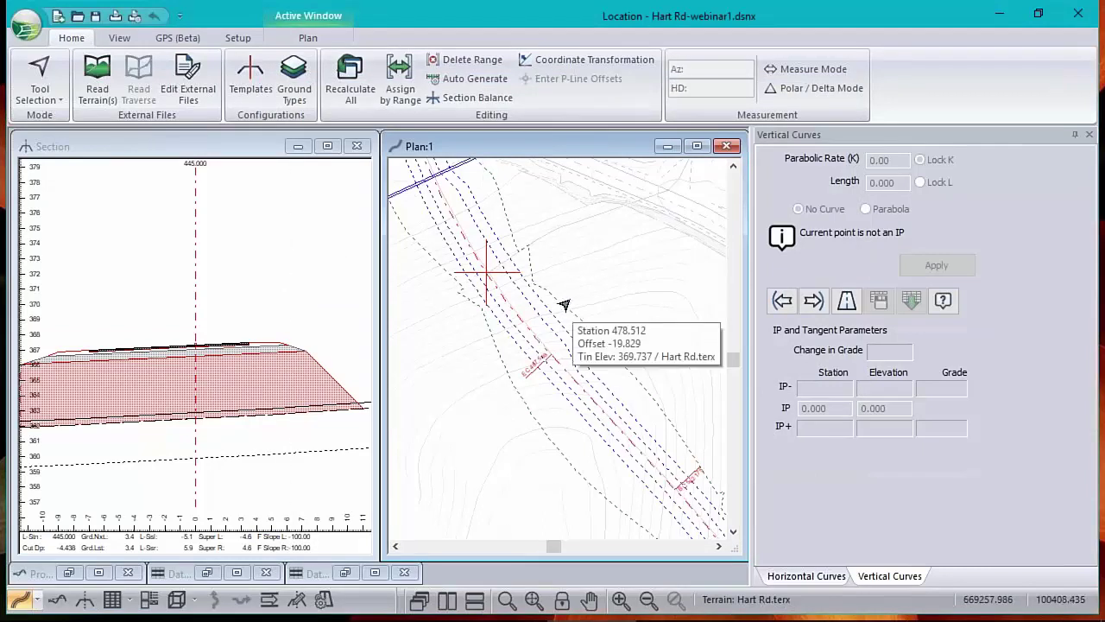
Duplicate the RUR - Rural Paved template as a new template in the Template Editor.
left_click(251, 78)
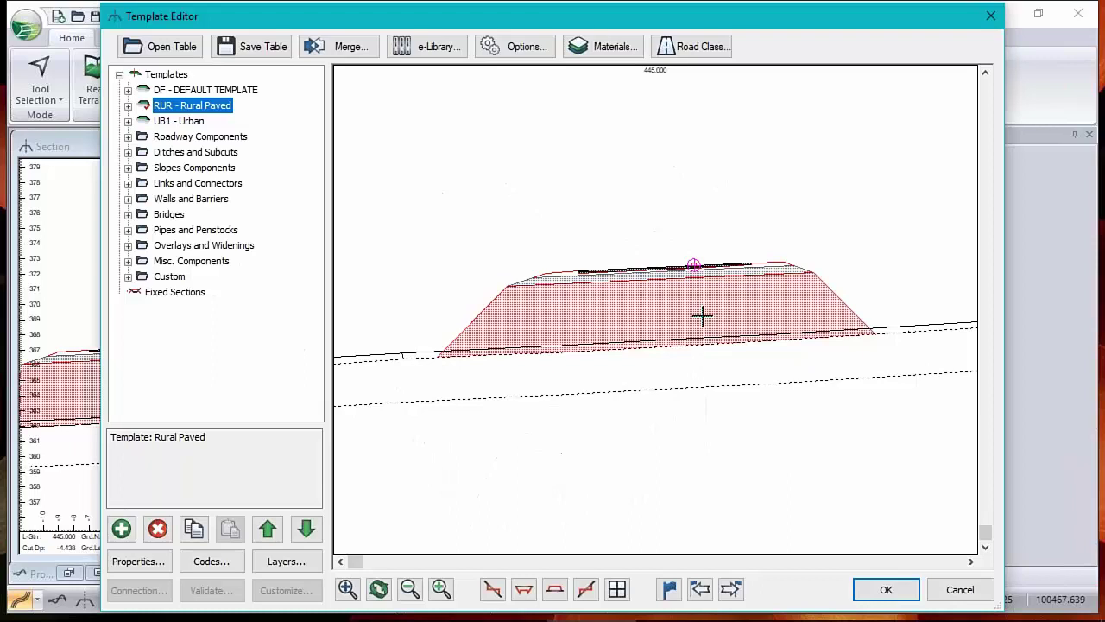
right_click(198, 105)
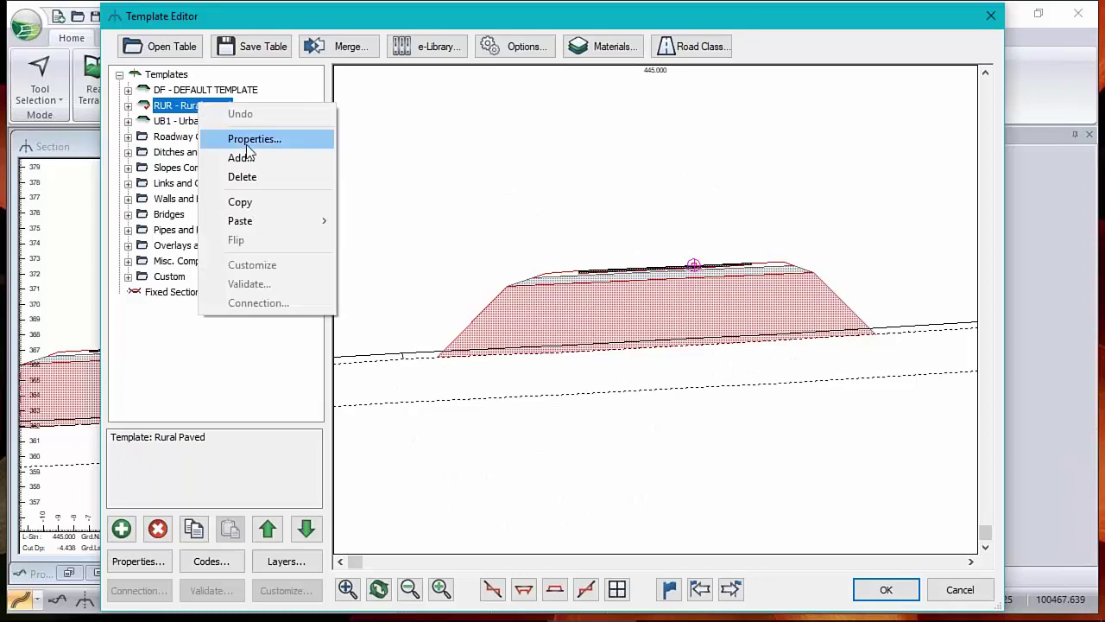
left_click(254, 203)
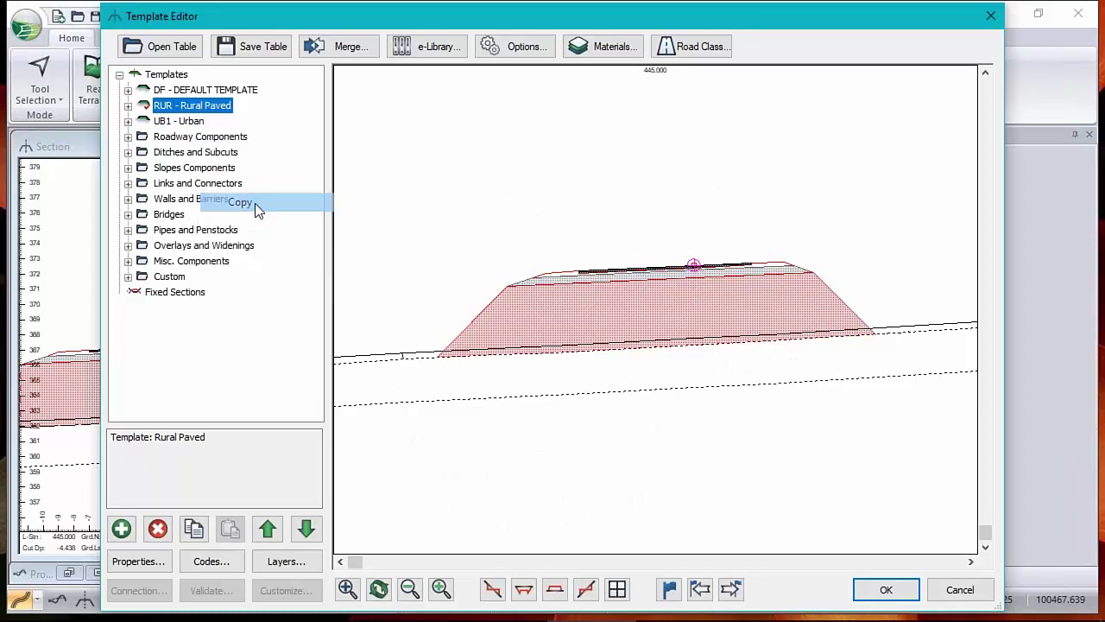
right_click(193, 106)
mouse_move(248, 219)
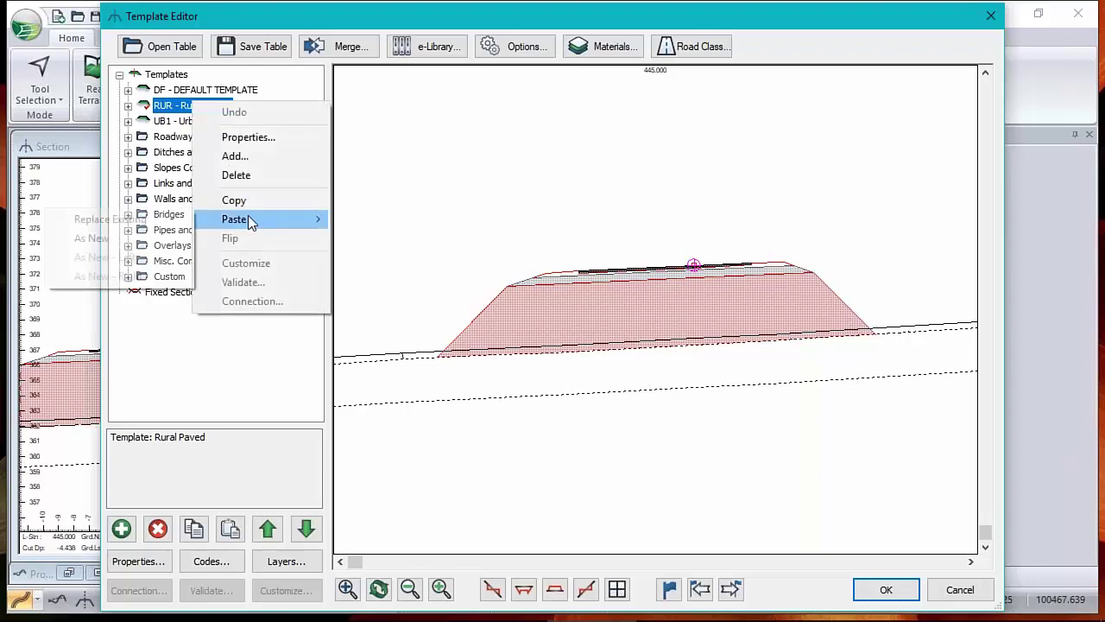
left_click(107, 237)
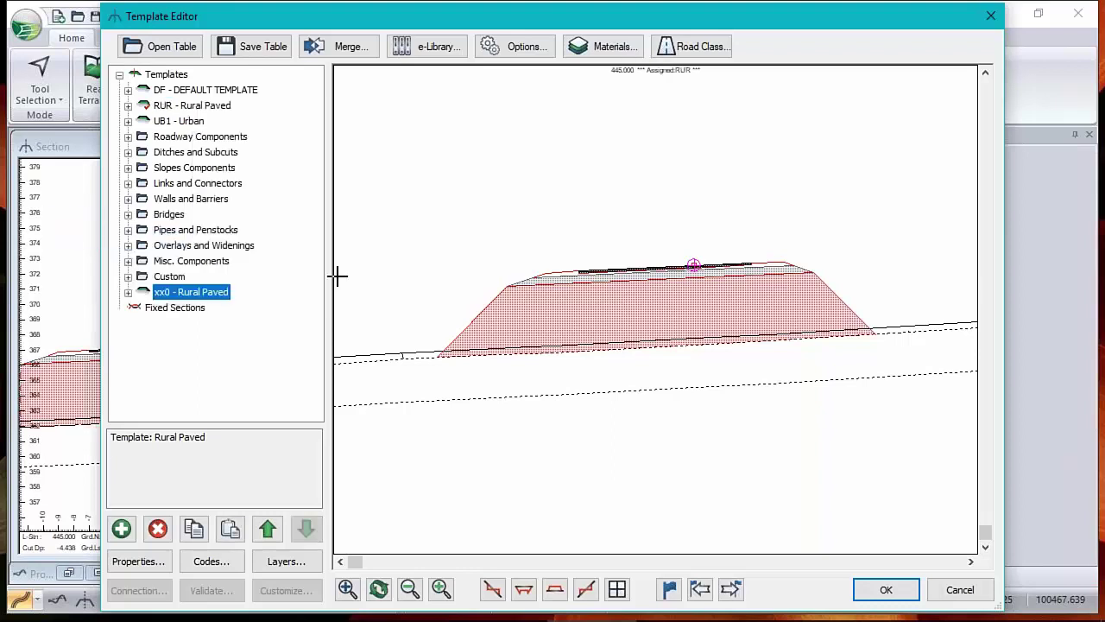
Name the copied template RU4L and set its description to Rural 4 Lane.
right_click(165, 292)
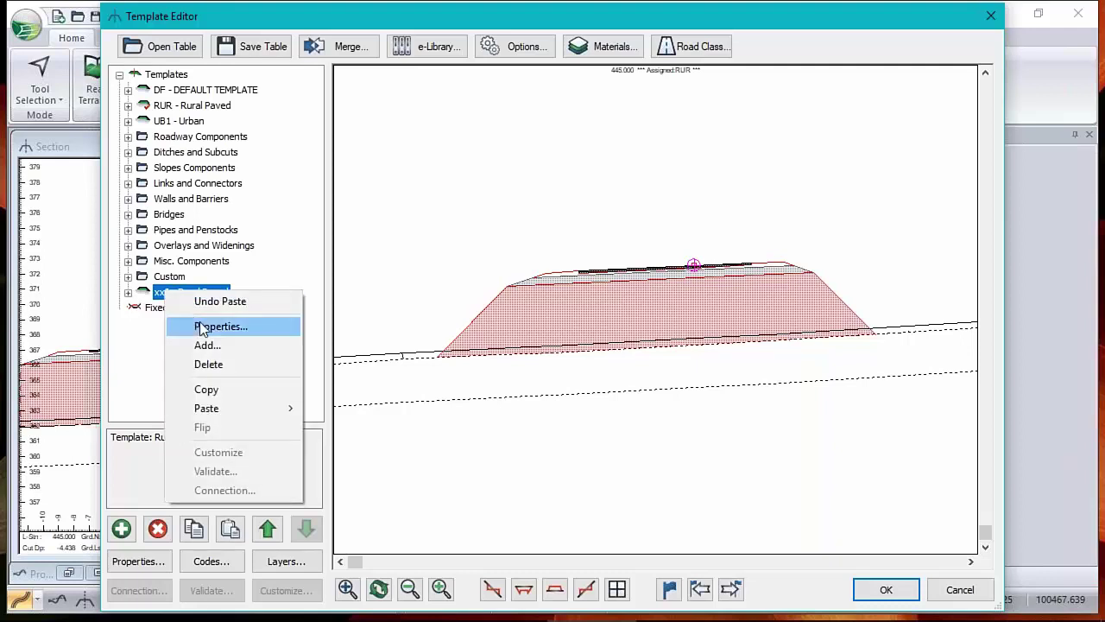
left_click(200, 327)
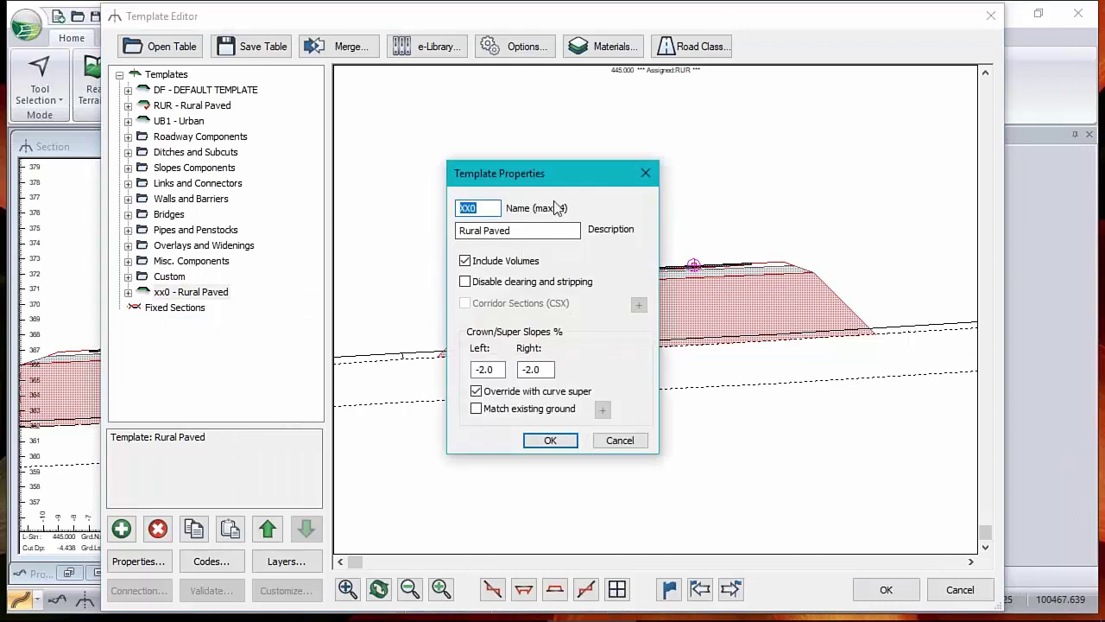
type("RU")
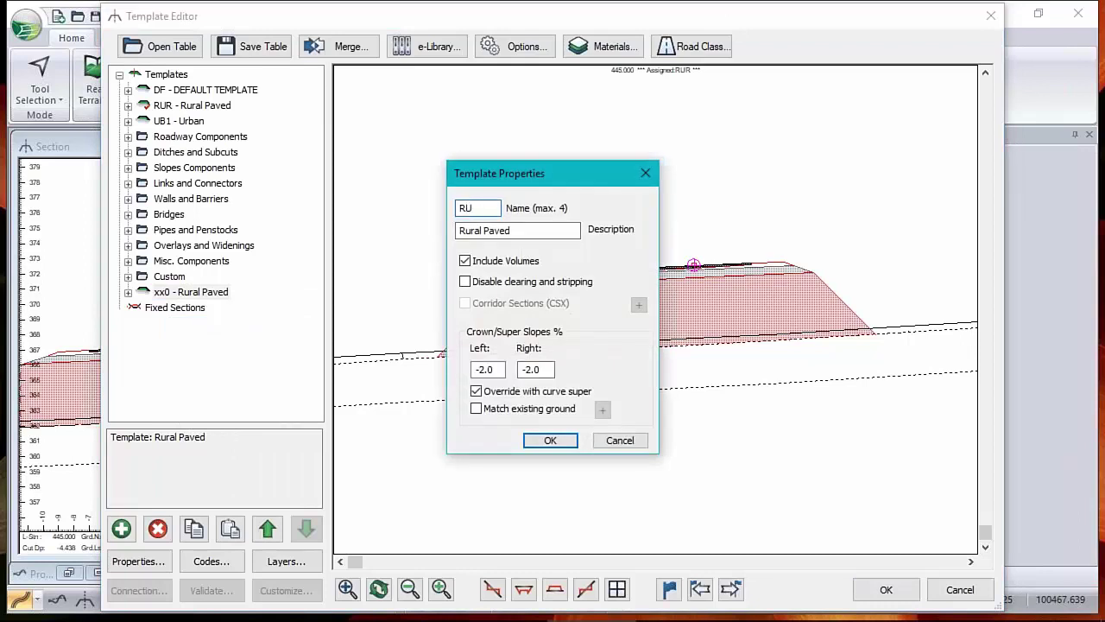
type("4L")
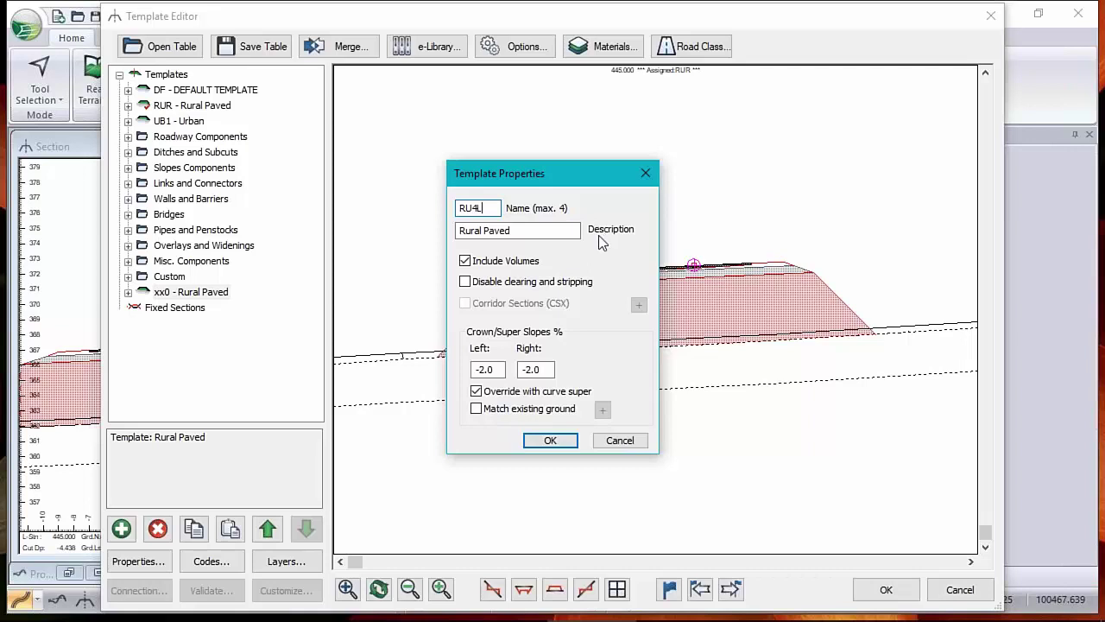
double_click(498, 230)
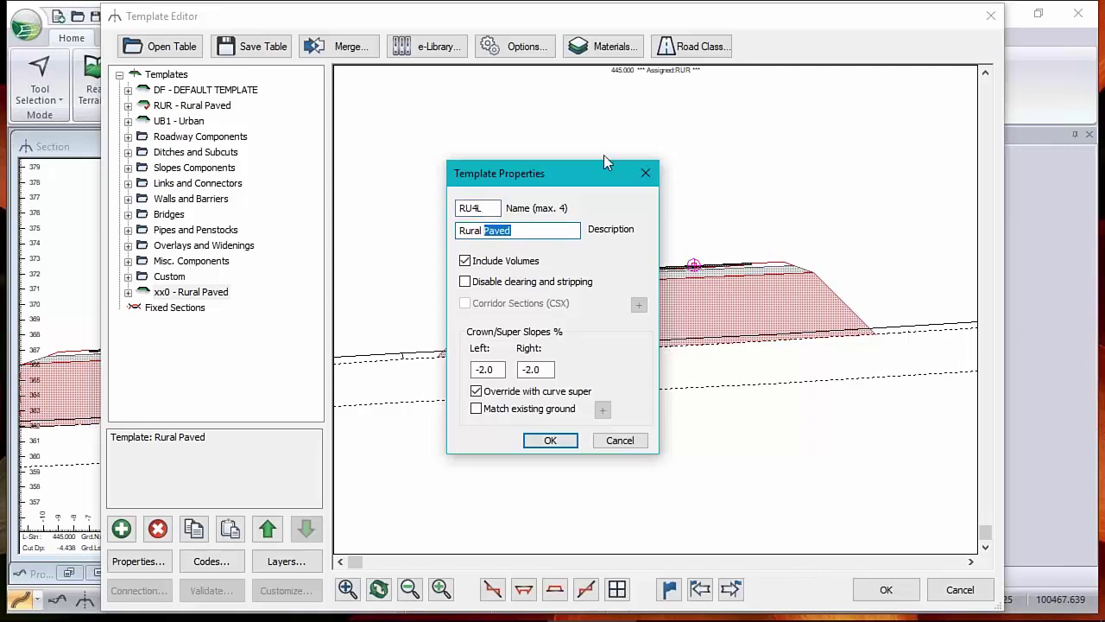
type("4 Lane")
Try the Match existing ground option, view its slope probe offsets, and return to Override with curve super.
left_click(476, 410)
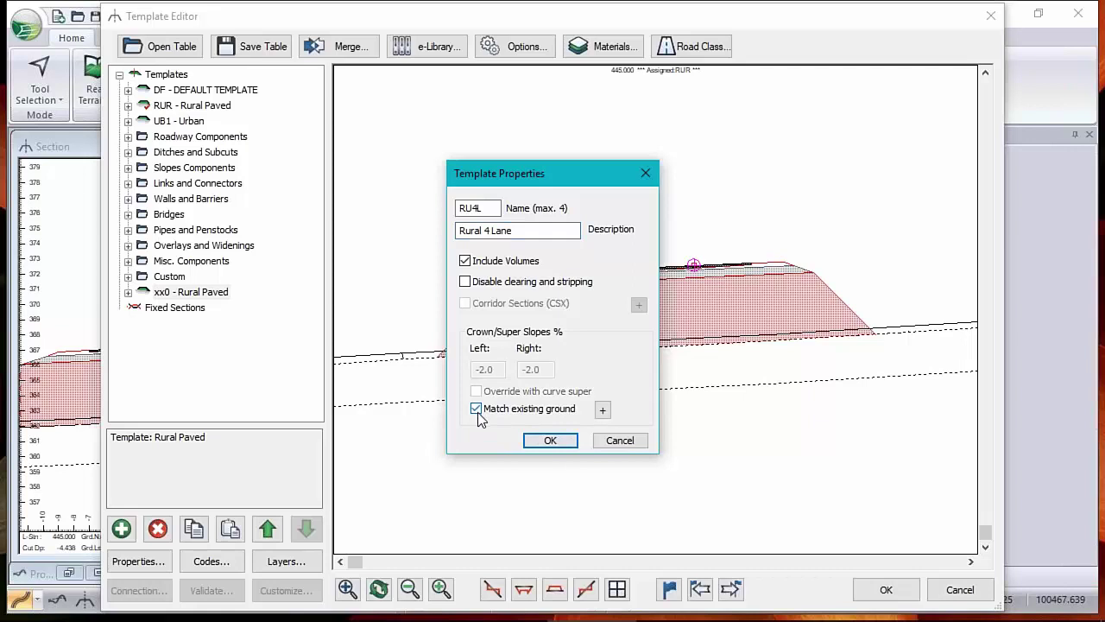
left_click(608, 409)
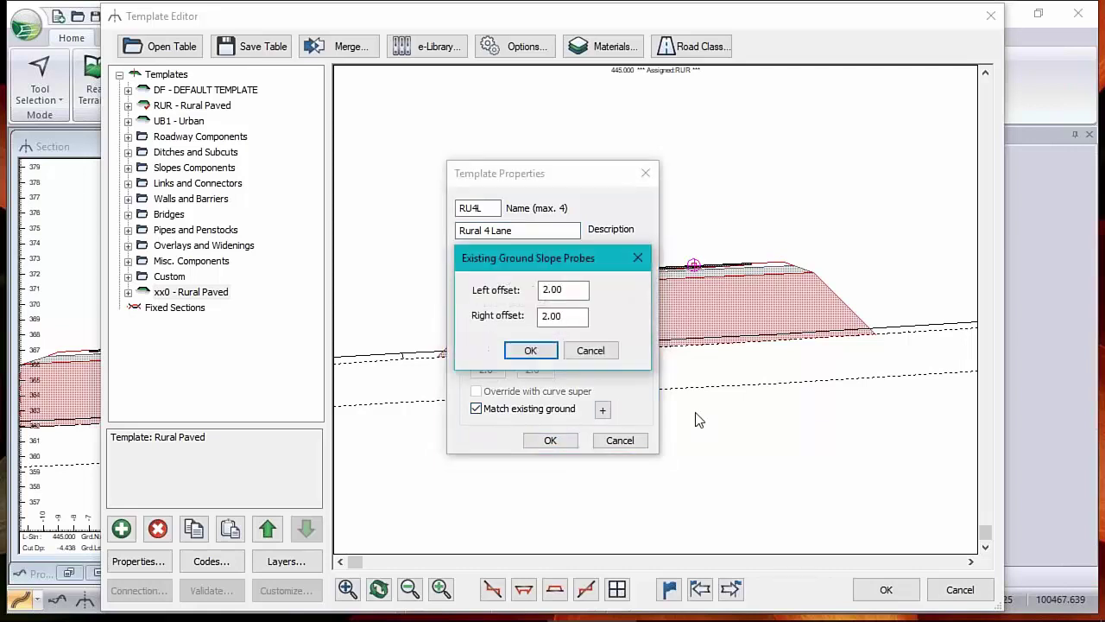
left_click(594, 350)
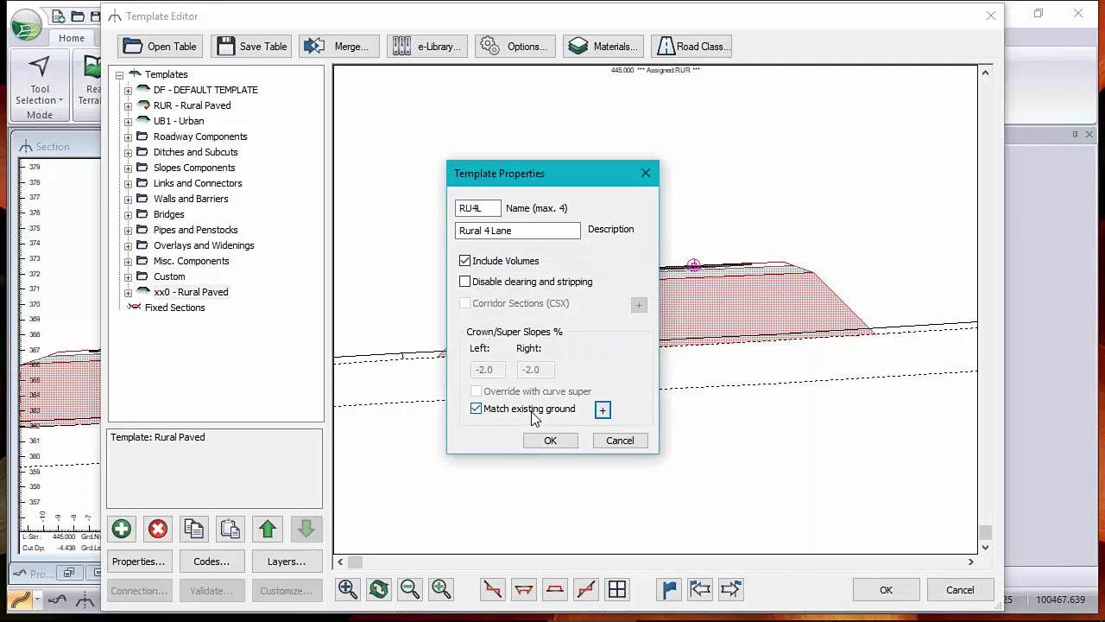
left_click(476, 408)
left_click(475, 391)
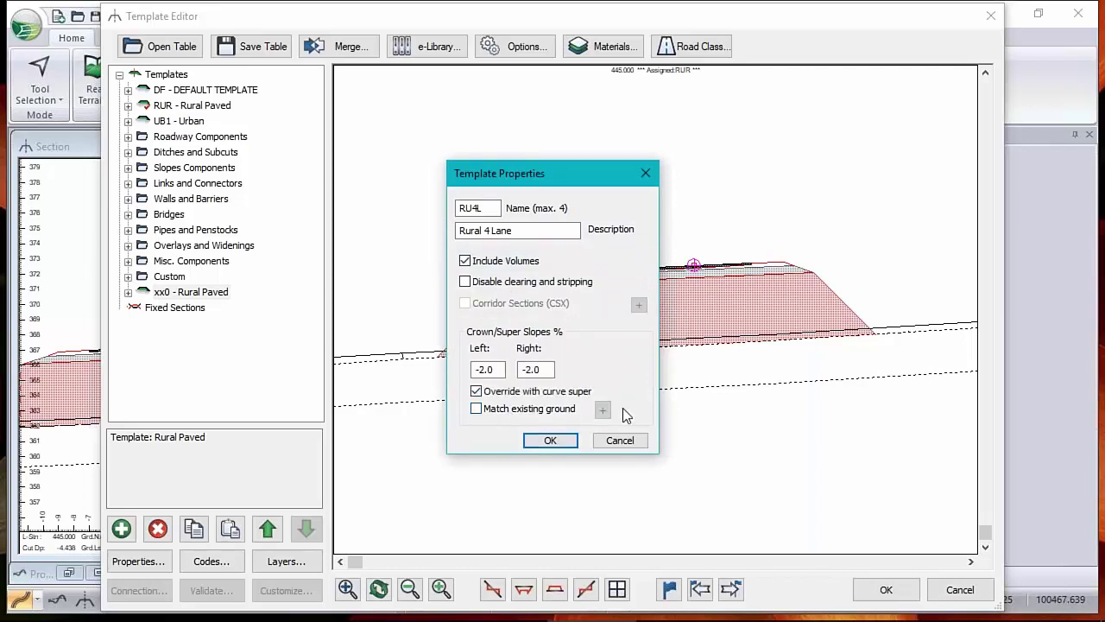
Accept the template properties and move RU4L - Rural 4 Lane up the template list to directly below Rural Paved.
left_click(550, 441)
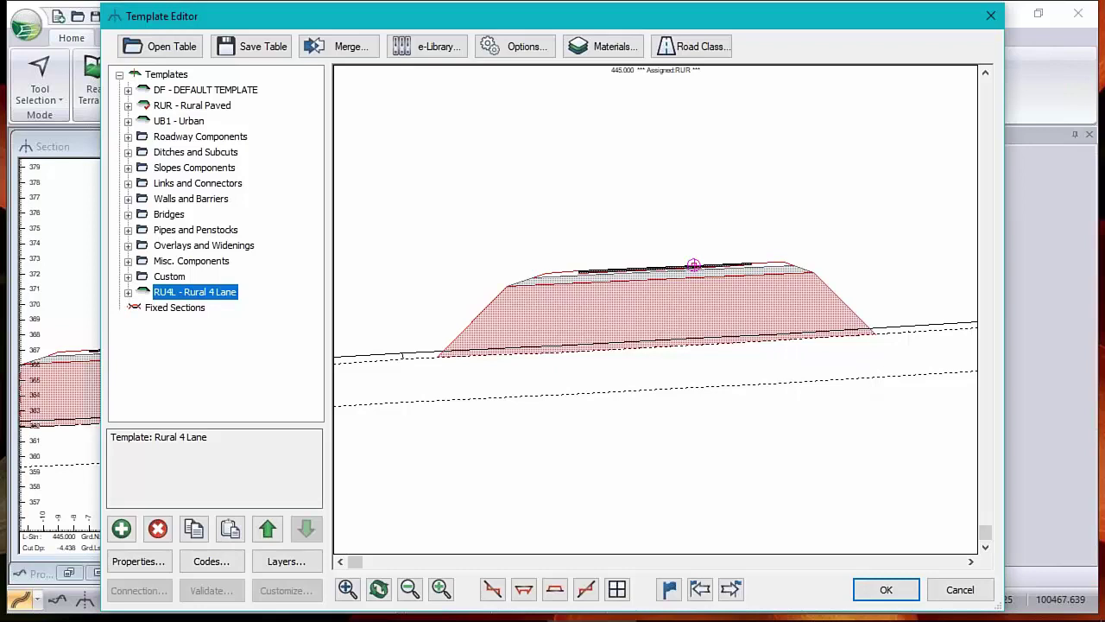
left_click(267, 529)
left_click(267, 529)
left_click(266, 530)
left_click(267, 529)
left_click(267, 530)
left_click(266, 529)
left_click(267, 529)
left_click(267, 529)
left_click(267, 529)
left_click(267, 529)
left_click(266, 530)
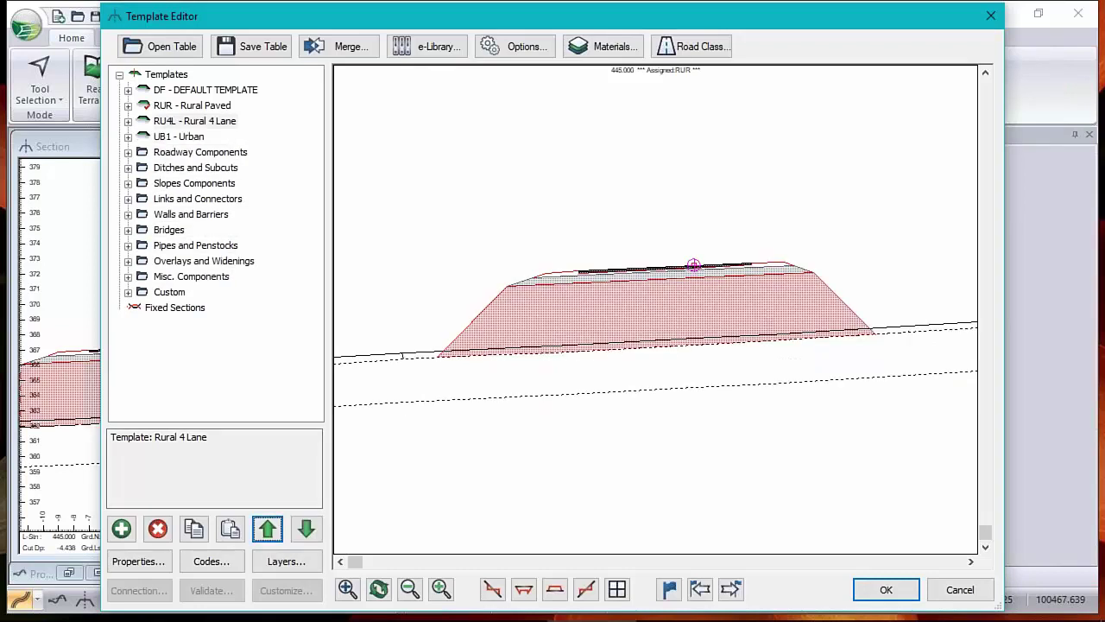
Inspect the default and override of AcpWidth in the Rural 4 Lane template's Rural I-left component, without changing them.
left_click(128, 121)
left_click(193, 140)
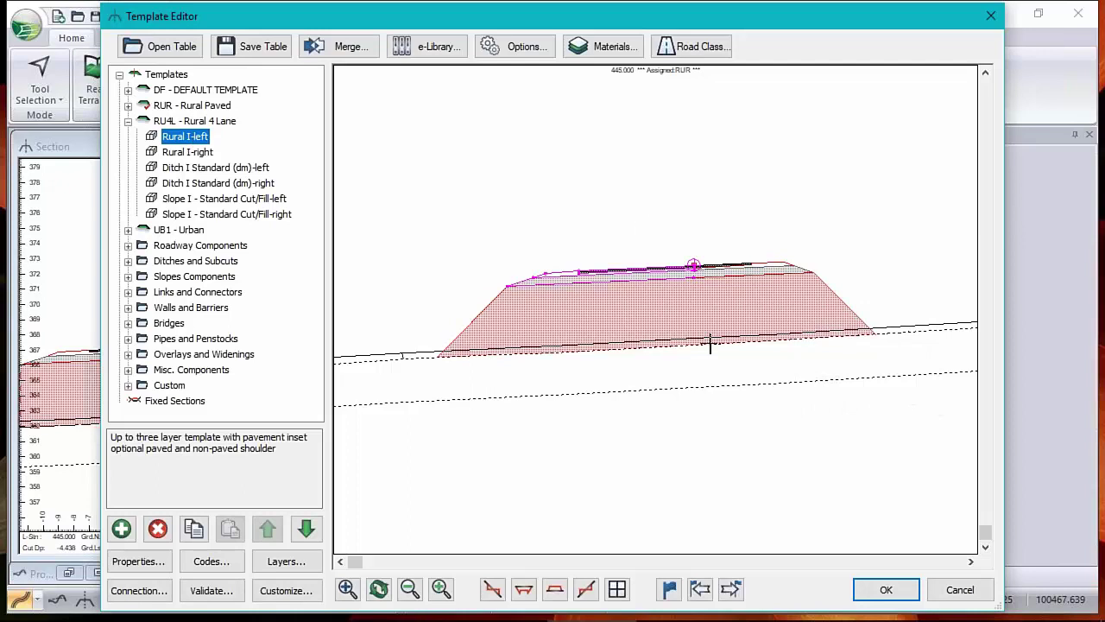
double_click(172, 142)
left_click(145, 245)
left_click(371, 233)
left_click(310, 240)
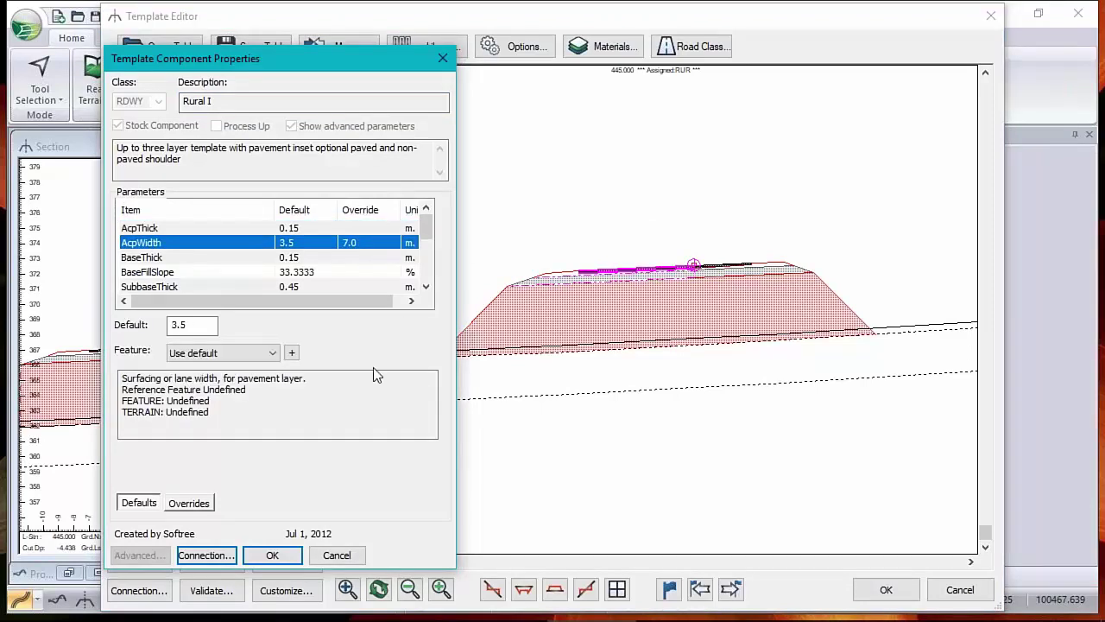
left_click(339, 557)
left_click(337, 555)
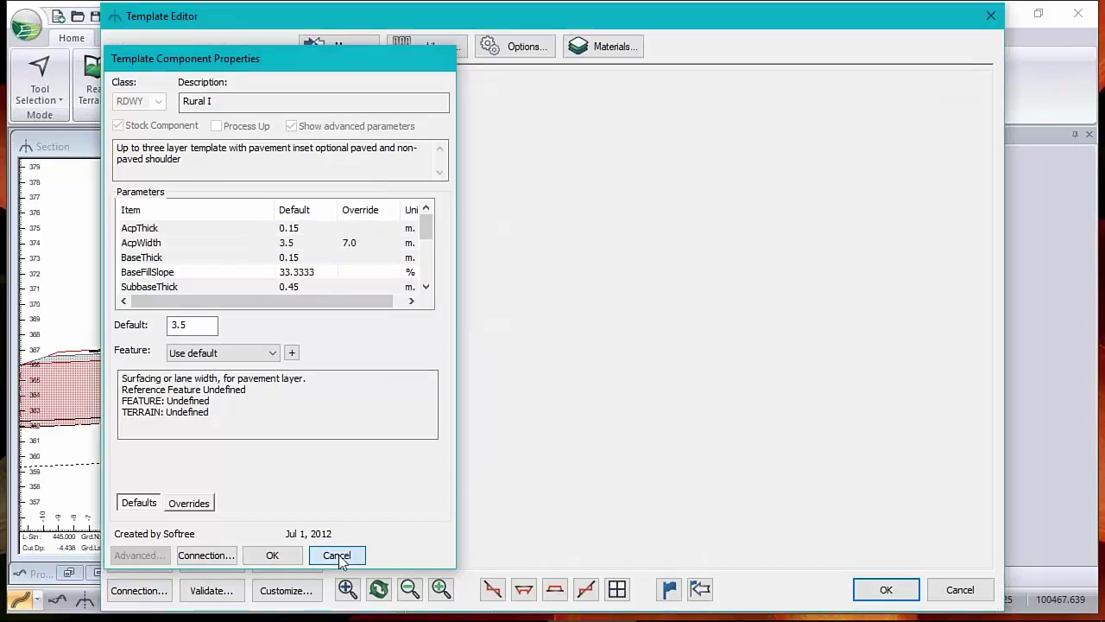
Switch the template preview from the actual station to the typical fill section, ending on the typical Slope Left section.
left_click(701, 589)
left_click(730, 589)
left_click(730, 589)
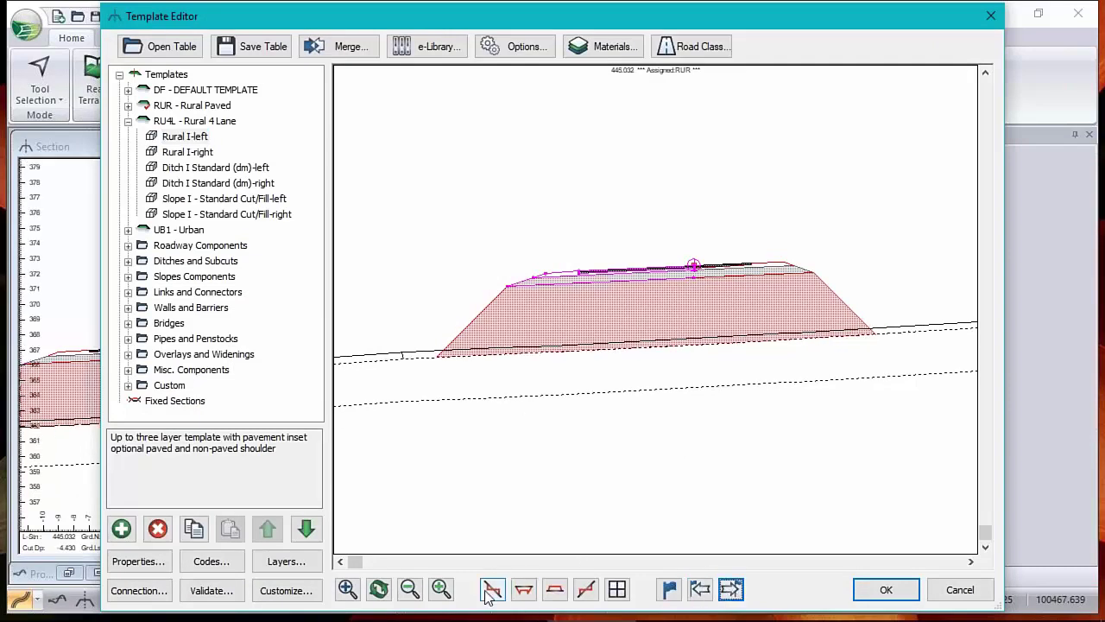
left_click(555, 590)
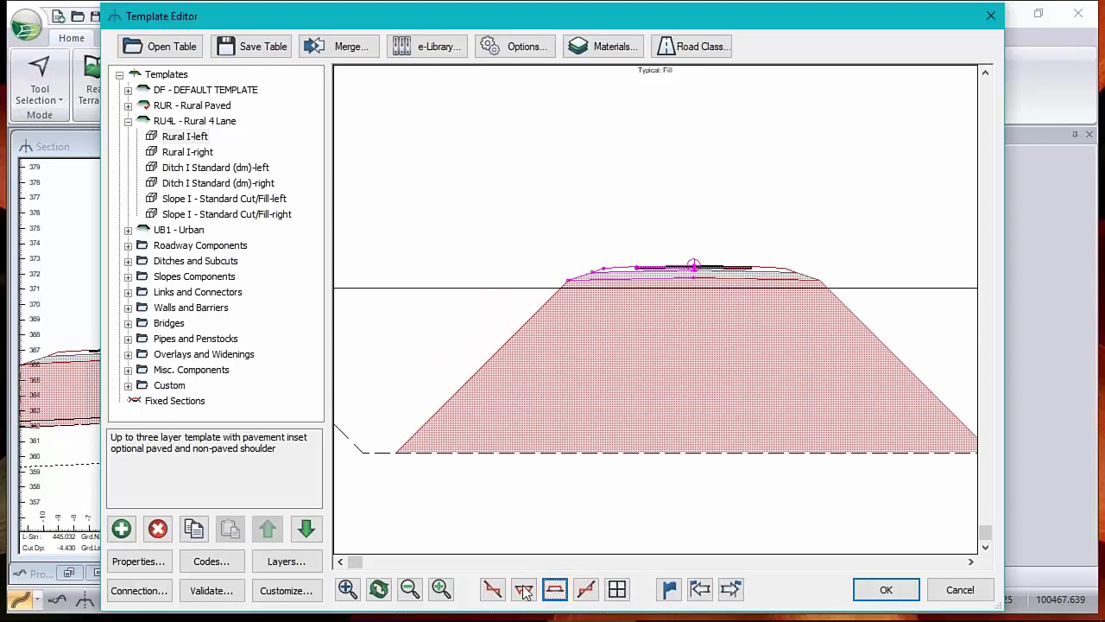
left_click(585, 590)
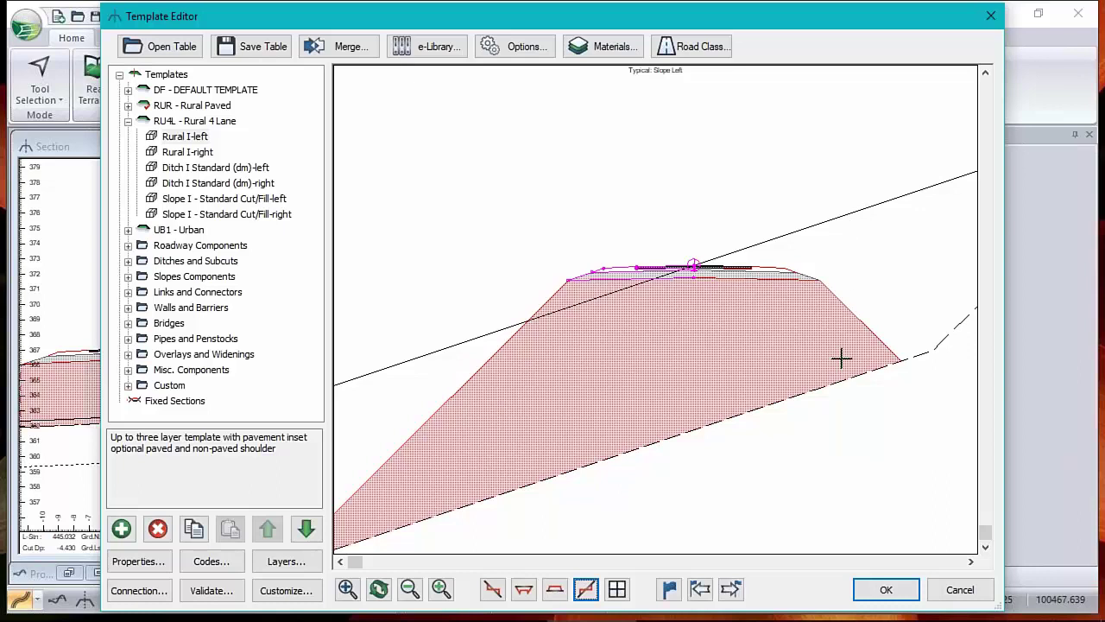
Set the default AcpWidth of the Rural I-left component to 7 m.
mouse_move(827, 382)
right_click(185, 145)
left_click(240, 177)
left_click(313, 243)
double_click(207, 324)
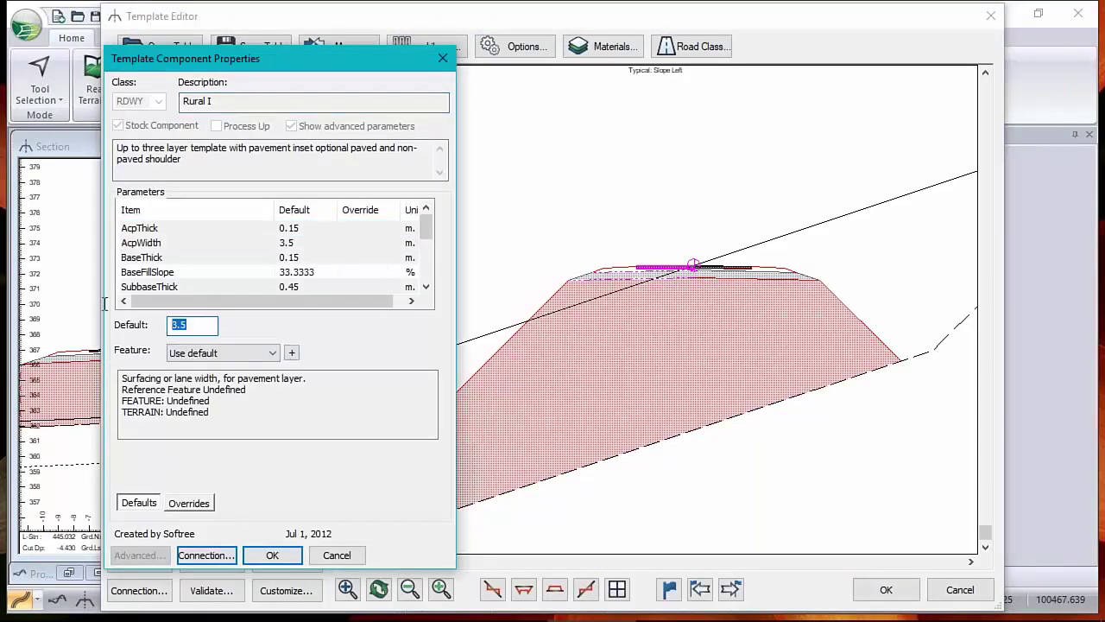
type("7")
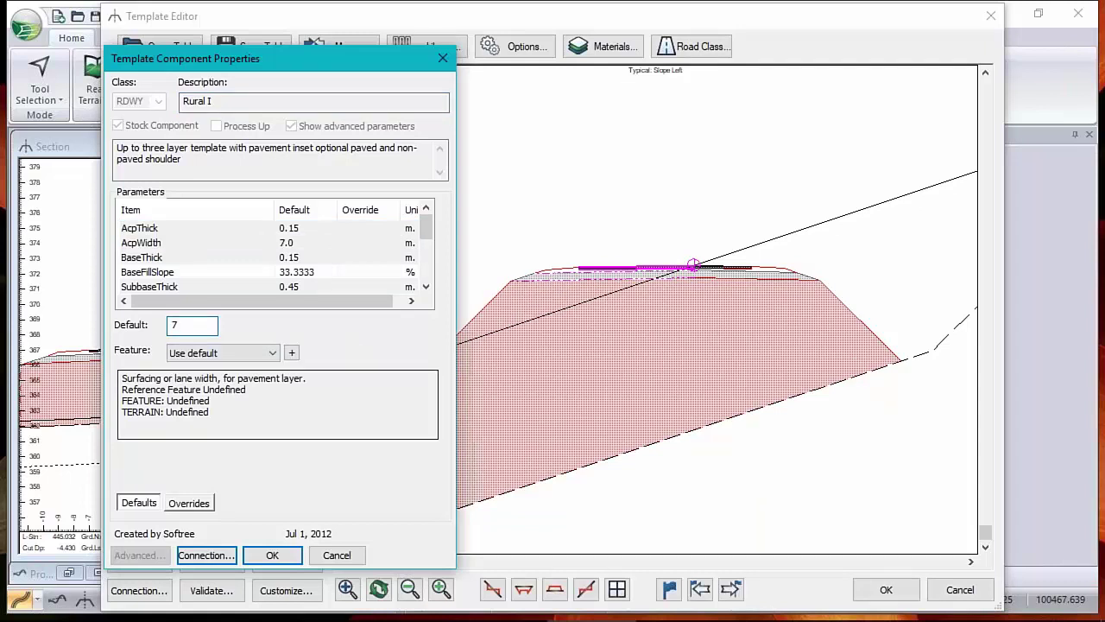
left_click(272, 555)
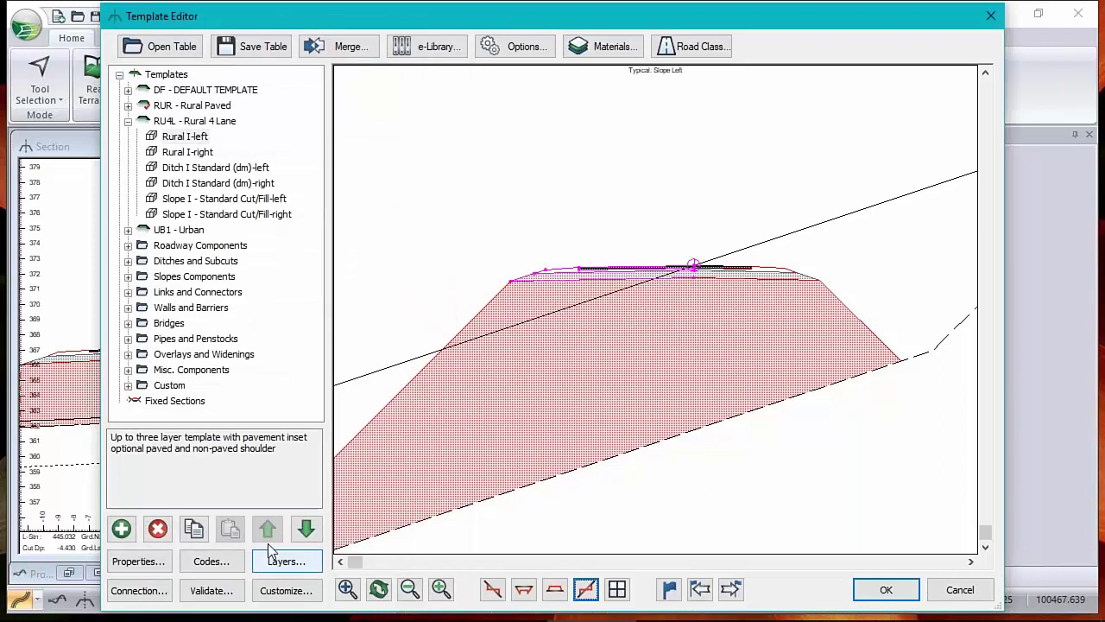
Replace the Rural I-right component with a flipped copy of Rural I-left.
right_click(194, 155)
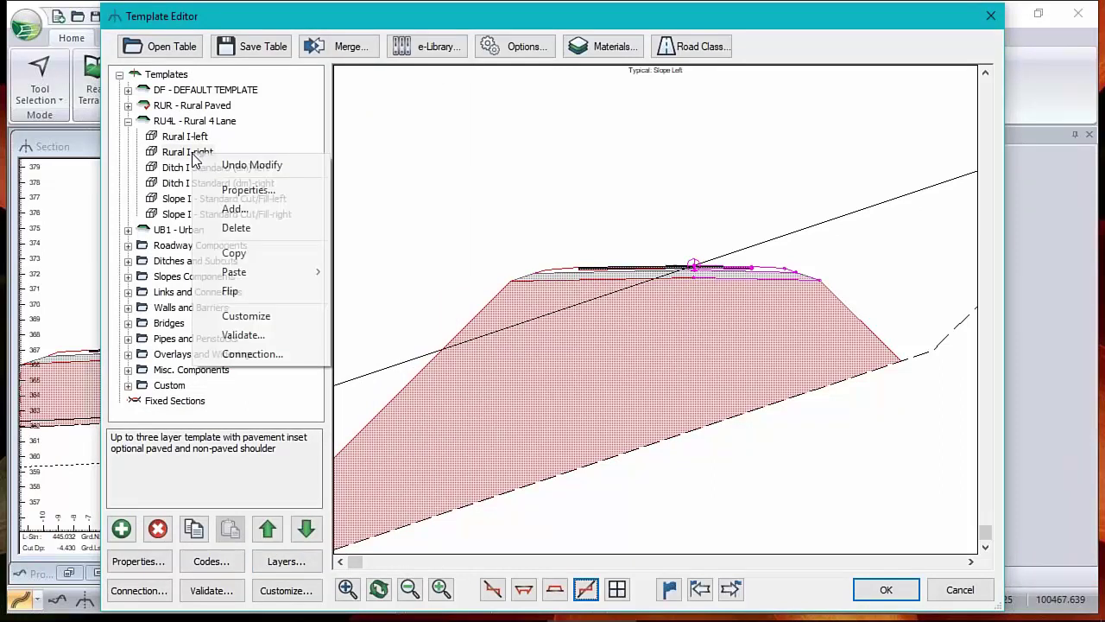
left_click(237, 228)
right_click(204, 142)
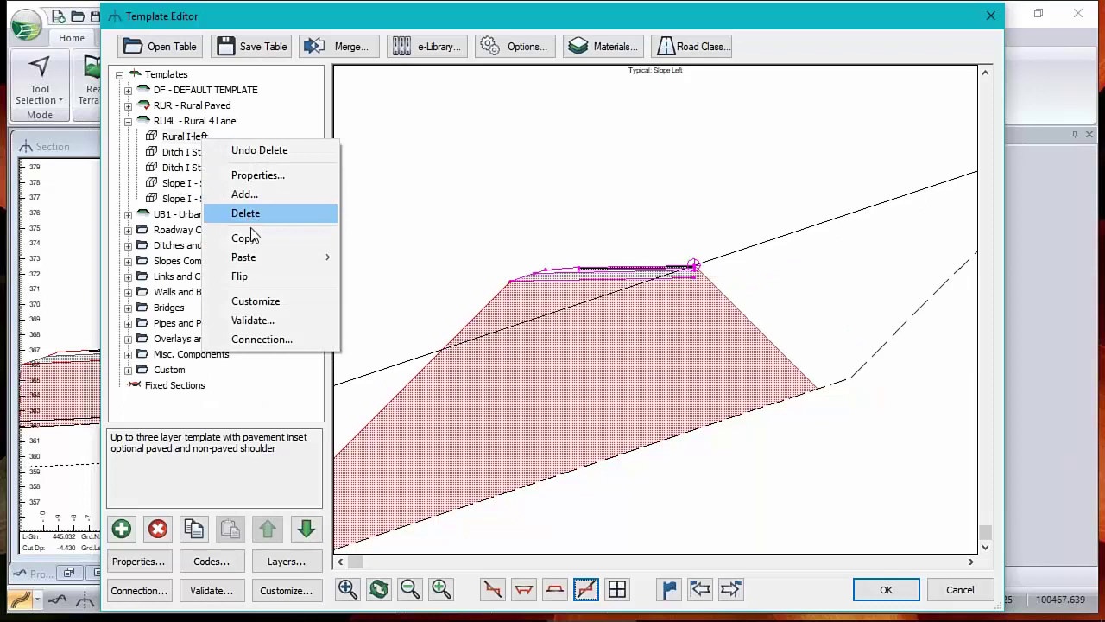
left_click(244, 238)
right_click(199, 139)
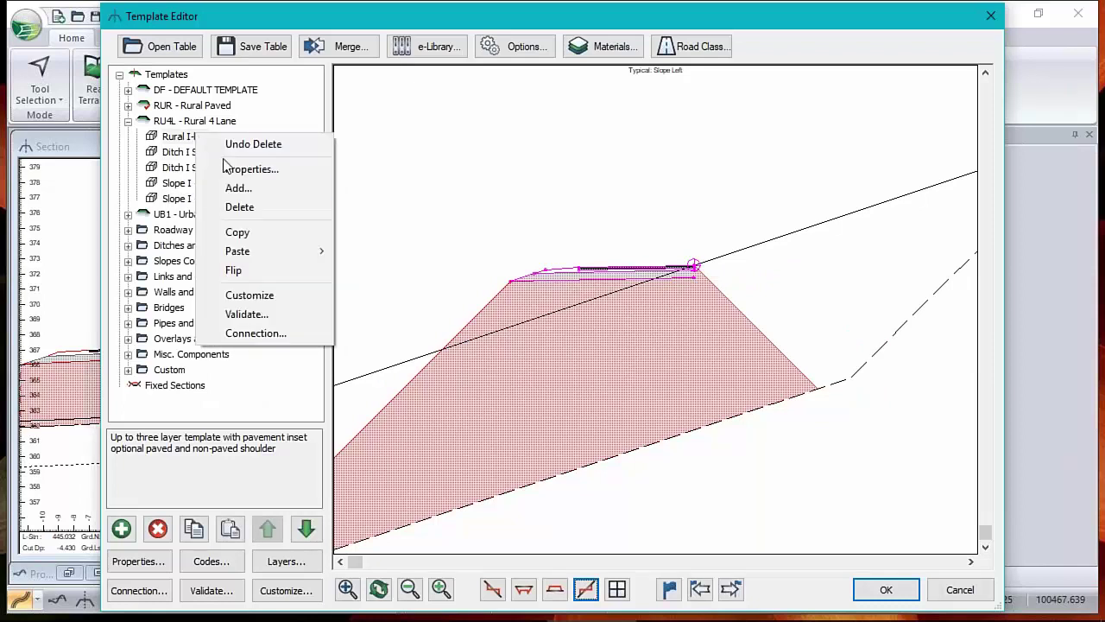
mouse_move(248, 256)
left_click(95, 303)
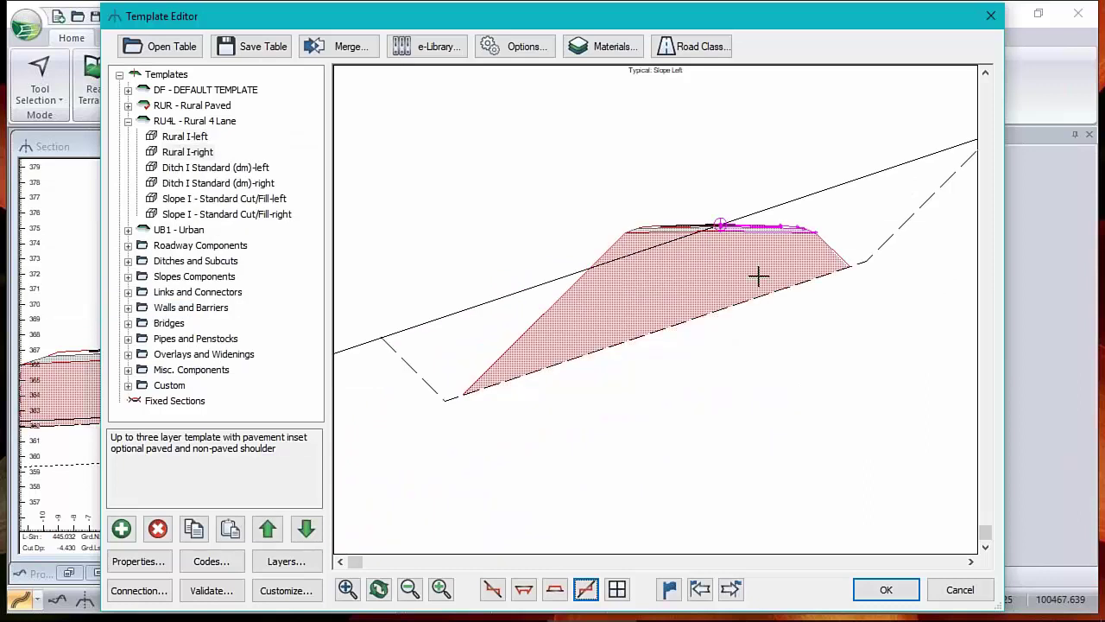
Compare the Rural Paved and Rural 4 Lane templates in the preview, and collapse the Rural 4 Lane components.
left_click(189, 107)
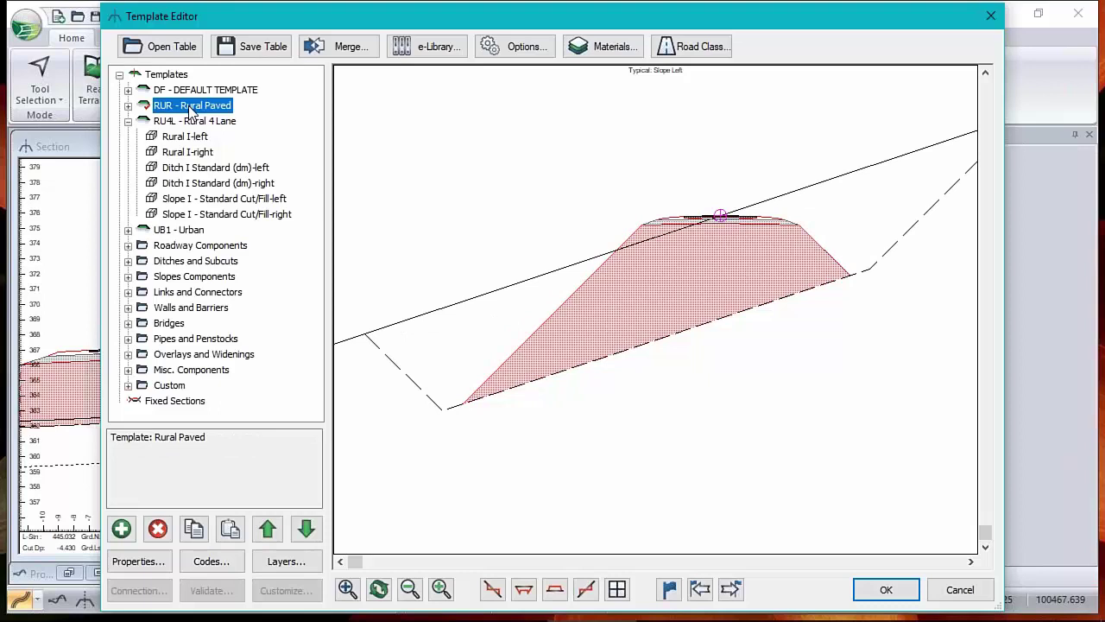
left_click(194, 121)
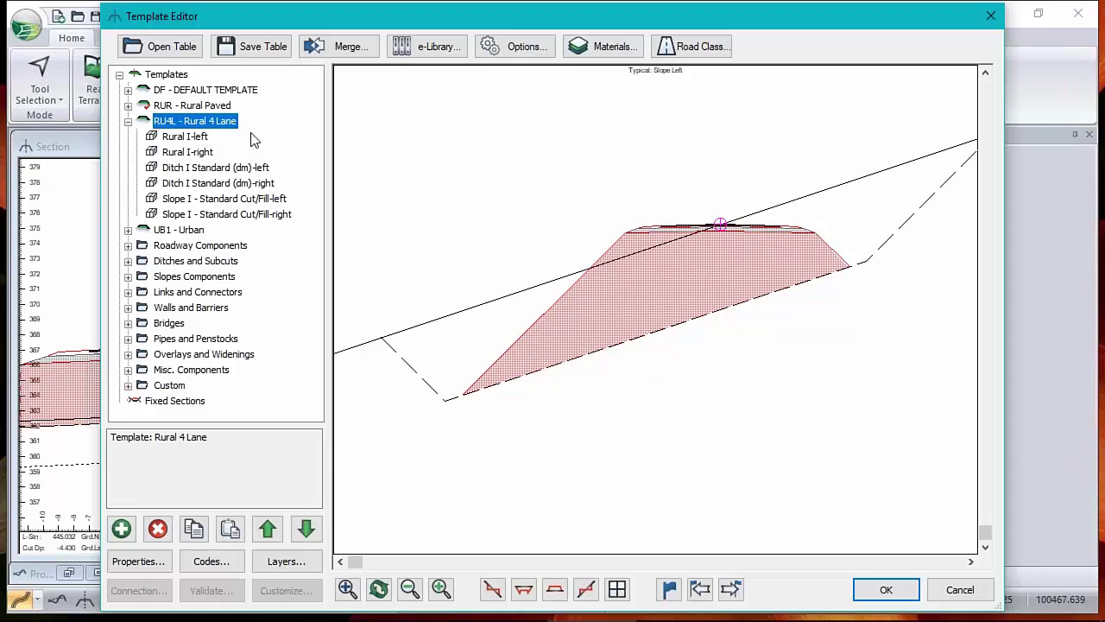
left_click(127, 121)
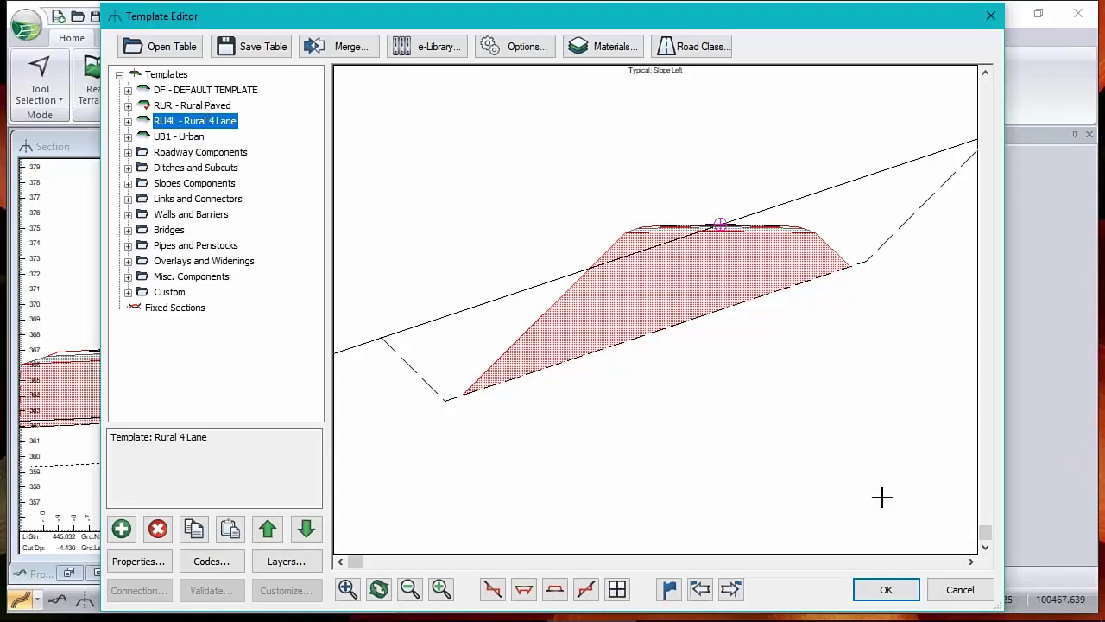
Accept the template edits and recalculate the design, and bring up the parameter overrides by range.
left_click(962, 599)
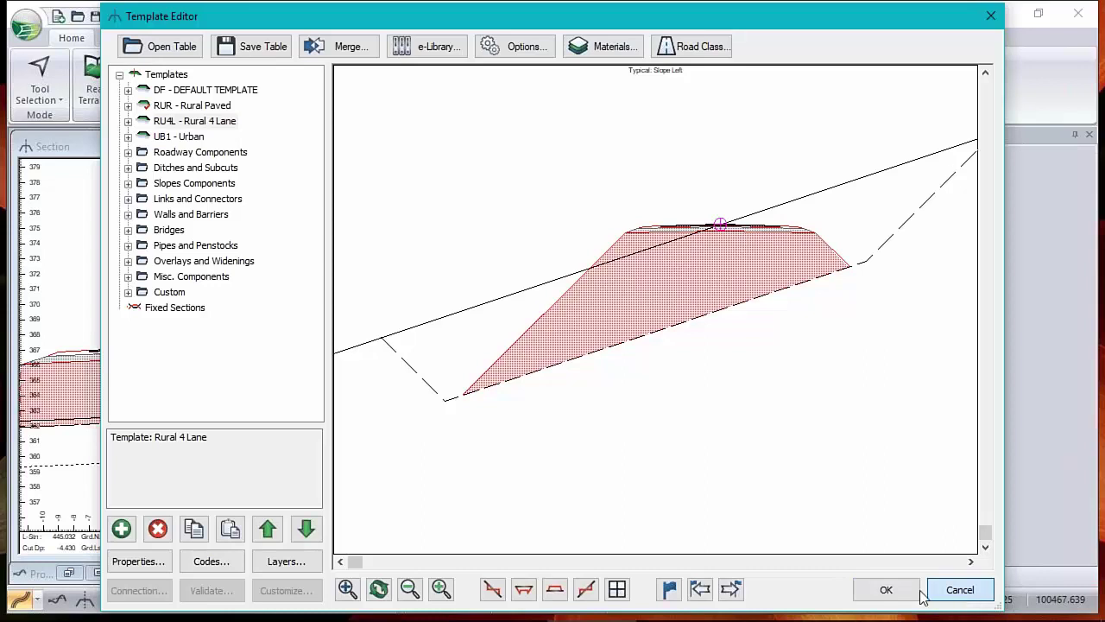
left_click(882, 593)
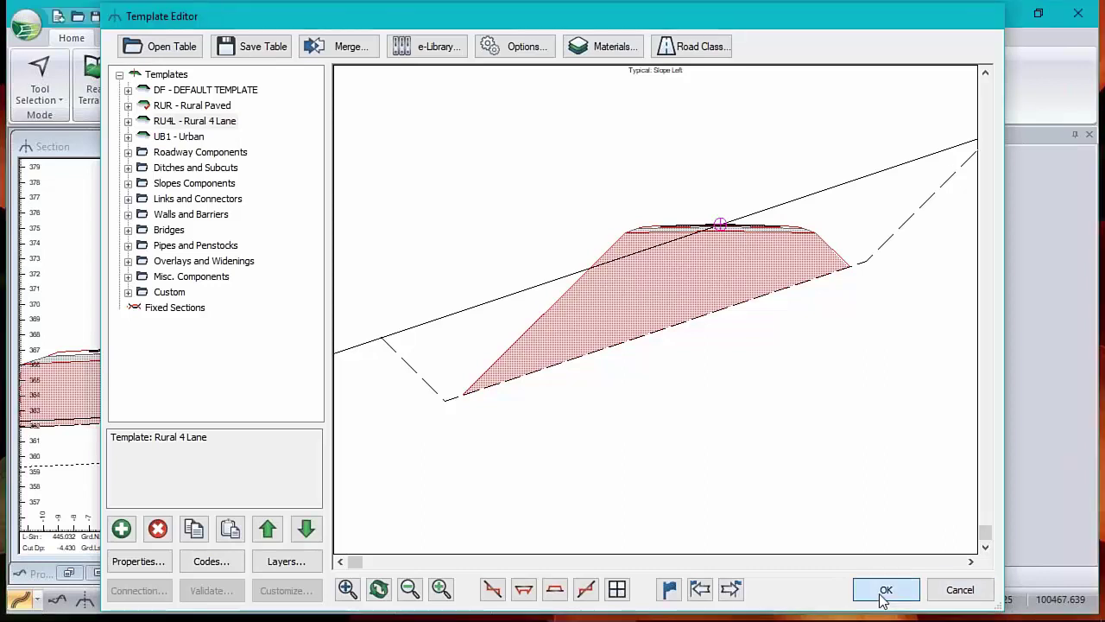
left_click(632, 370)
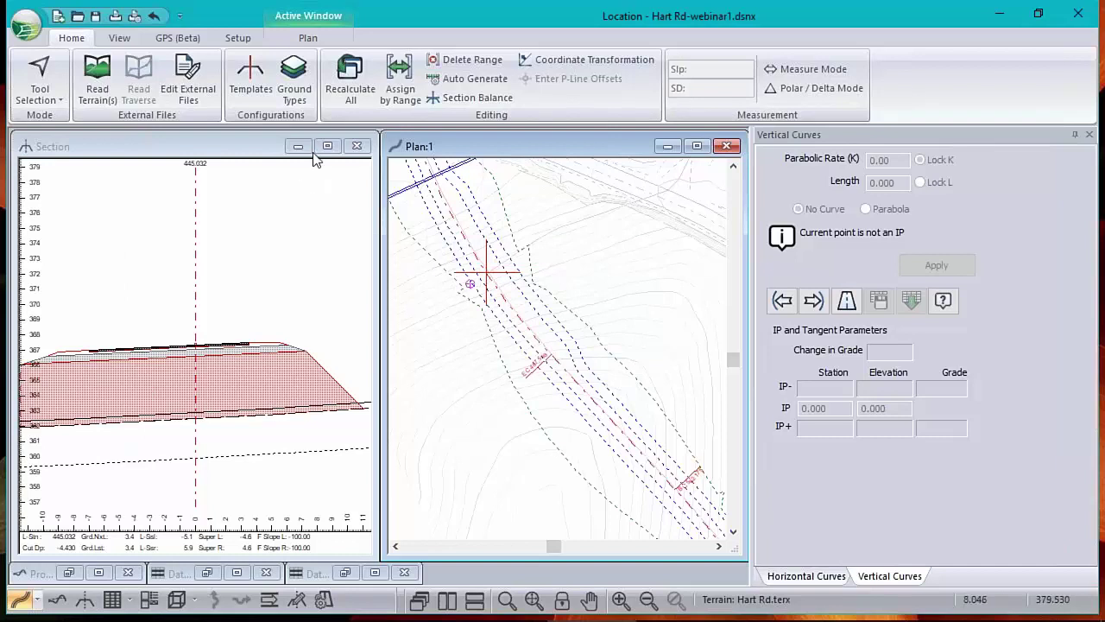
left_click(400, 78)
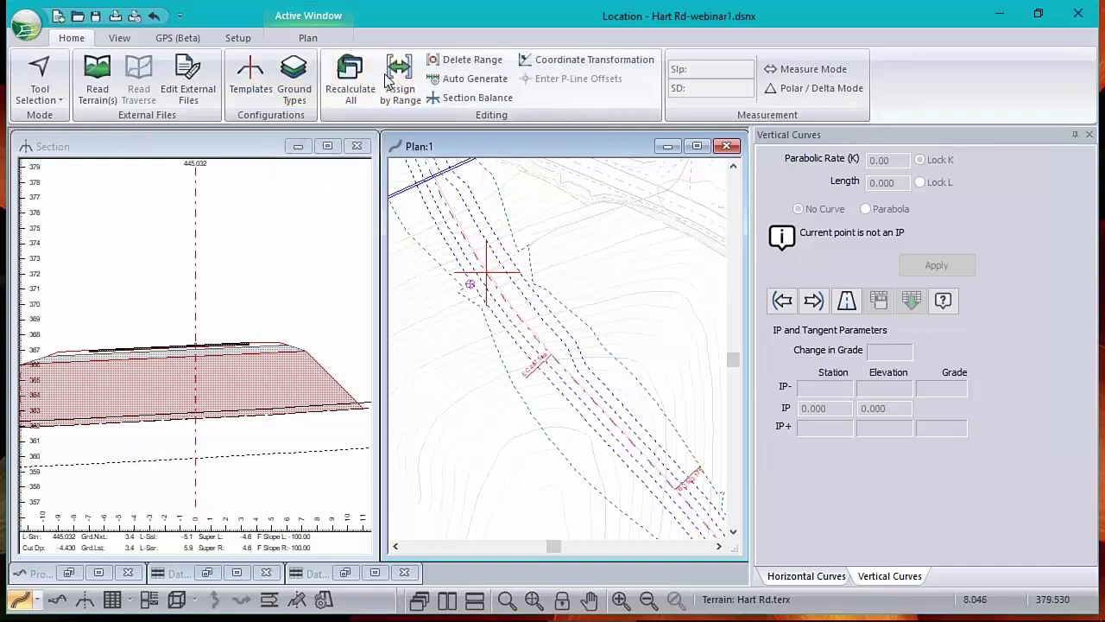
left_click(504, 122)
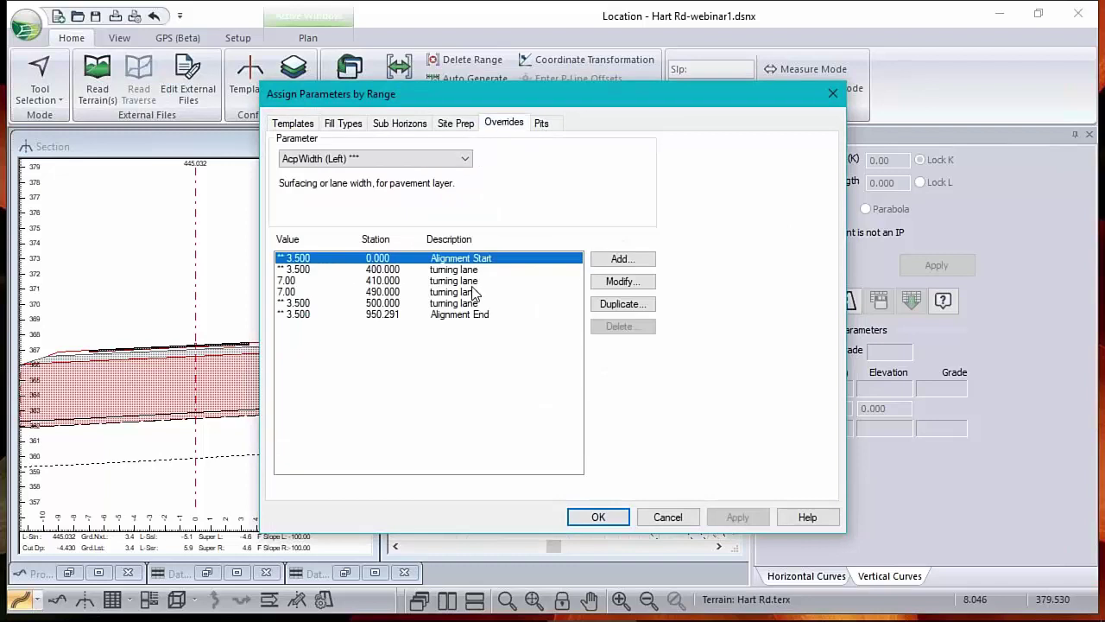
Duplicate the four AcpWidth (Left) turning lane overrides between stations 400 and 500 as a group starting at station 500.
left_click(298, 269)
left_click(294, 301)
left_click(300, 259)
left_click(304, 269)
left_click(302, 303, "shift")
left_click(623, 328)
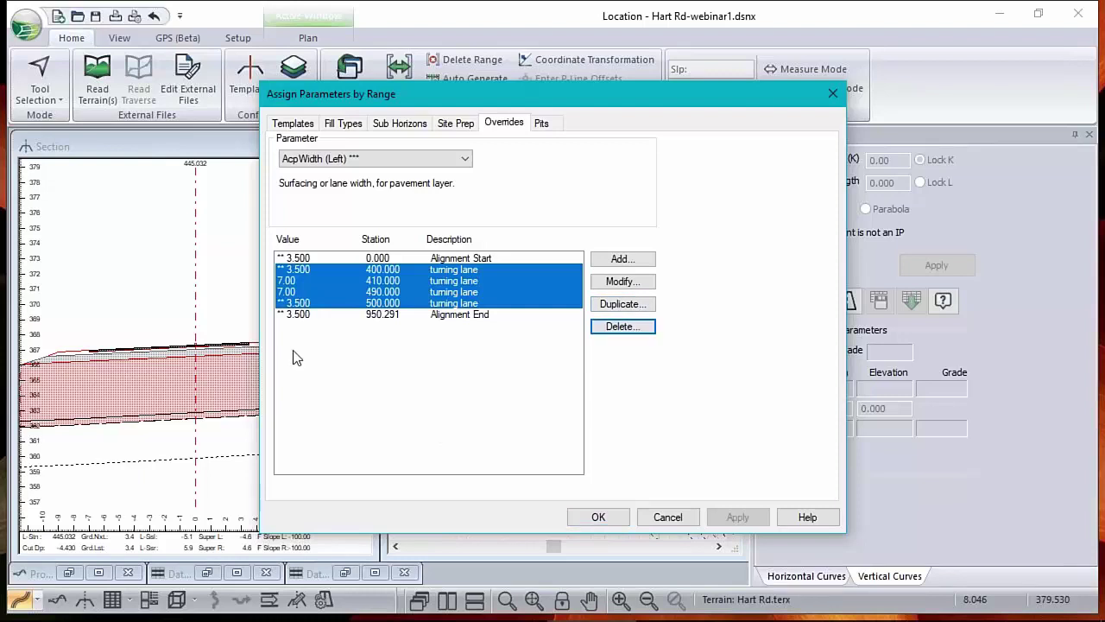
left_click(629, 311)
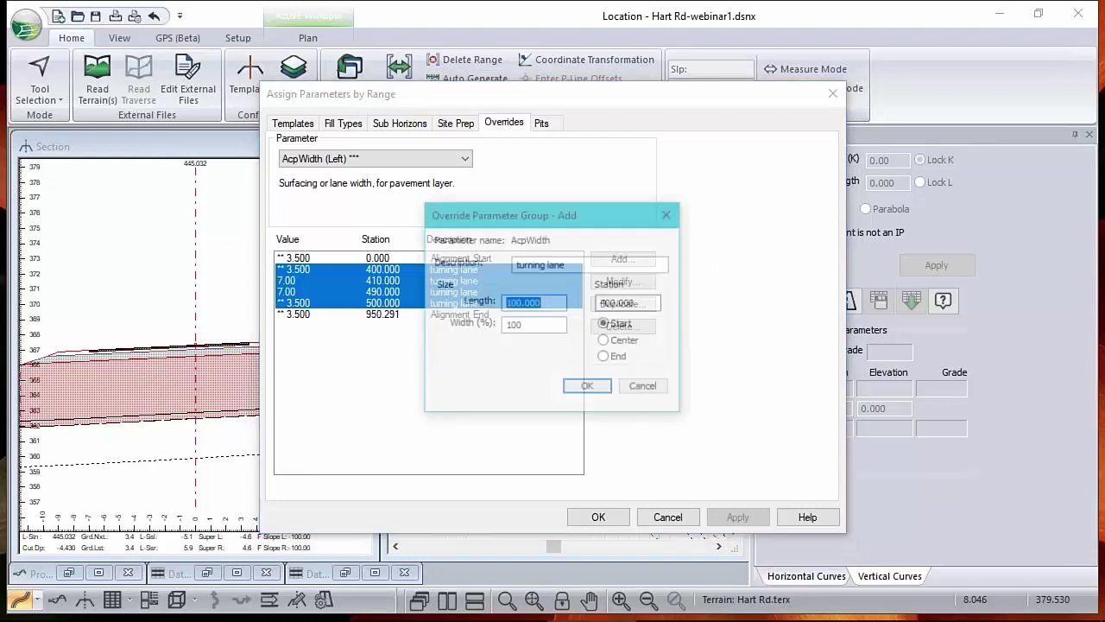
key("Tab")
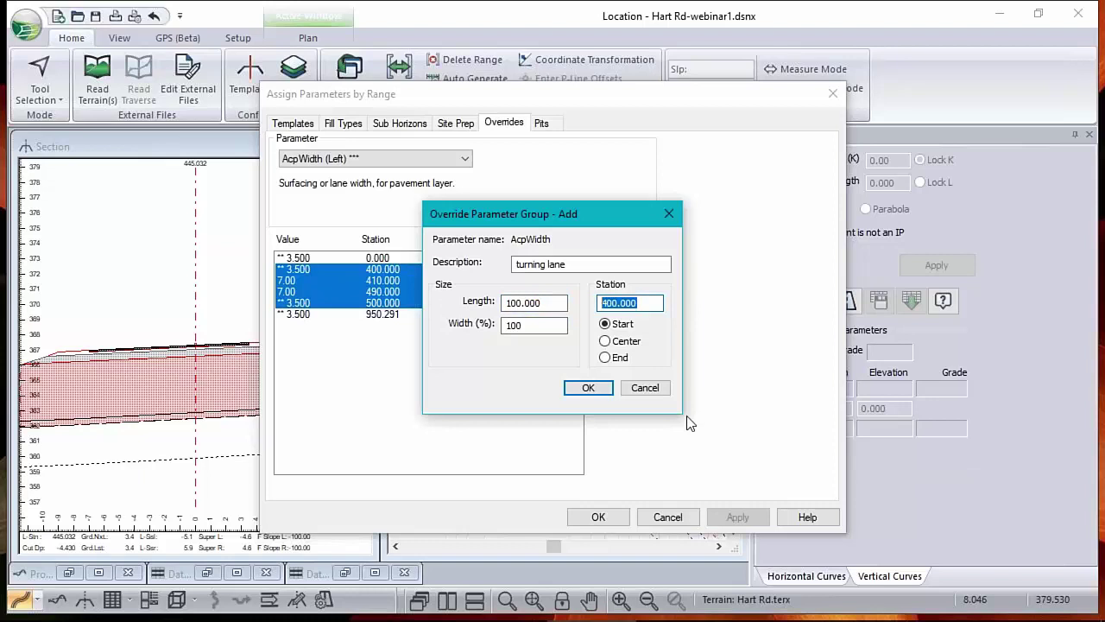
type("5")
left_click(589, 388)
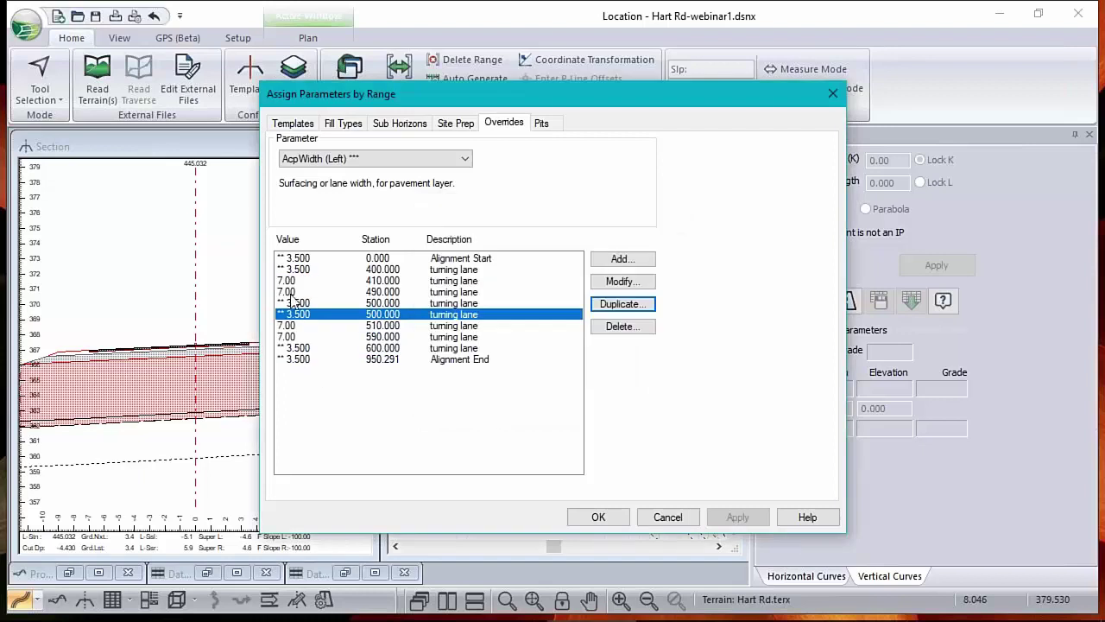
Delete all turning lane overrides from AcpWidth (Left) and recalculate the design.
left_click(301, 269)
left_click(308, 347, "shift")
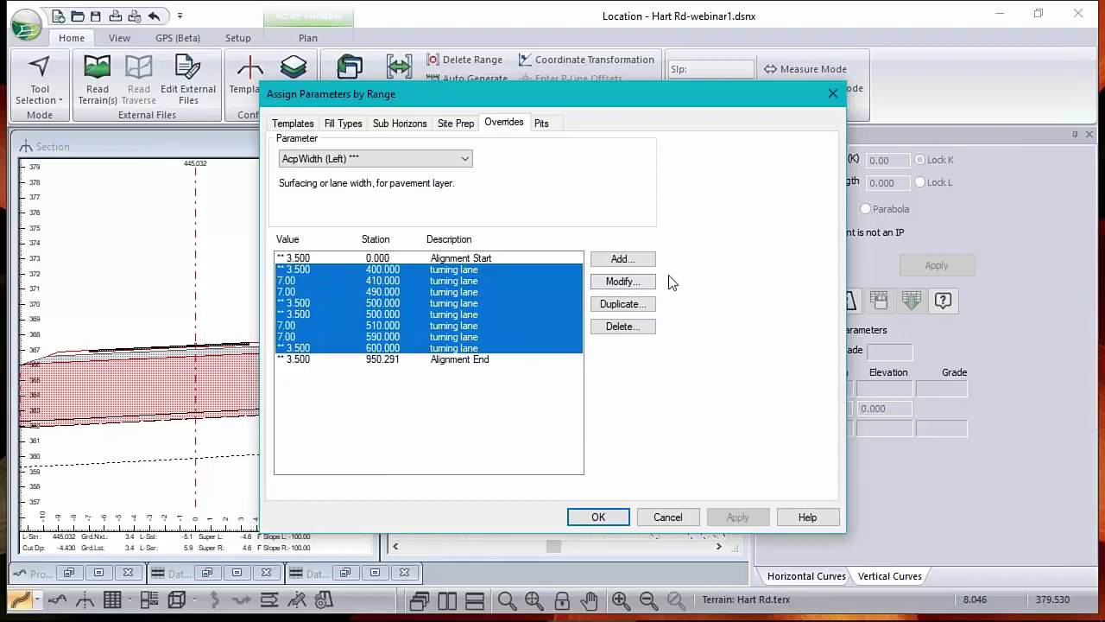
left_click(623, 327)
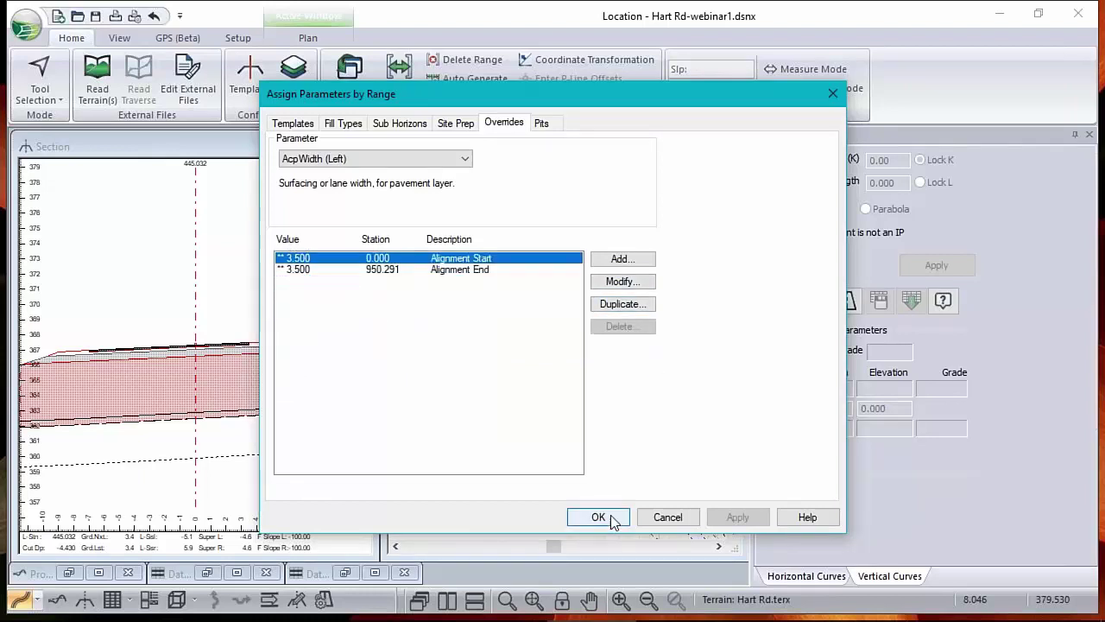
left_click(608, 517)
left_click(562, 363)
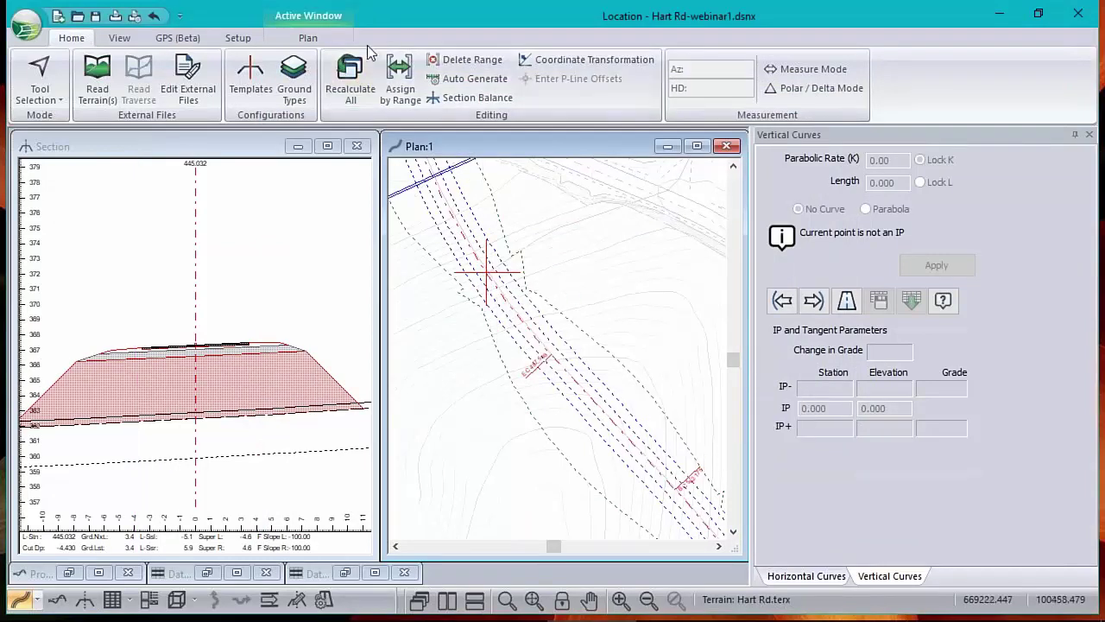
Assign the RU4L Rural 4 Lane template to the left side only, from station 400 to station 500.
left_click(399, 82)
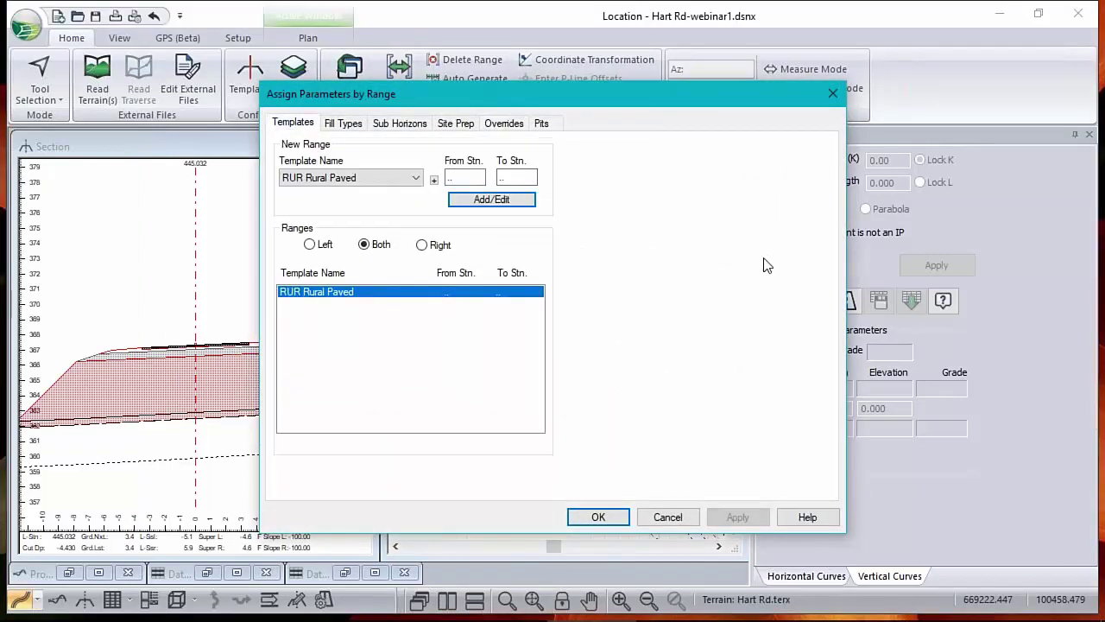
left_click(309, 245)
left_click(362, 178)
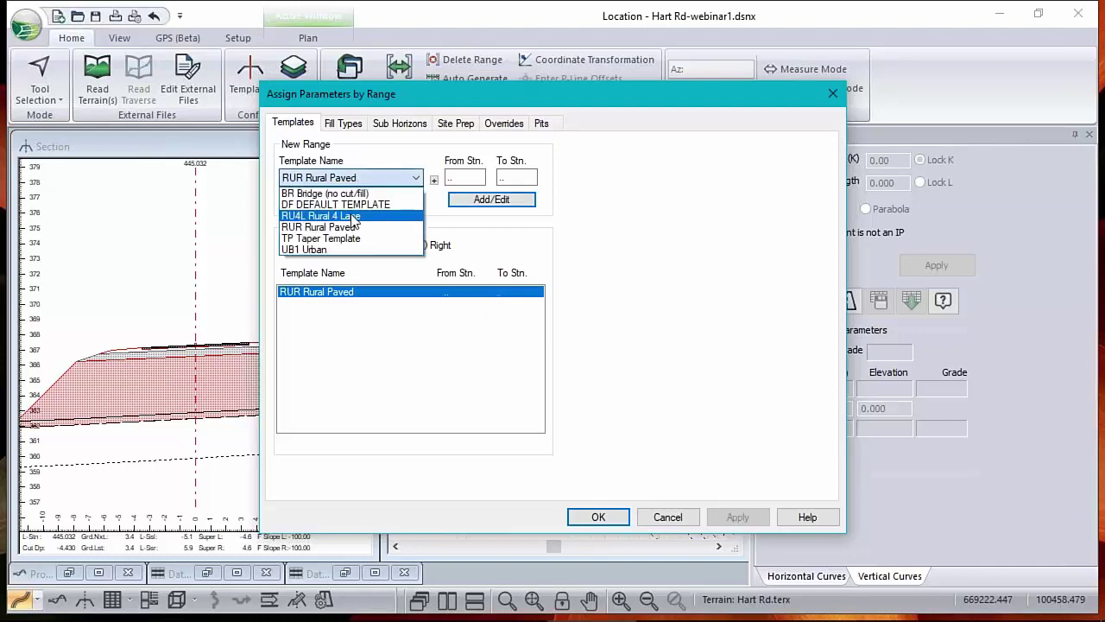
left_click(351, 216)
left_click(474, 176)
type("400")
key("Tab")
type("5")
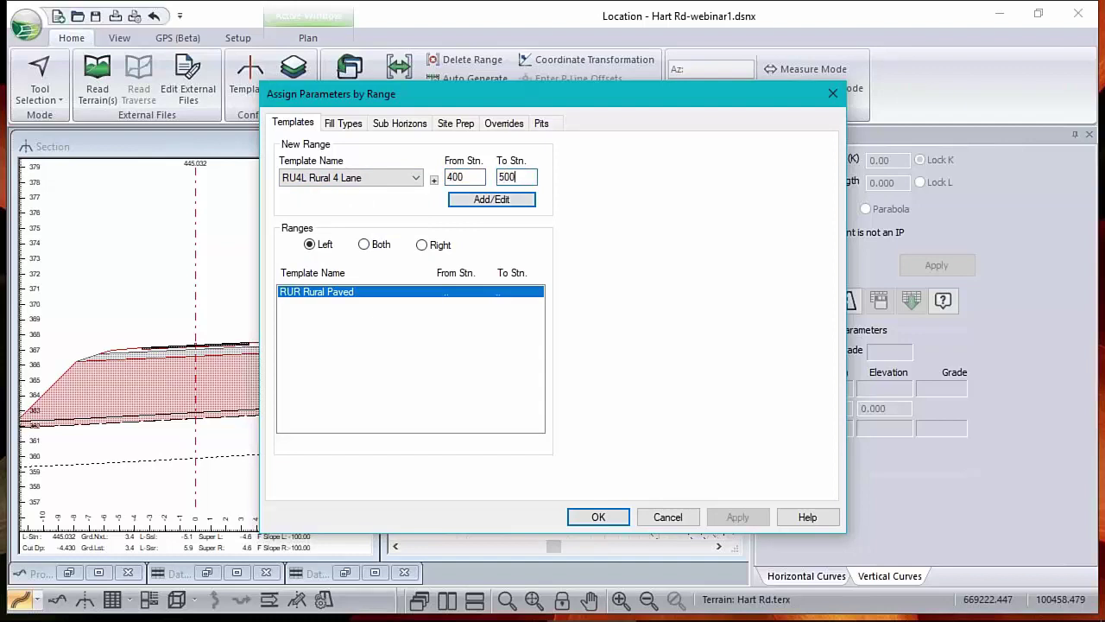
left_click(484, 199)
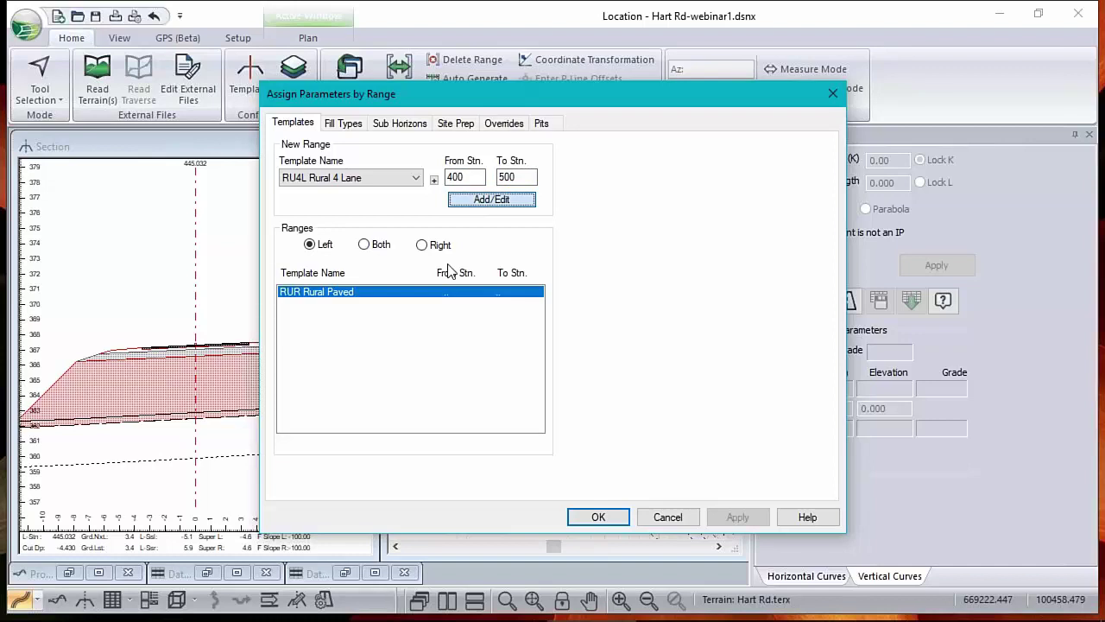
left_click(520, 202)
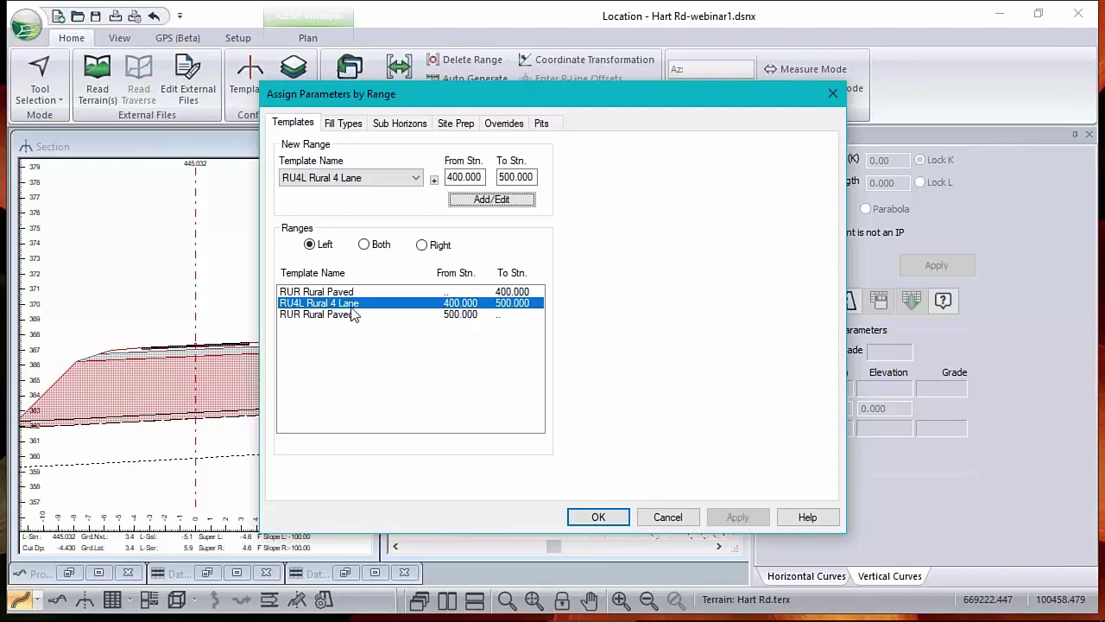
Check the template ranges for the right side and both sides, and apply the assignment by recalculating the entire design.
left_click(422, 245)
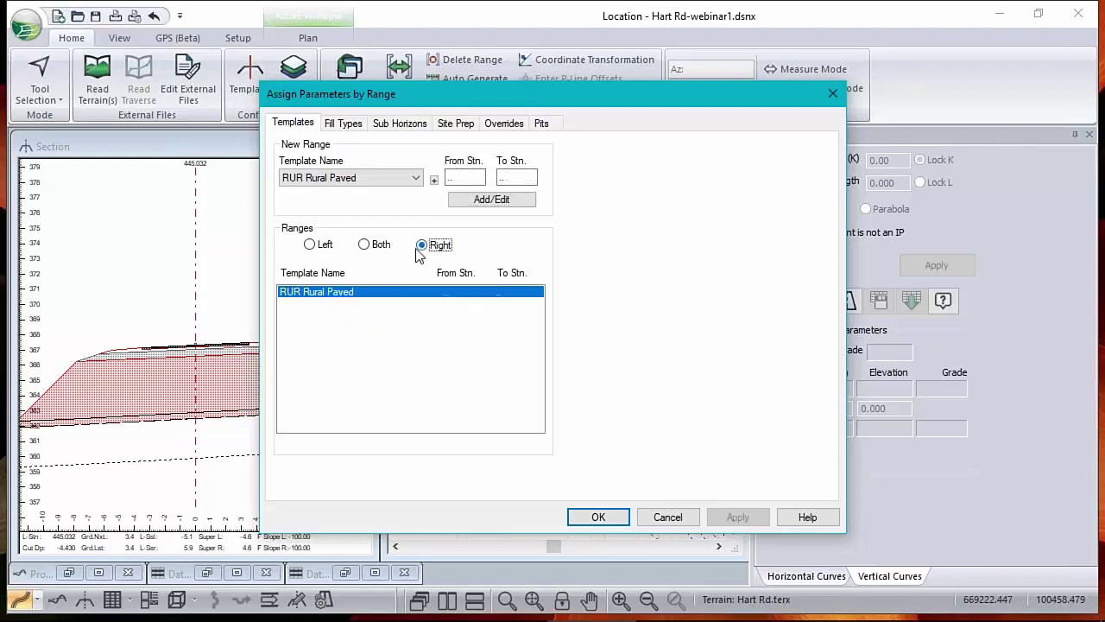
left_click(364, 246)
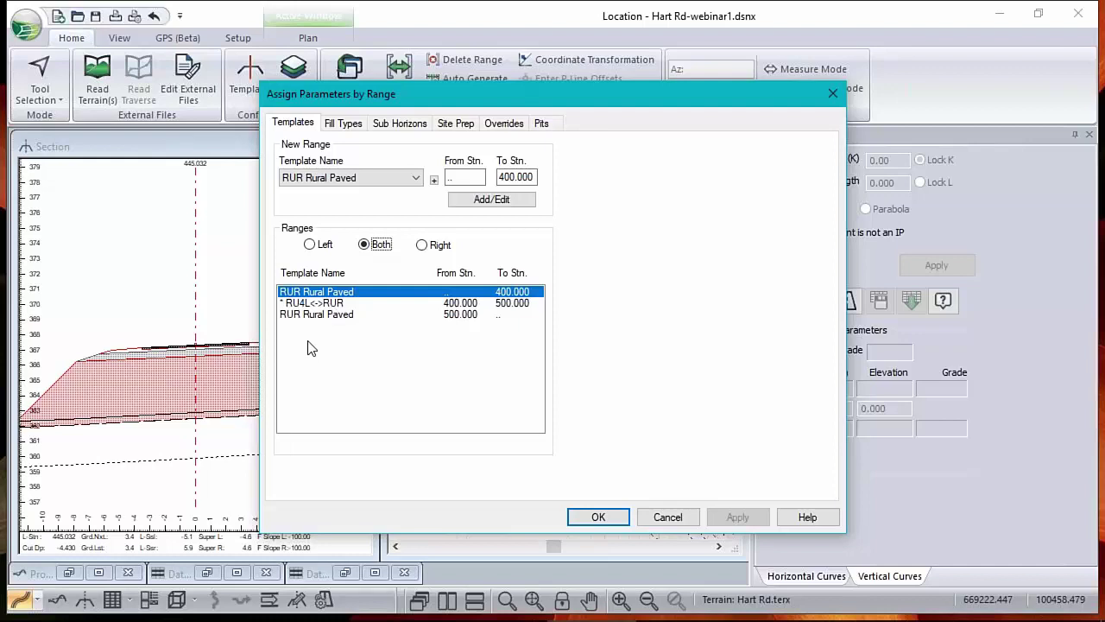
left_click(598, 517)
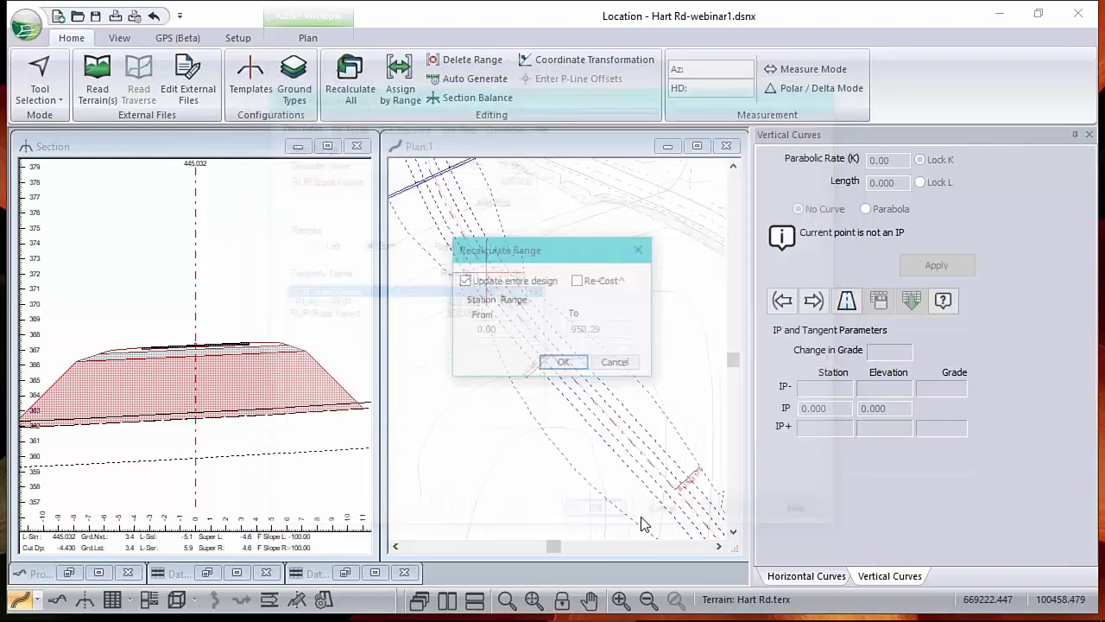
key("Return")
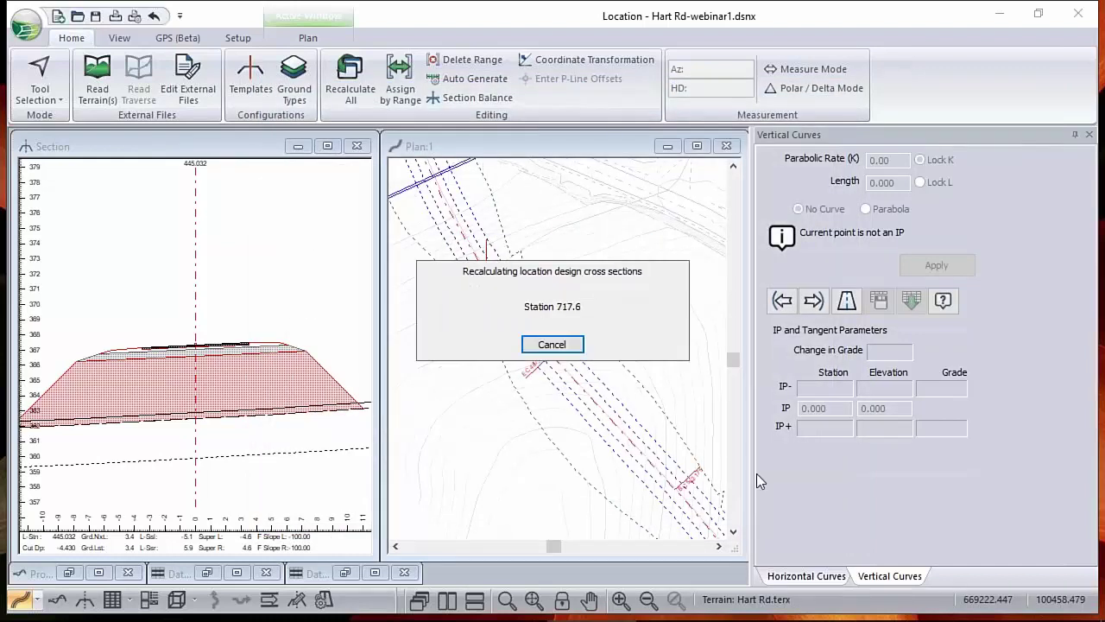
Examine the left lane's change in width around station 500 in the plan and point by point in the cross-section.
scroll(571, 373, "up", 3)
scroll(577, 370, "up", 1)
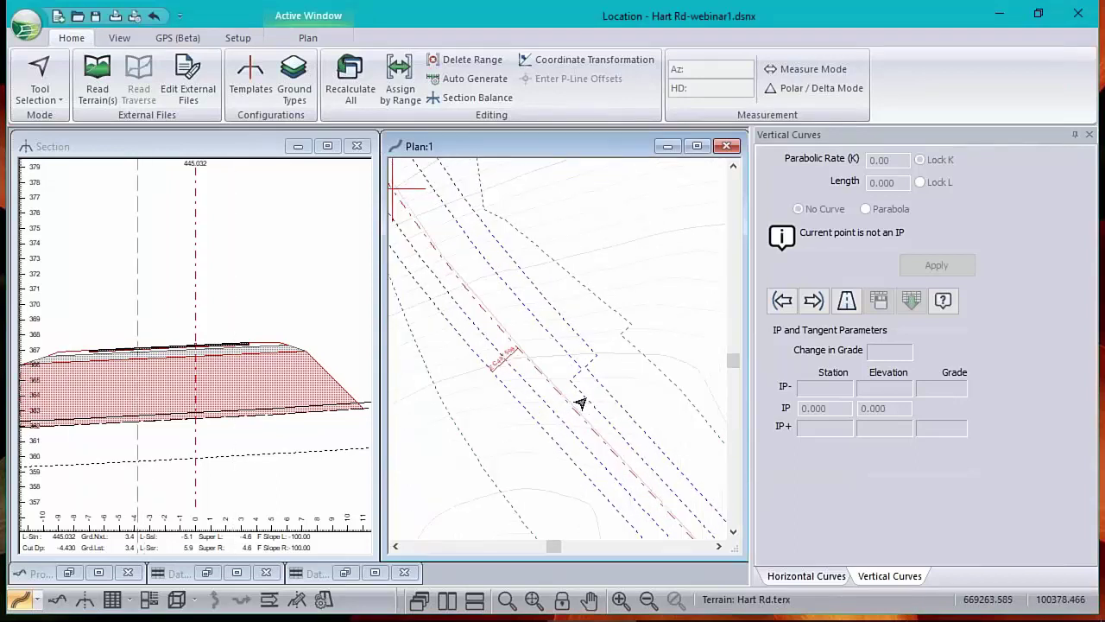
left_click(577, 404)
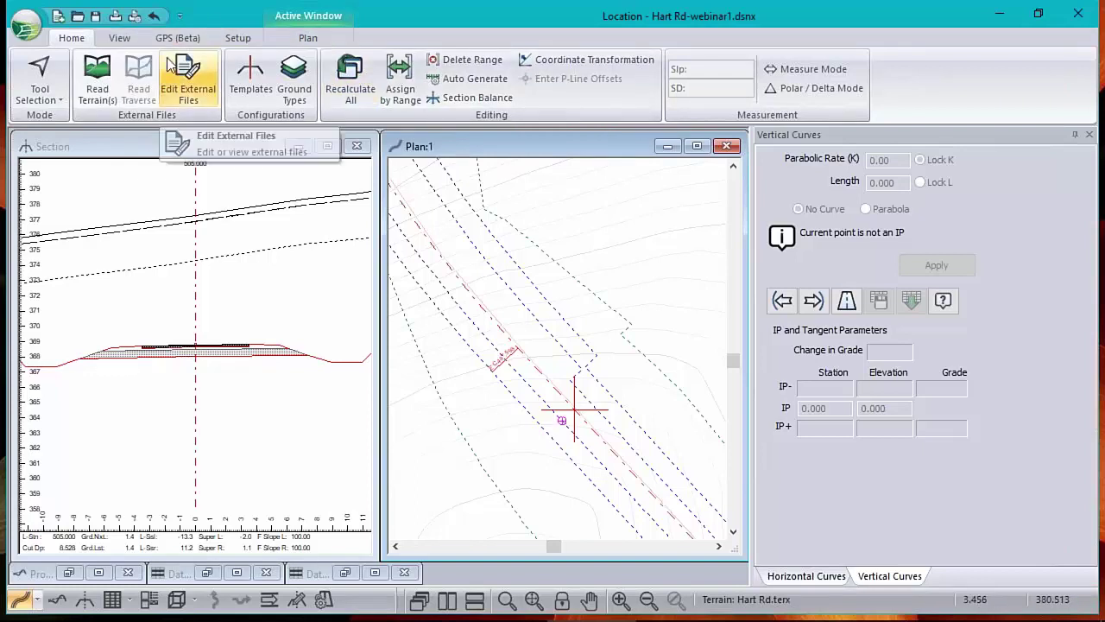
left_click(148, 142)
left_click(149, 76)
left_click(149, 76)
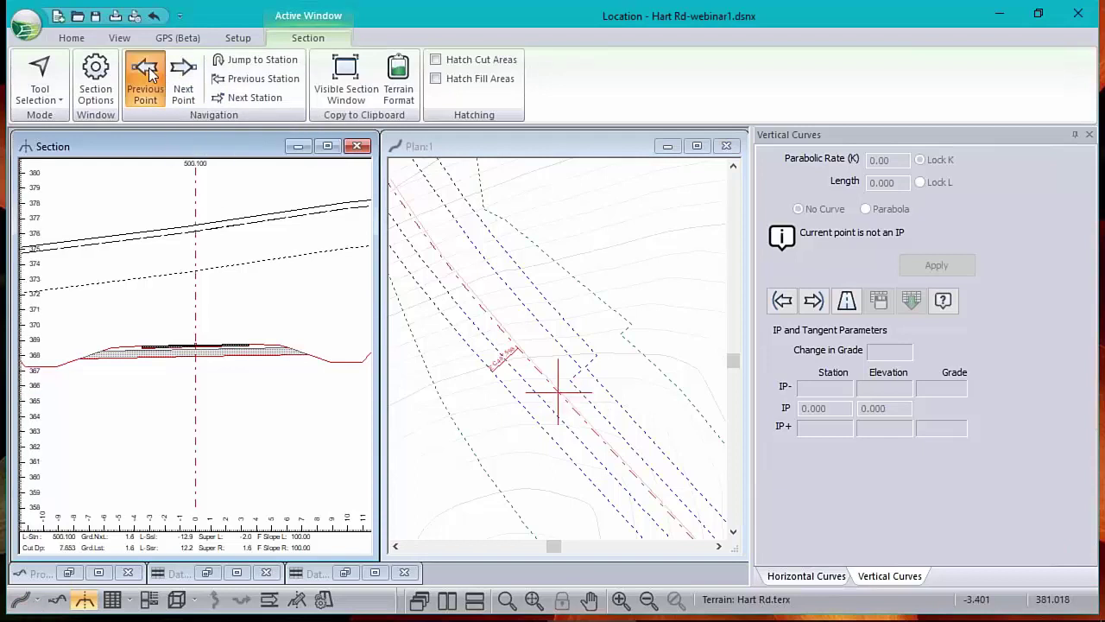
left_click(148, 76)
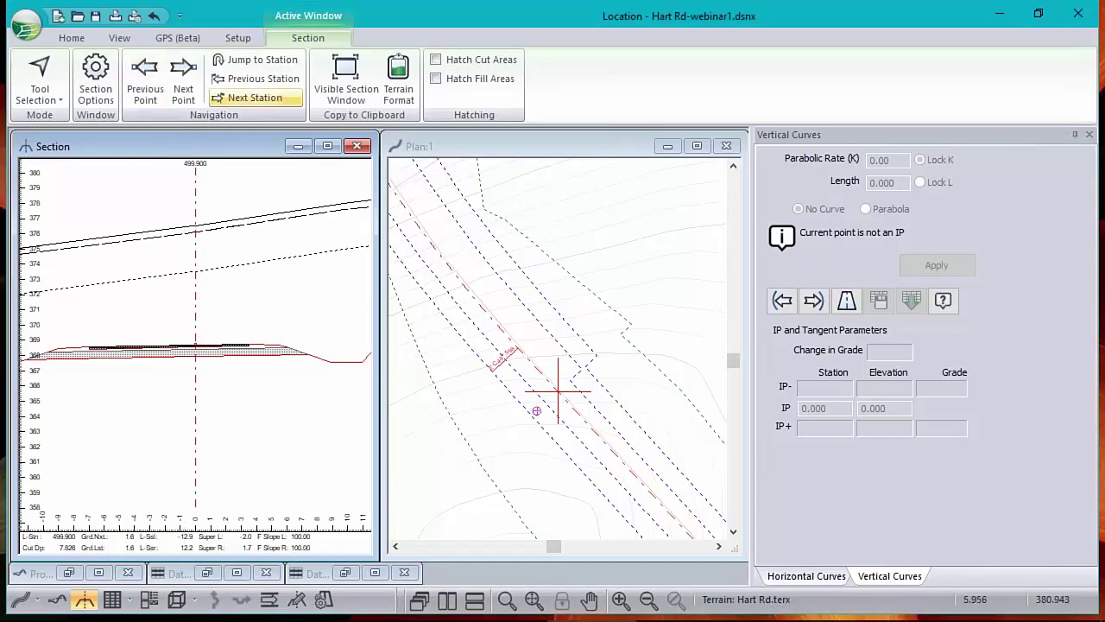
Change the left-side template range from station 400 to 500 to TP Taper Template.
left_click(74, 40)
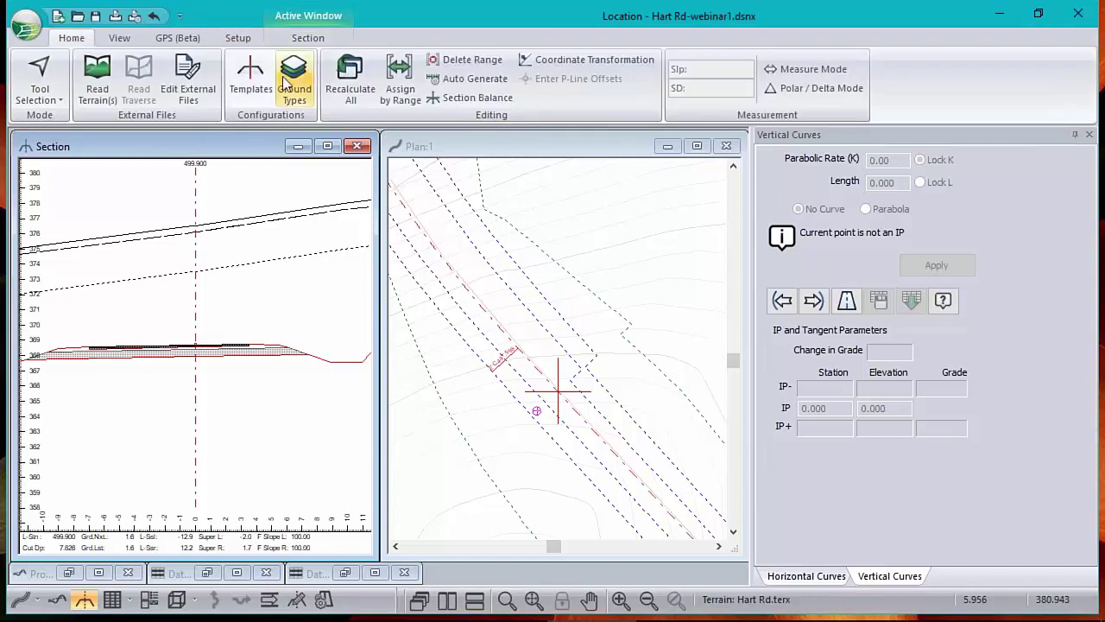
left_click(399, 74)
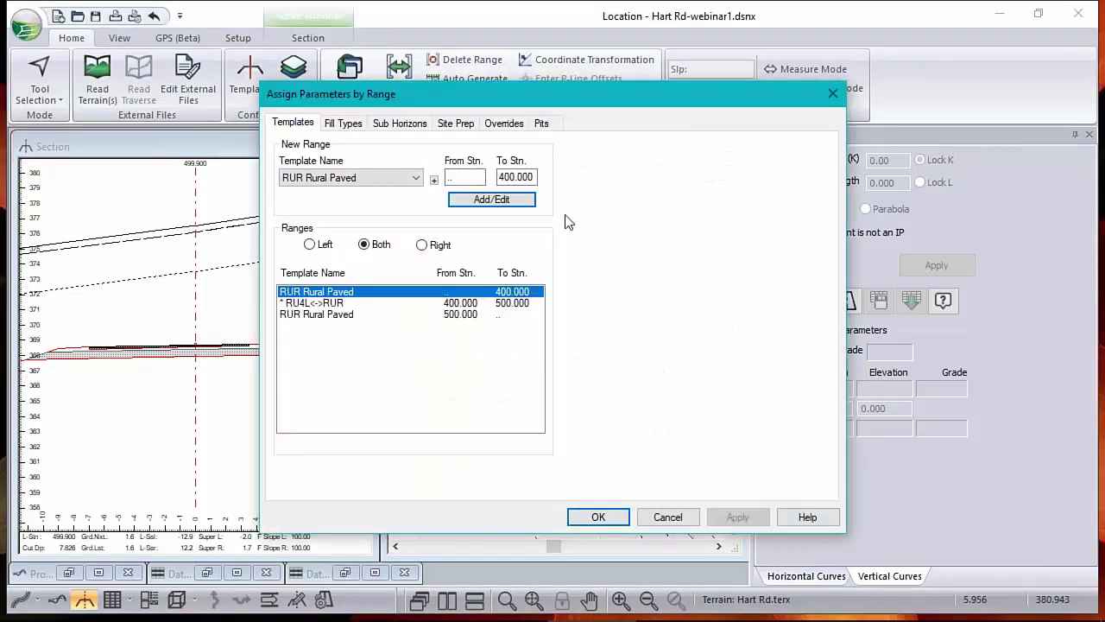
left_click(310, 245)
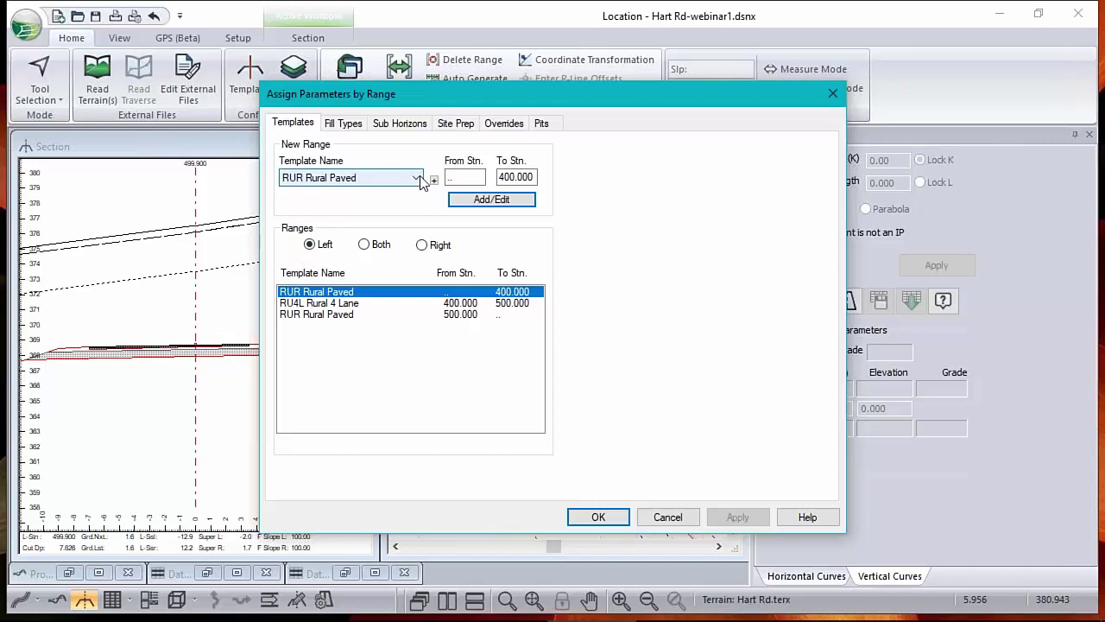
left_click(341, 305)
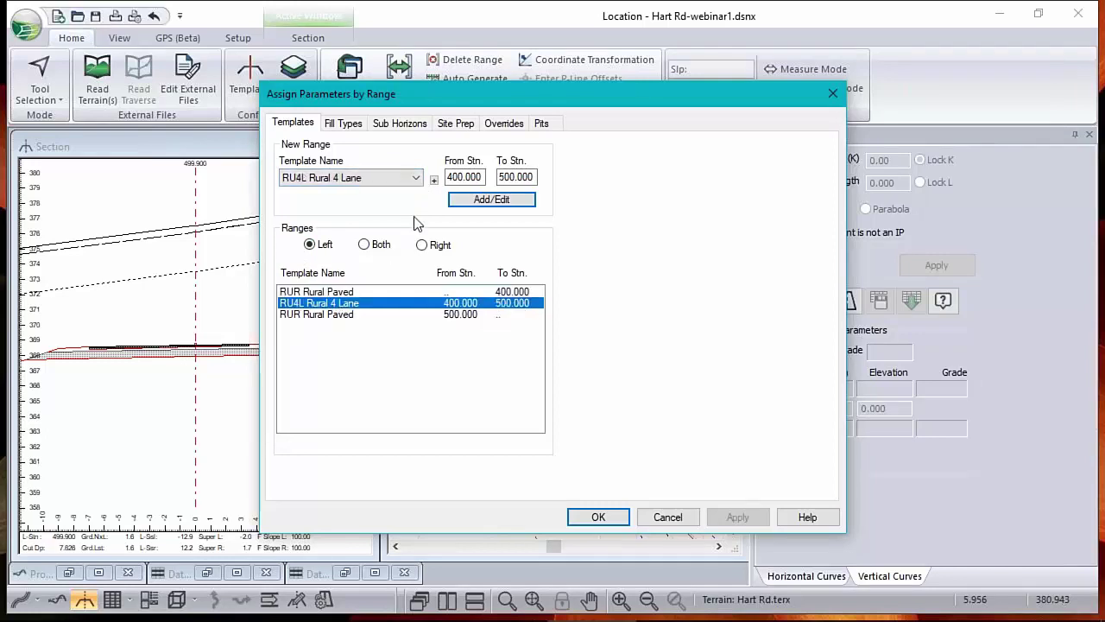
left_click(415, 177)
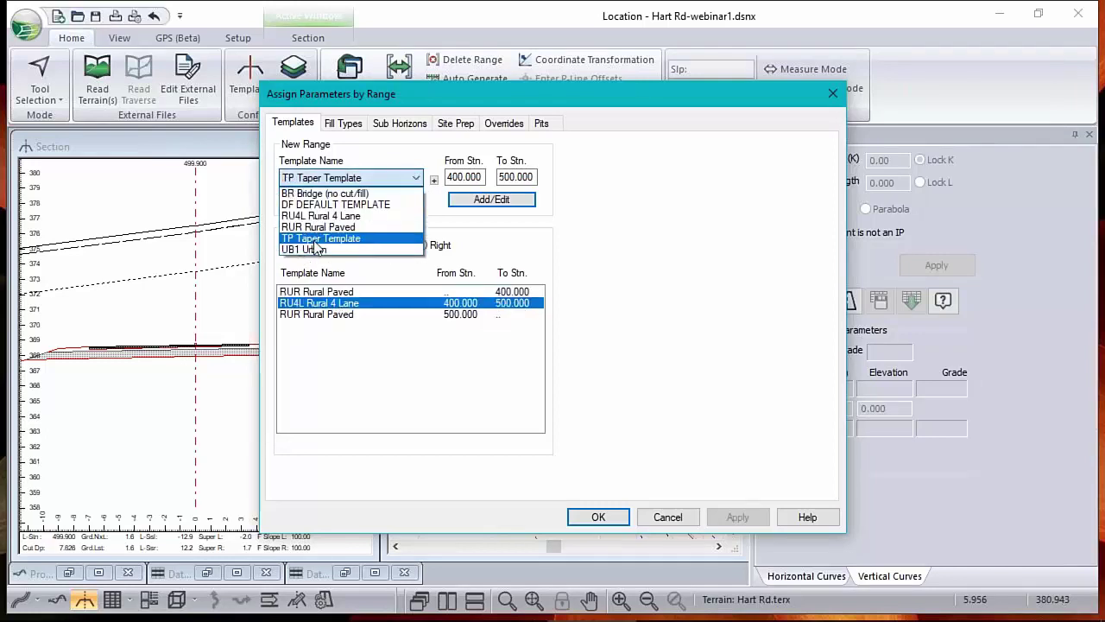
left_click(315, 241)
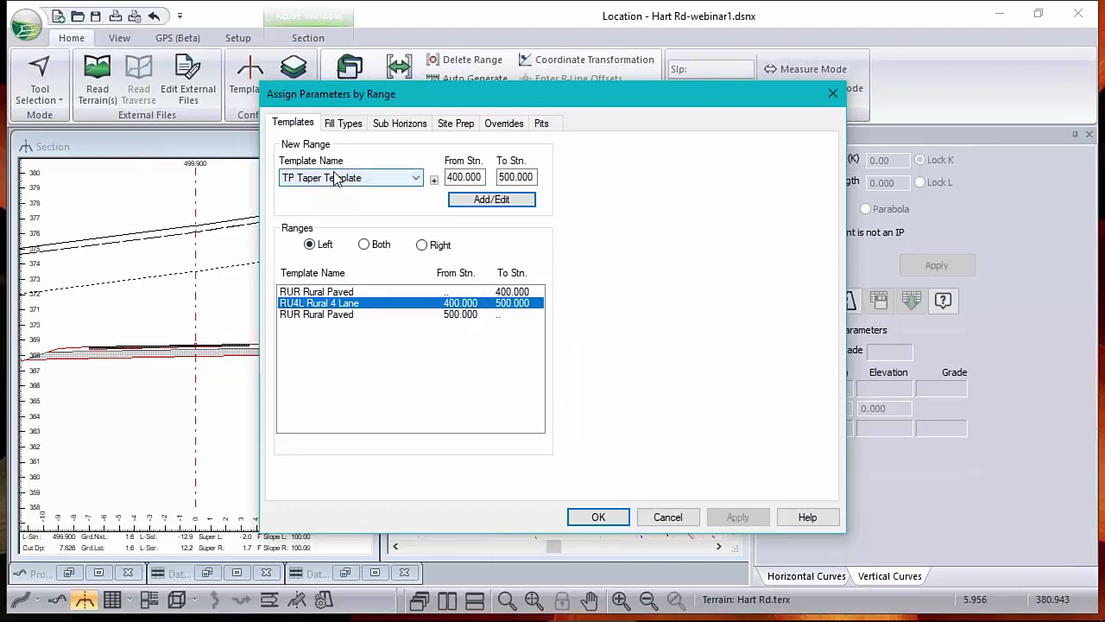
left_click(528, 199)
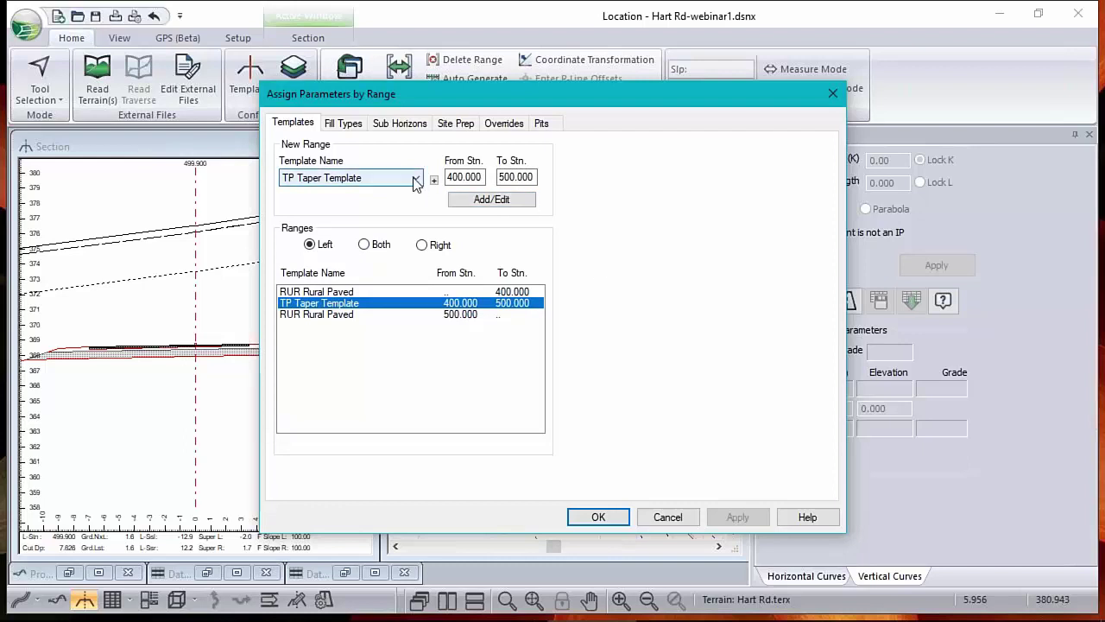
Assign the RU4L Rural 4 Lane template to the left side from station 425 to station 475, within the taper range.
left_click(465, 174)
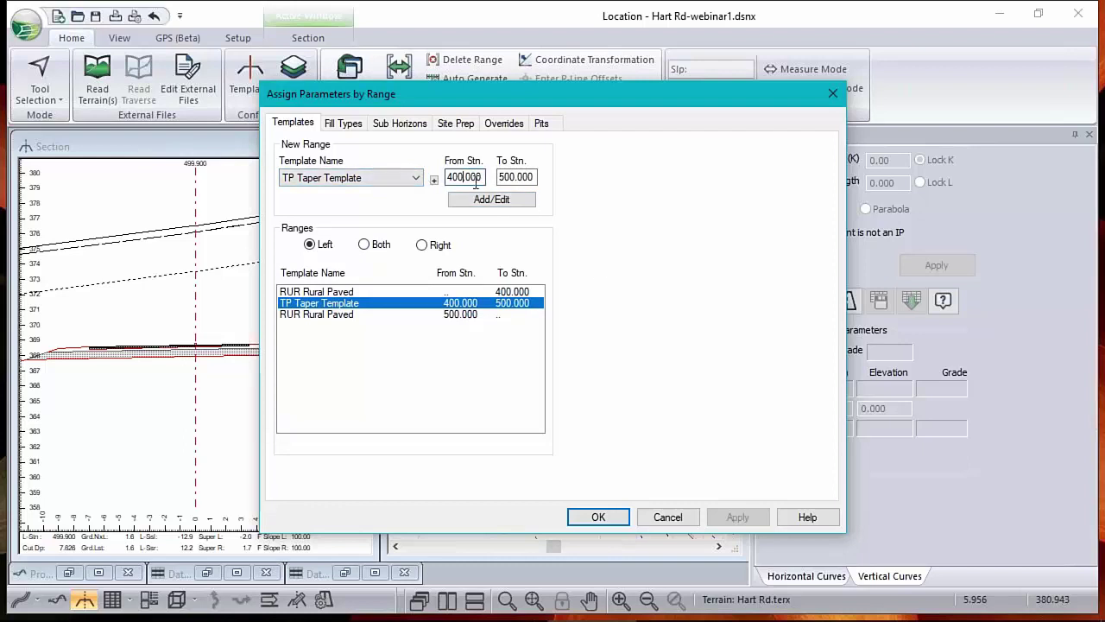
double_click(465, 179)
type("425")
key("Tab")
type("4")
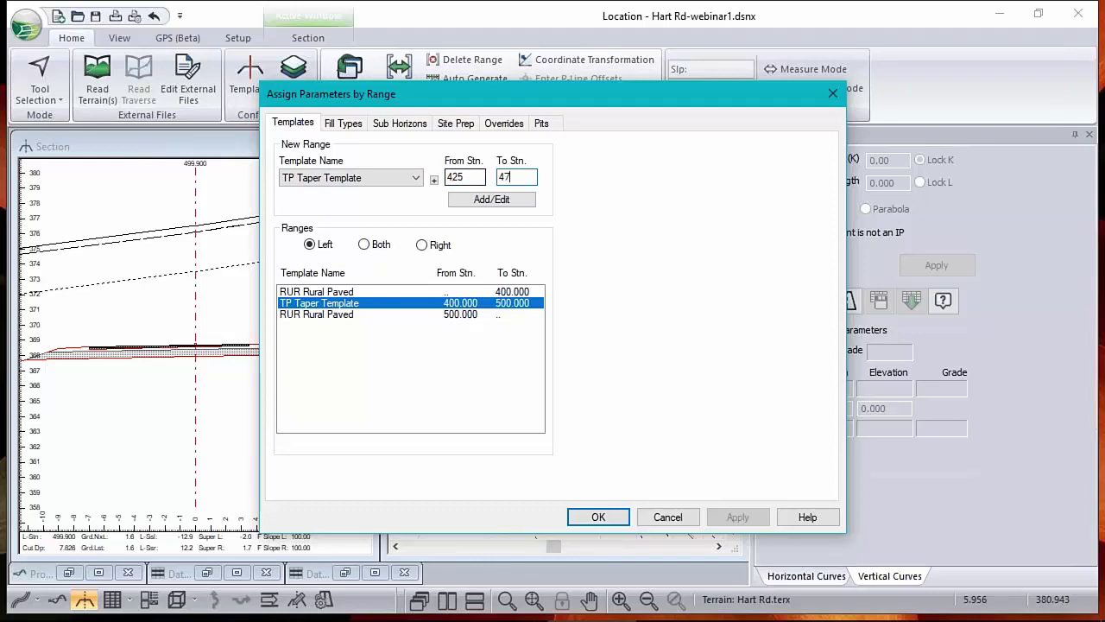
left_click(415, 176)
left_click(320, 215)
left_click(489, 200)
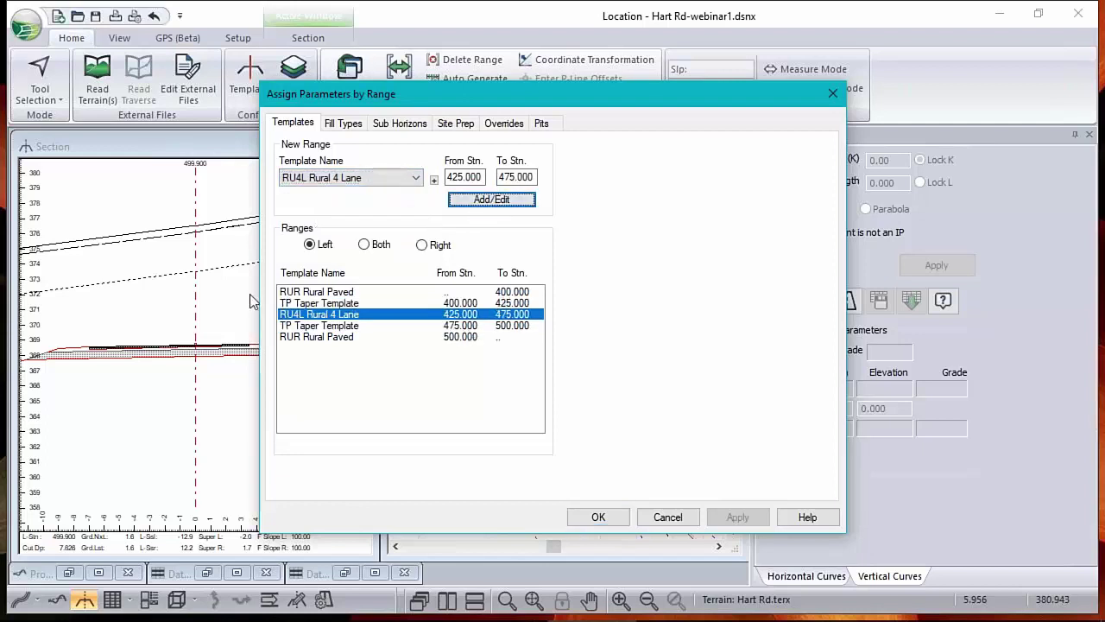
Review each left-side template range in turn and apply the template assignment to the design with a recalculation.
left_click(327, 294)
left_click(330, 304)
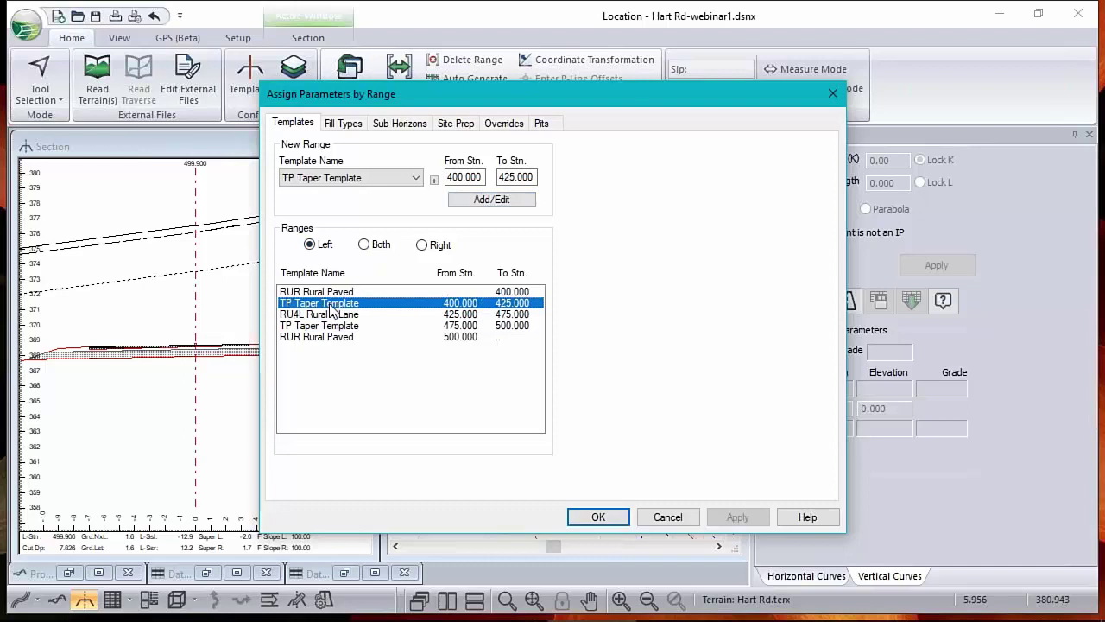
left_click(335, 316)
left_click(335, 326)
left_click(337, 336)
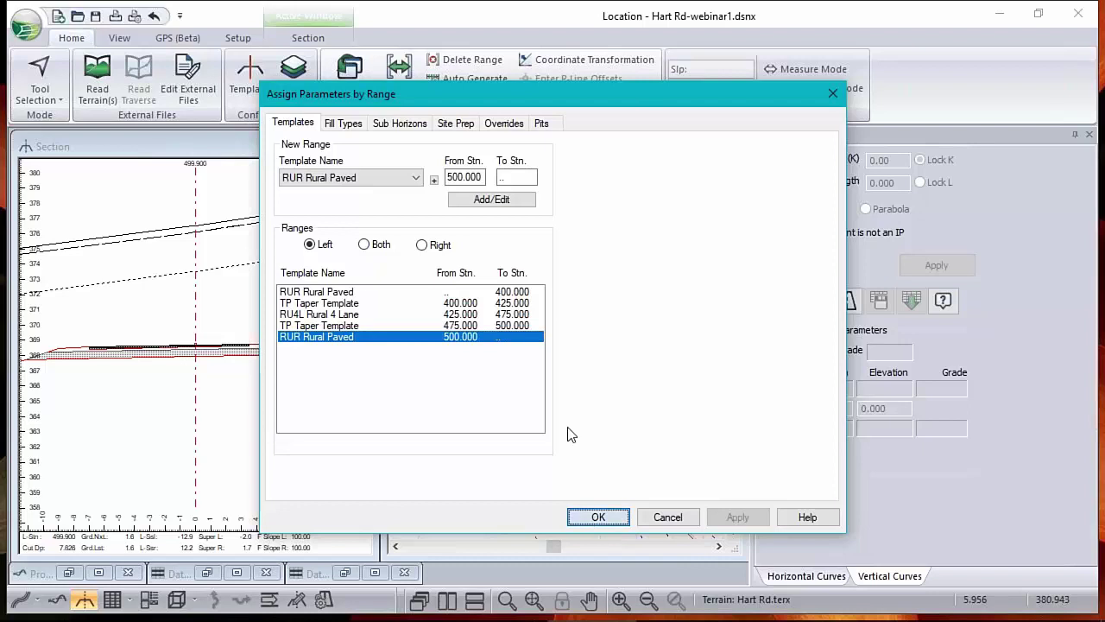
left_click(599, 517)
key("Return")
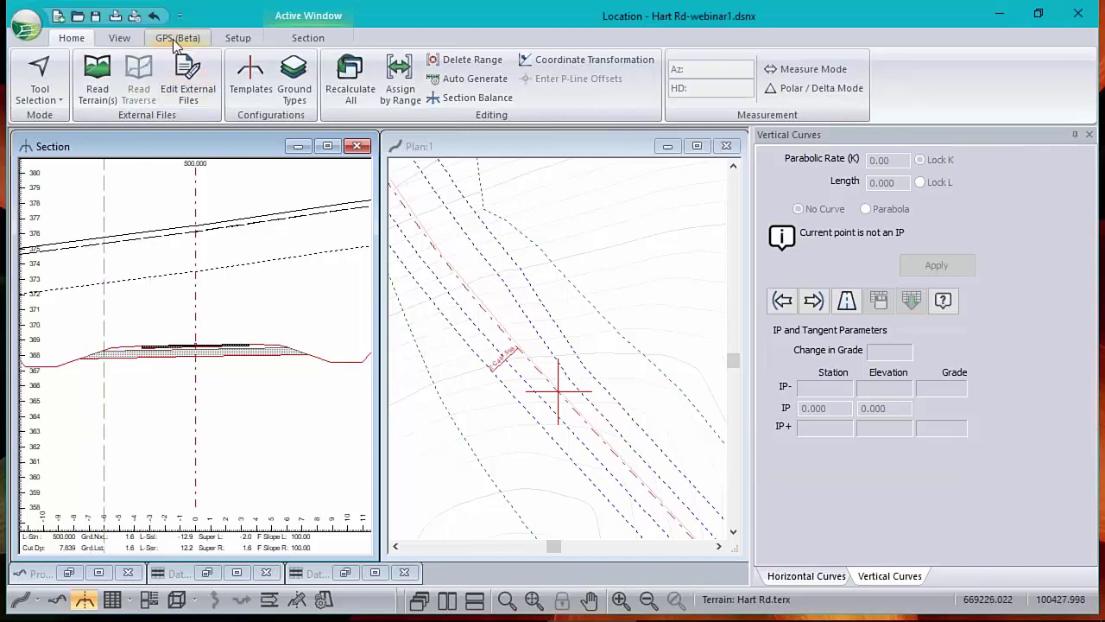
Step back point by point through the cross-sections from station 500 to 480 to examine the left lane's taper.
left_click_drag(144, 152, 148, 148)
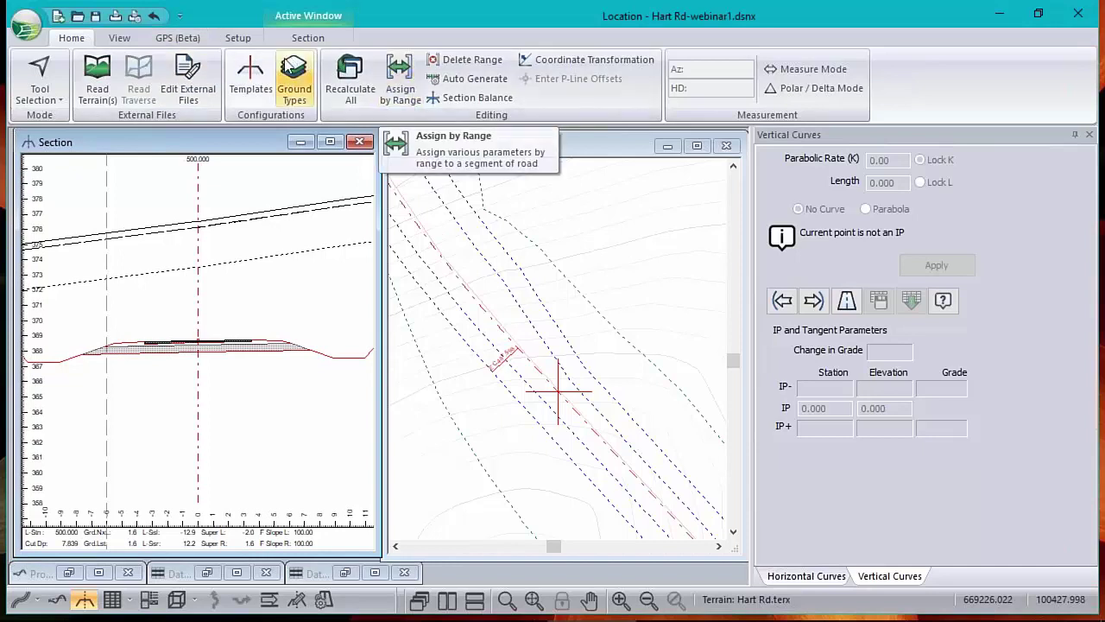
left_click(306, 39)
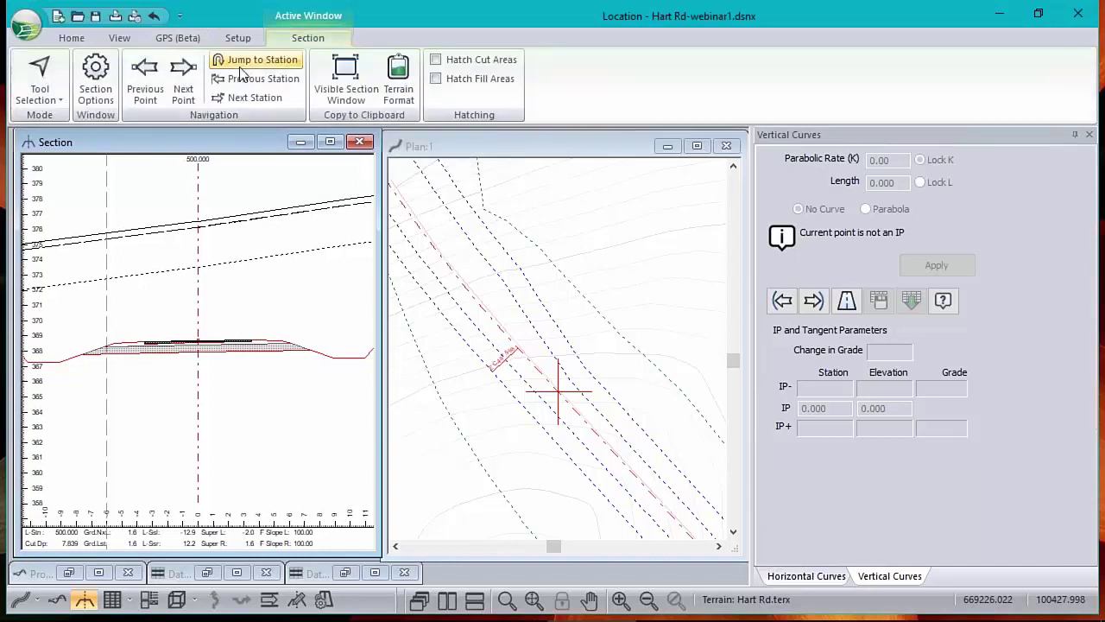
left_click(137, 75)
left_click(136, 78)
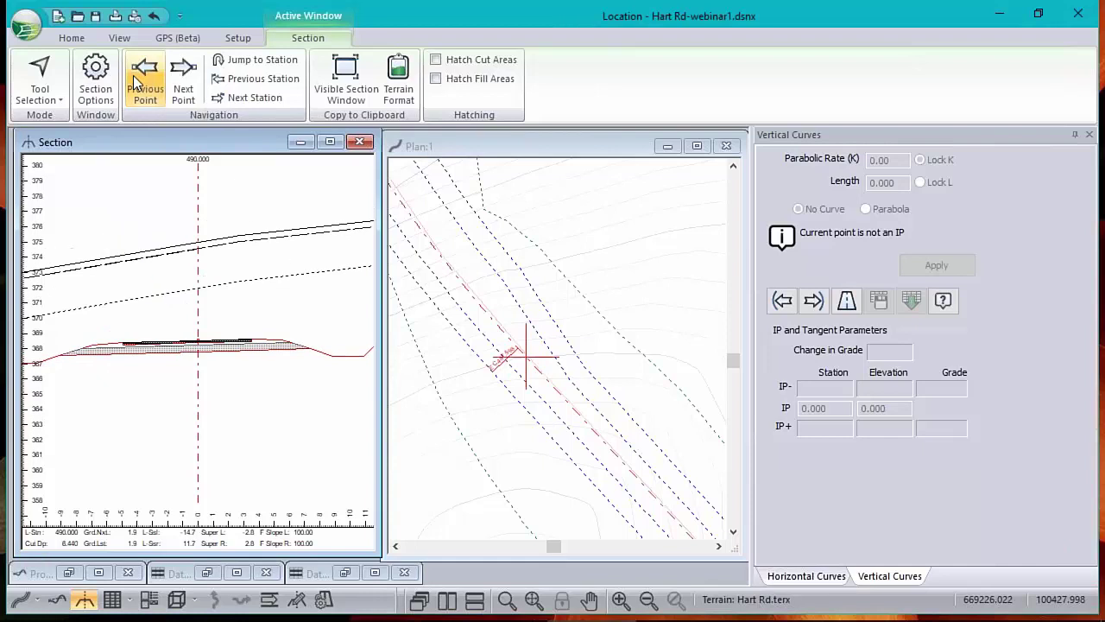
left_click(134, 79)
left_click(133, 80)
left_click(133, 80)
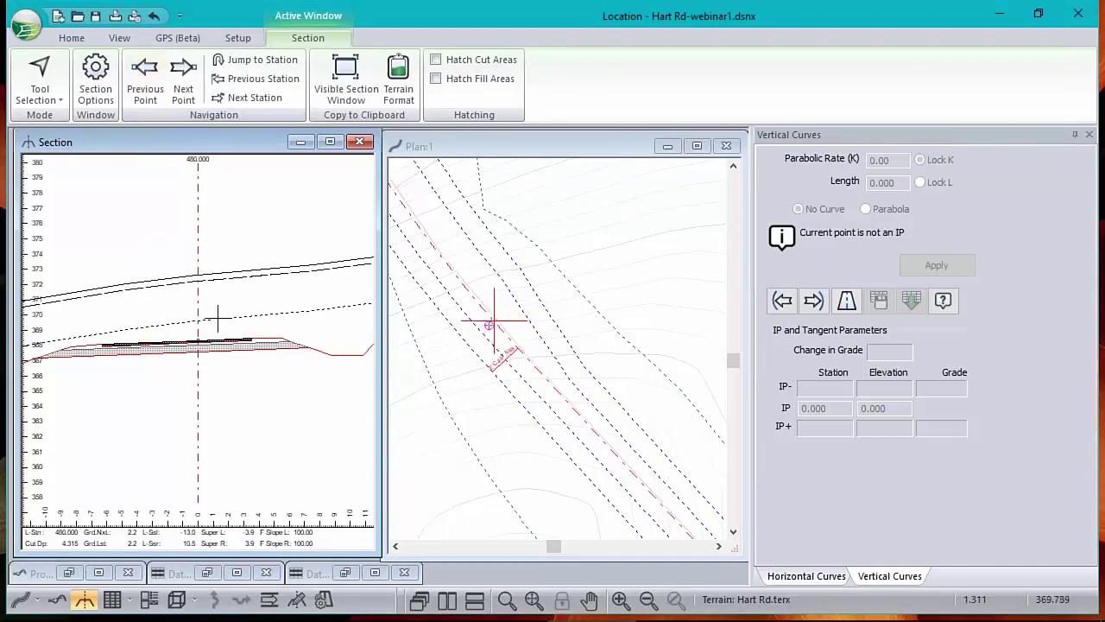
mouse_move(212, 316)
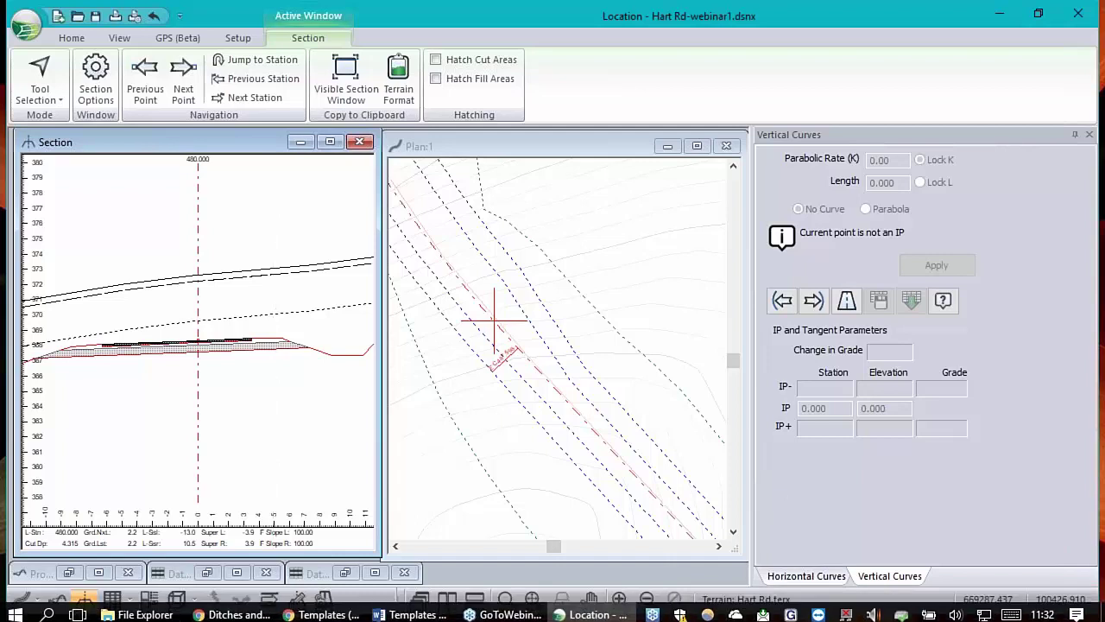
Check the template properties of RUR Rural Paved in the template editor, then close both dialogs without changing anything.
right_click(222, 262)
left_click(312, 354)
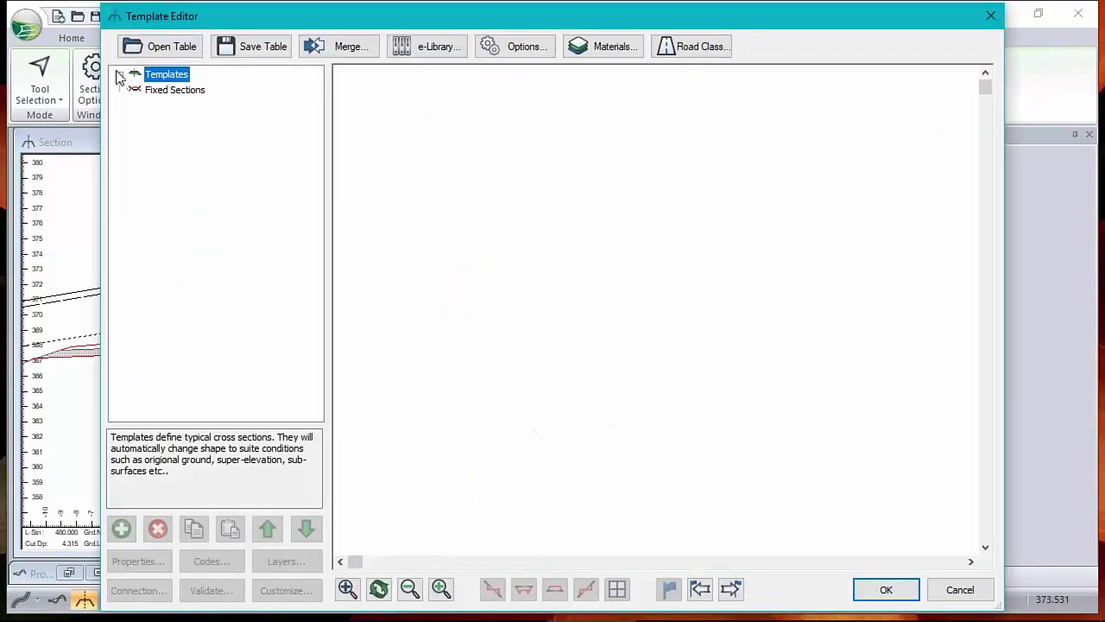
left_click(181, 105)
right_click(203, 109)
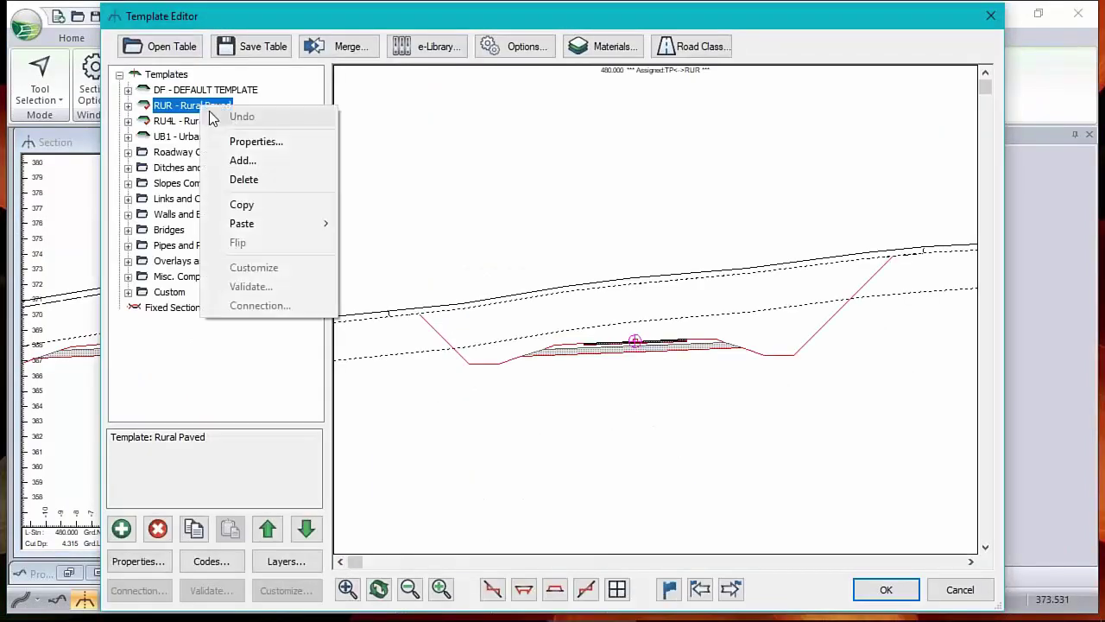
left_click(274, 142)
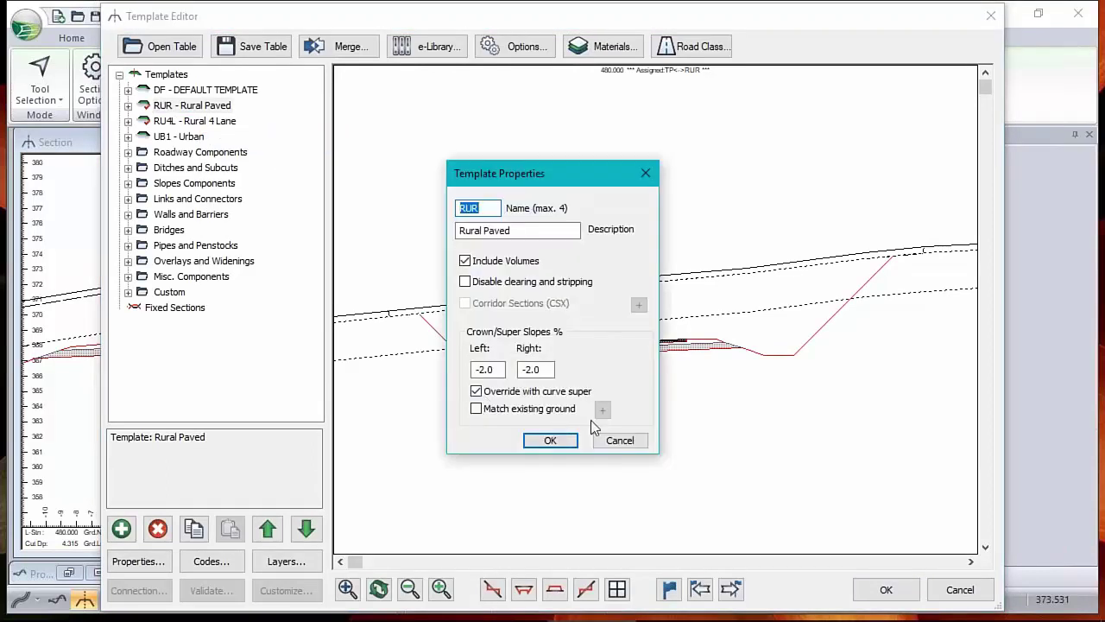
left_click(632, 439)
left_click(888, 590)
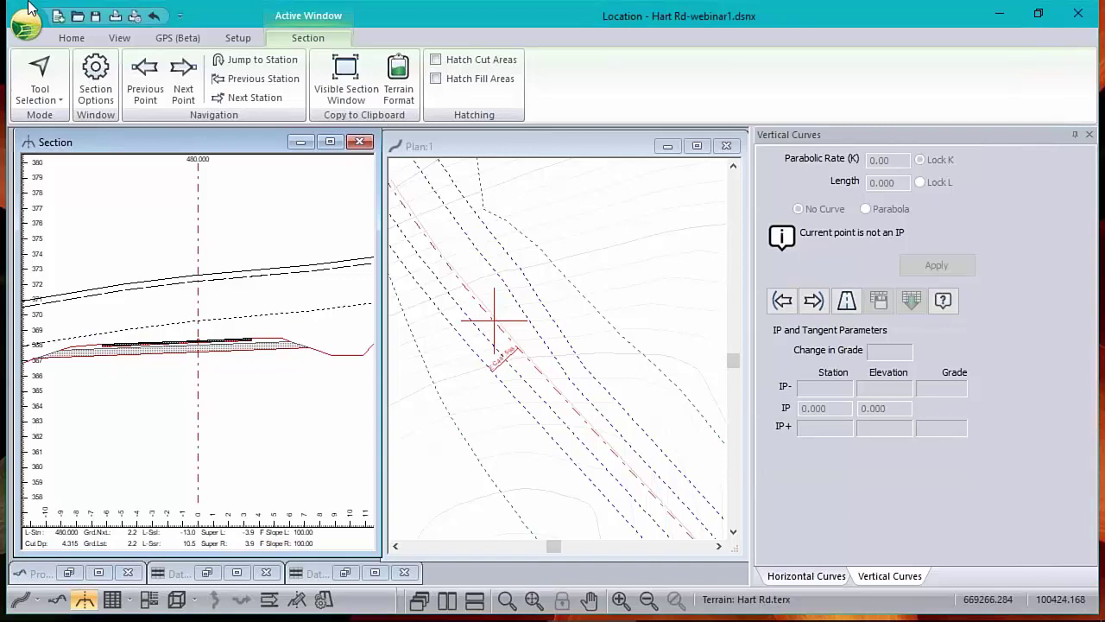
Open the recent design wideningV8-2.dsnx without saving the current one, and enlarge the plan window to show the road alignment.
left_click(26, 24)
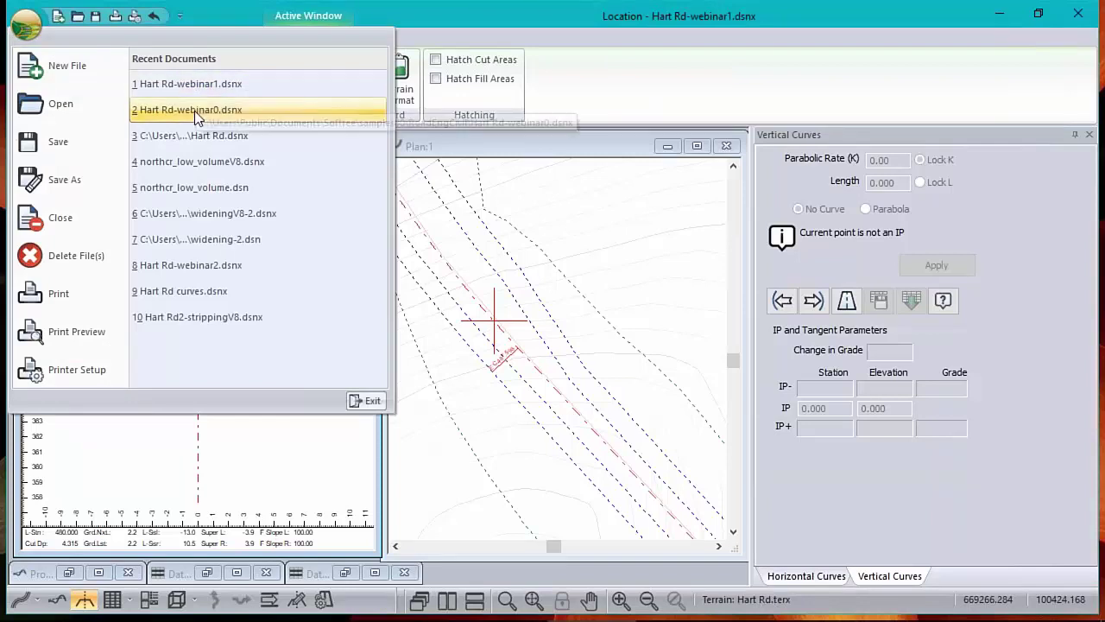
left_click(177, 212)
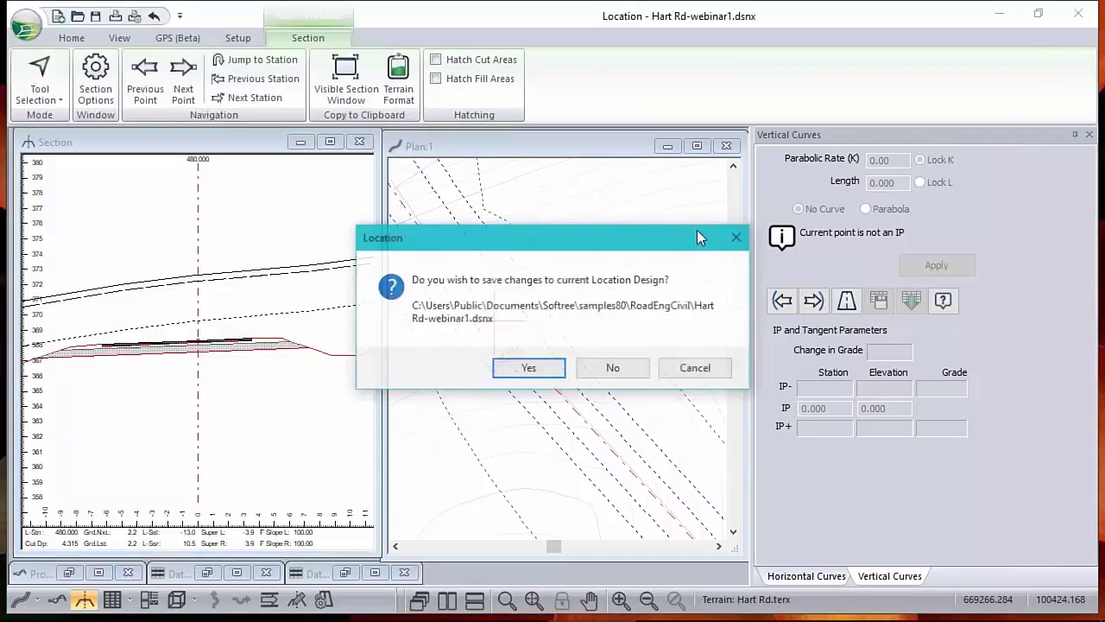
left_click(631, 373)
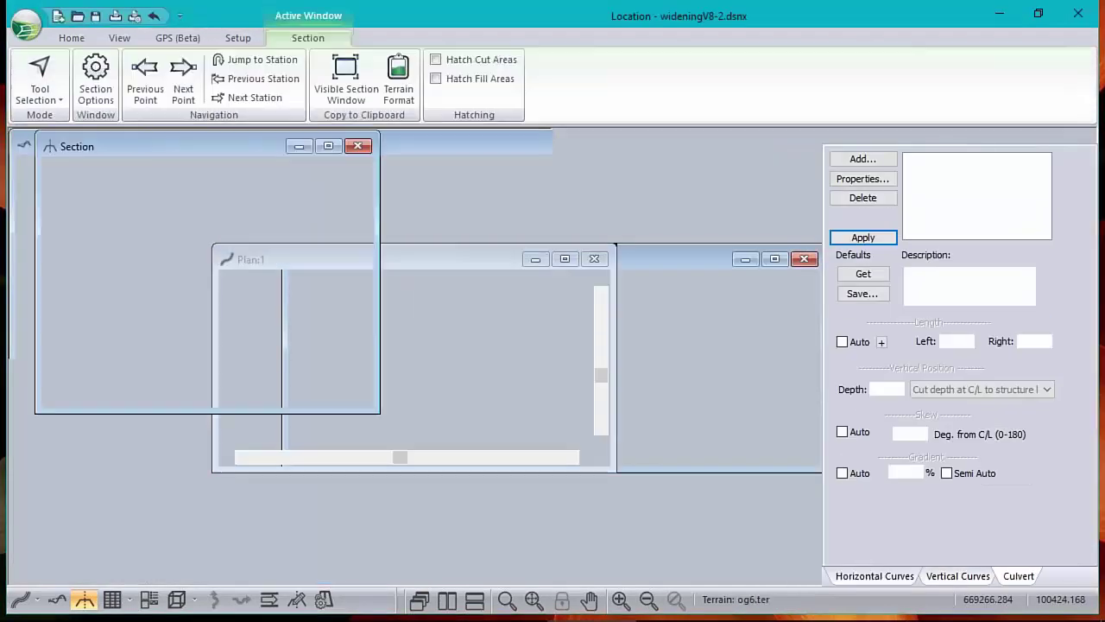
left_click(431, 265)
left_click_drag(433, 272, 598, 155)
left_click_drag(625, 357, 647, 556)
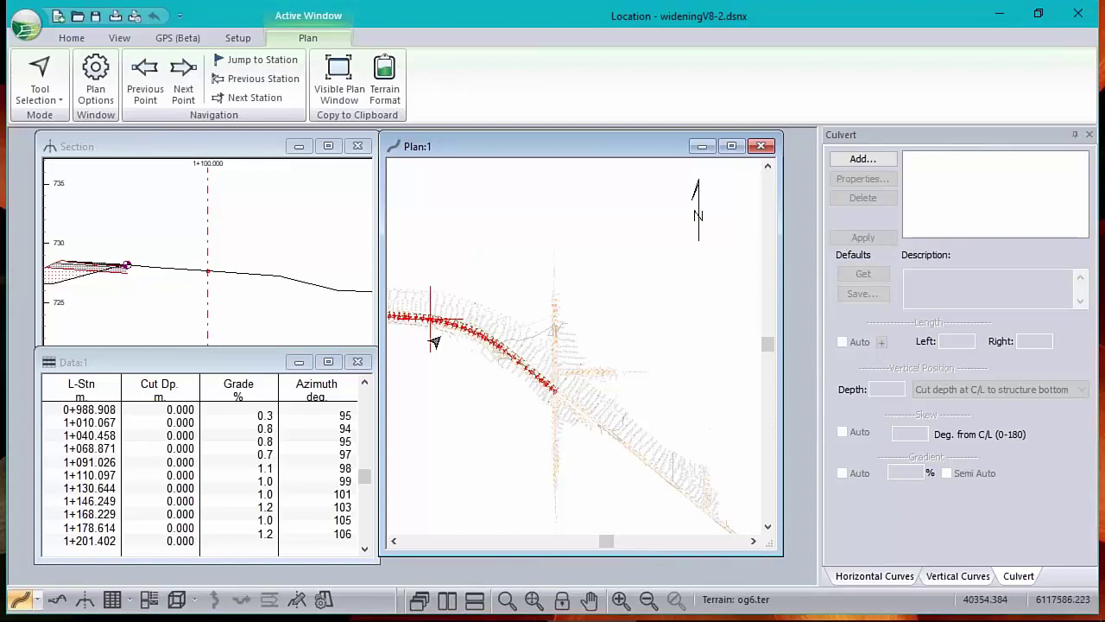
middle_click_drag(454, 341, 562, 365)
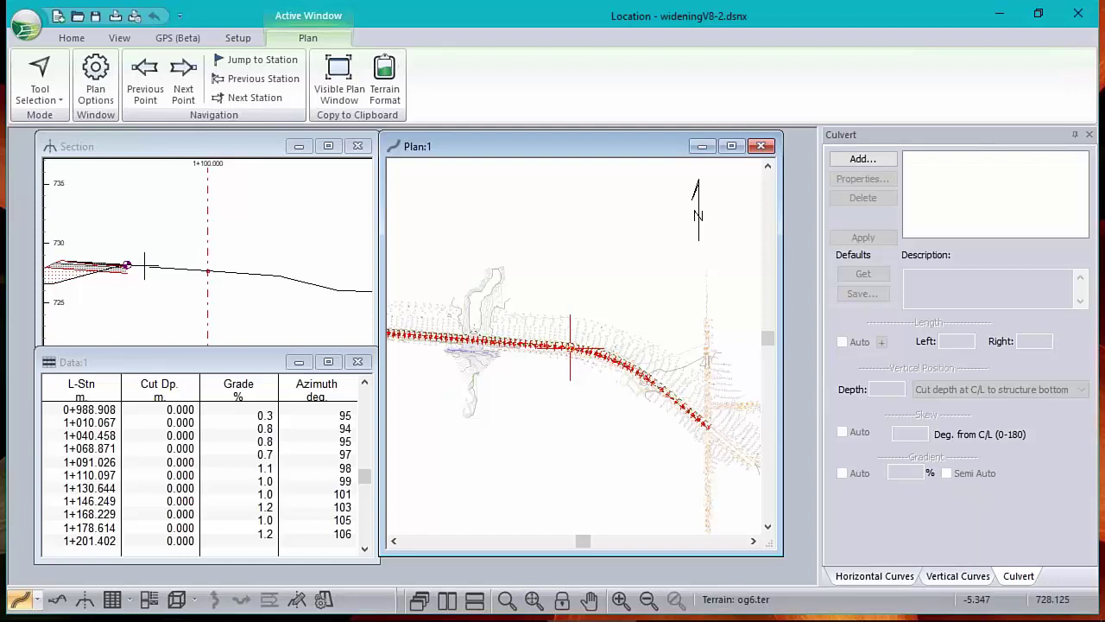
mouse_move(661, 459)
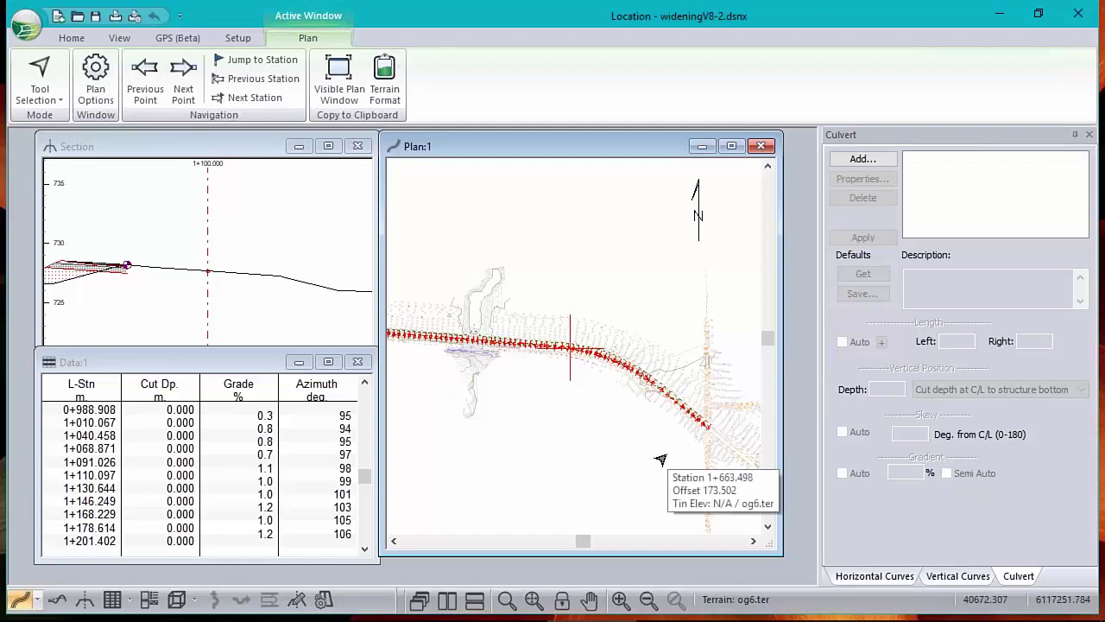
Open the template editor and examine the Rural I-left and Pt. Code III - Topo.-left components of the WIDE Widening template.
right_click(205, 222)
left_click(289, 316)
left_click(119, 75)
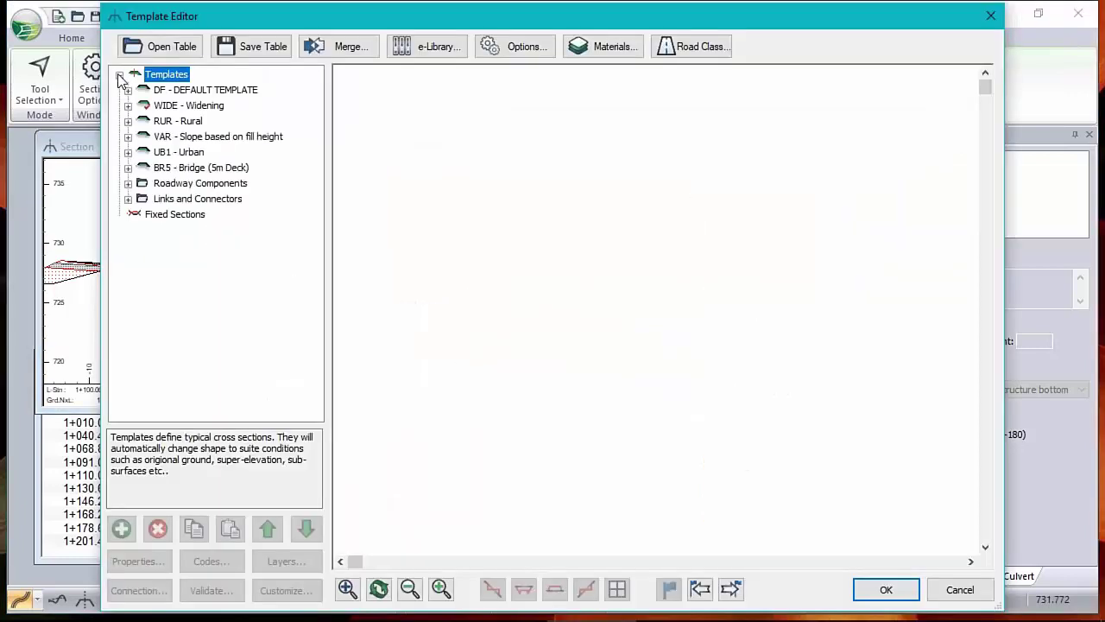
left_click(127, 105)
left_click(195, 136)
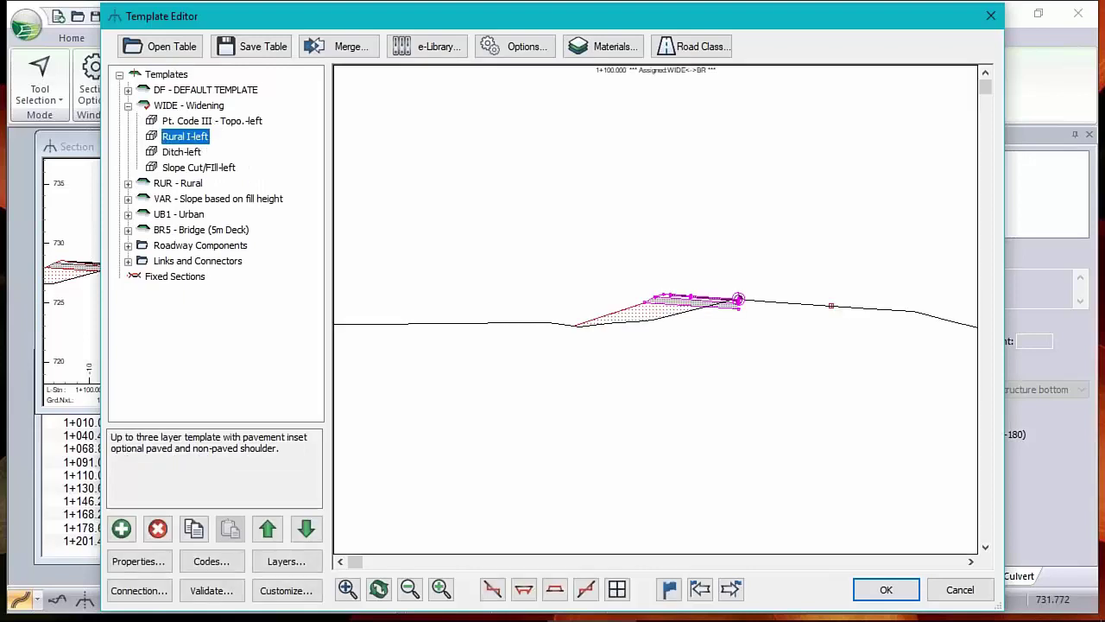
left_click(194, 122)
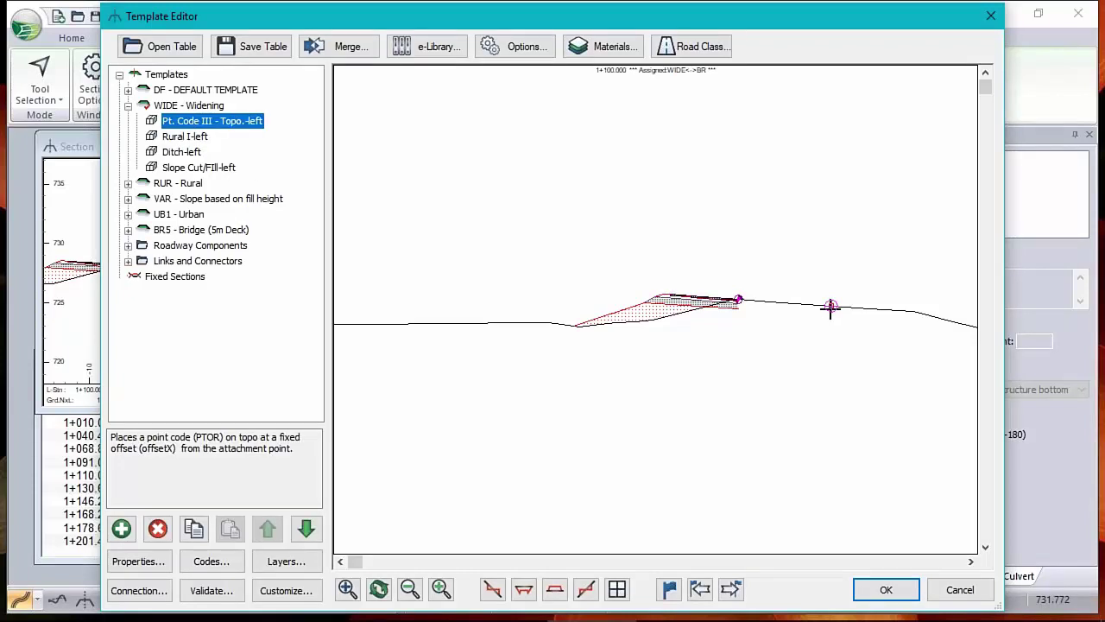
Look through the Links and Connectors components and copy the widening template's Pt. Code III - Topo.-left component.
left_click(128, 260)
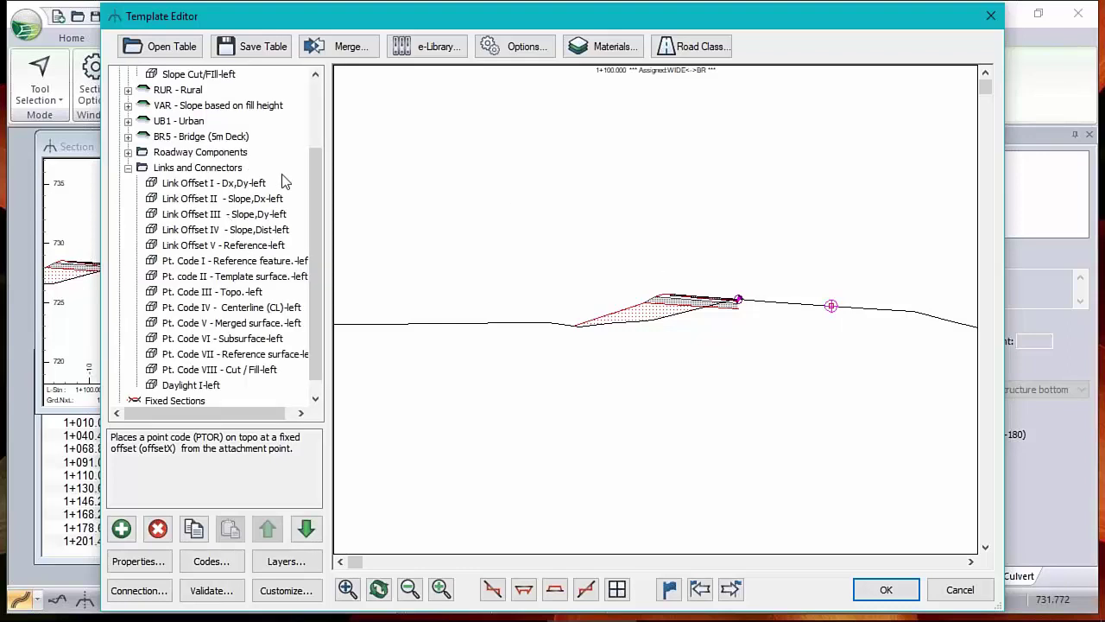
left_click(129, 168)
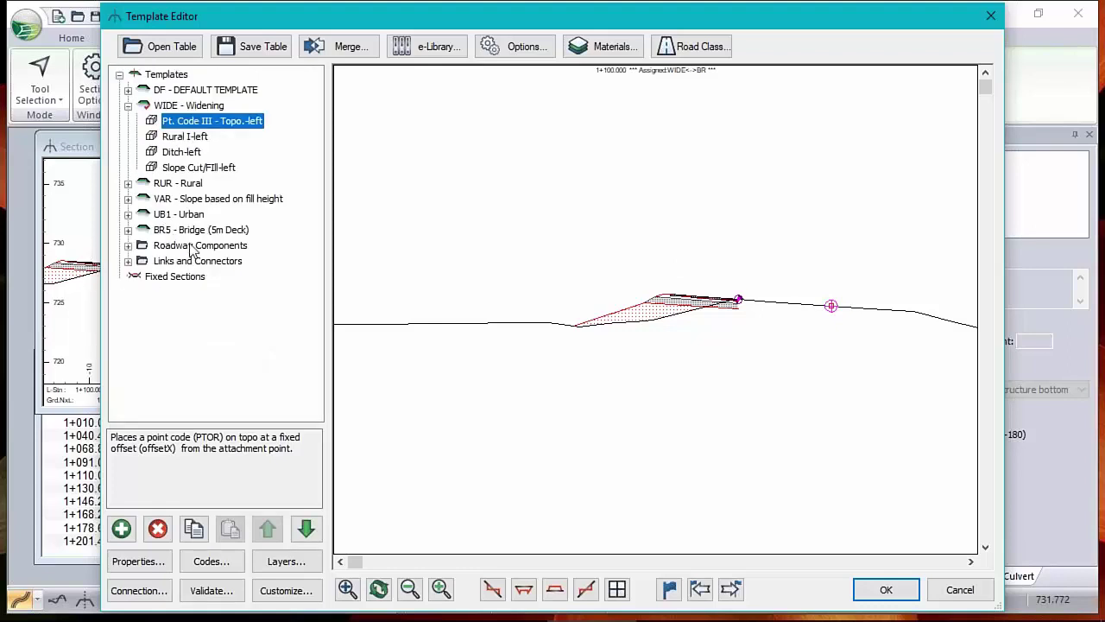
key("ctrl+c")
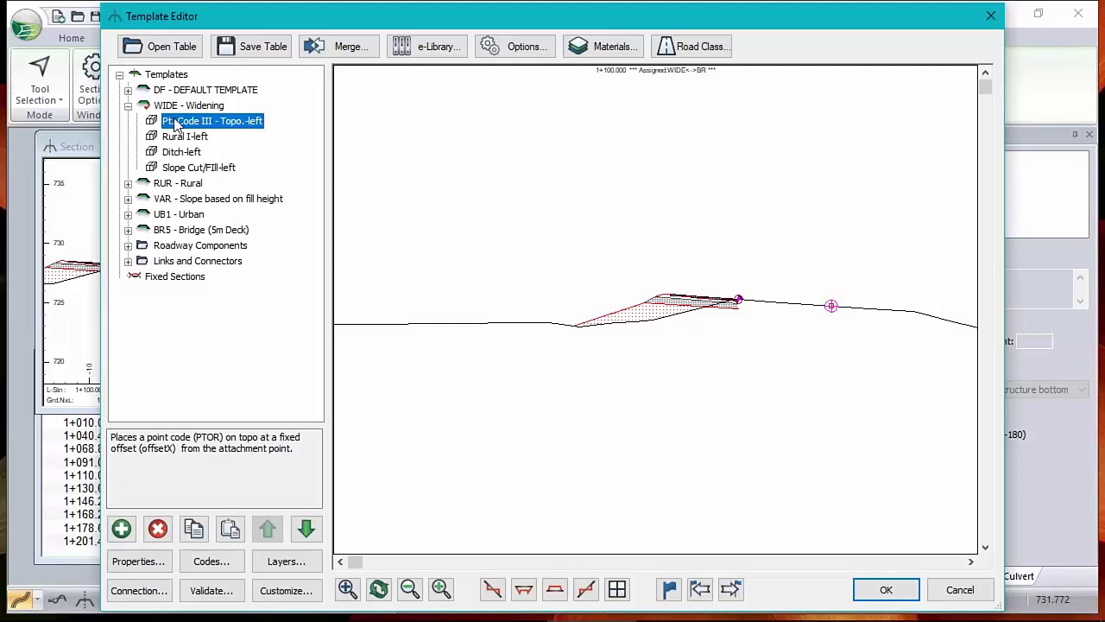
Examine the offsetX parameter and its reference feature in the Pt. Code III - Topo.-left component's properties, and close them without changes.
right_click(175, 124)
left_click(218, 156)
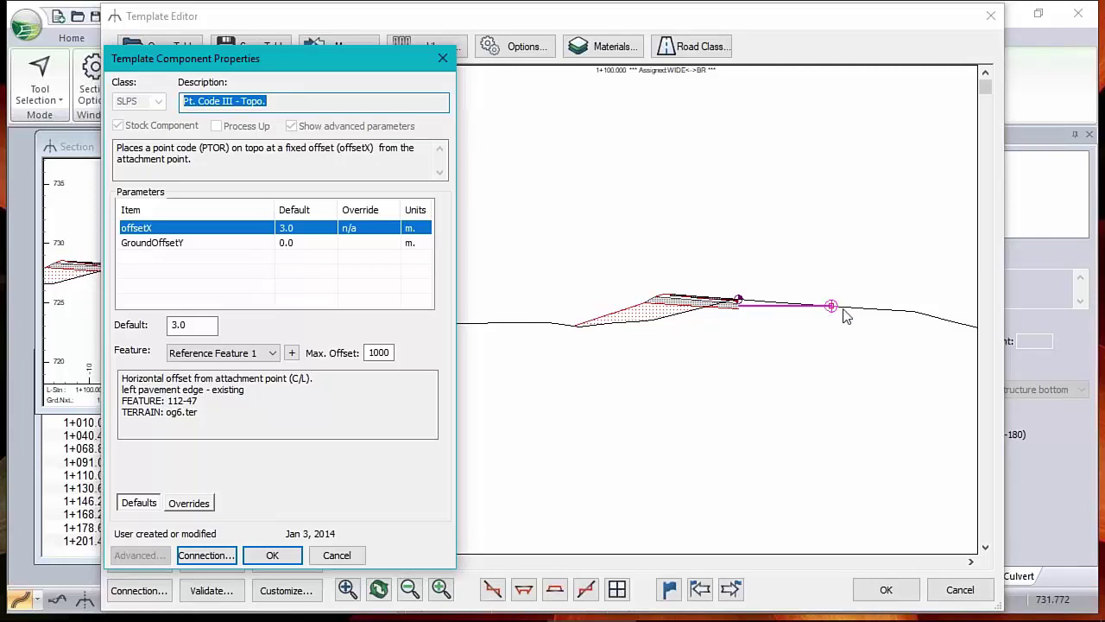
left_click(744, 305)
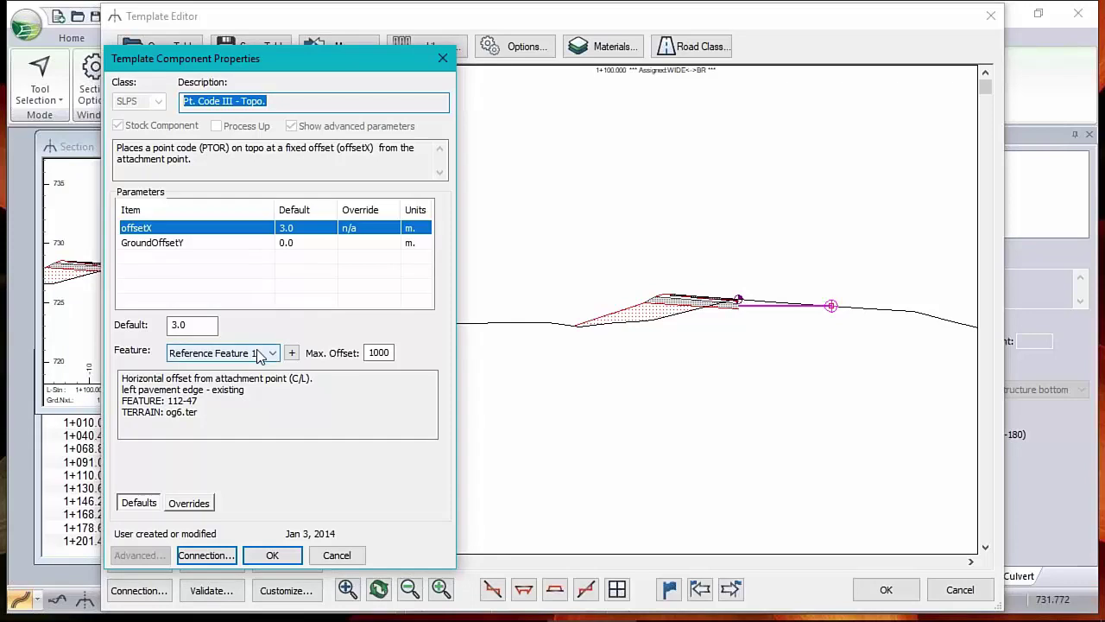
left_click_drag(210, 324, 123, 348)
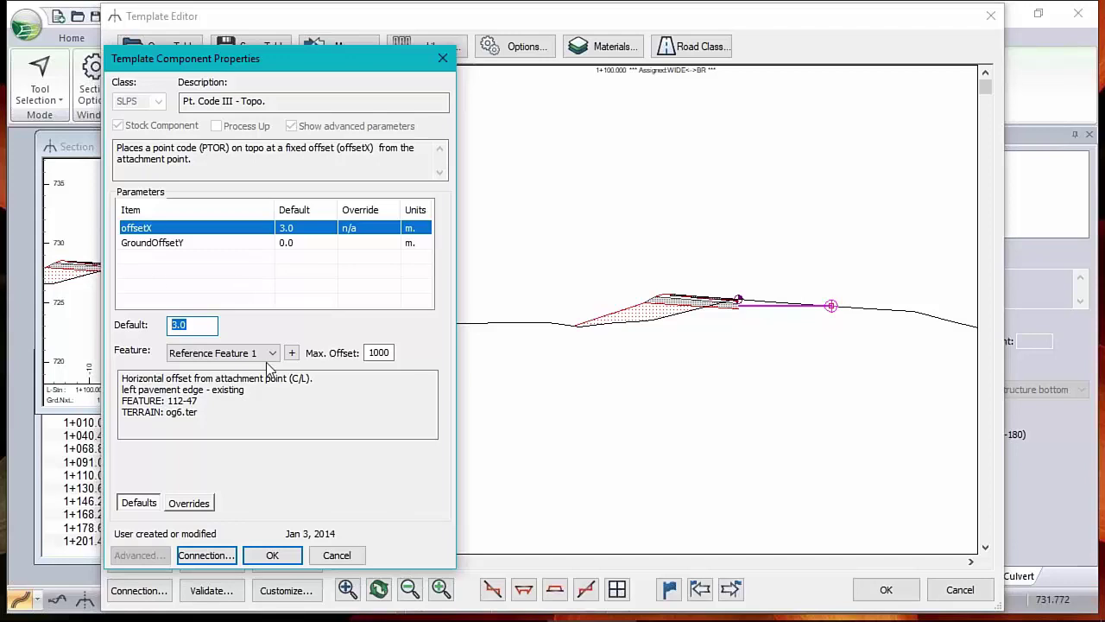
left_click(276, 562)
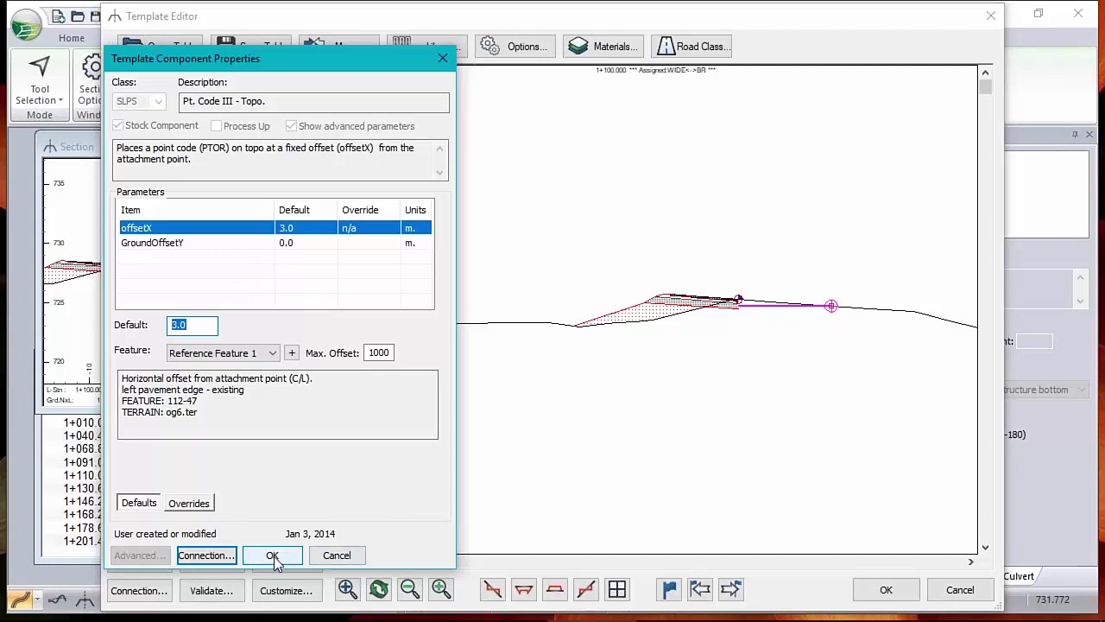
left_click(335, 555)
Check the connection settings of the widening template's Rural I-left component, cancel out, and inspect its attachment point in the section.
left_click(189, 138)
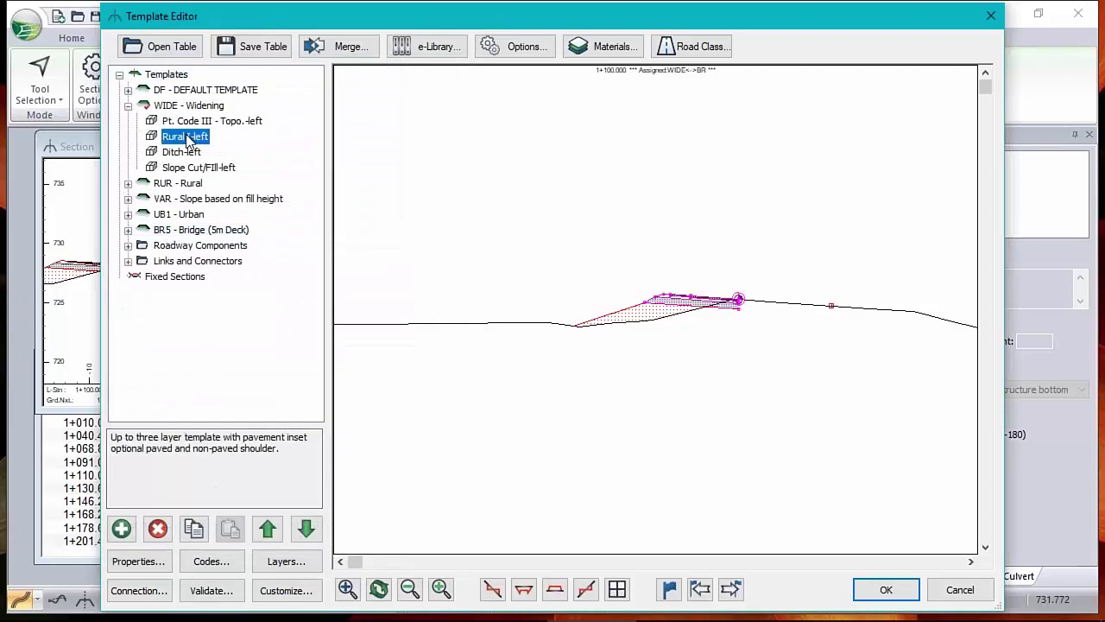
right_click(189, 140)
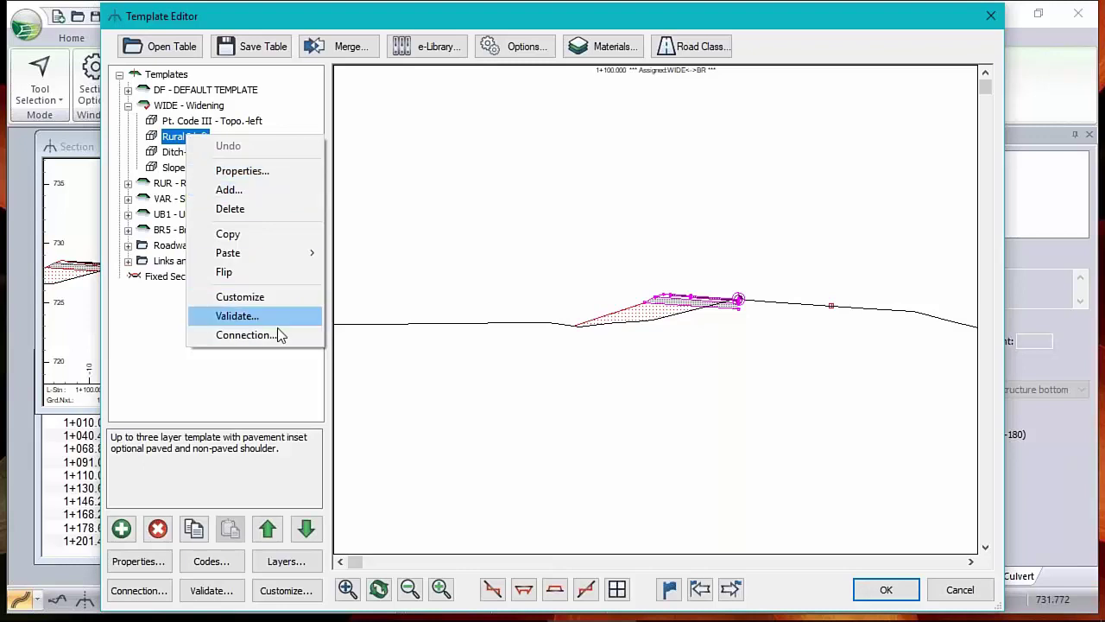
left_click(256, 172)
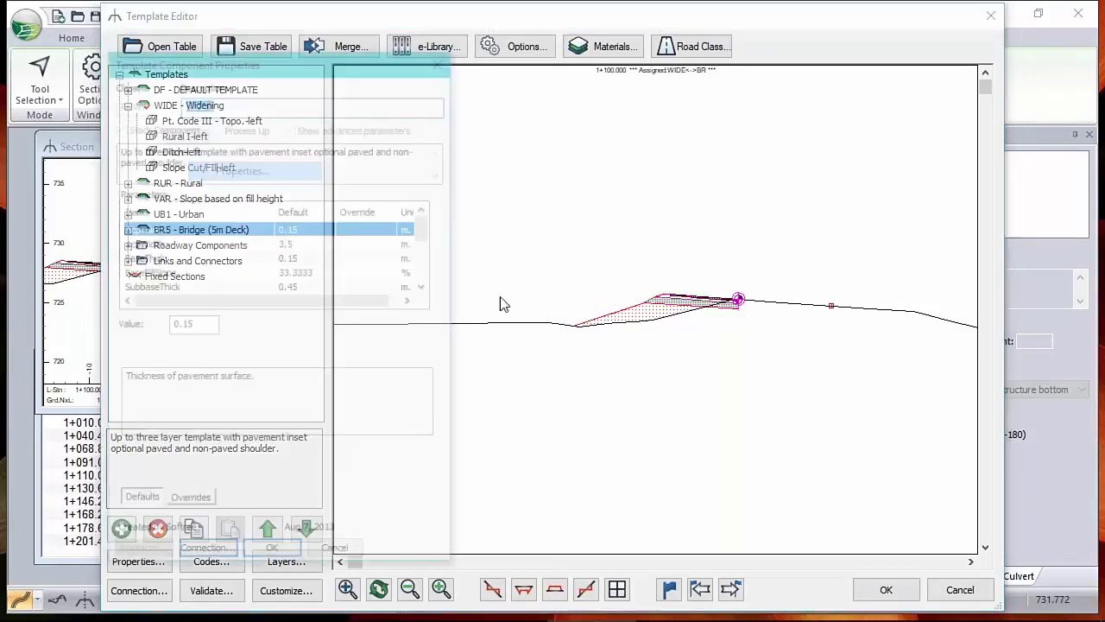
left_click(206, 556)
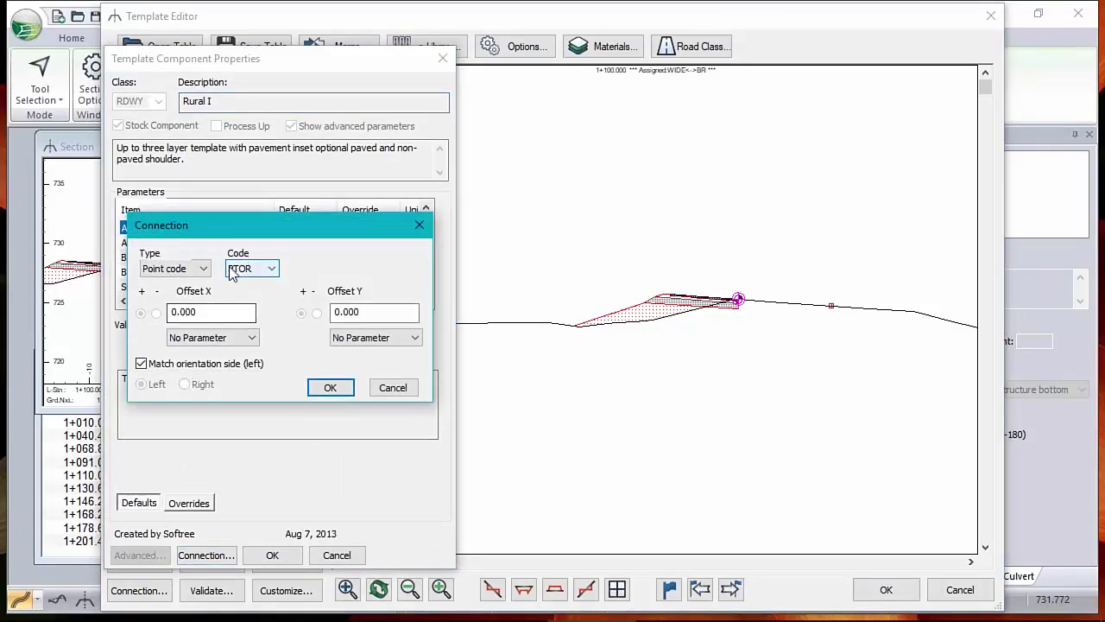
left_click(391, 389)
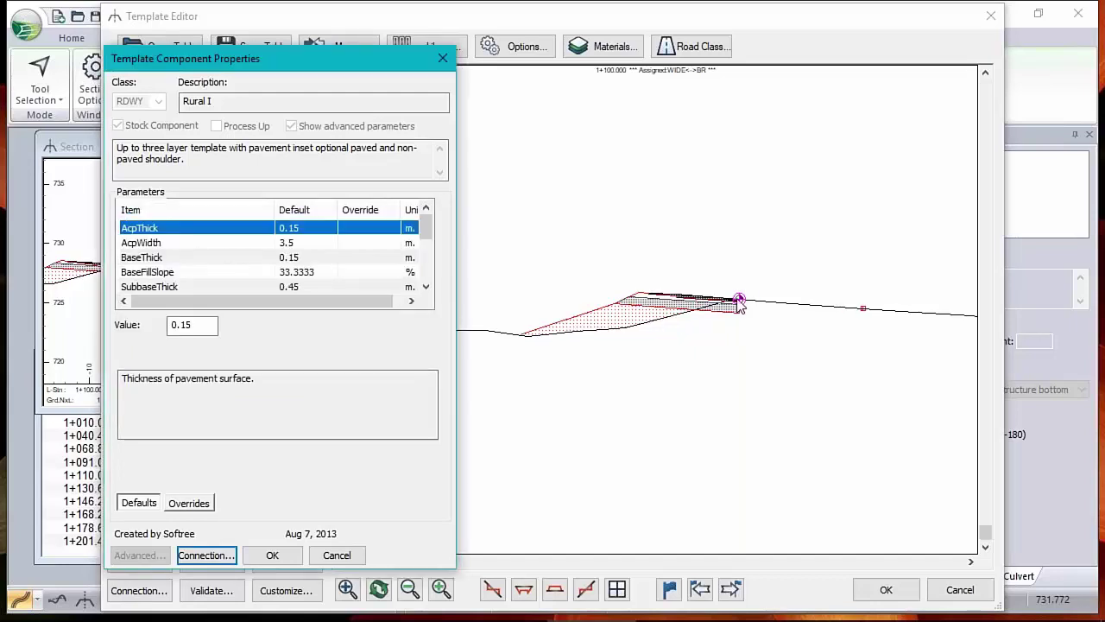
left_click(350, 556)
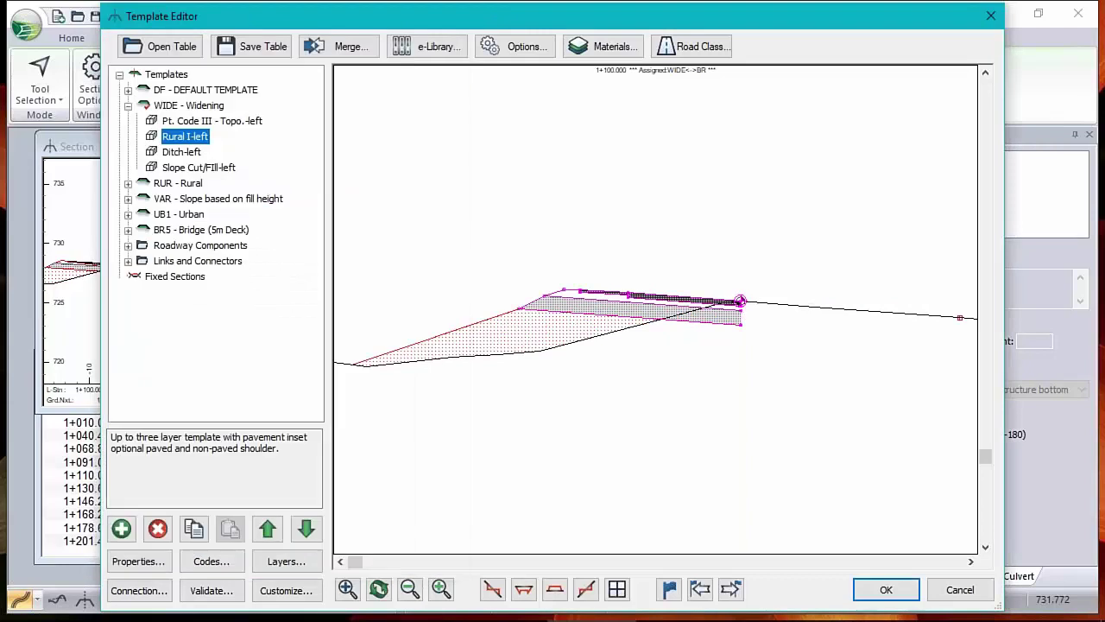
mouse_move(740, 299)
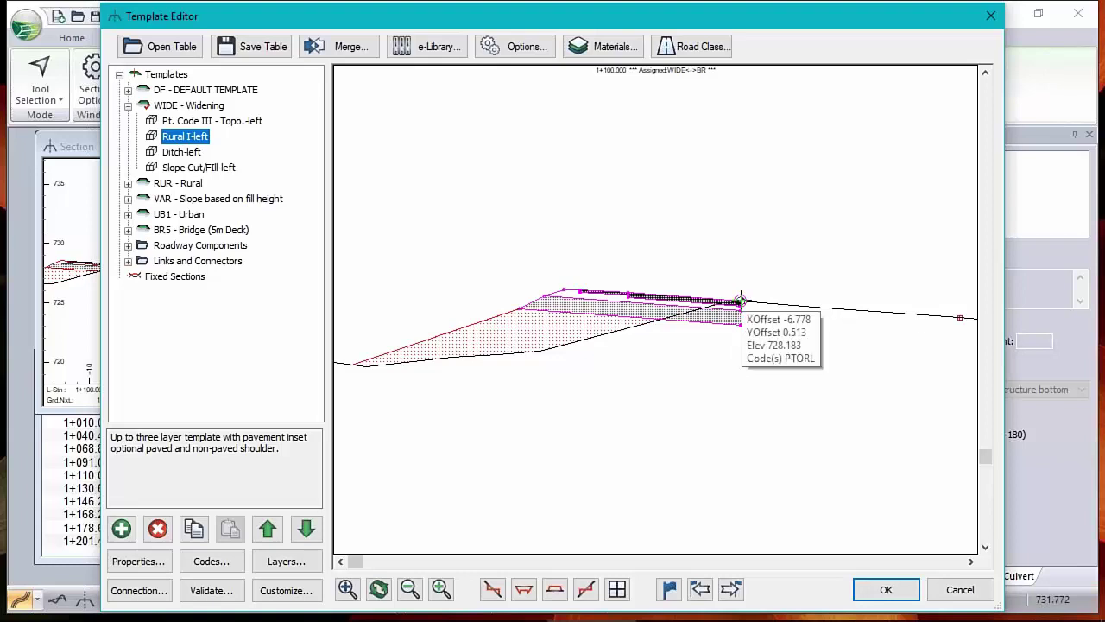
Examine the PTOR point code in the Pt. Code III - Topo.-left description and select the Rural I-left component.
left_click(240, 122)
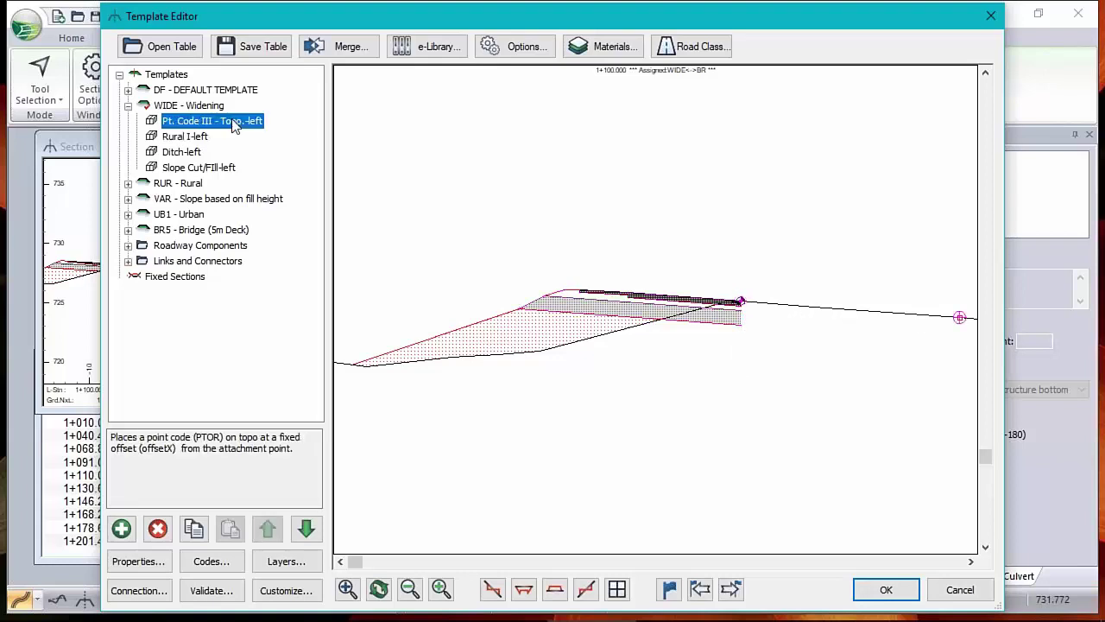
double_click(216, 437)
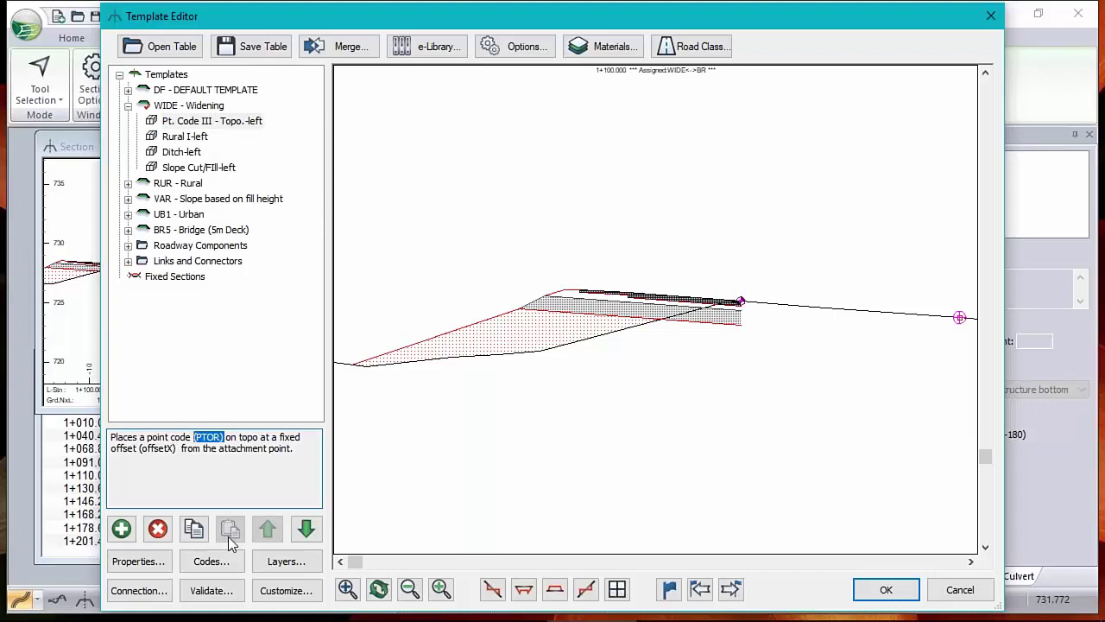
left_click(177, 141)
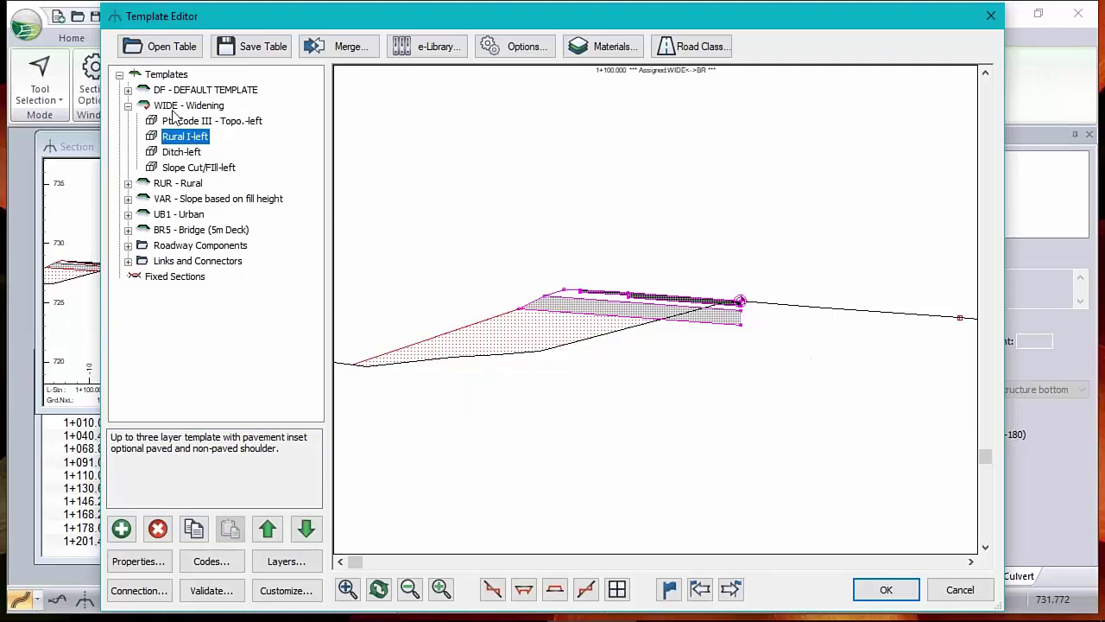
Check the WIDE template's Match existing ground option and its slope probe offsets, then cancel out of the template editor without changes.
right_click(173, 108)
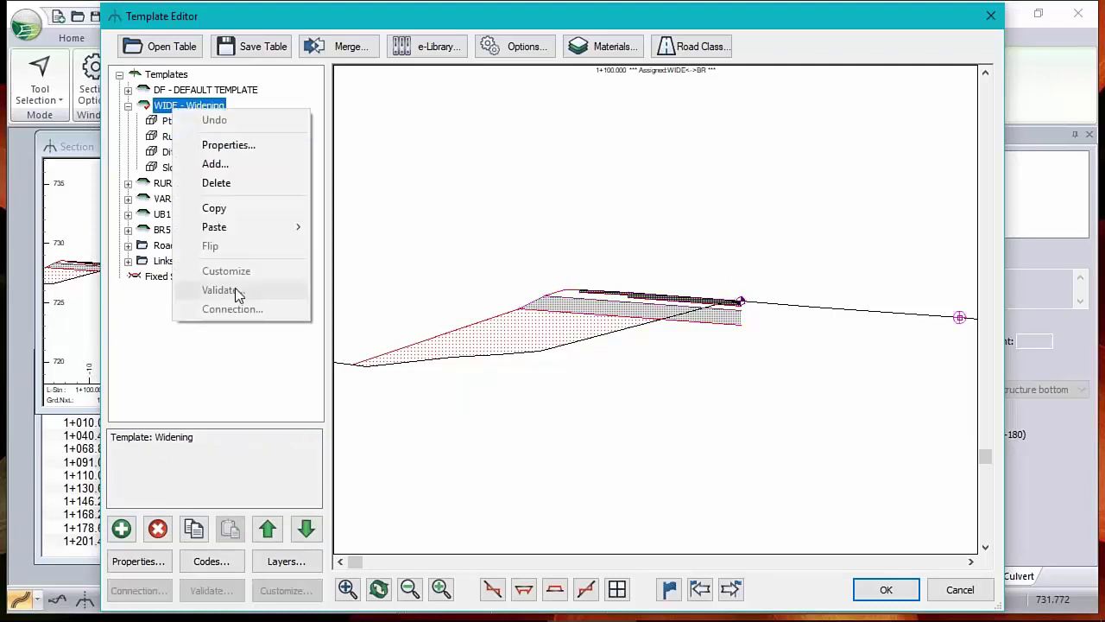
left_click(229, 145)
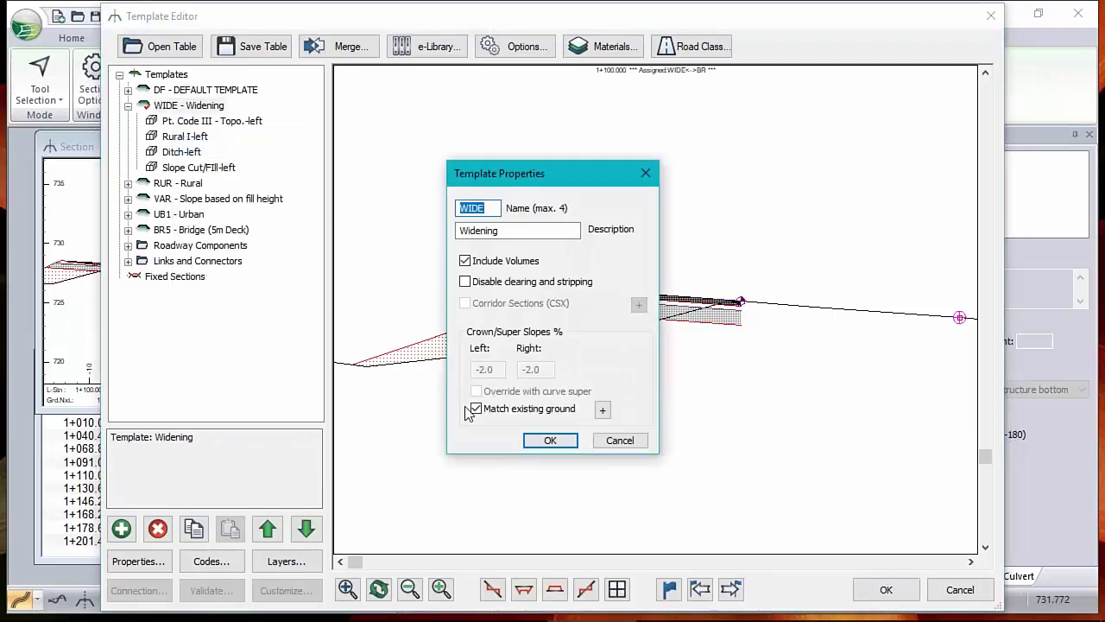
left_click(602, 410)
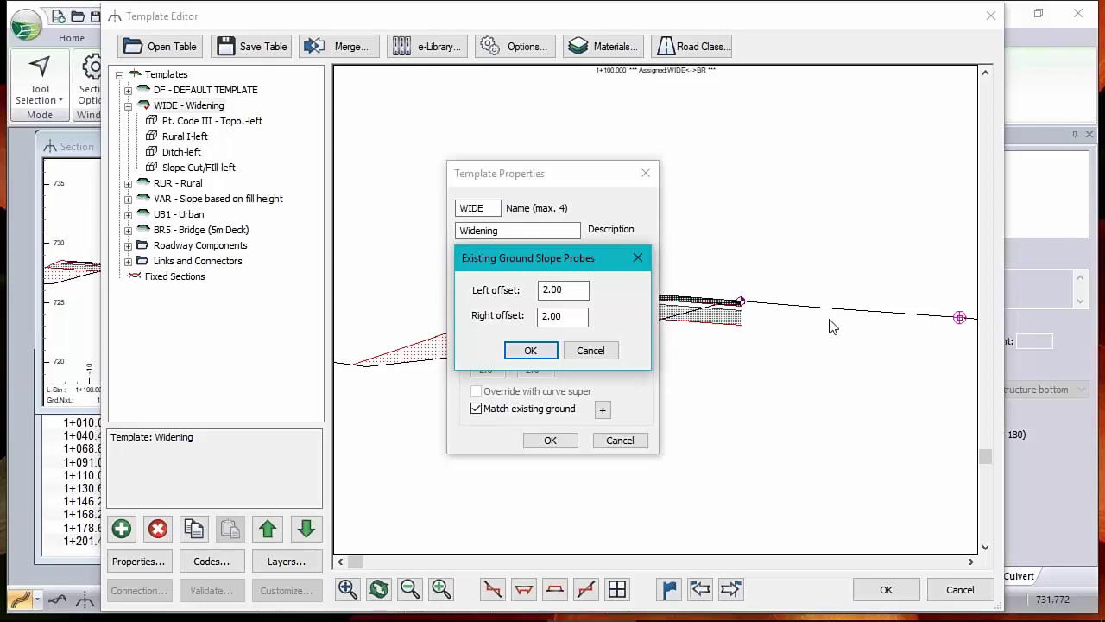
left_click(590, 350)
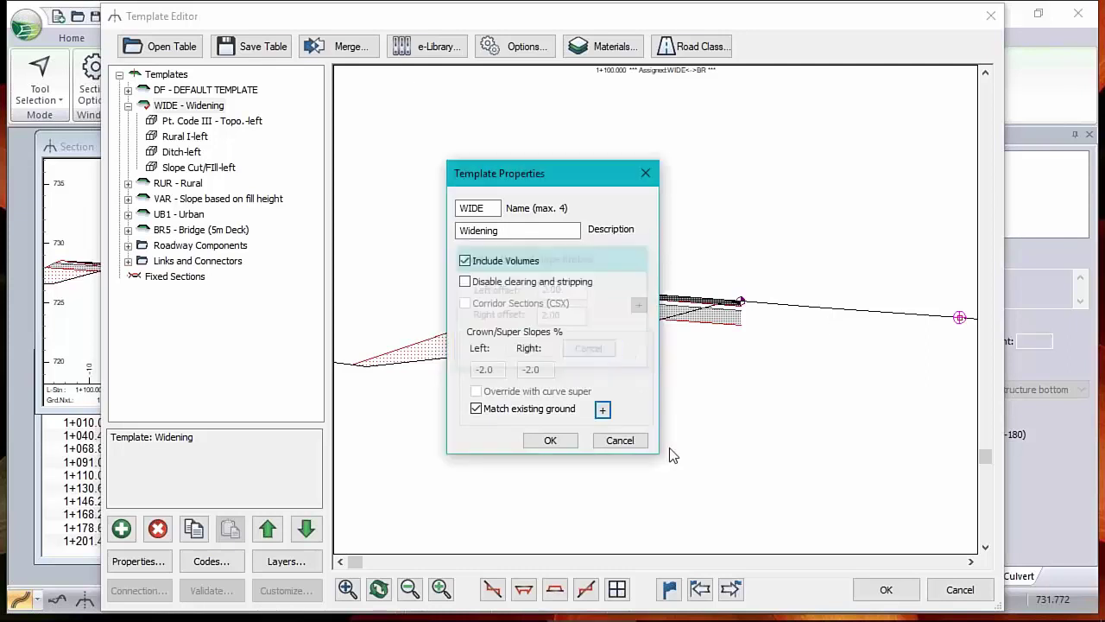
left_click(620, 440)
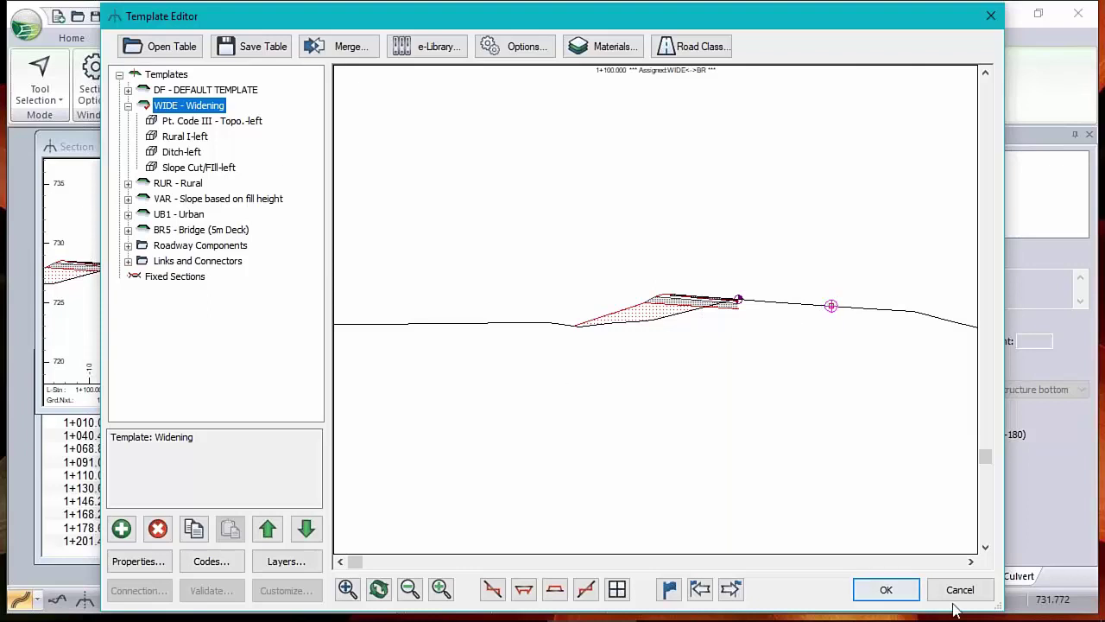
left_click(979, 591)
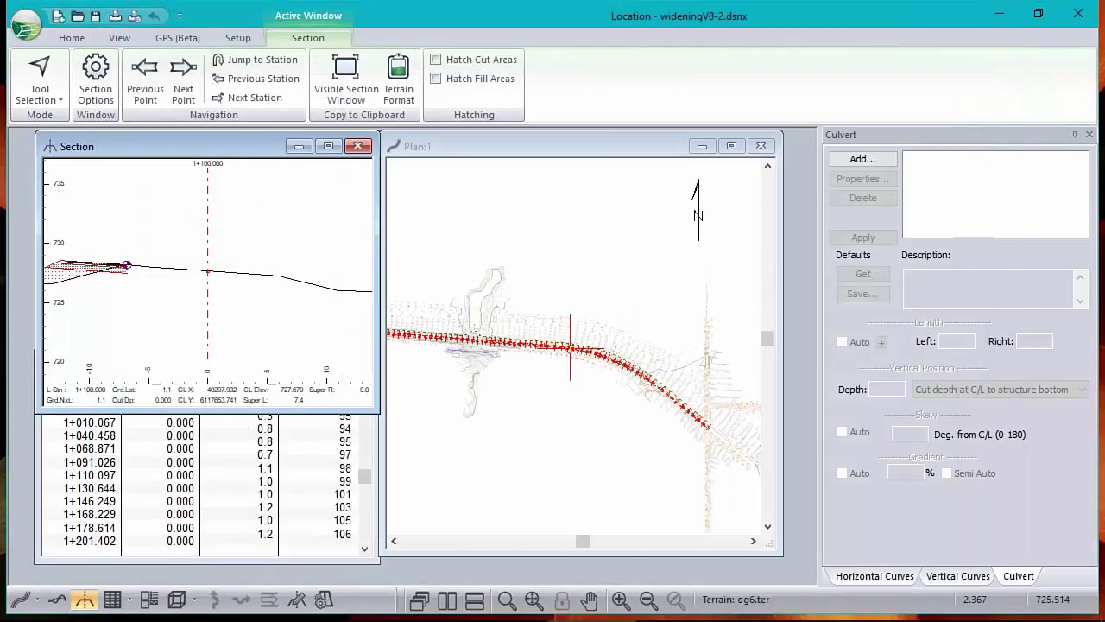
Step the cross section back to station 0+975.000 to examine how the widening follows the existing road slope.
middle_click_drag(192, 277, 227, 281)
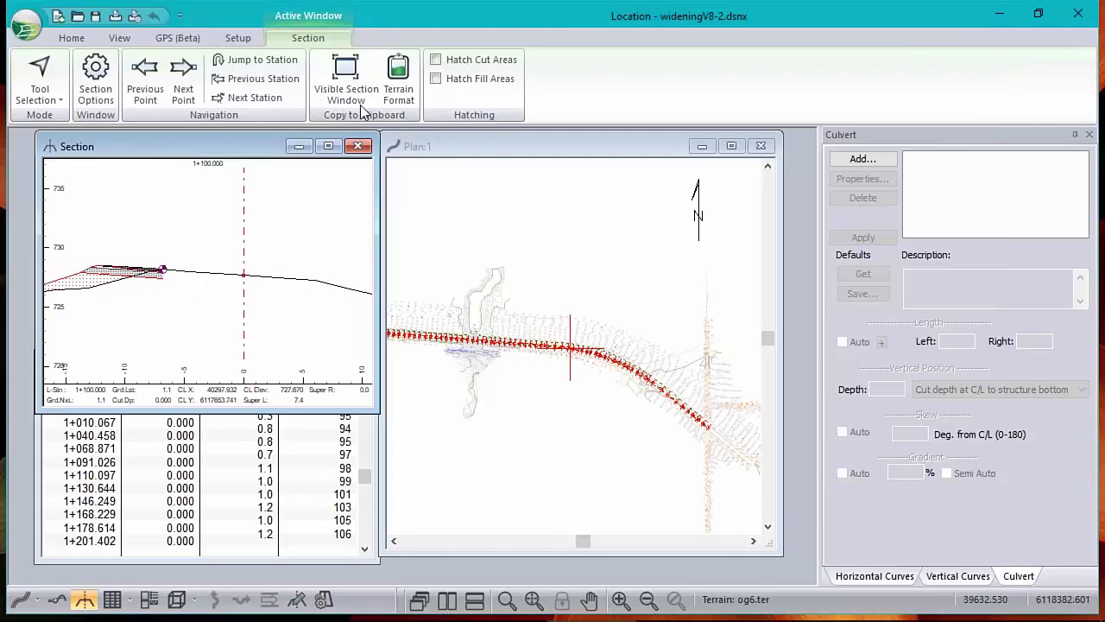
left_click(149, 77)
left_click(148, 74)
left_click(148, 73)
left_click(146, 74)
left_click(146, 74)
left_click(144, 74)
left_click(145, 78)
left_click(145, 78)
left_click(145, 77)
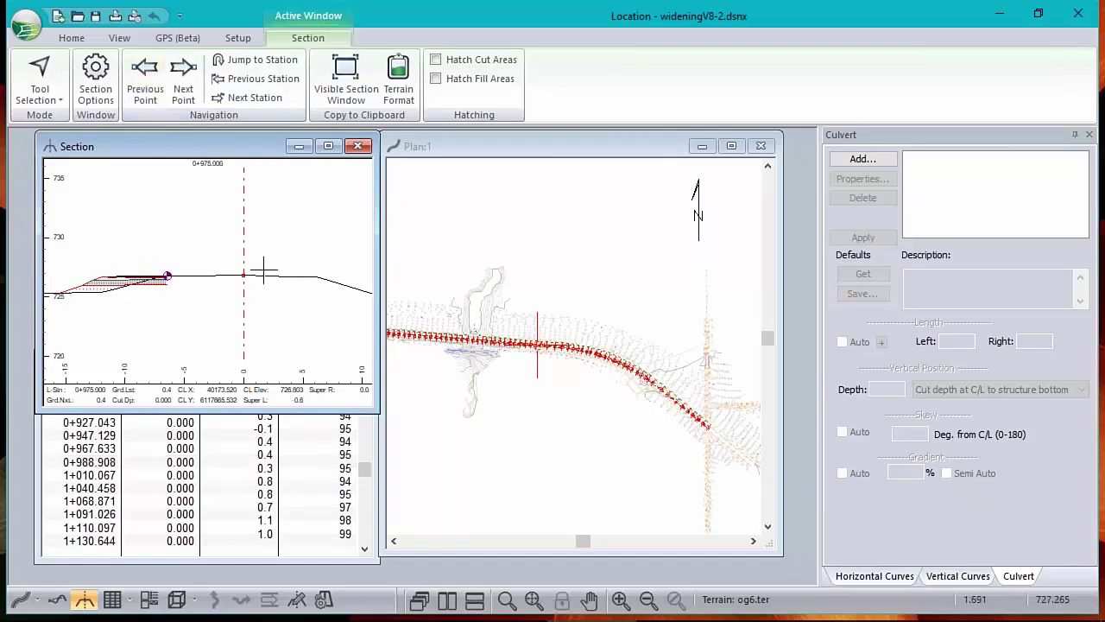
Step the cross section forward to station 1+100.000, reviewing the widening at each point along the way.
left_click(191, 76)
left_click(191, 76)
left_click(190, 76)
left_click(190, 75)
left_click(191, 76)
left_click(190, 77)
left_click(190, 77)
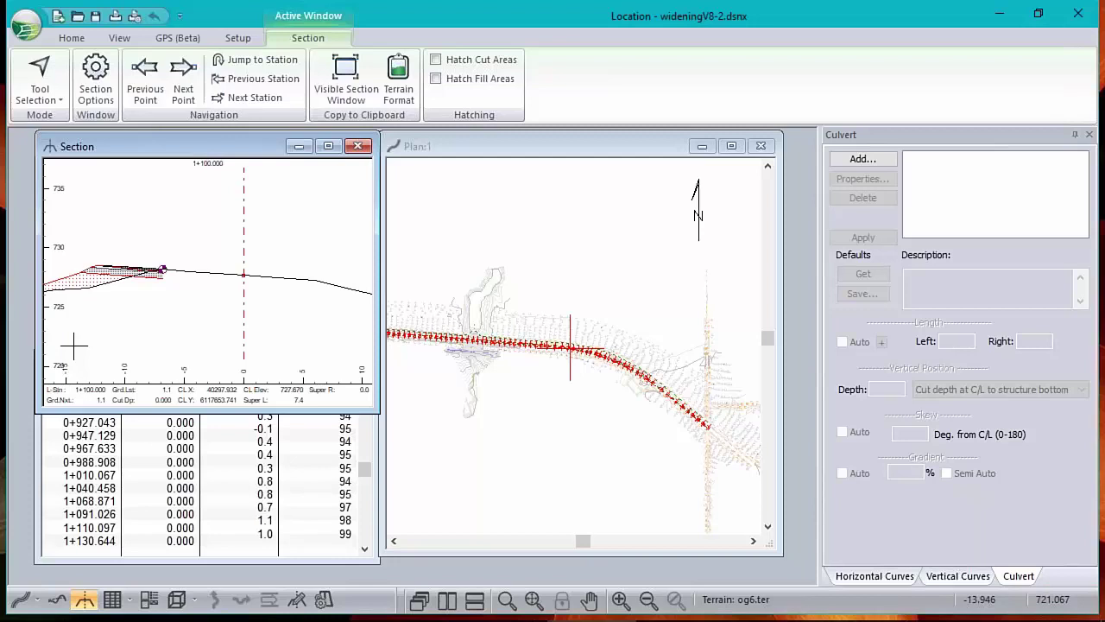
Reopen the template editor and examine the parameters and available commands of the default template's Rural Paved-right component without changing anything.
mouse_move(524, 466)
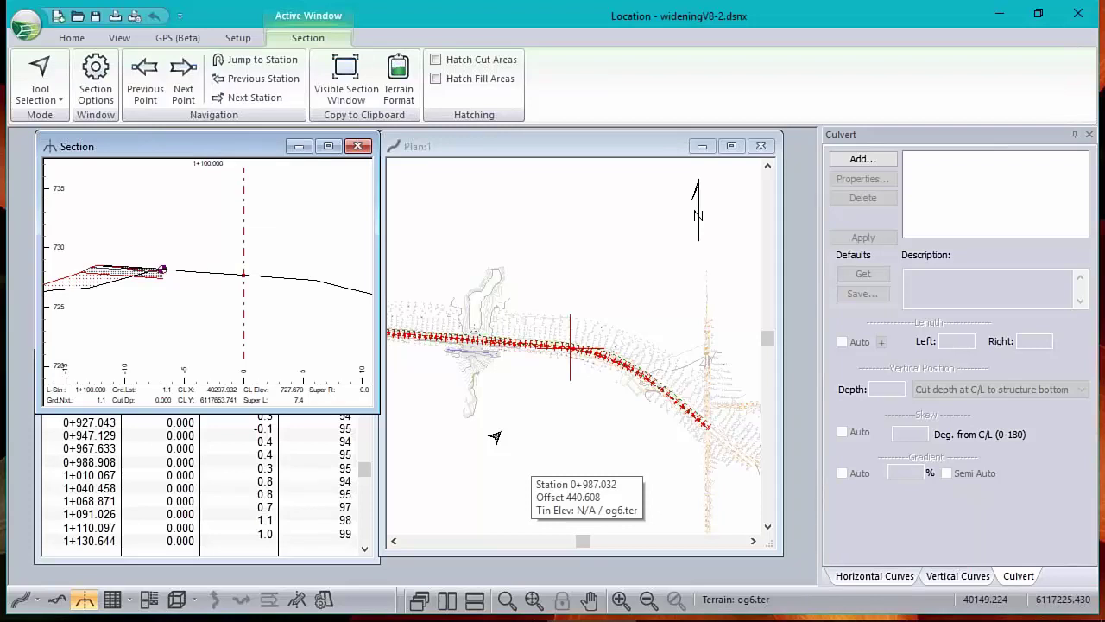
right_click(407, 309)
right_click(269, 274)
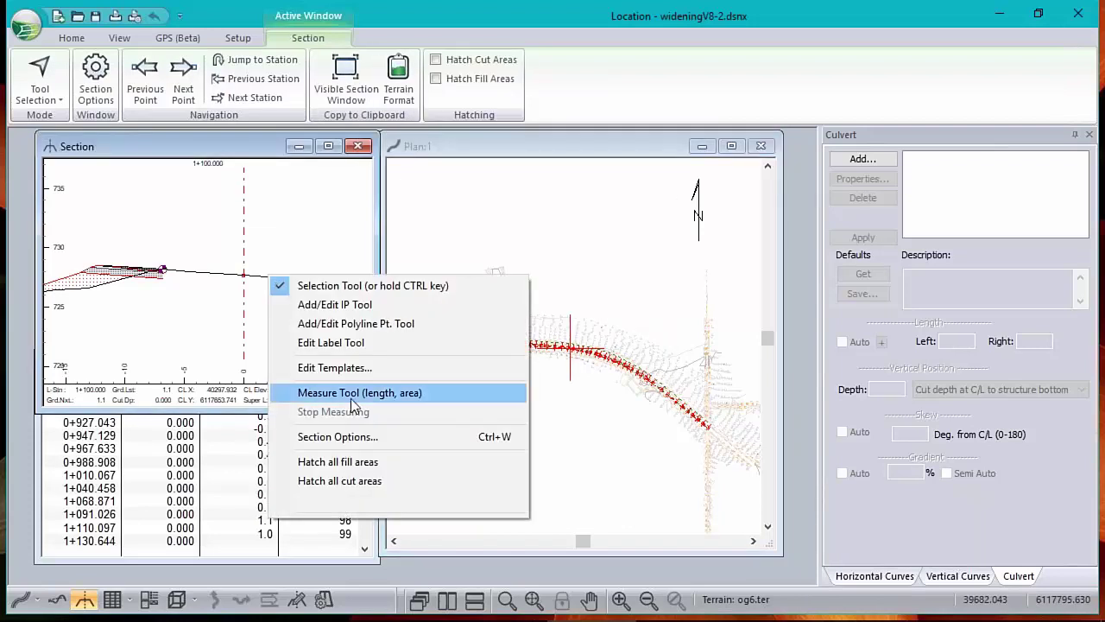
left_click(505, 370)
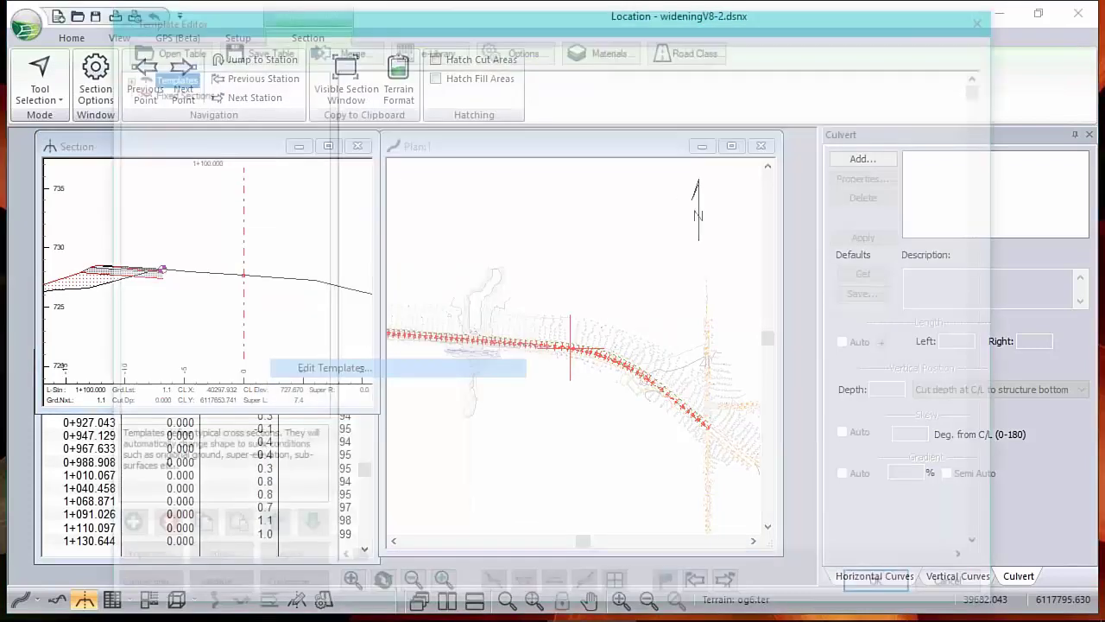
left_click(128, 89)
right_click(196, 126)
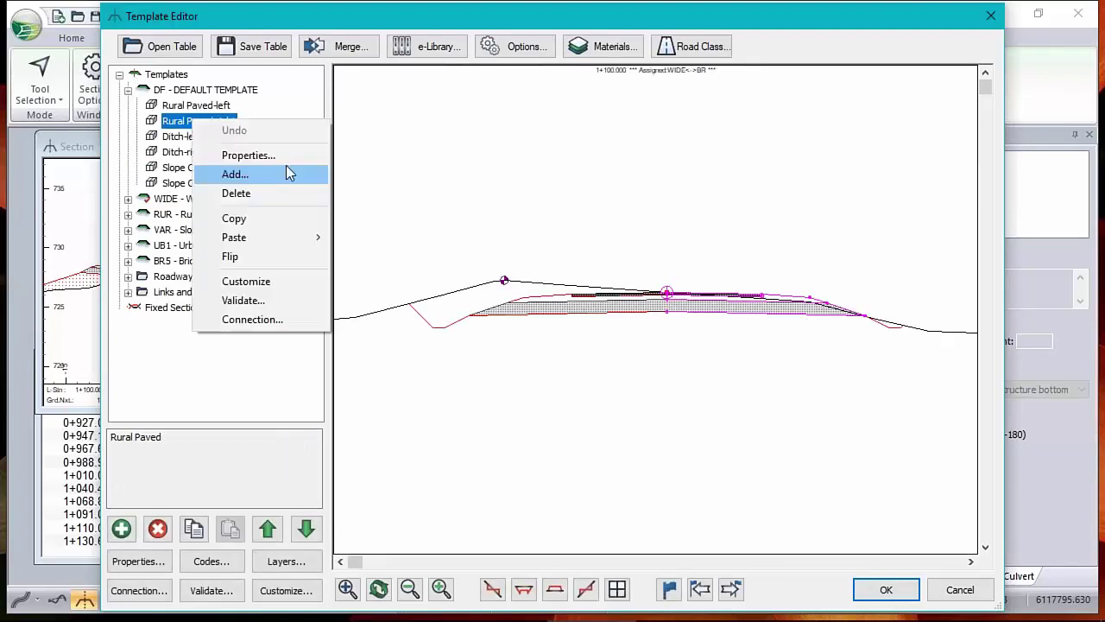
left_click(250, 156)
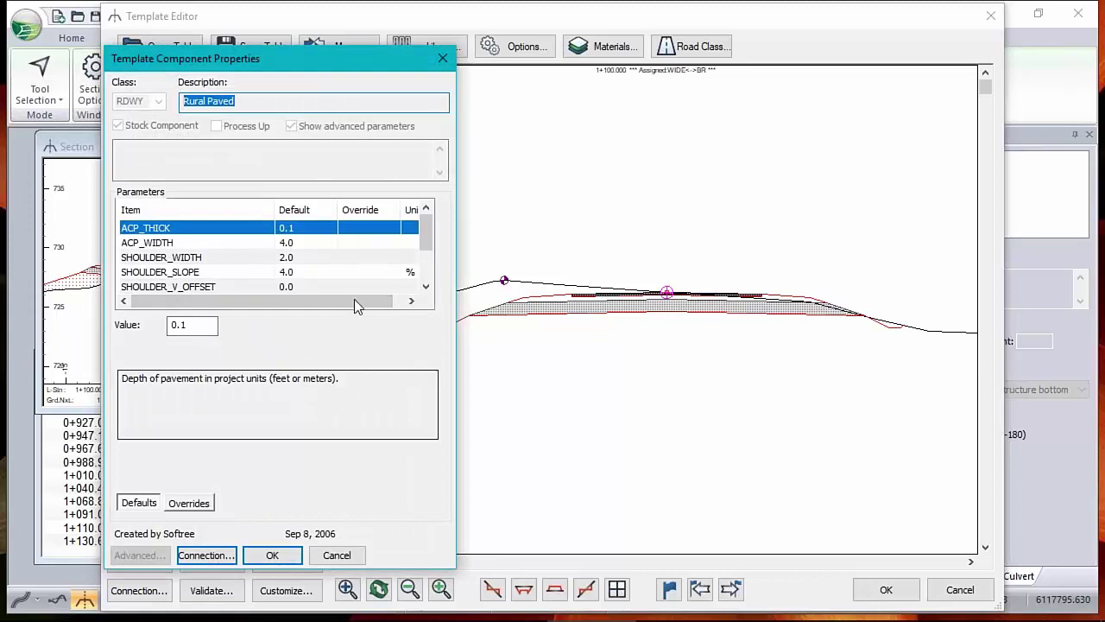
left_click(330, 556)
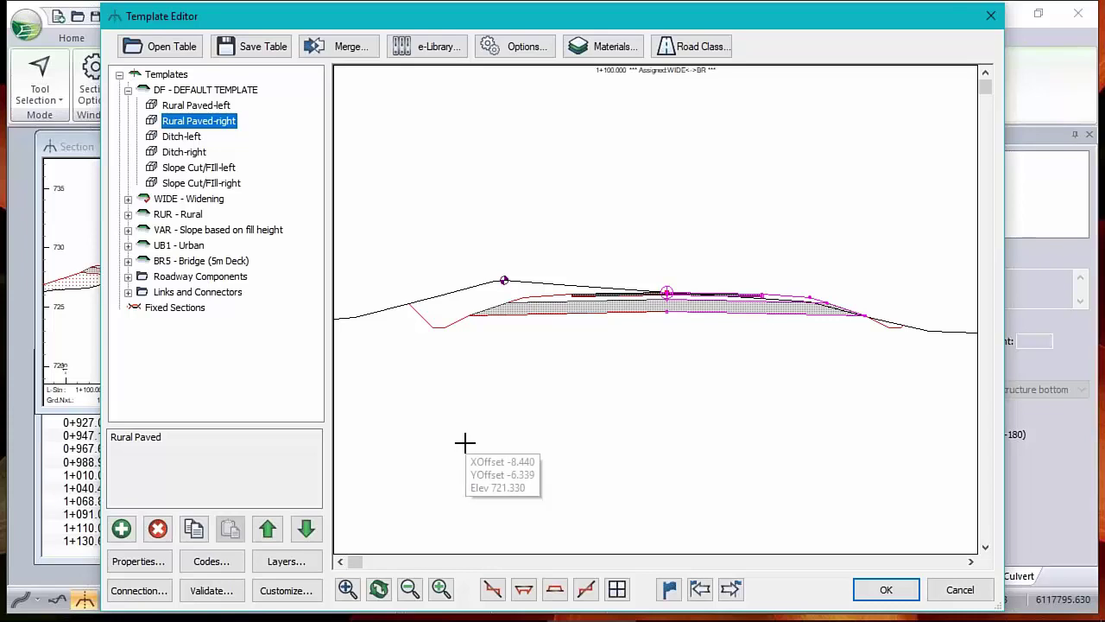
right_click(176, 122)
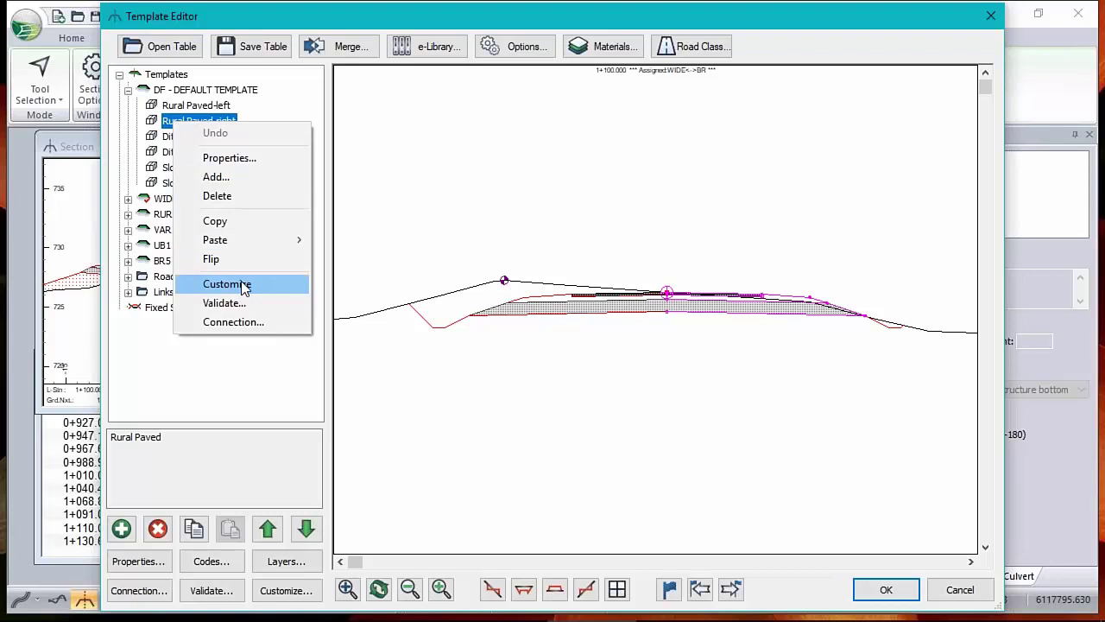
left_click(546, 18)
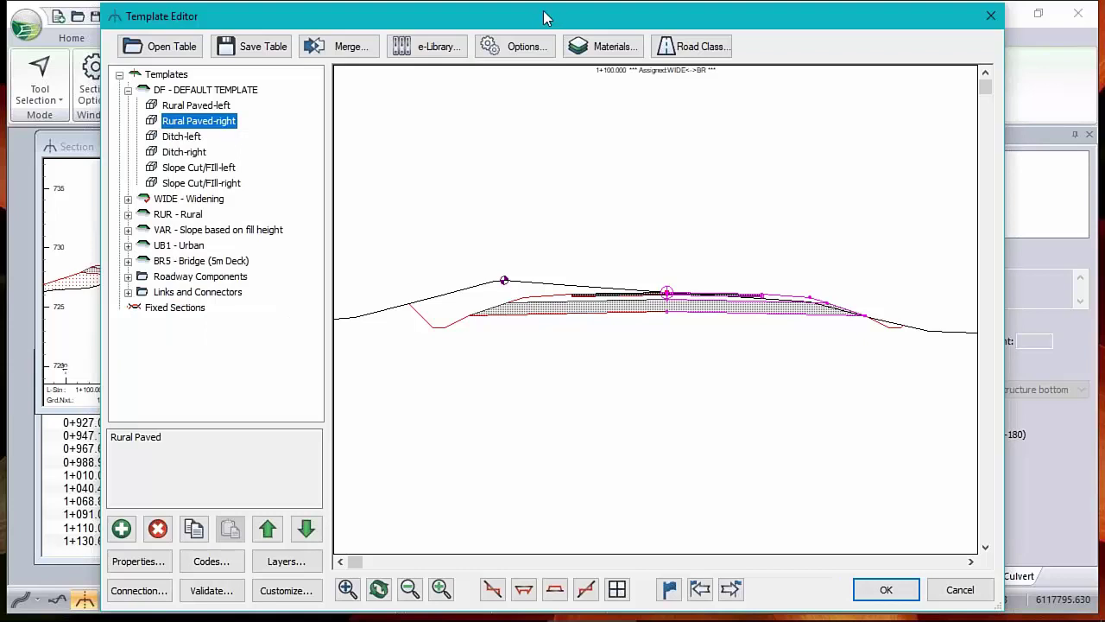